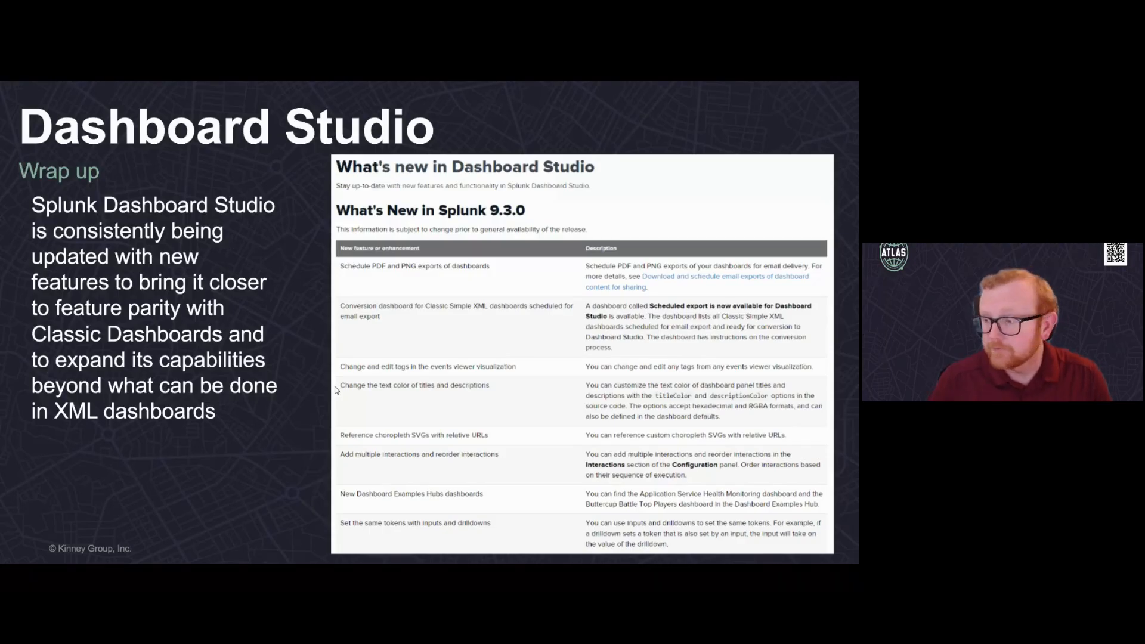
# Leave the slide presentation, switch to Splunk in the browser, enlarge the page view and open the list of dashboards
pyautogui.press('Right')
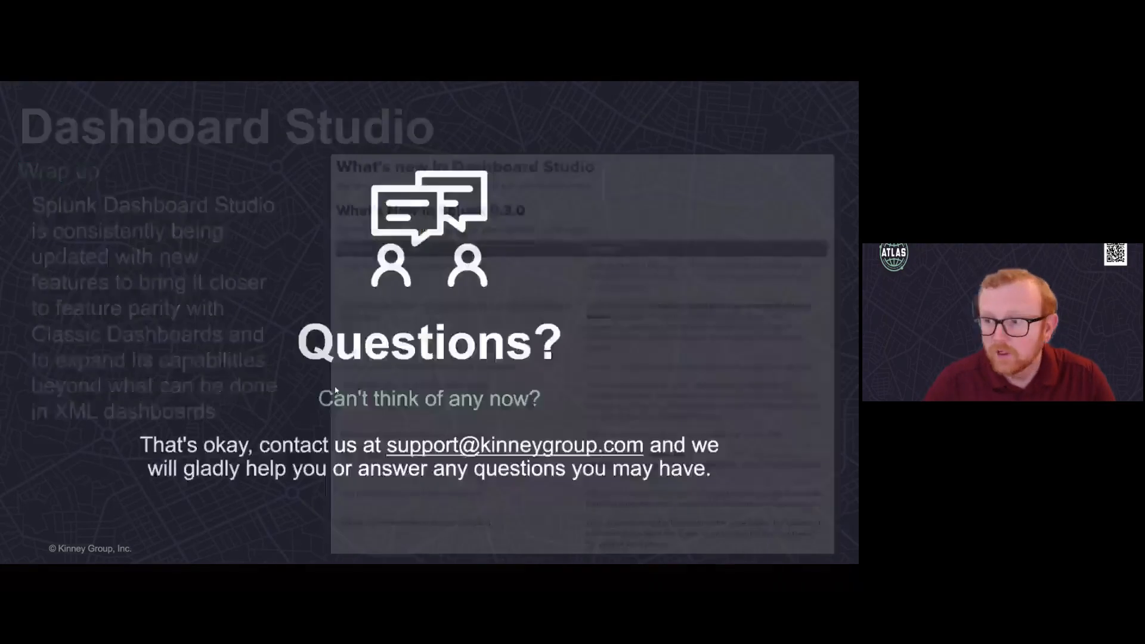
pyautogui.press('Escape')
pyautogui.click(141, 61)
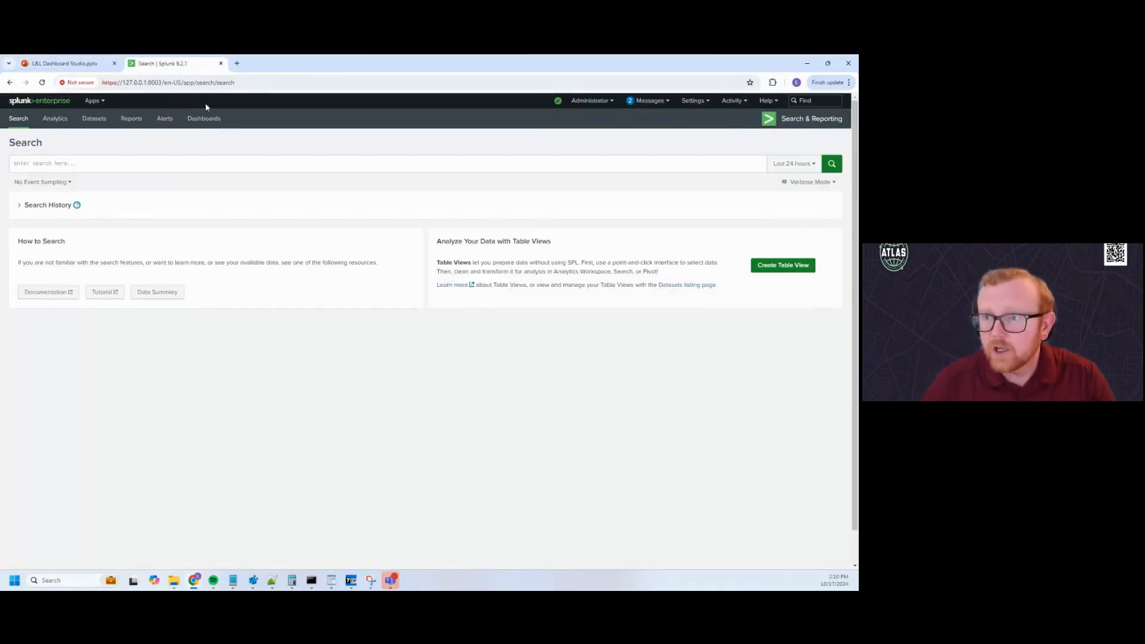
pyautogui.hotkey('ctrl', '+')
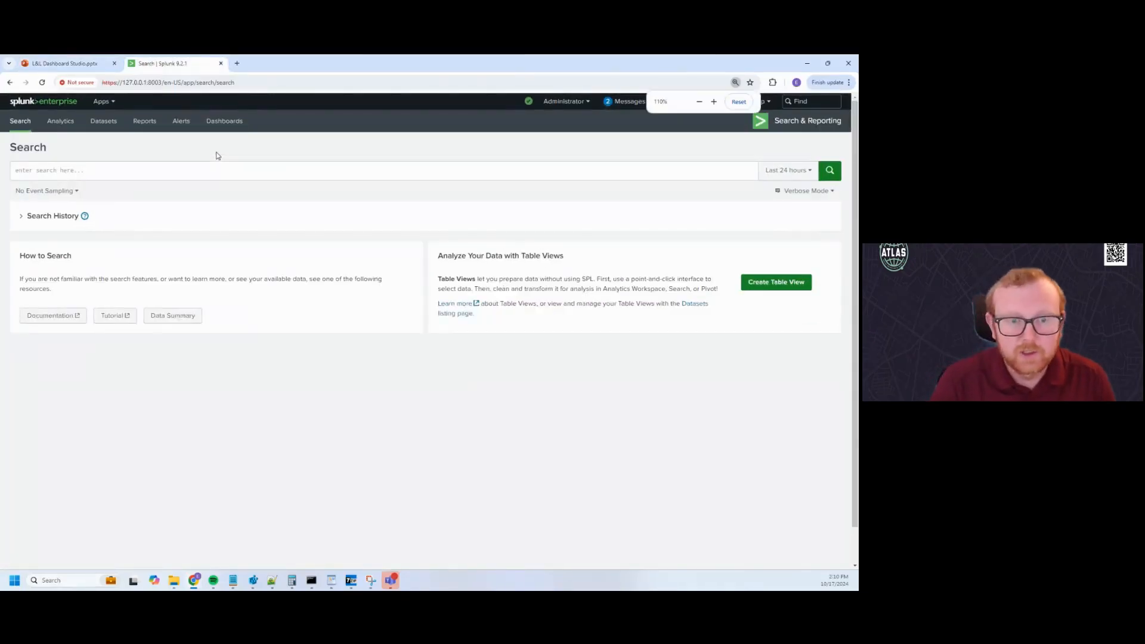
pyautogui.hotkey('ctrl', '+')
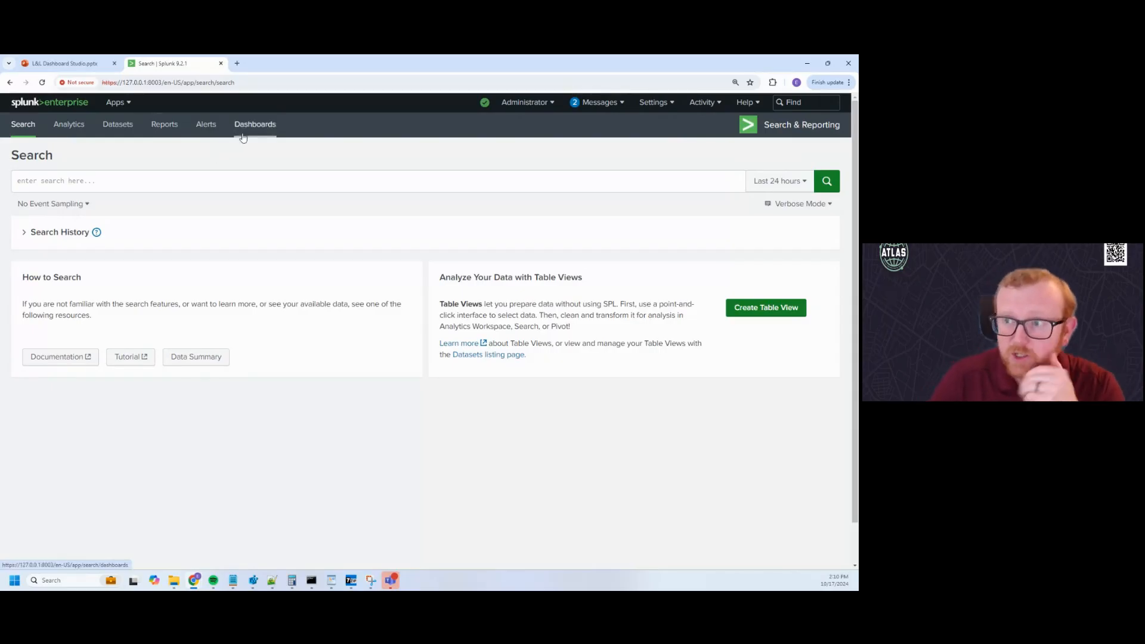
pyautogui.click(249, 133)
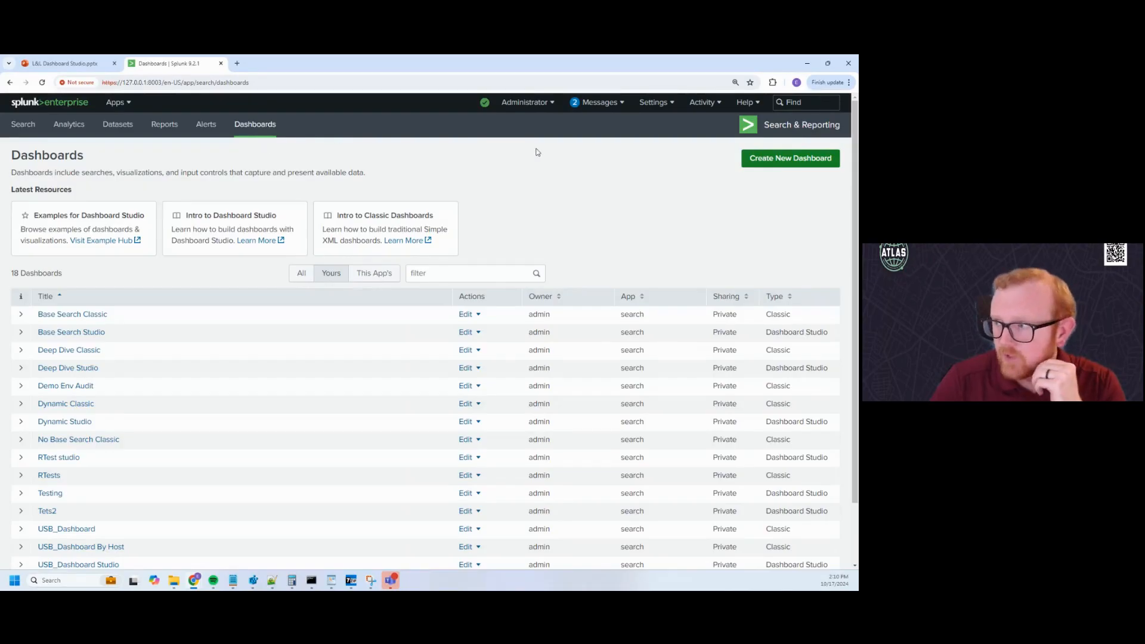
# Create a Dashboard Studio dashboard titled "Lunch and Learn Dashboard" with the Absolute layout mode
pyautogui.click(755, 160)
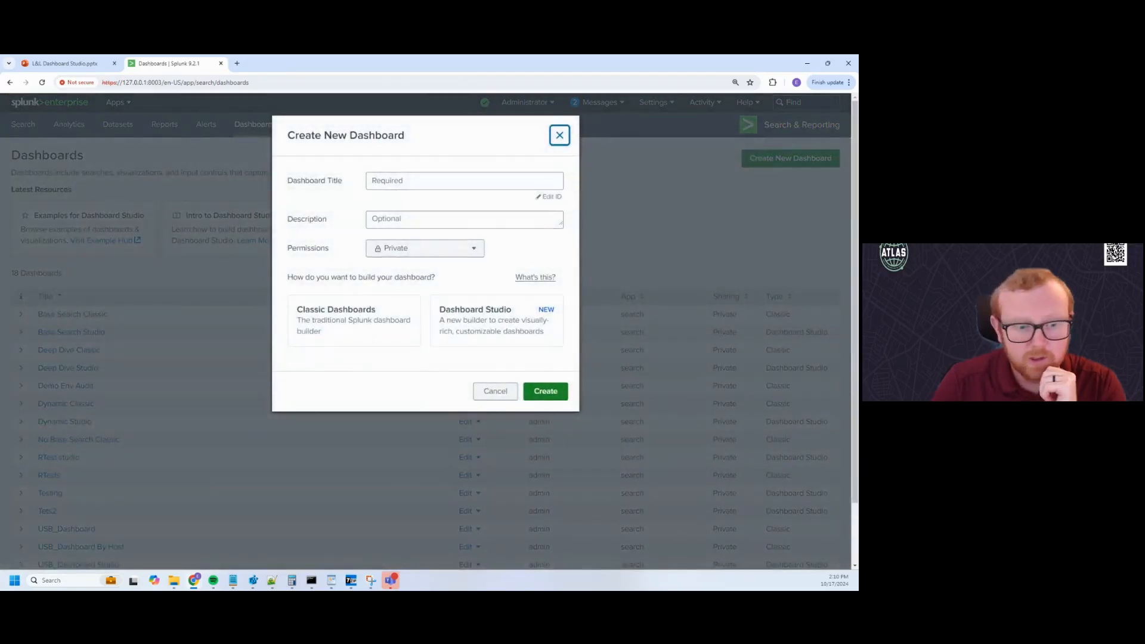
pyautogui.hotkey('alt', 'Tab')
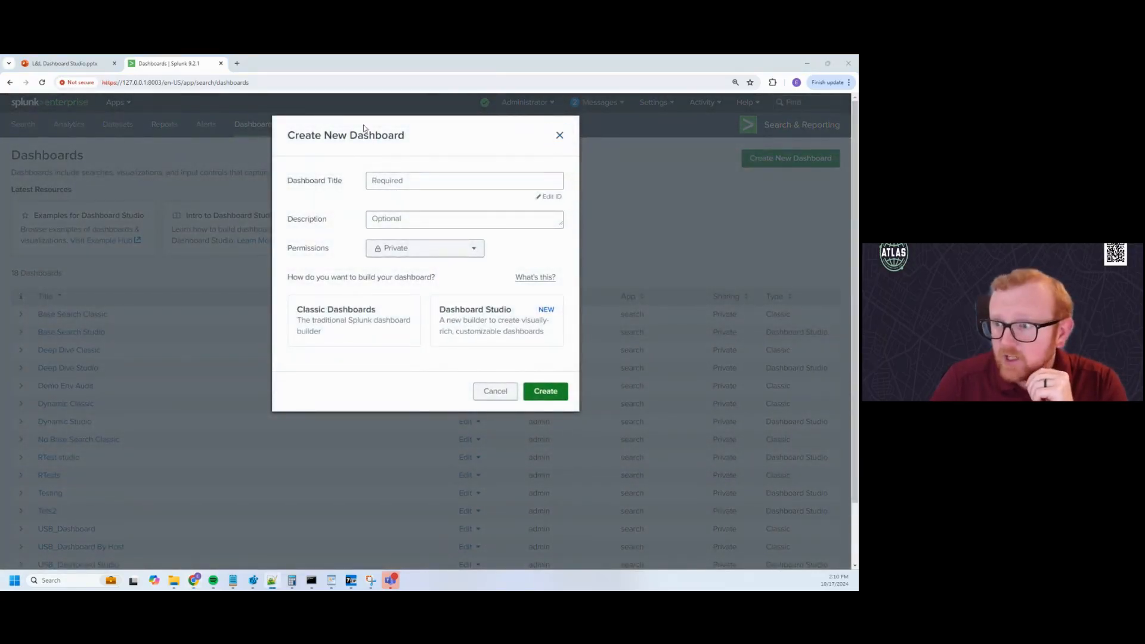
pyautogui.click(413, 124)
pyautogui.click(418, 179)
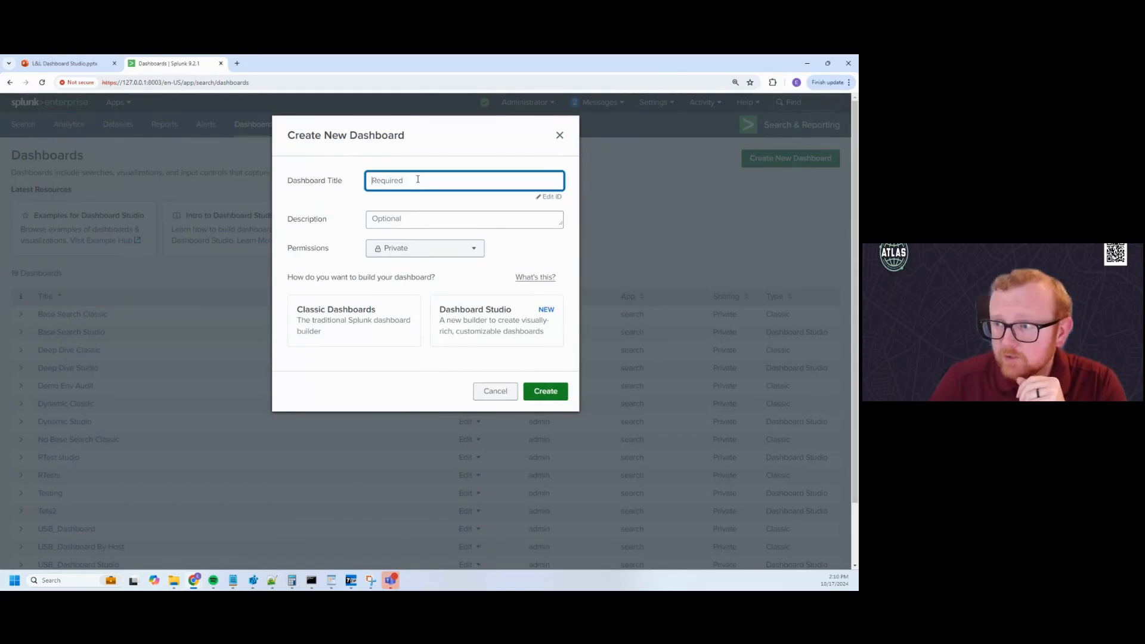
pyautogui.write('Lunch ')
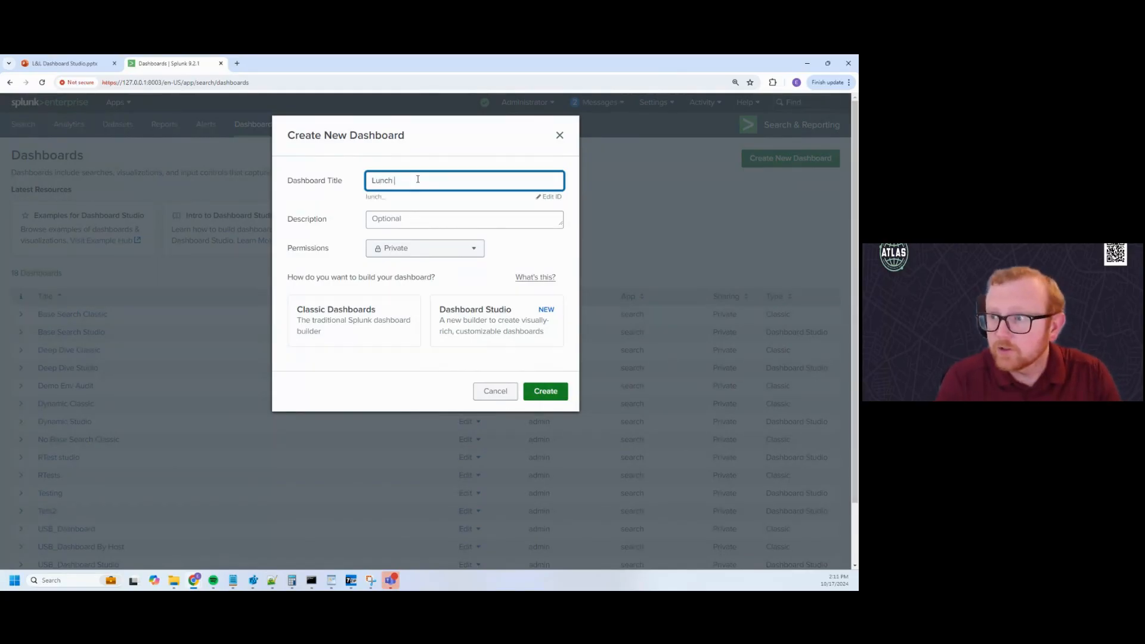
pyautogui.write('and Learn Dashboard')
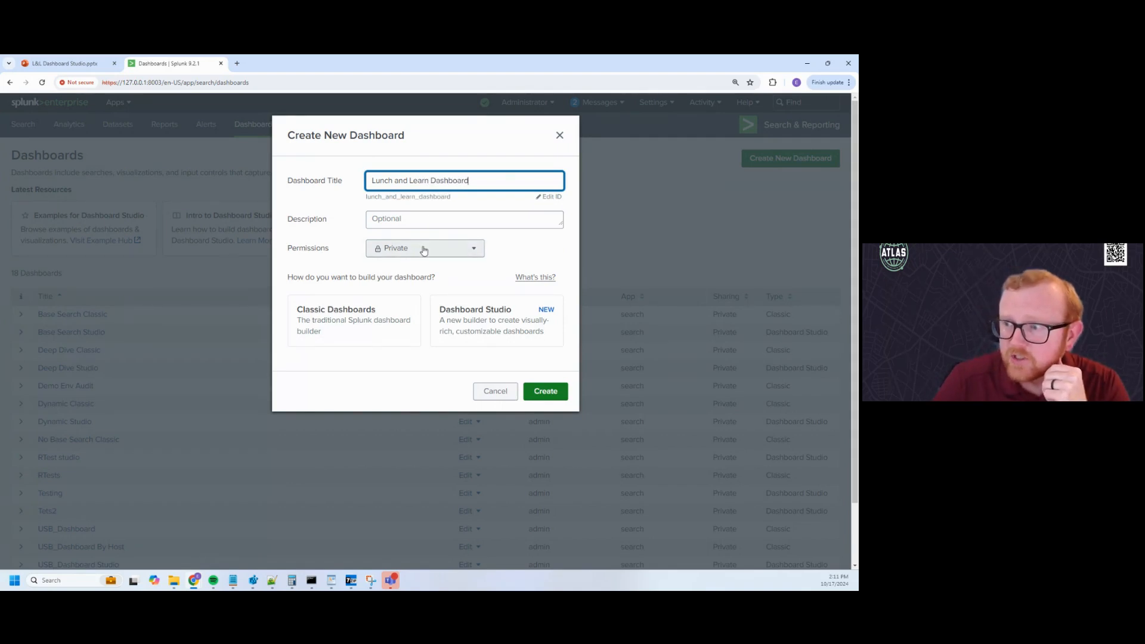
pyautogui.click(477, 339)
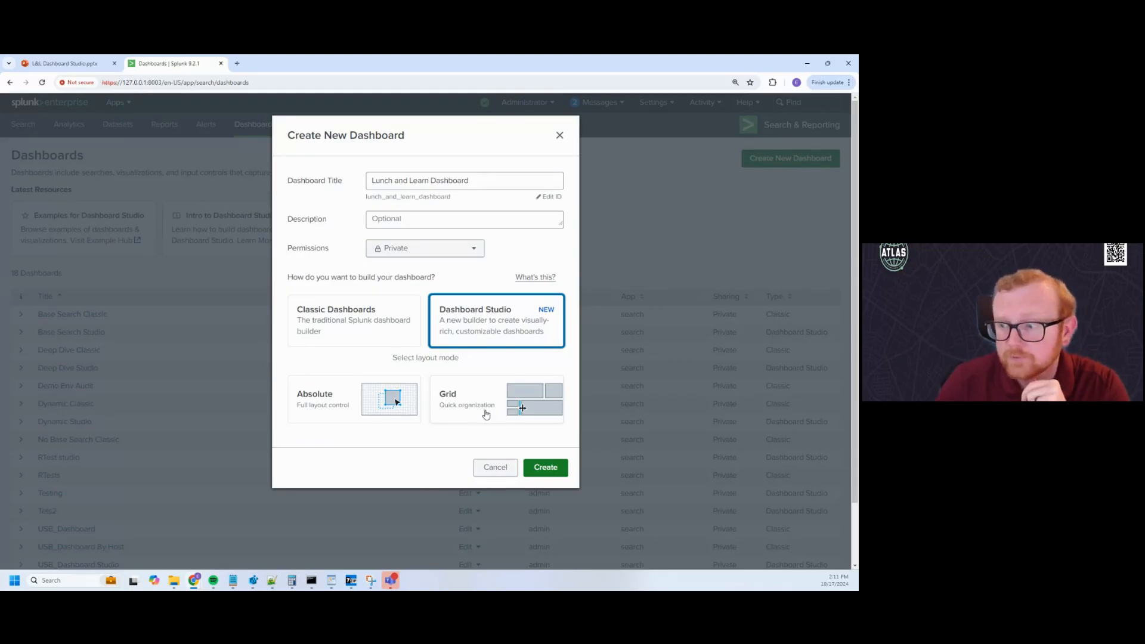
pyautogui.click(365, 409)
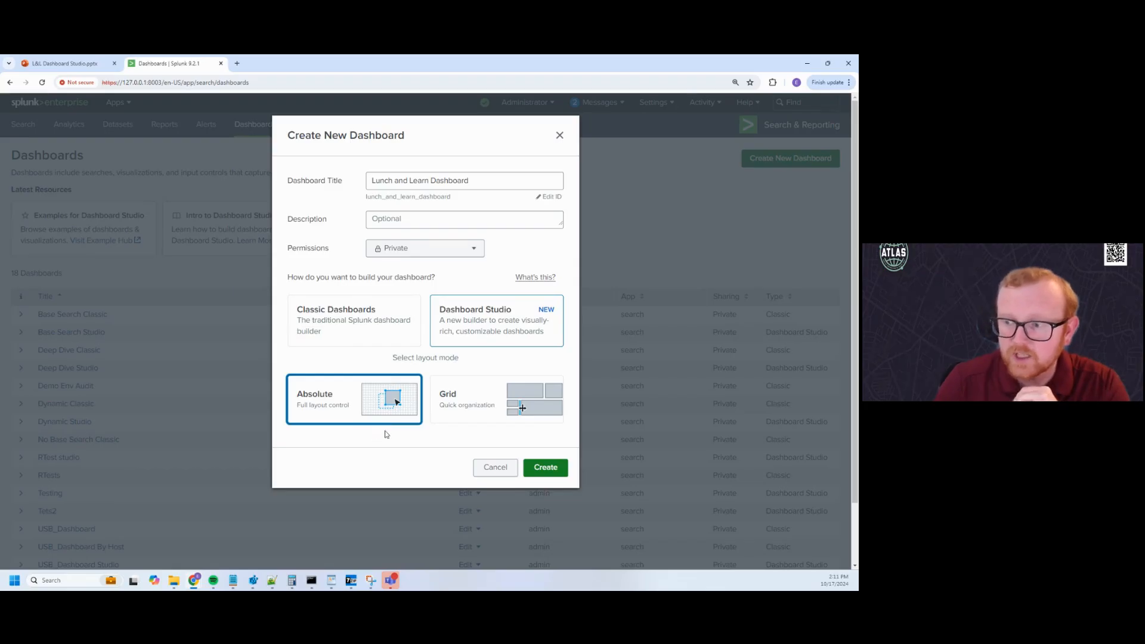
pyautogui.click(549, 468)
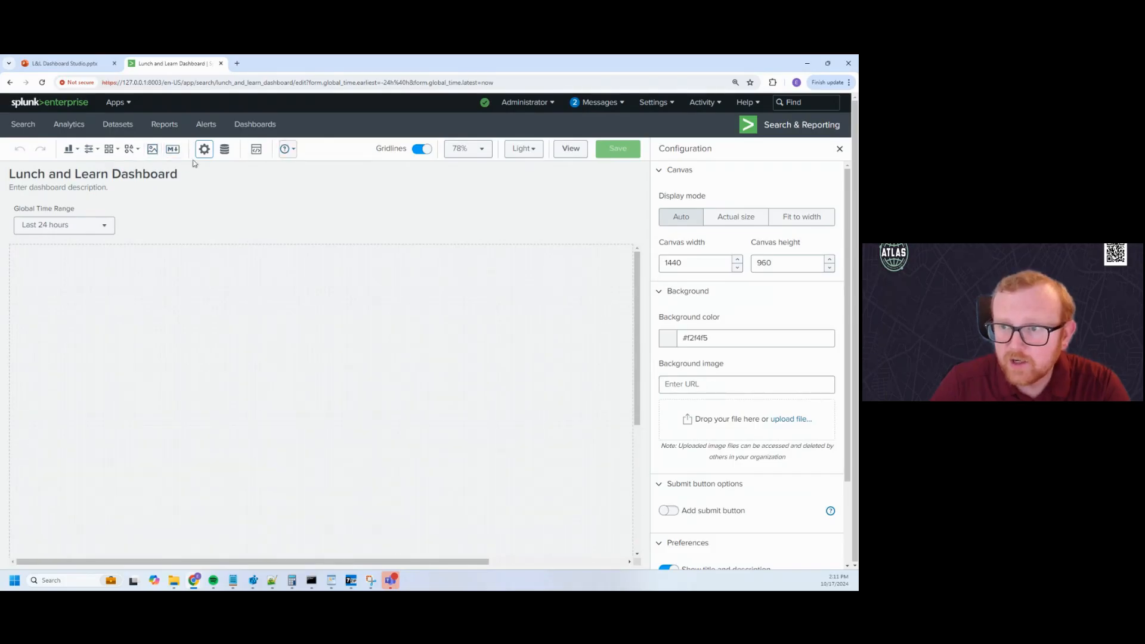
# Review the available visualizations, inputs, icons and shapes, and try out an image placeholder on the canvas before deleting it
pyautogui.click(70, 149)
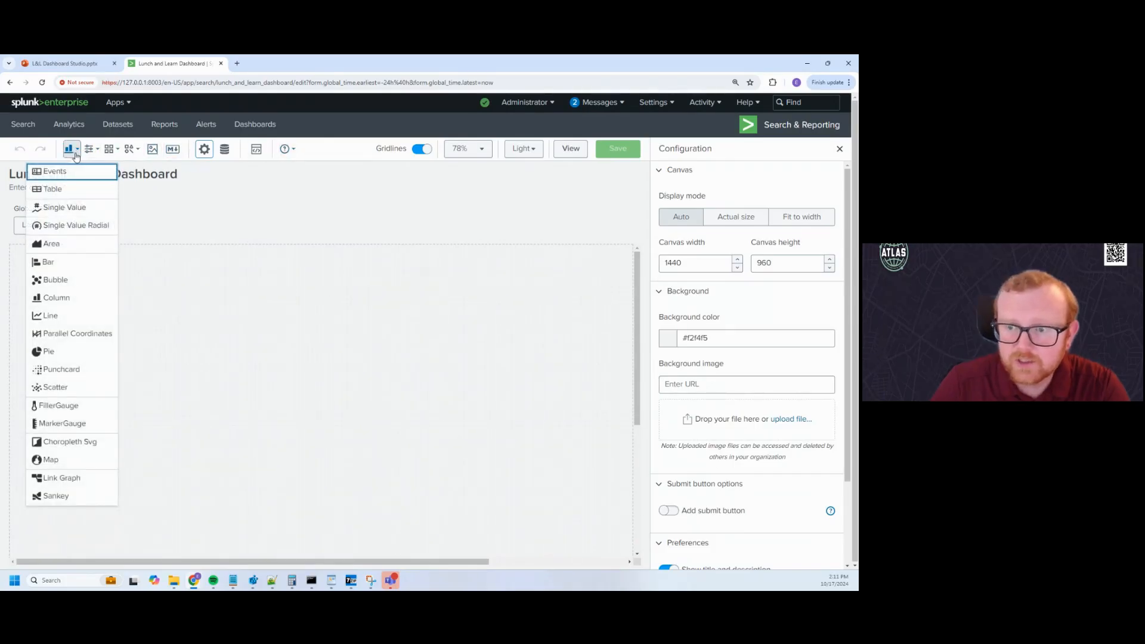
pyautogui.click(93, 150)
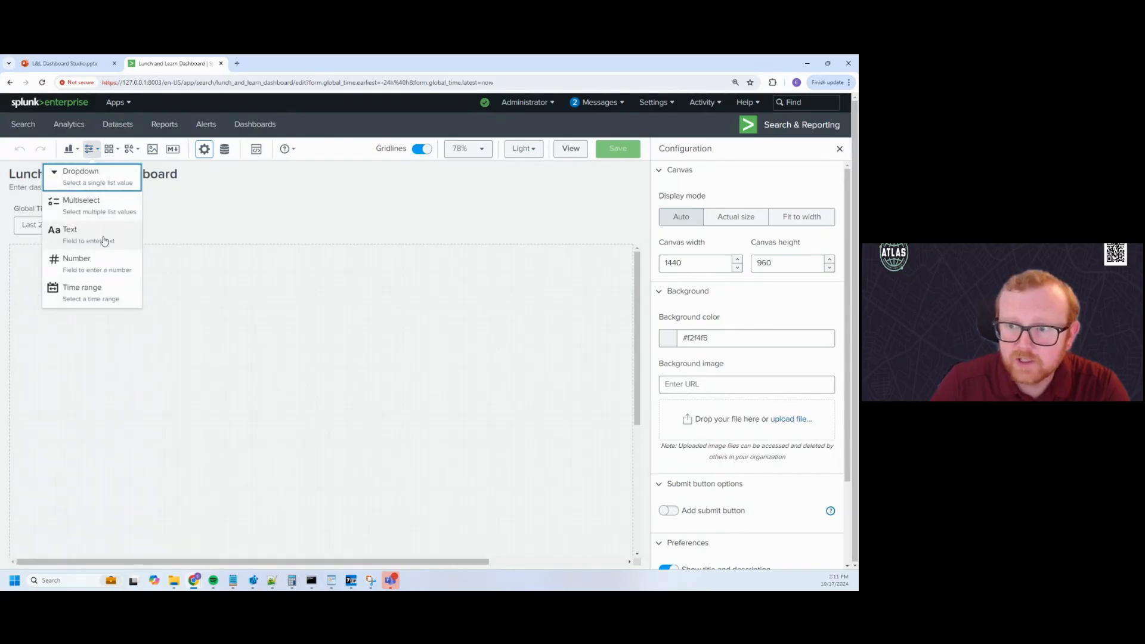
pyautogui.click(117, 151)
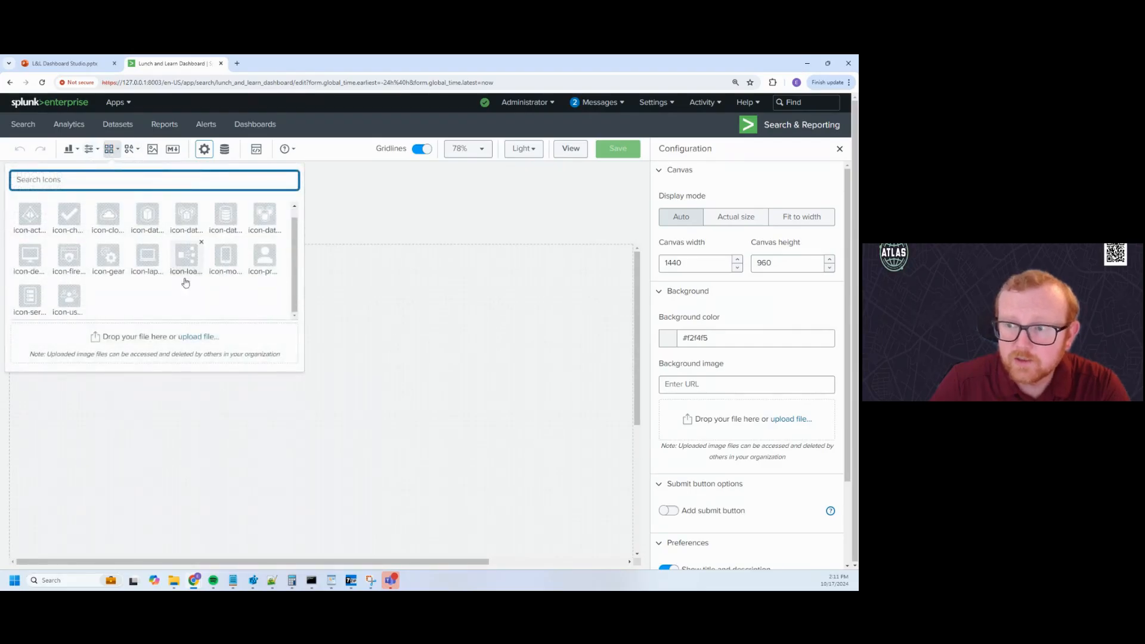
pyautogui.scroll(-1, 195, 300)
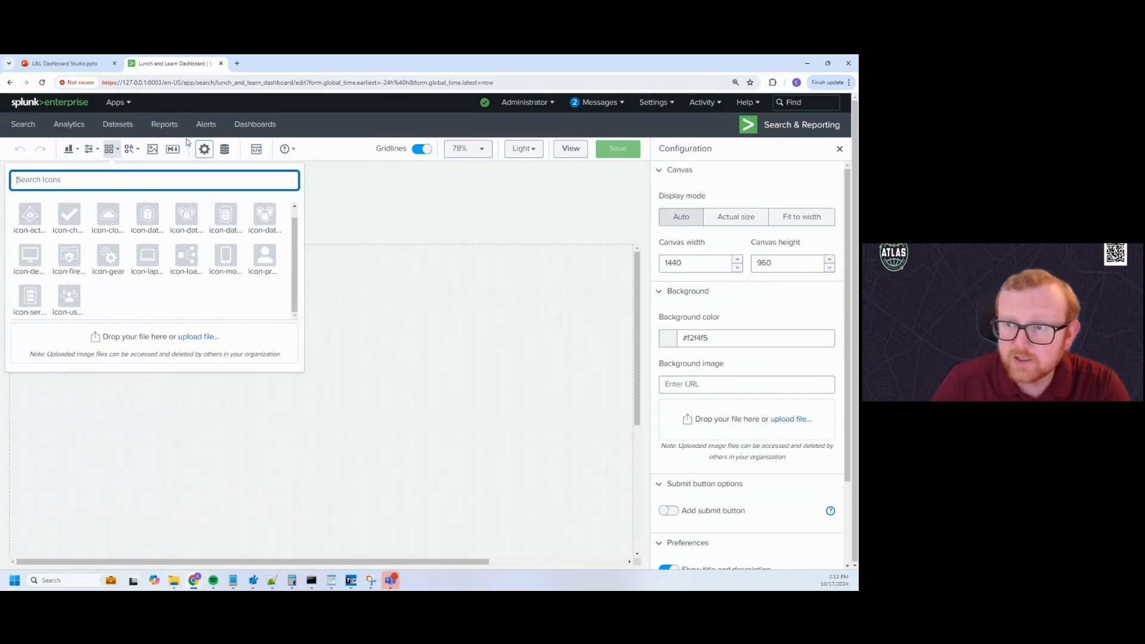
pyautogui.click(130, 151)
pyautogui.click(130, 151)
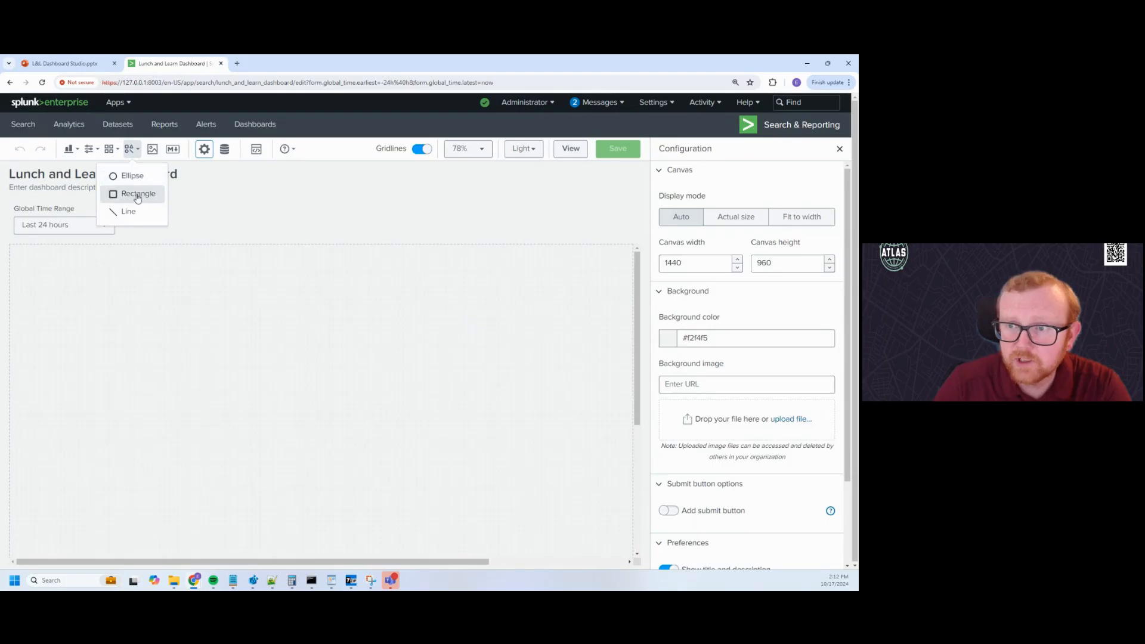
pyautogui.click(152, 150)
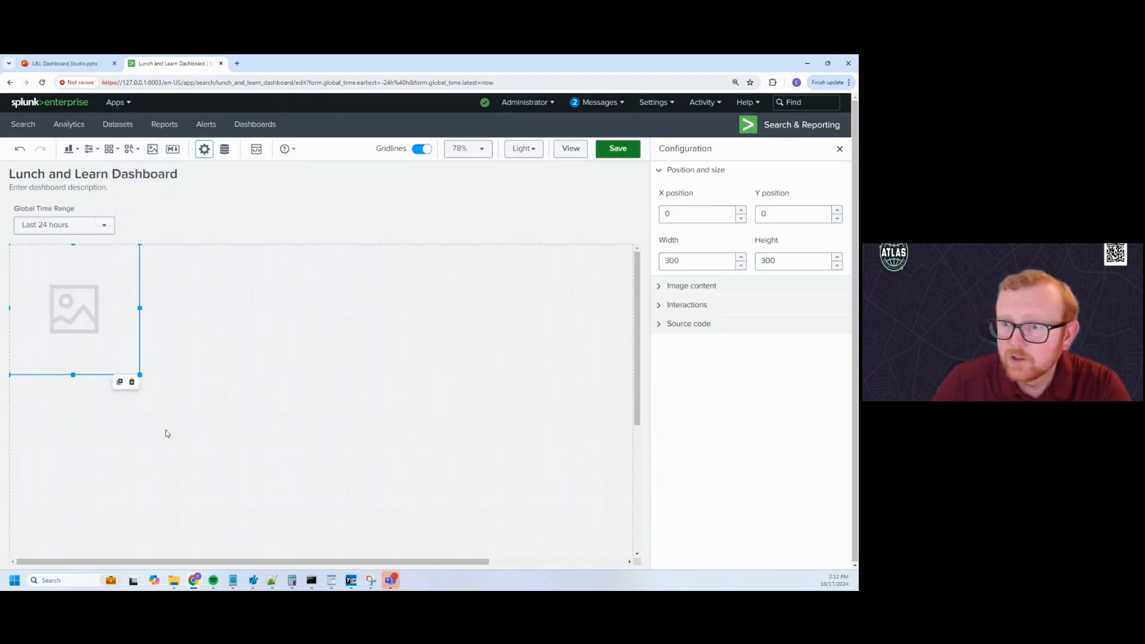
pyautogui.press('Delete')
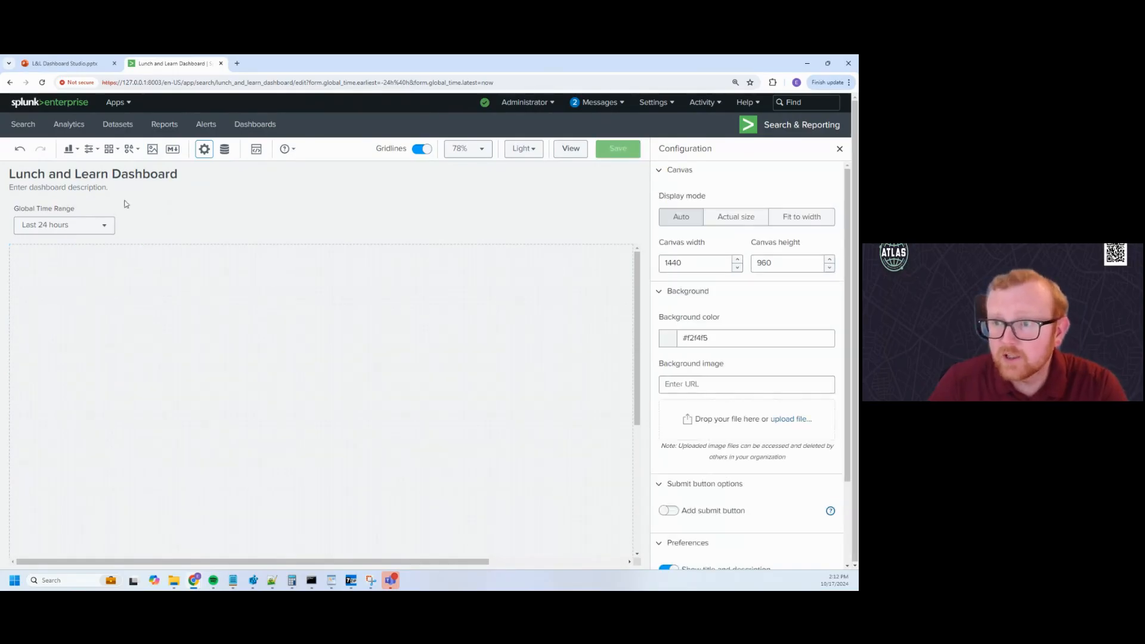
# Add a markdown text block to the canvas, and look over the data source overview and the dashboard's source code
pyautogui.click(170, 151)
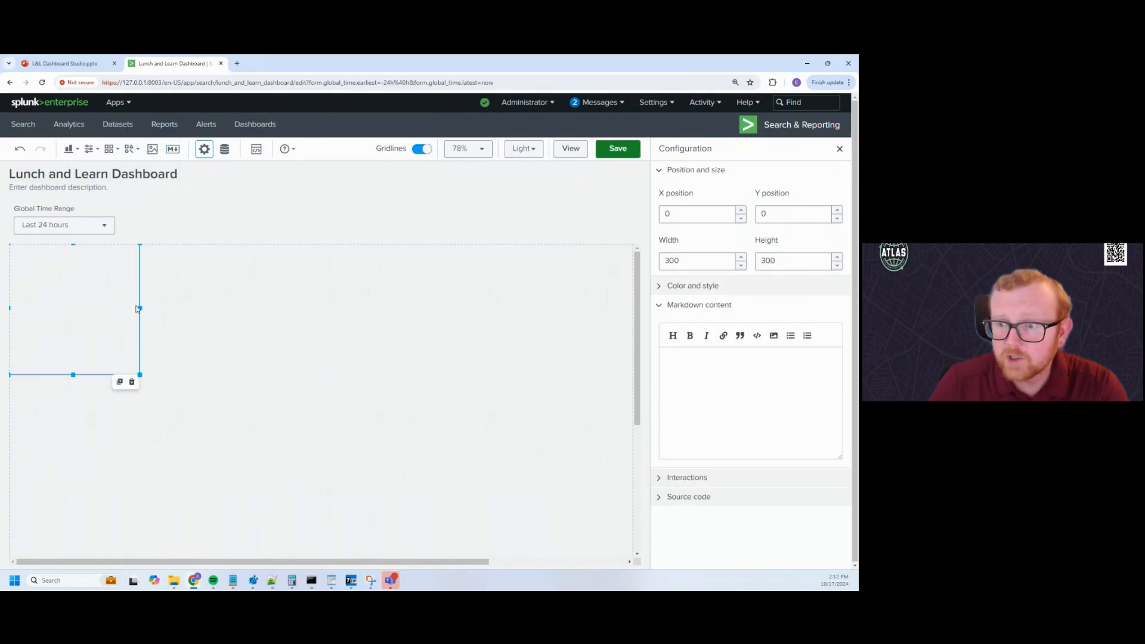
pyautogui.click(203, 150)
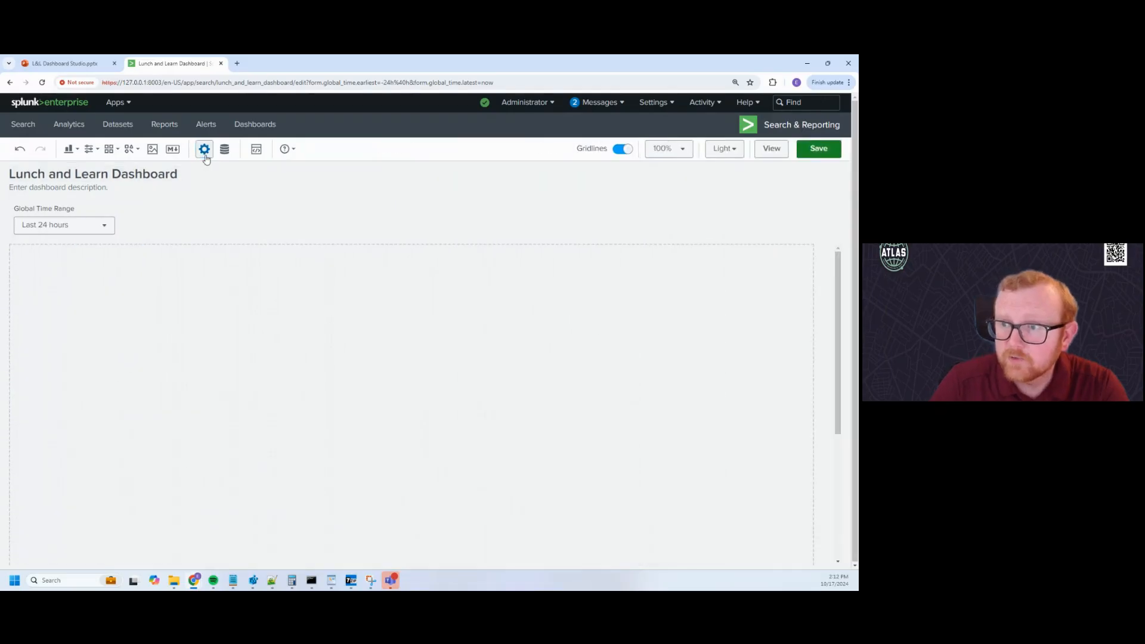
pyautogui.click(224, 151)
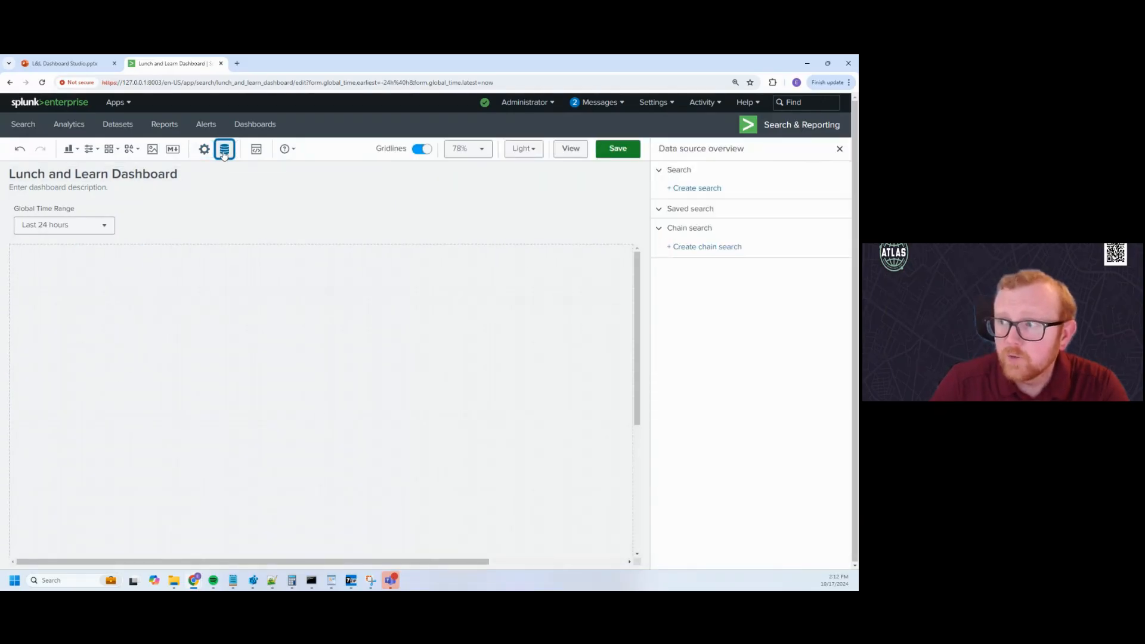
pyautogui.click(256, 151)
pyautogui.click(751, 149)
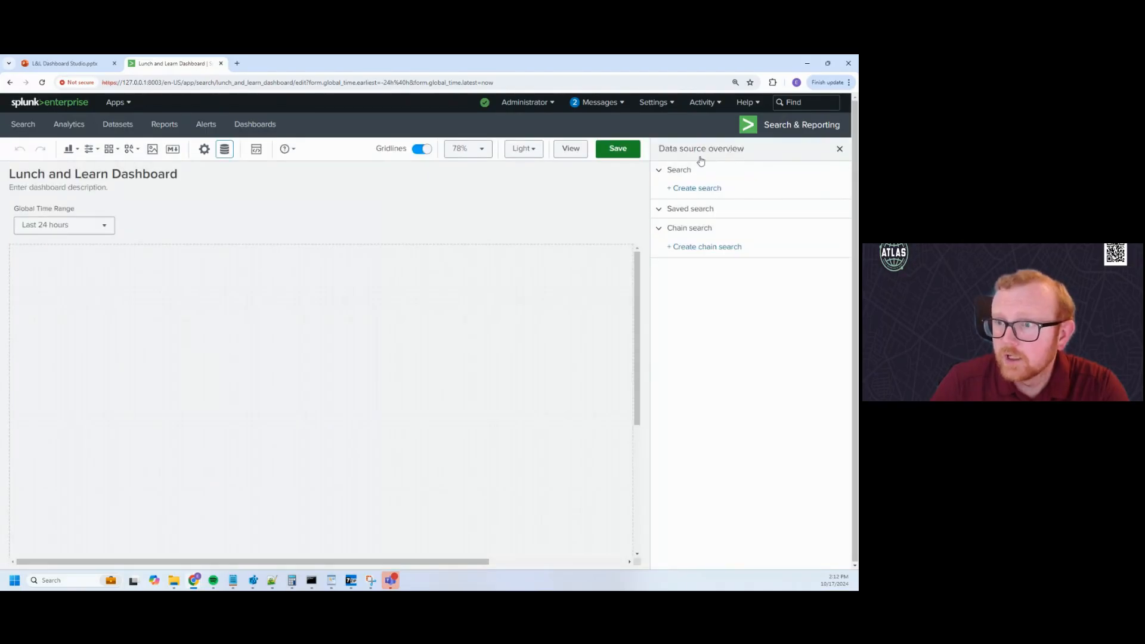
# Resize the markdown block to span the full canvas width, 1440 wide and 120 high
pyautogui.click(41, 305)
pyautogui.moveTo(140, 308); pyautogui.dragTo(632, 313)
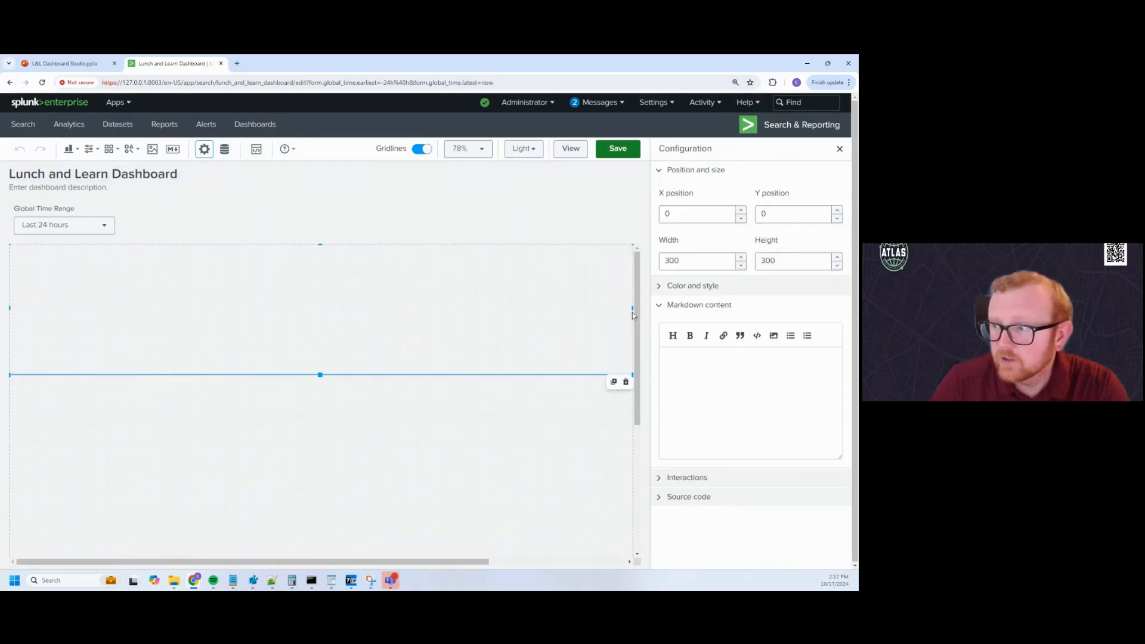
pyautogui.moveTo(321, 376); pyautogui.dragTo(320, 296)
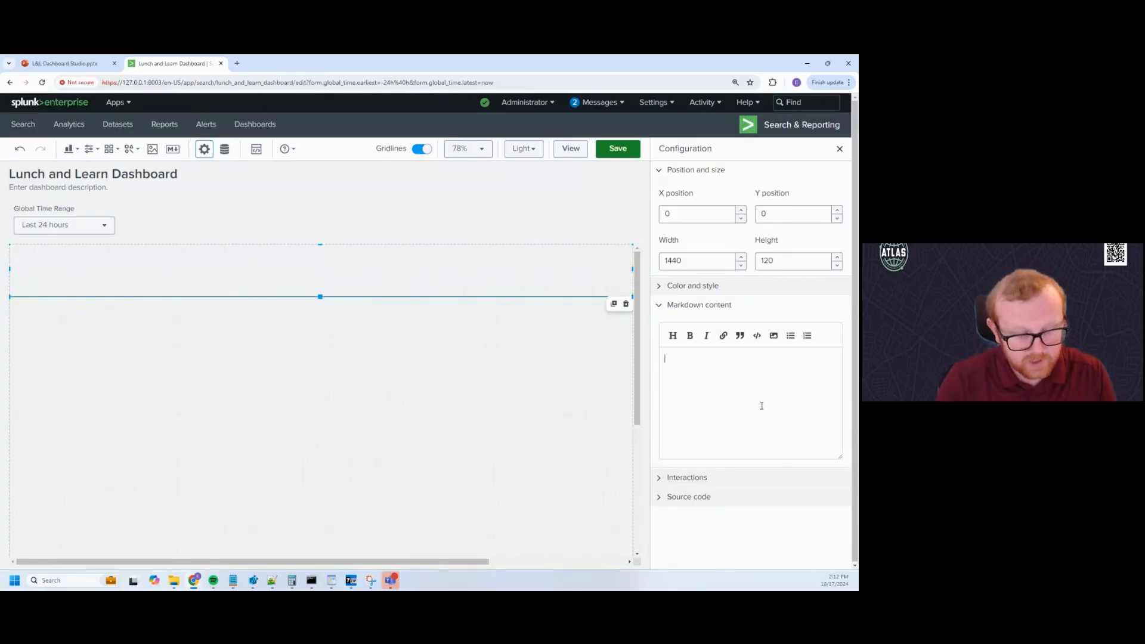
# Enter "Welcome to the dashboard!" as the block's markdown content and apply bold formatting to the whole sentence
pyautogui.write('Welcome ')
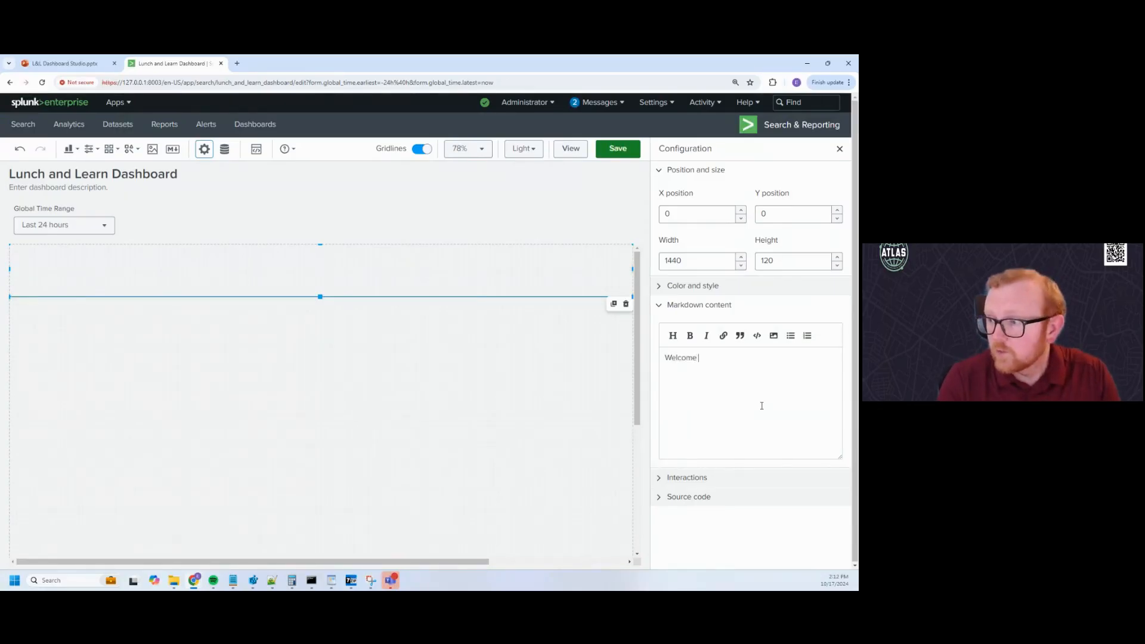
pyautogui.write('to the dashboa')
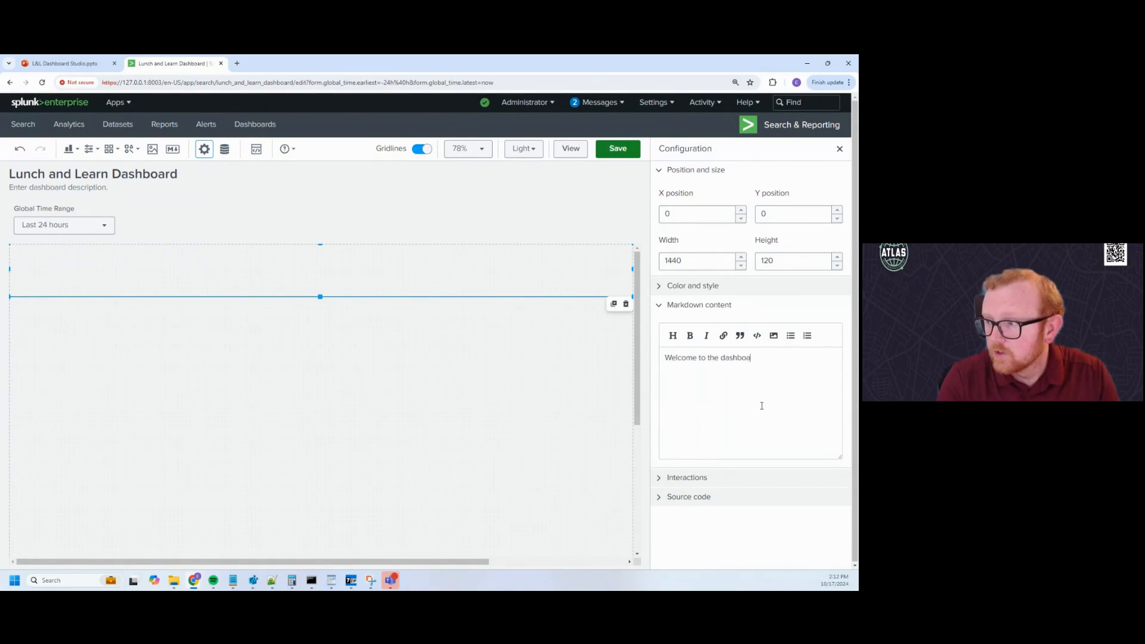
pyautogui.write('rd!')
pyautogui.click(507, 423)
pyautogui.click(115, 259)
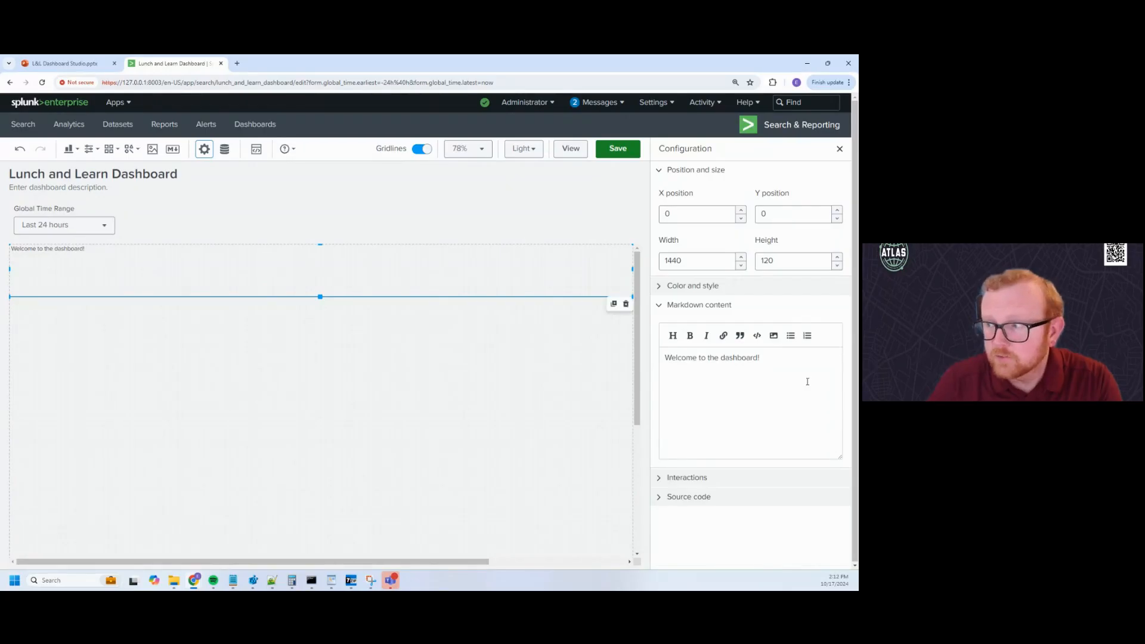
pyautogui.moveTo(762, 357); pyautogui.dragTo(664, 358)
pyautogui.click(689, 335)
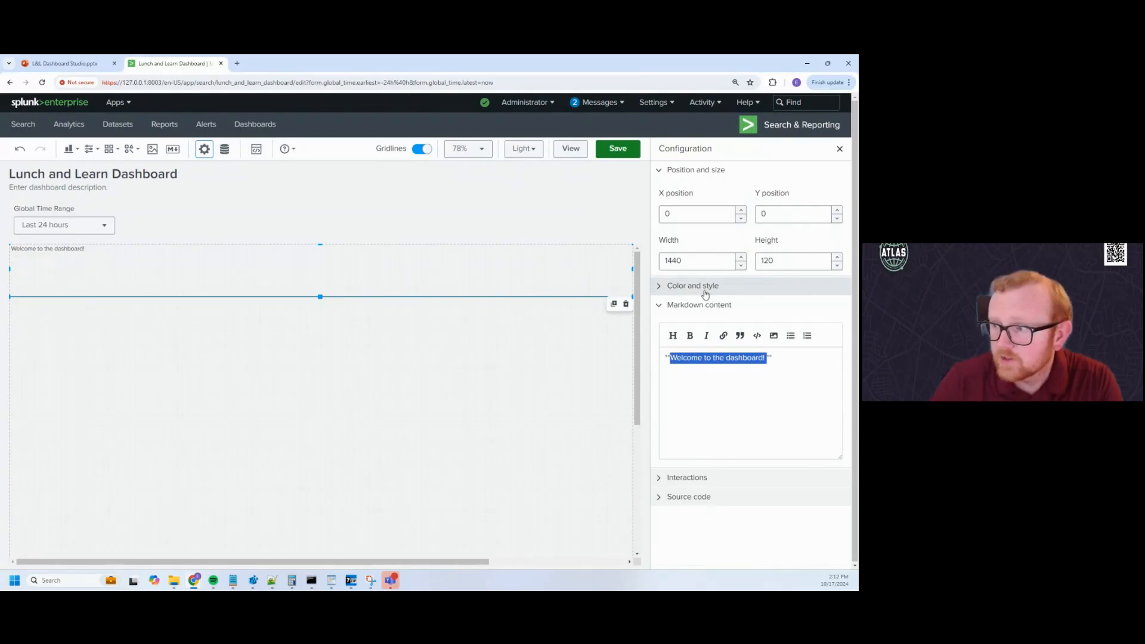
# Give the welcome markdown text a custom font size of 100 px and shift its block to X position 20
pyautogui.click(660, 291)
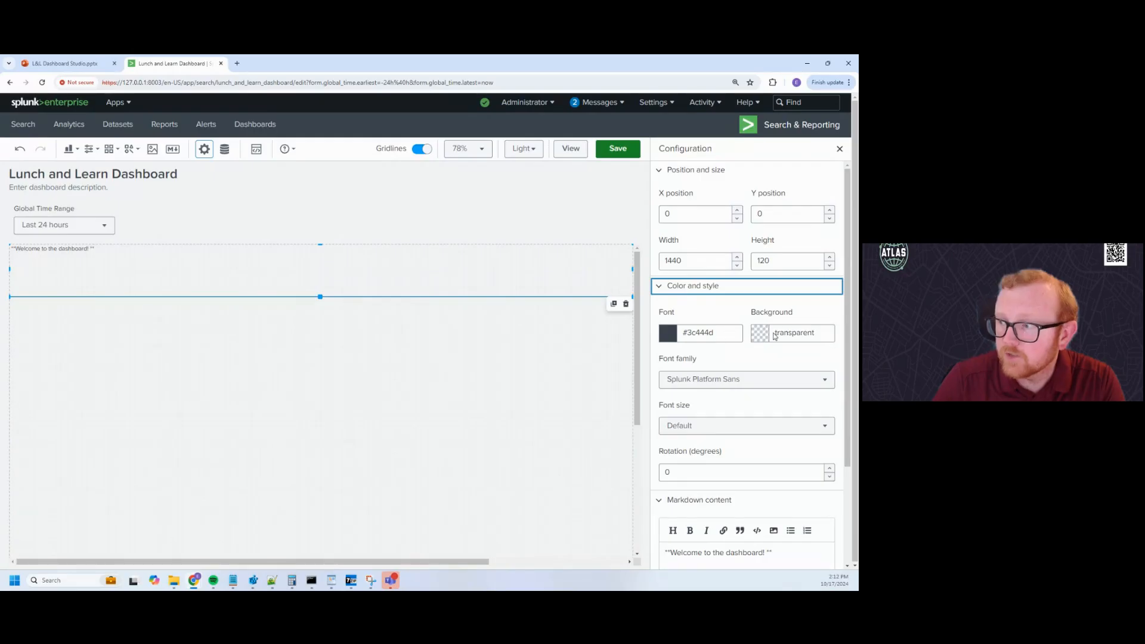
pyautogui.scroll(-1, 746, 388)
pyautogui.click(746, 382)
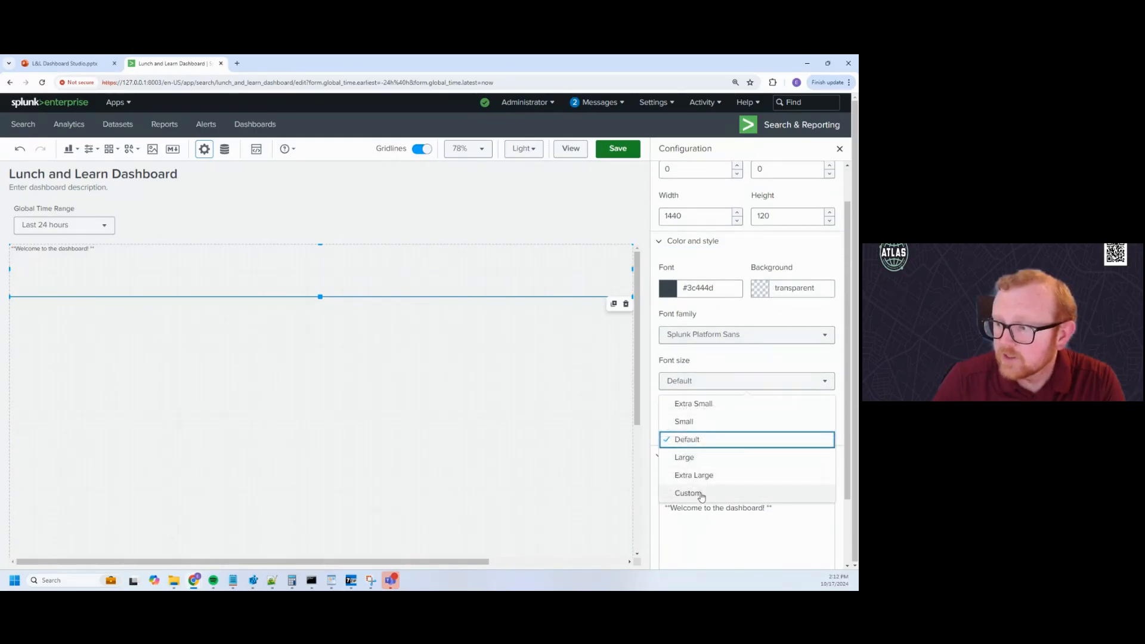
pyautogui.click(693, 475)
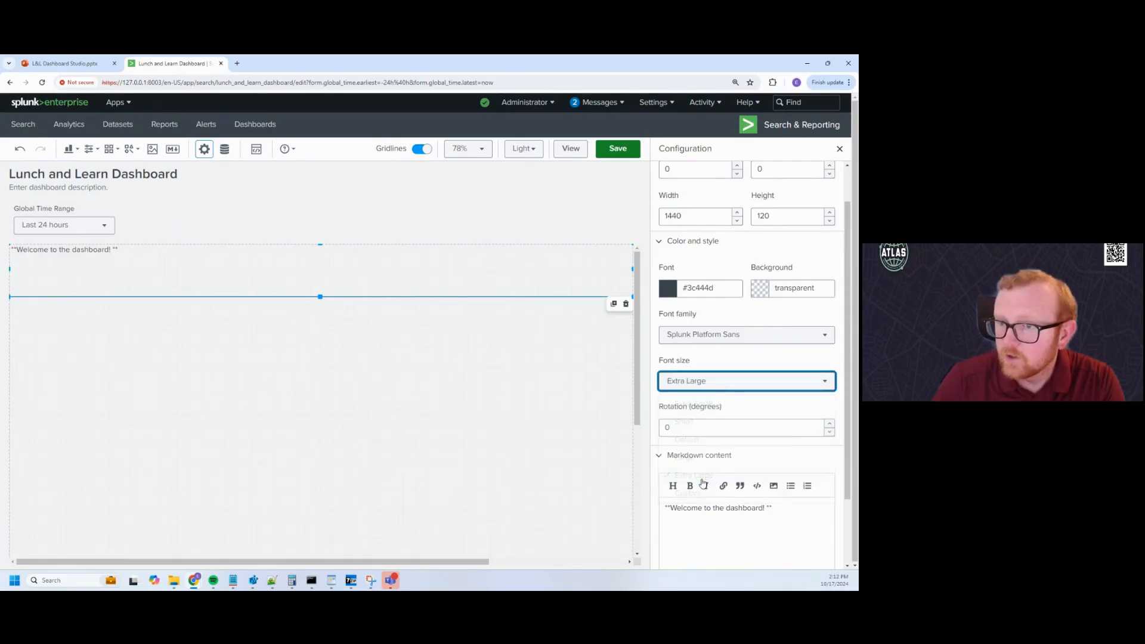
pyautogui.click(689, 389)
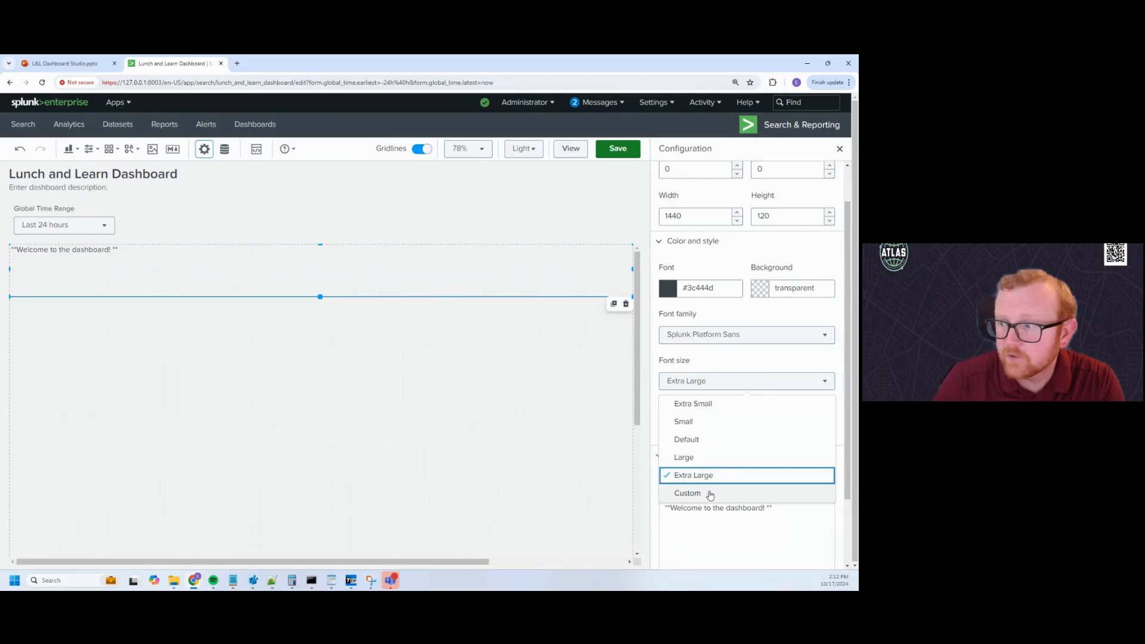
pyautogui.click(710, 494)
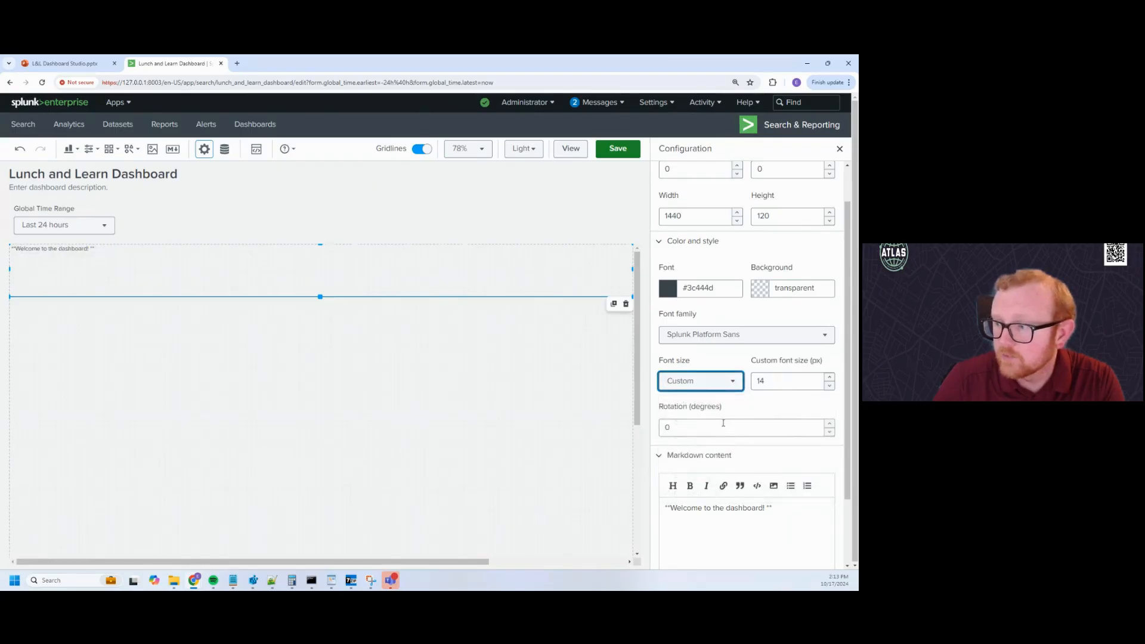
pyautogui.press('Tab')
pyautogui.write('0')
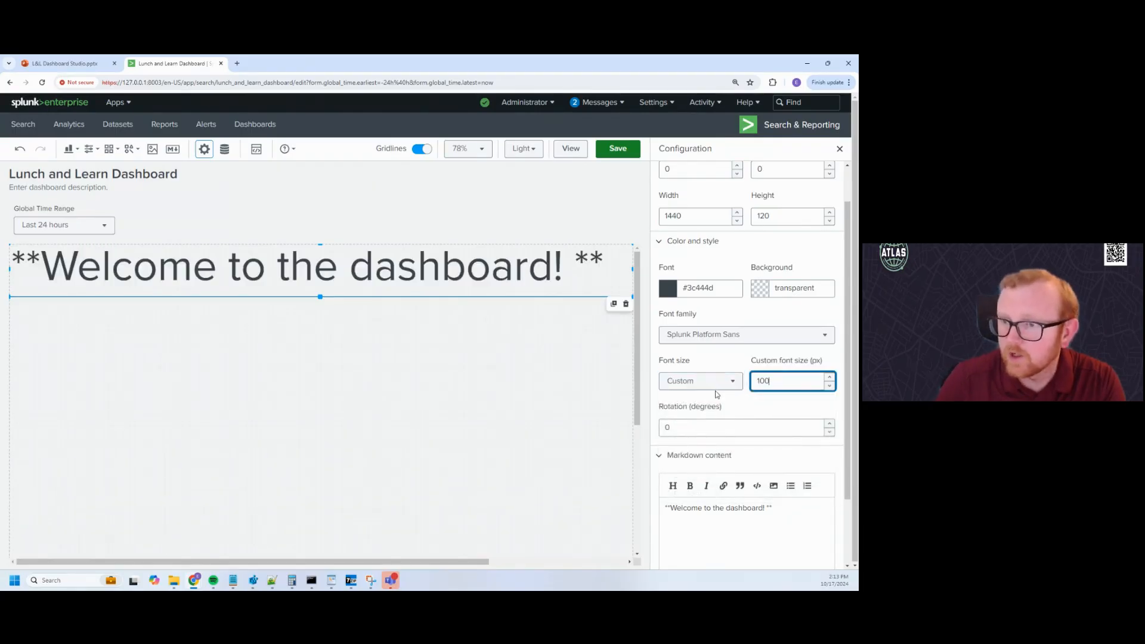
pyautogui.click(788, 519)
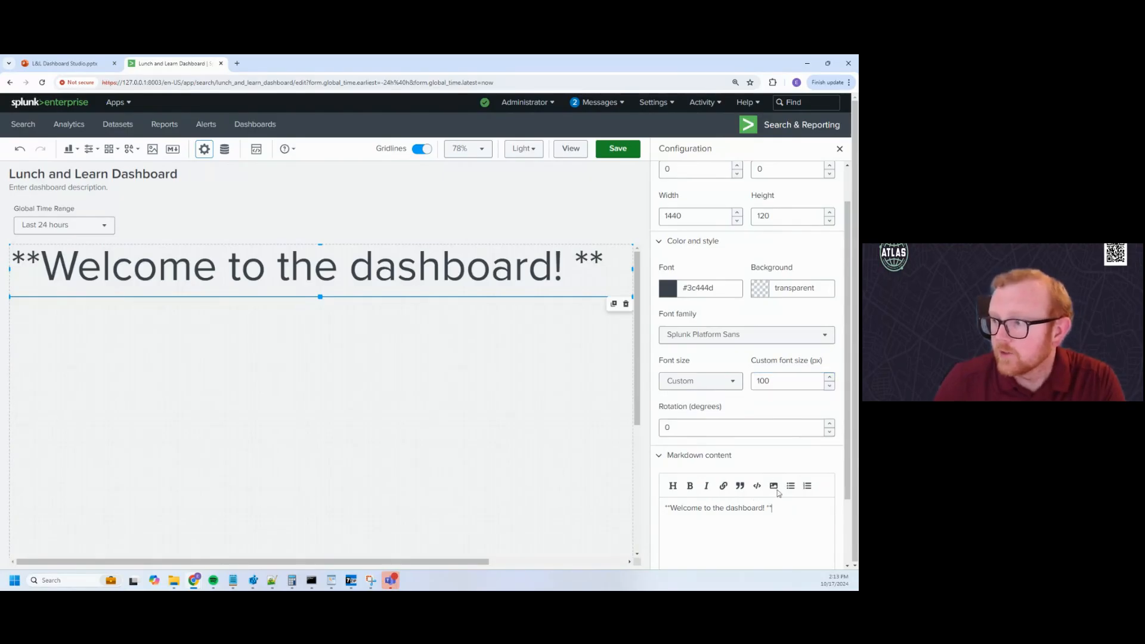
pyautogui.click(346, 217)
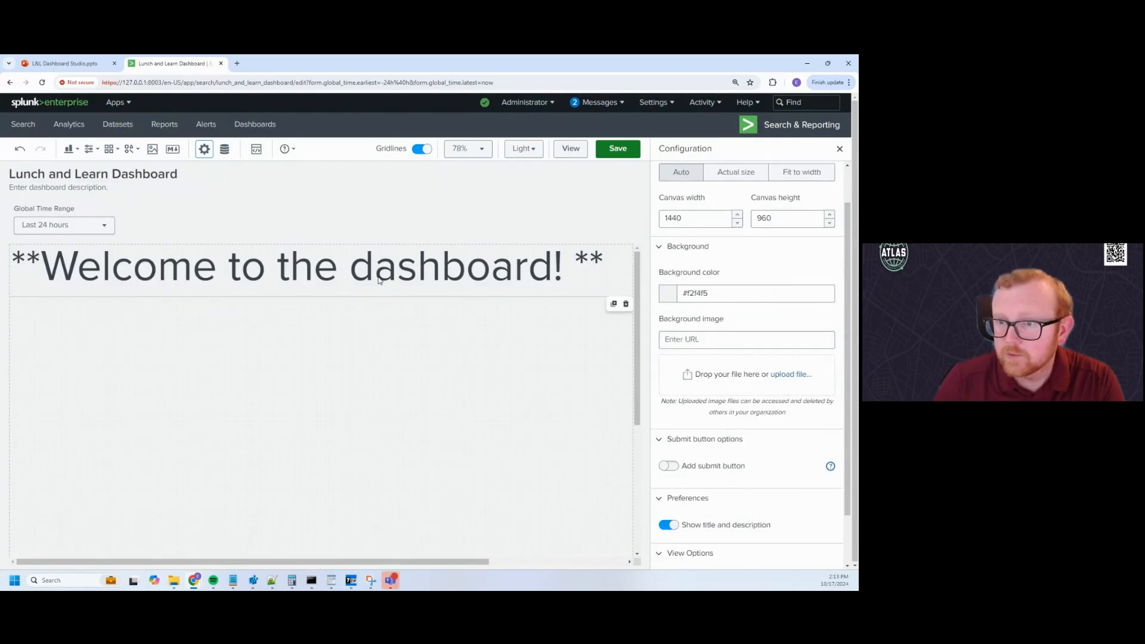
pyautogui.moveTo(380, 279); pyautogui.dragTo(387, 281)
# Try a blue #0877a6 background on the welcome text block, and return it to transparent
pyautogui.click(760, 288)
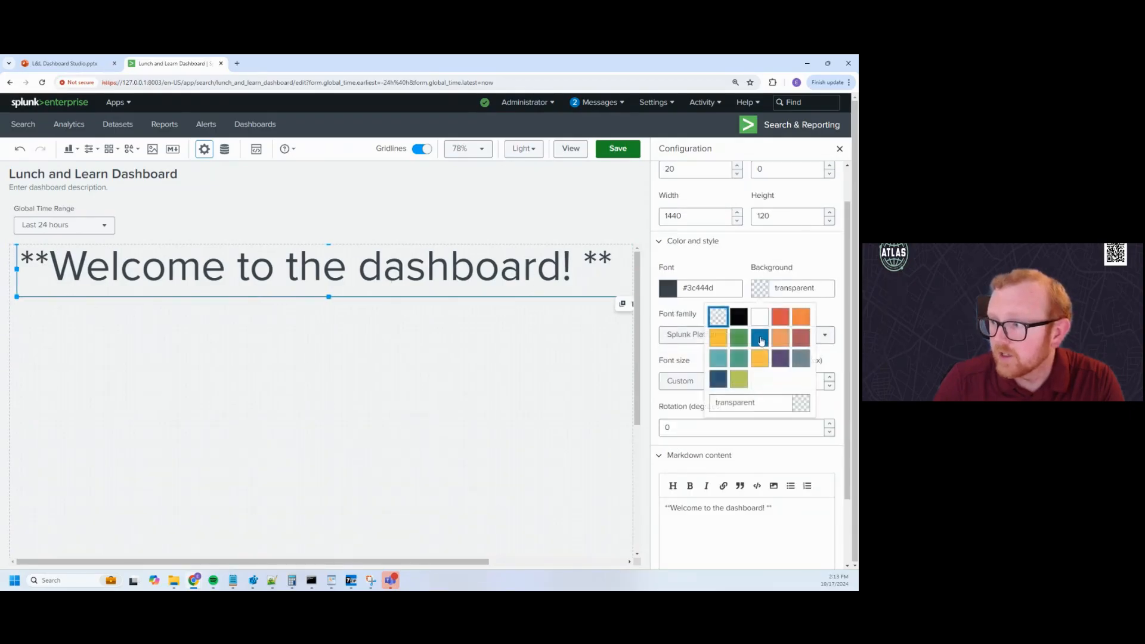
pyautogui.click(759, 338)
pyautogui.click(760, 288)
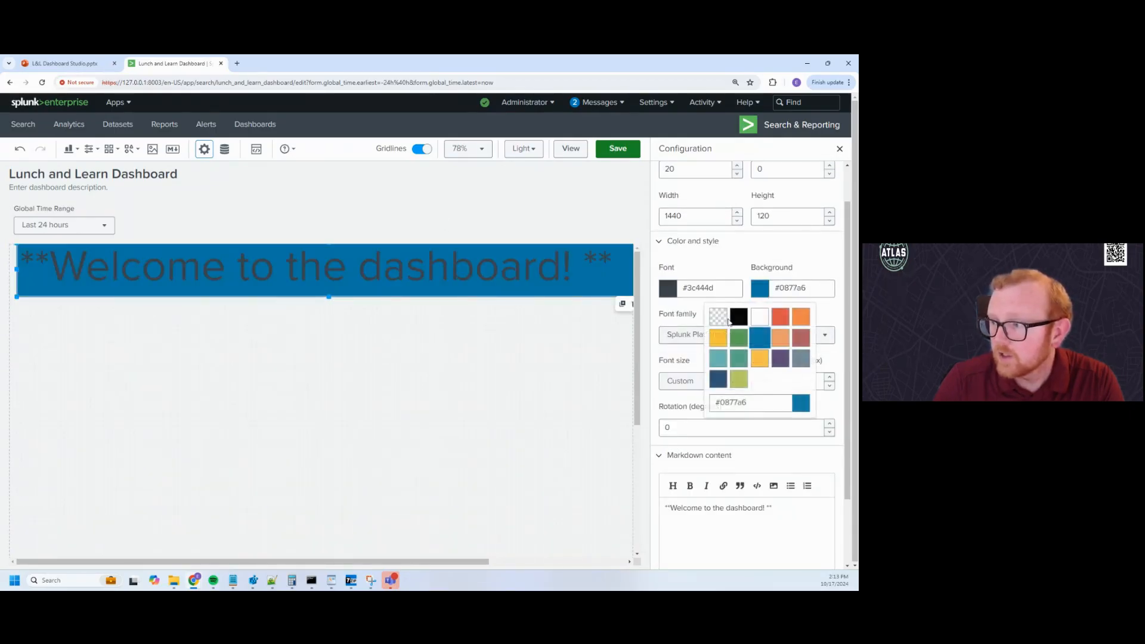
pyautogui.click(717, 317)
# Try orange as the welcome text's font color, and settle on purple #5a4575
pyautogui.click(669, 289)
pyautogui.click(687, 337)
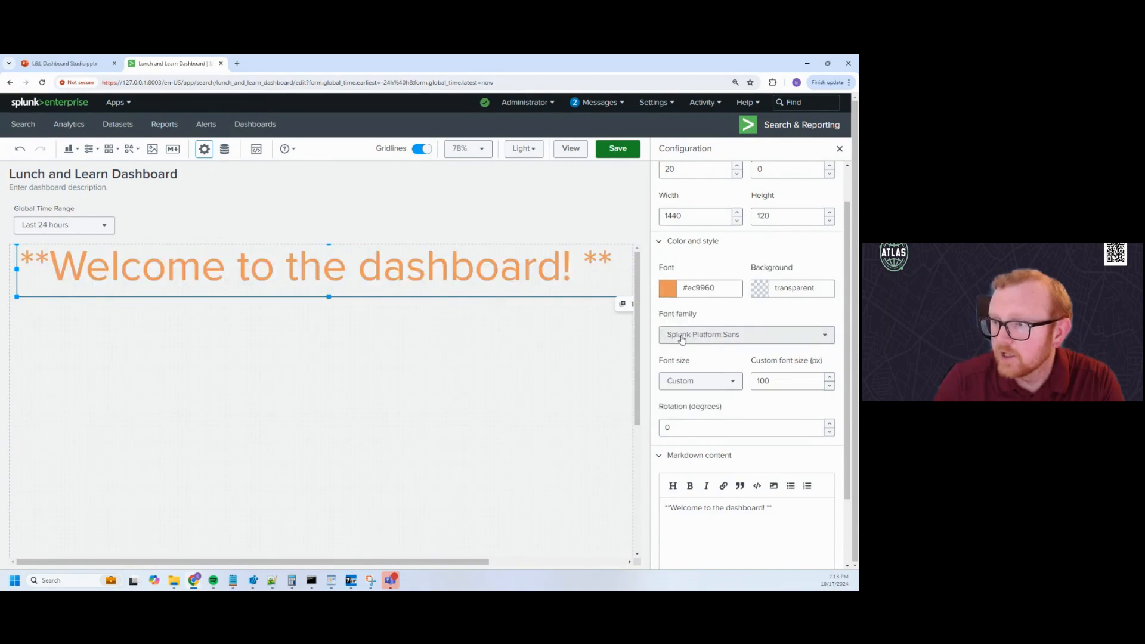
pyautogui.click(668, 289)
pyautogui.click(627, 337)
pyautogui.click(668, 289)
pyautogui.click(698, 355)
pyautogui.click(483, 201)
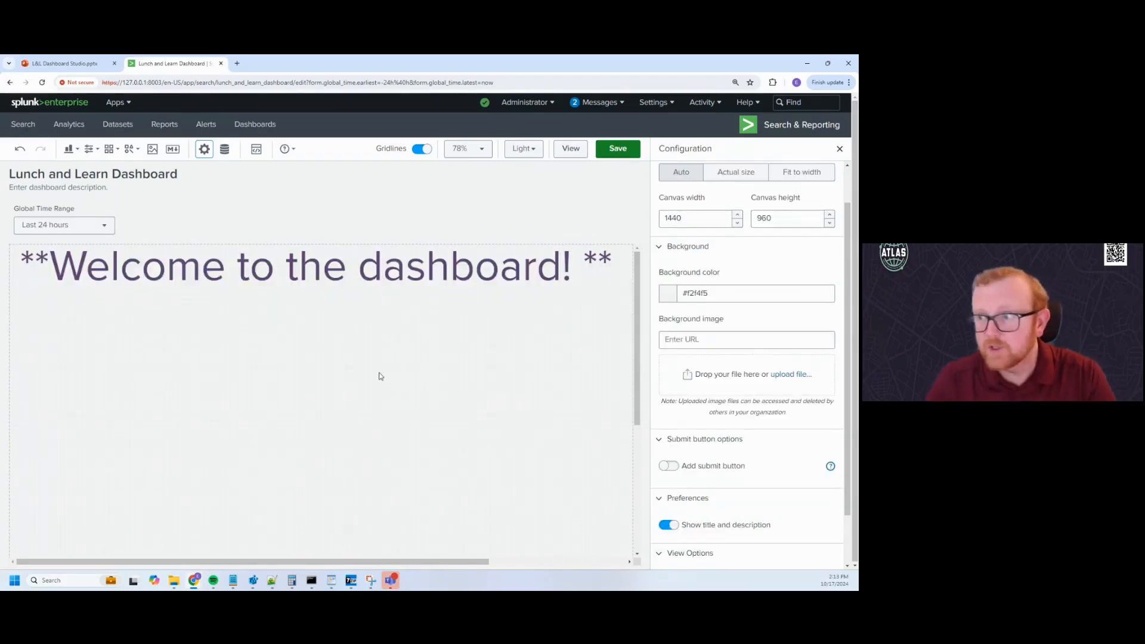
pyautogui.click(442, 284)
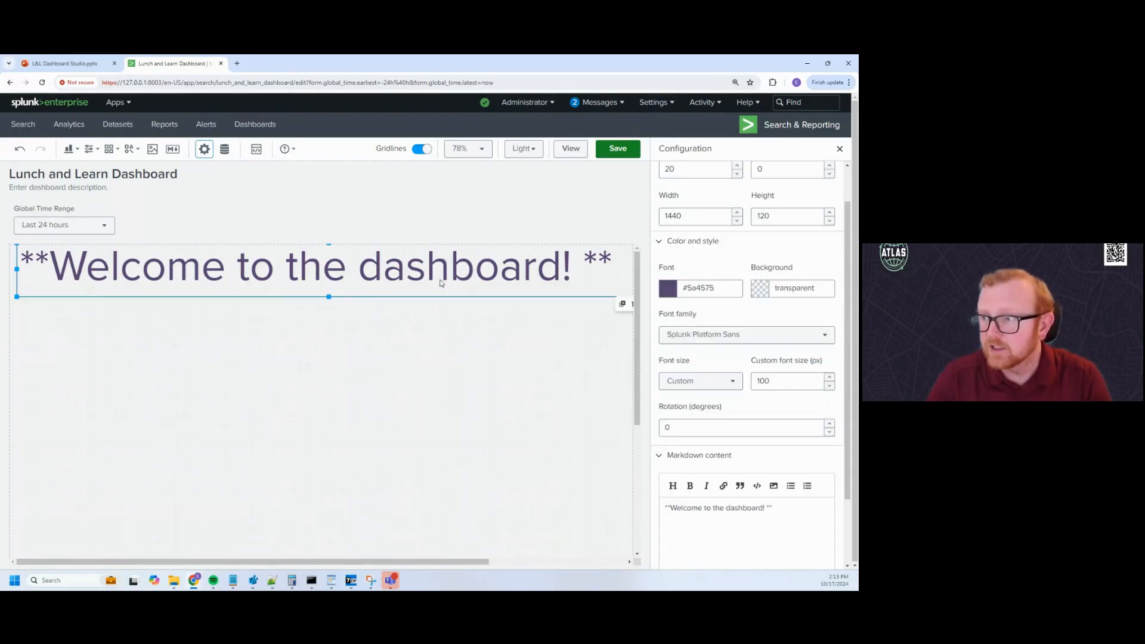
pyautogui.click(400, 204)
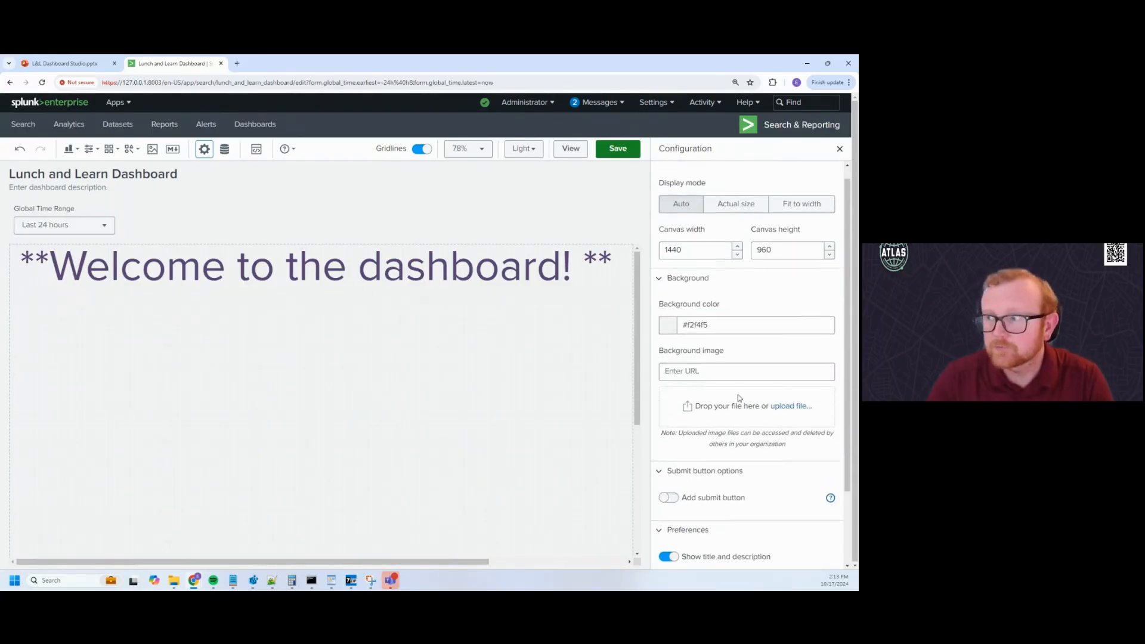
pyautogui.click(511, 263)
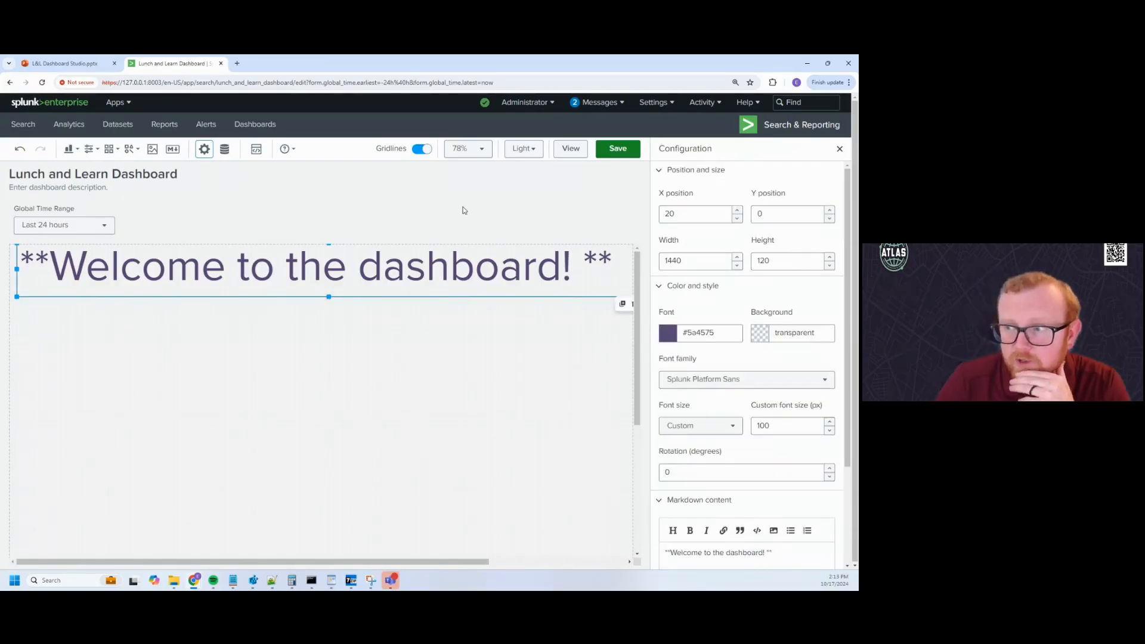
# Set the canvas background color to slate gray #708794, and look through the remaining canvas options
pyautogui.click(427, 348)
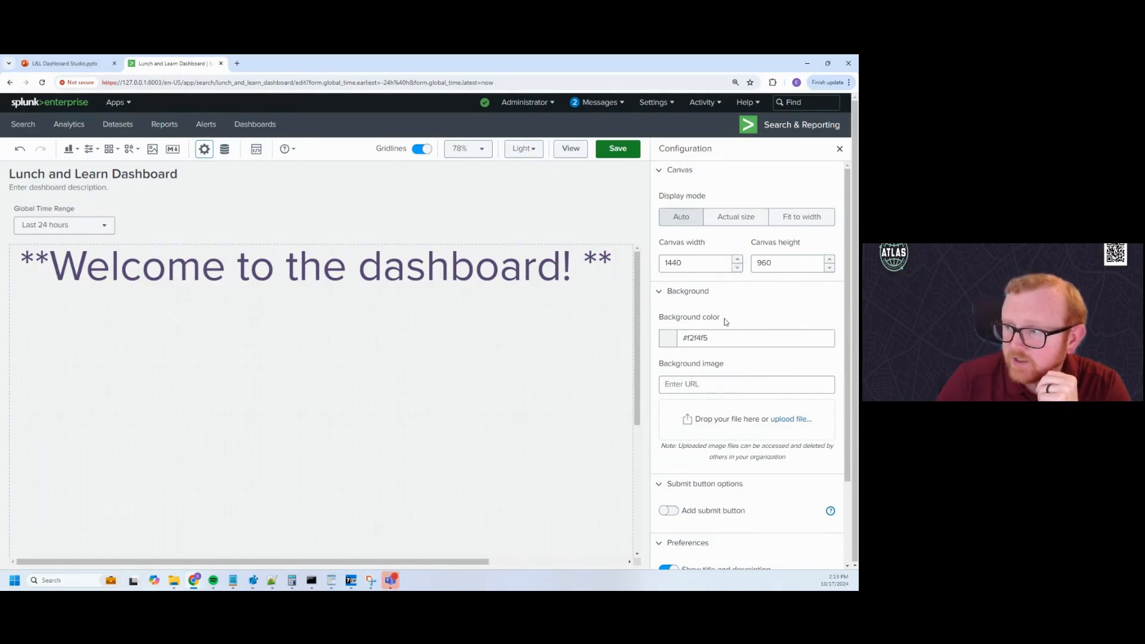
pyautogui.click(668, 339)
pyautogui.click(668, 387)
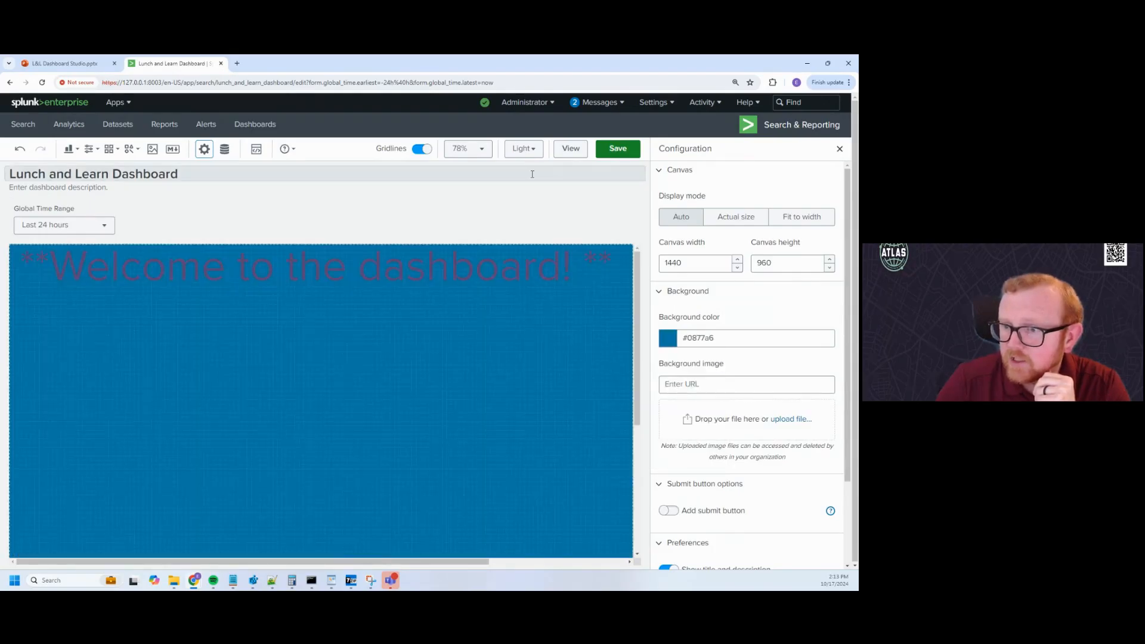
pyautogui.click(668, 338)
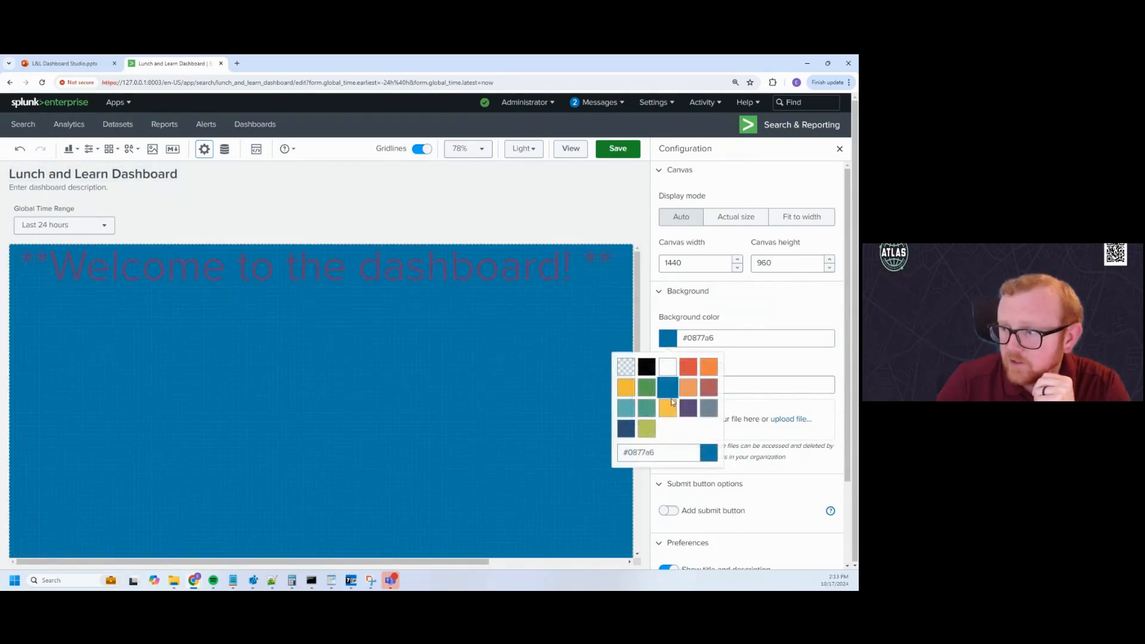
pyautogui.click(708, 408)
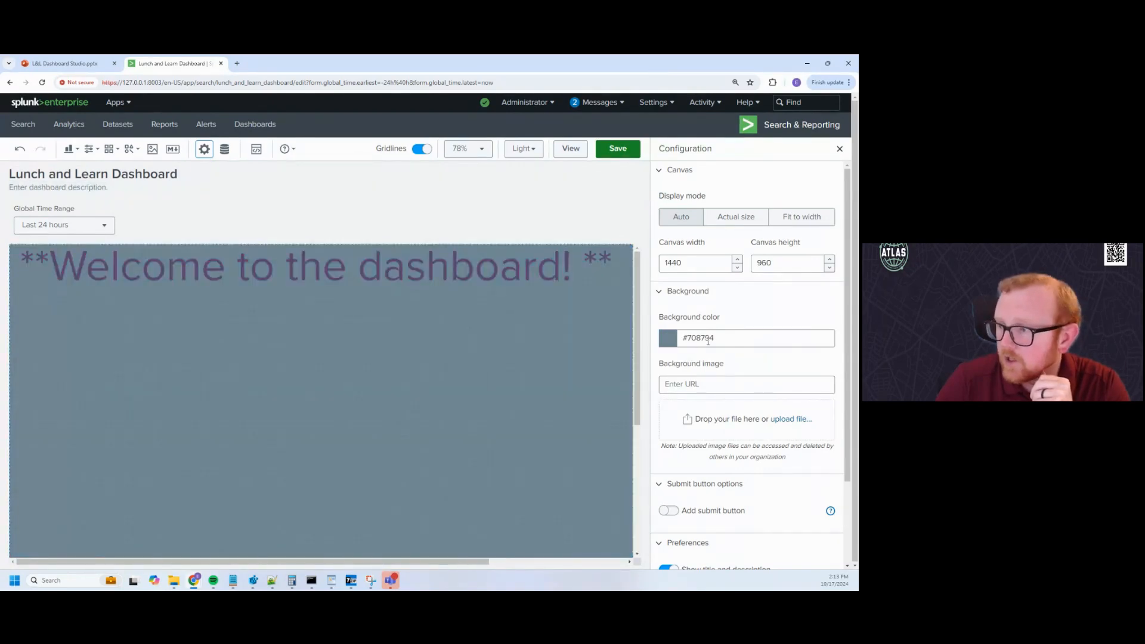
pyautogui.scroll(-2, 734, 347)
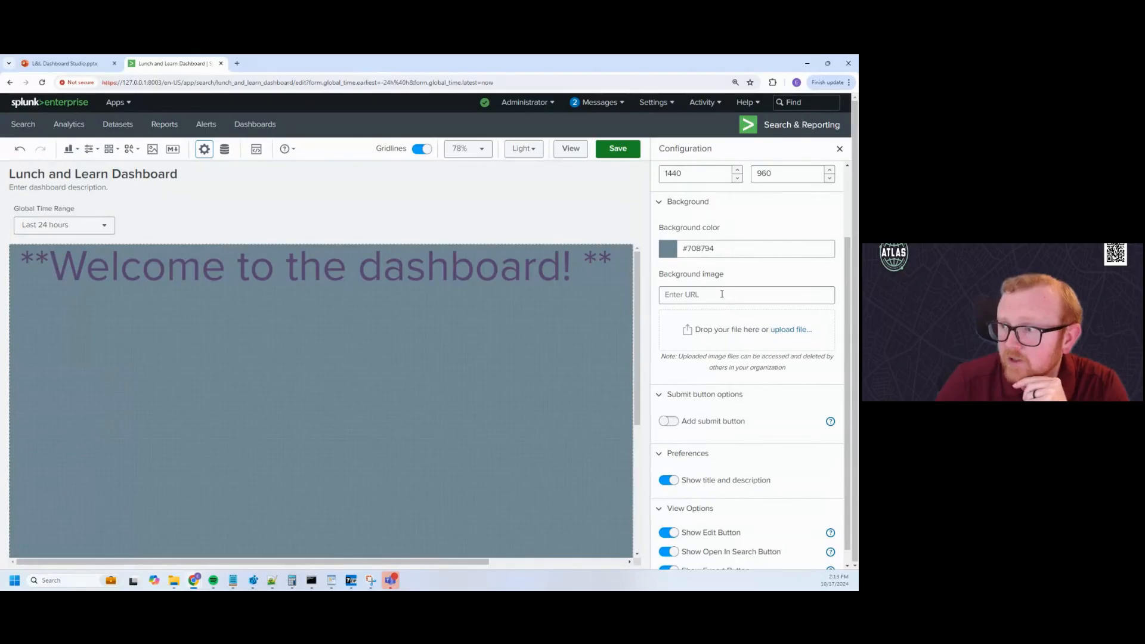
pyautogui.scroll(-1, 722, 294)
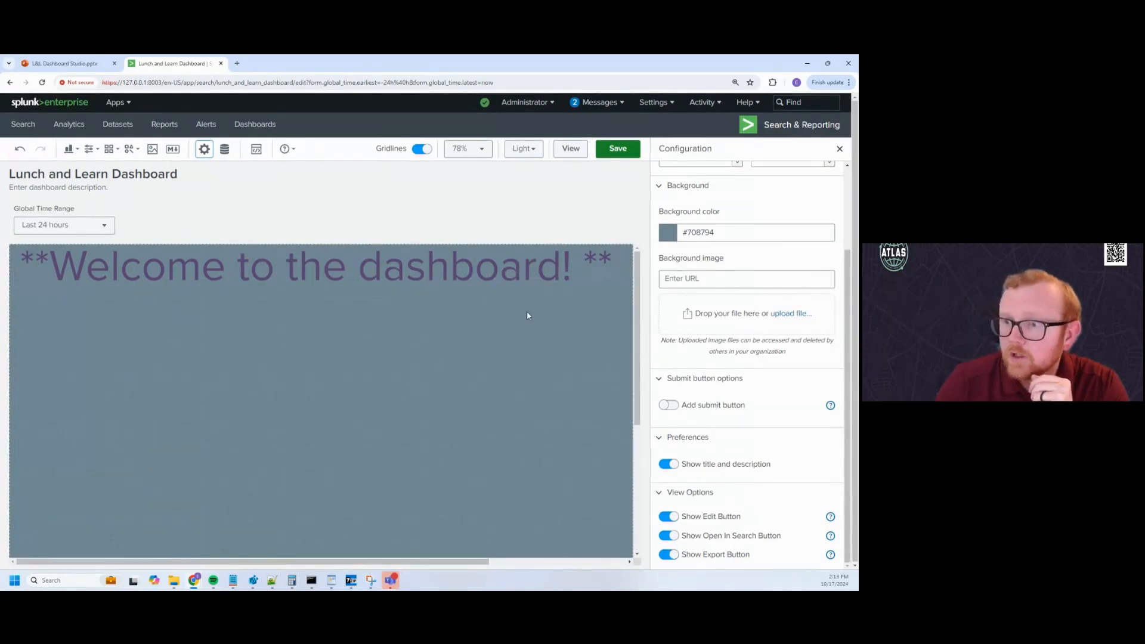
pyautogui.scroll(3, 739, 299)
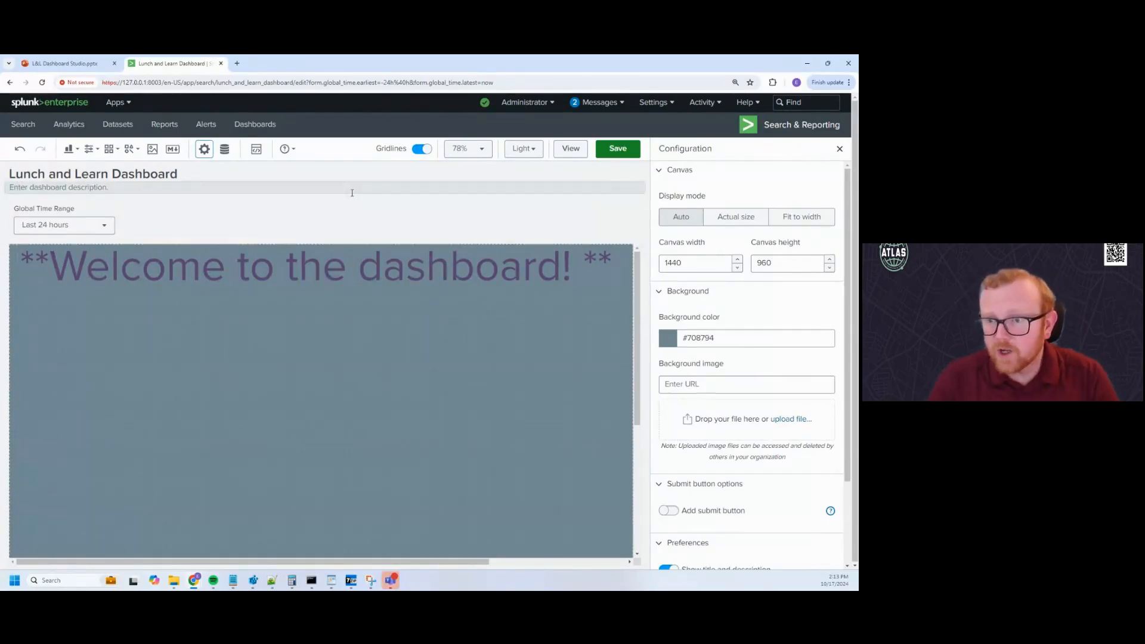
# Set the default value of the Global Time Range input to All time
pyautogui.click(119, 220)
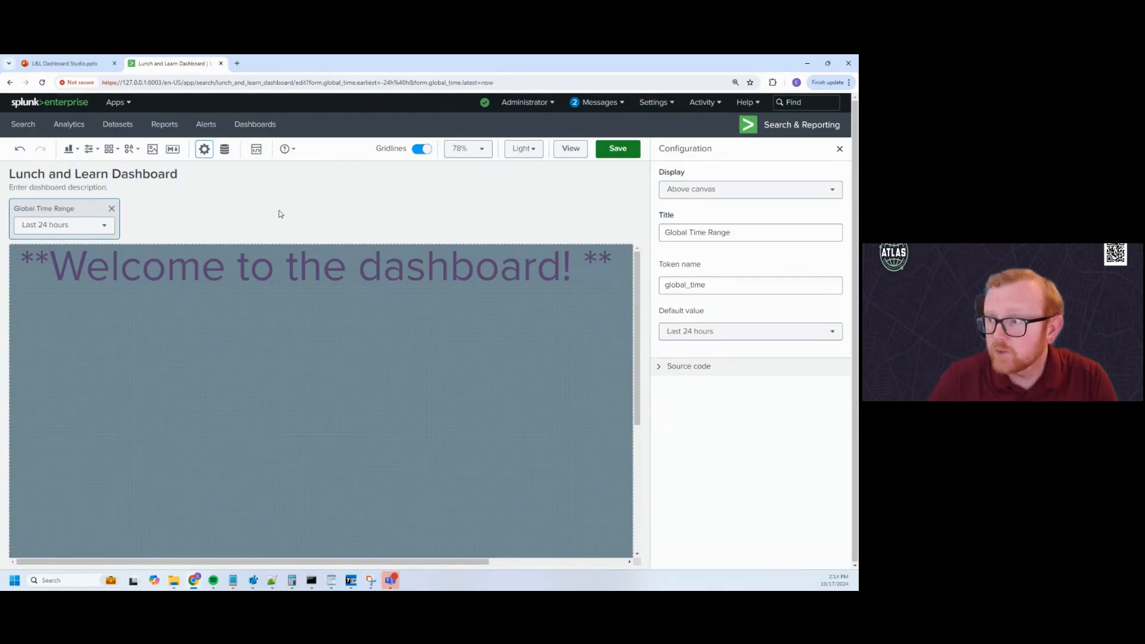
pyautogui.click(302, 207)
pyautogui.click(62, 209)
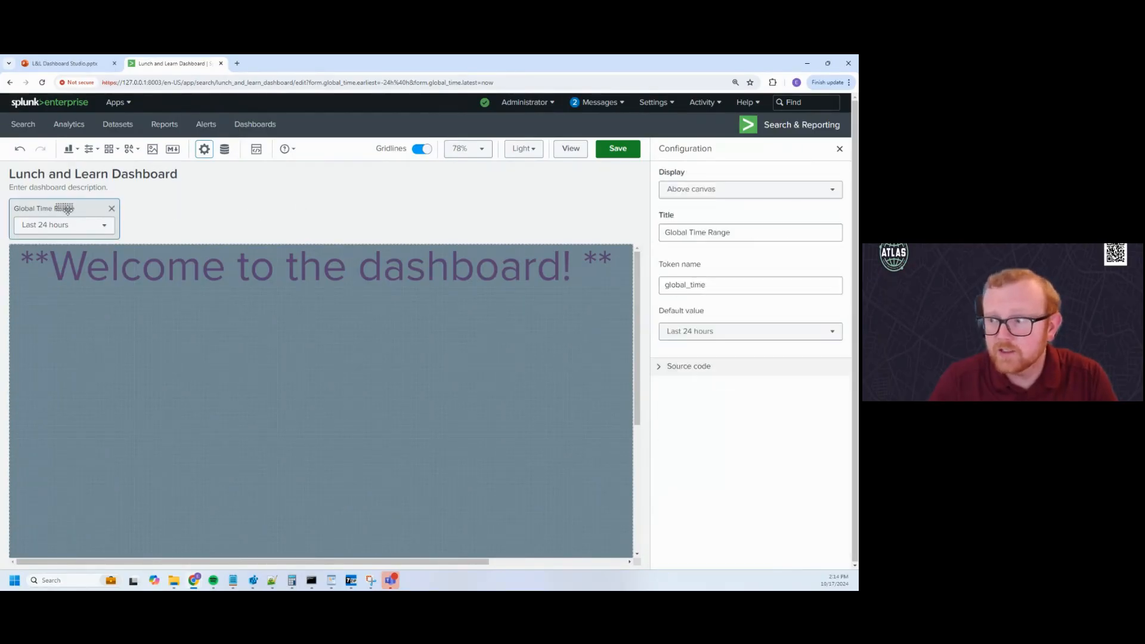
pyautogui.click(704, 340)
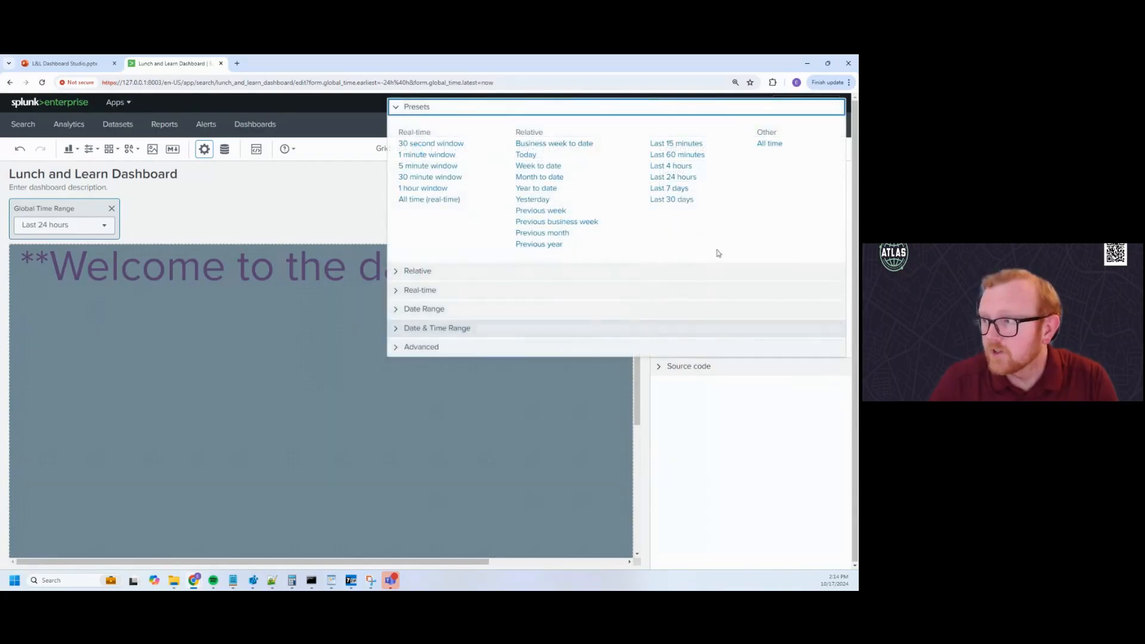
pyautogui.click(775, 149)
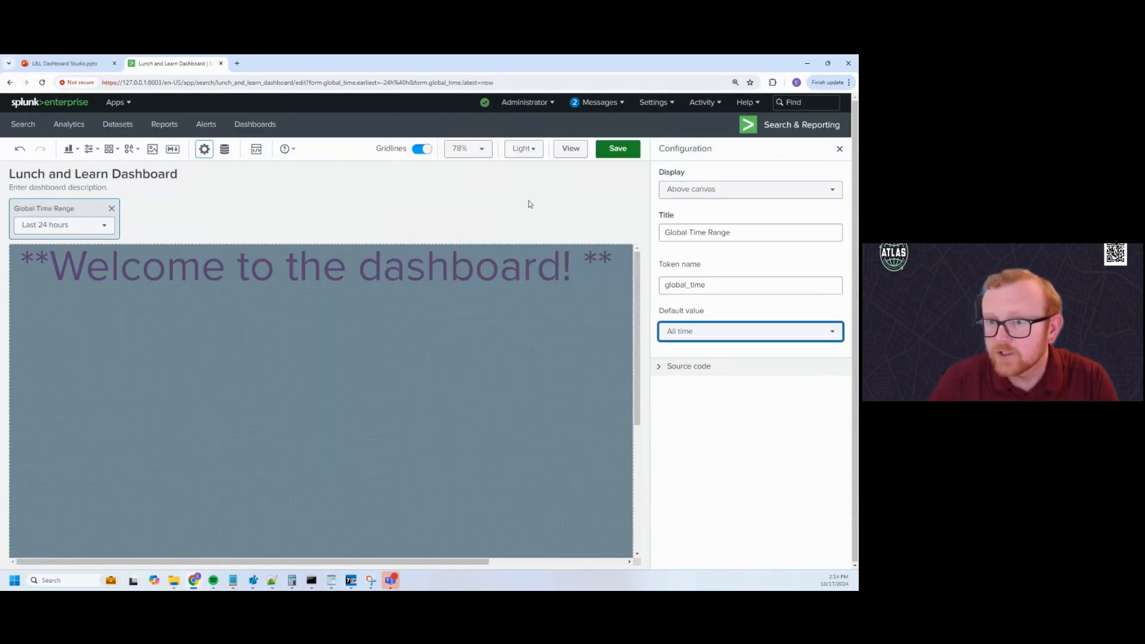
pyautogui.click(528, 200)
# Save the dashboard and reload its view to check the default time range, returning to the input's settings in edit mode
pyautogui.click(608, 153)
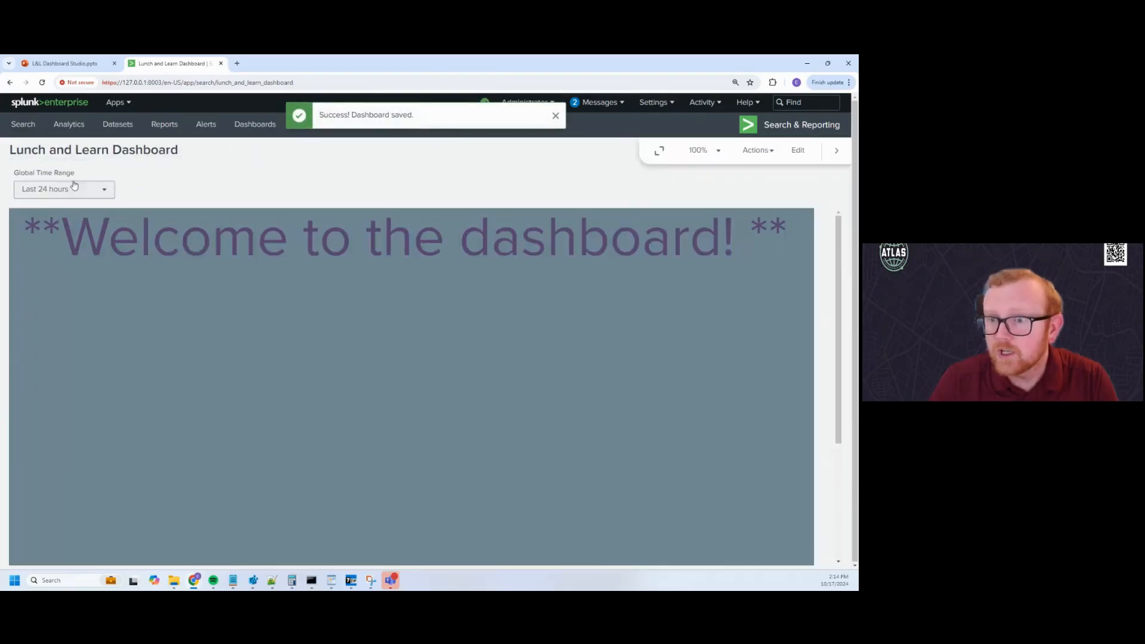
pyautogui.click(41, 83)
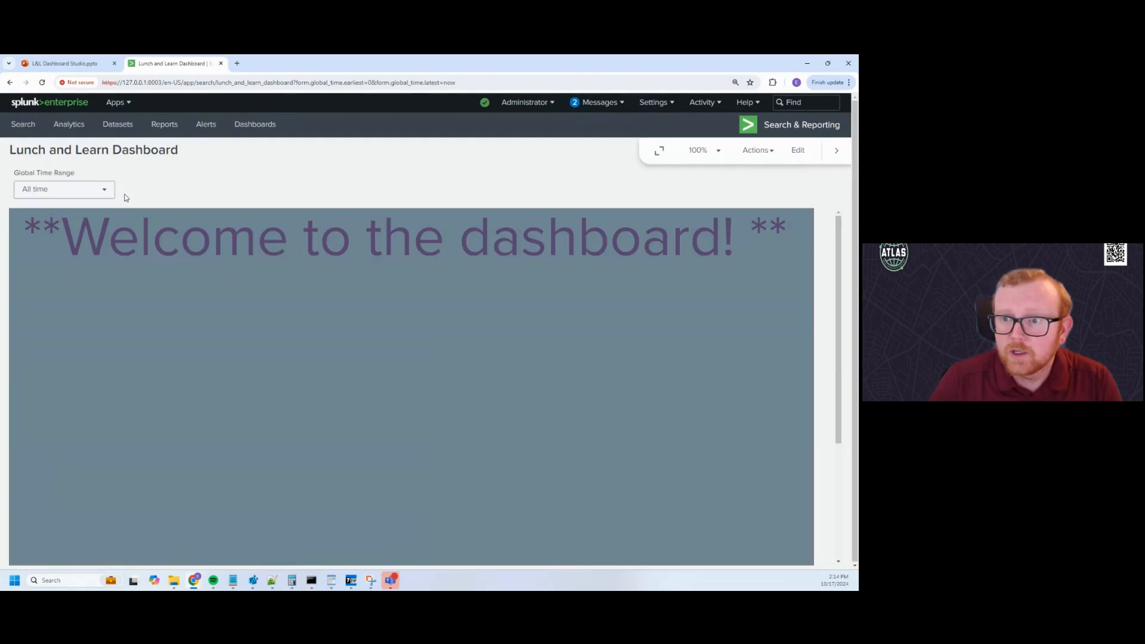
pyautogui.click(798, 150)
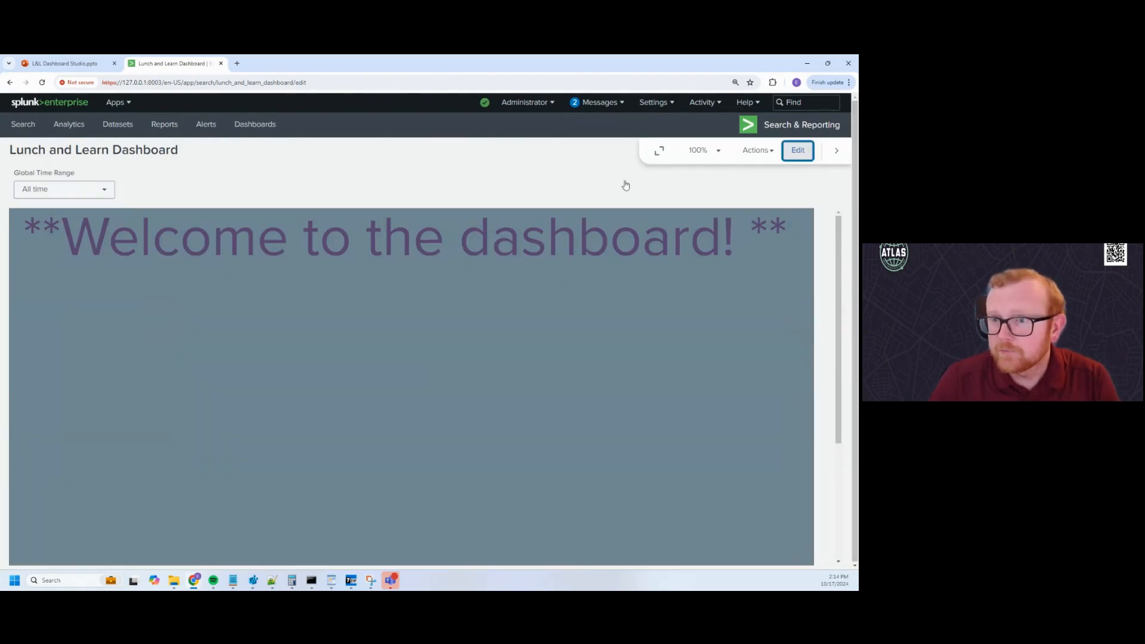
pyautogui.click(88, 212)
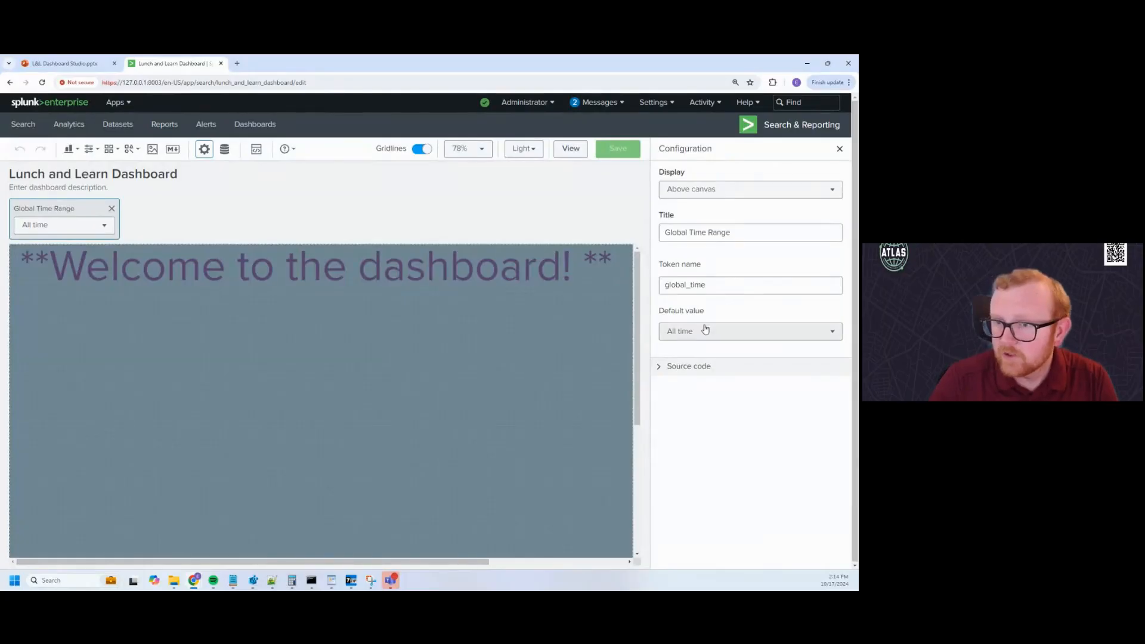
# Examine the source code and IDs of the welcome text block and the Global Time Range input
pyautogui.click(165, 263)
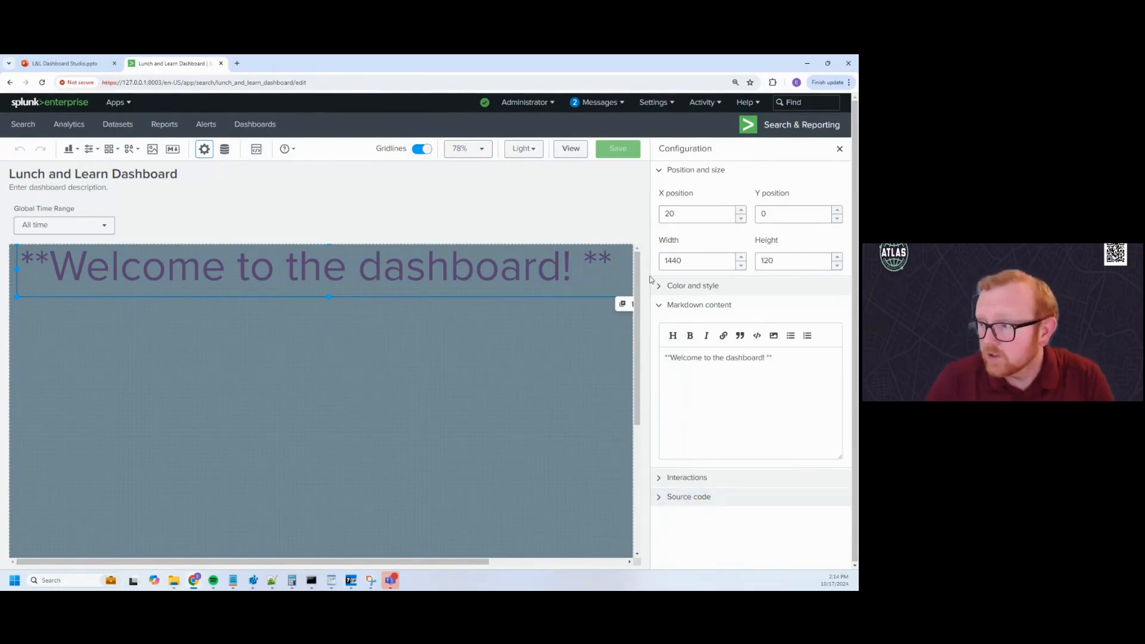
pyautogui.click(660, 304)
pyautogui.click(680, 170)
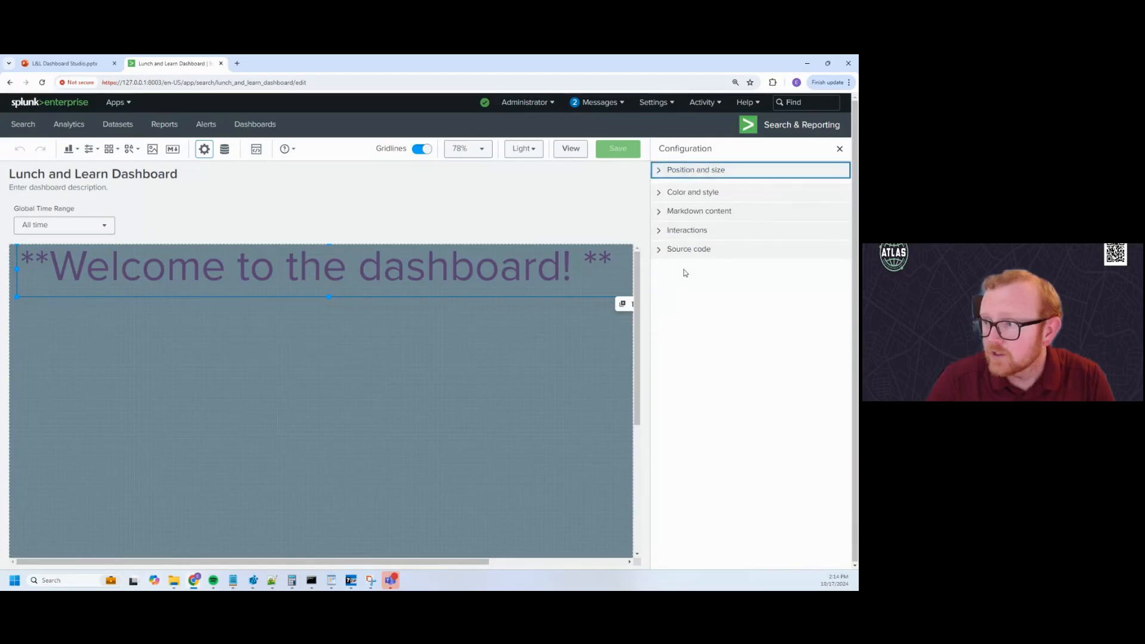
pyautogui.click(688, 250)
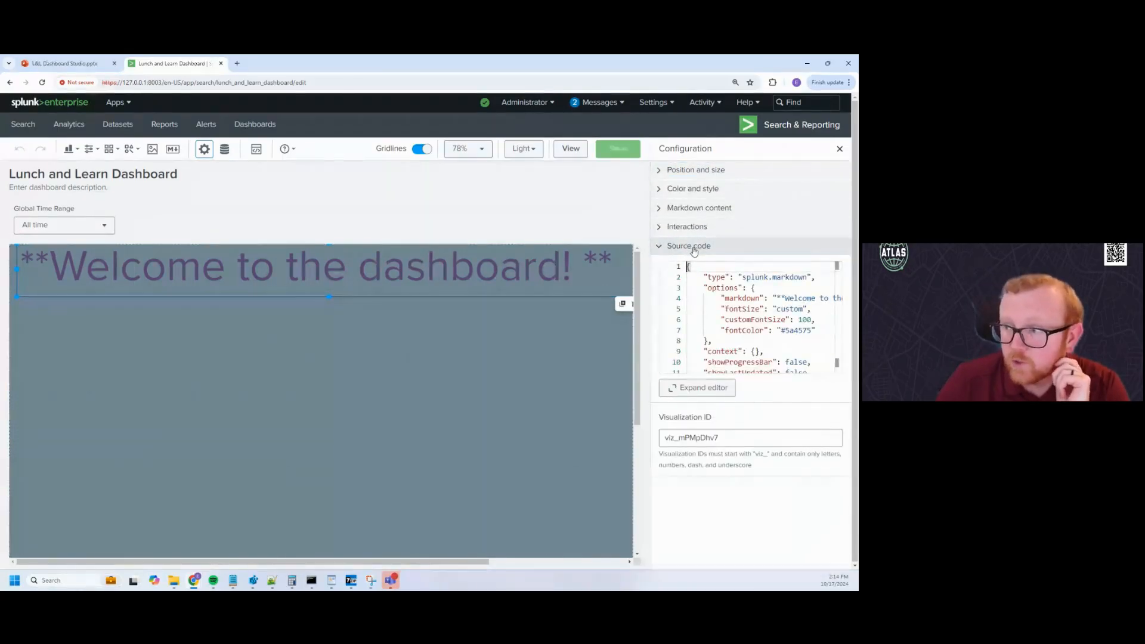
pyautogui.click(47, 210)
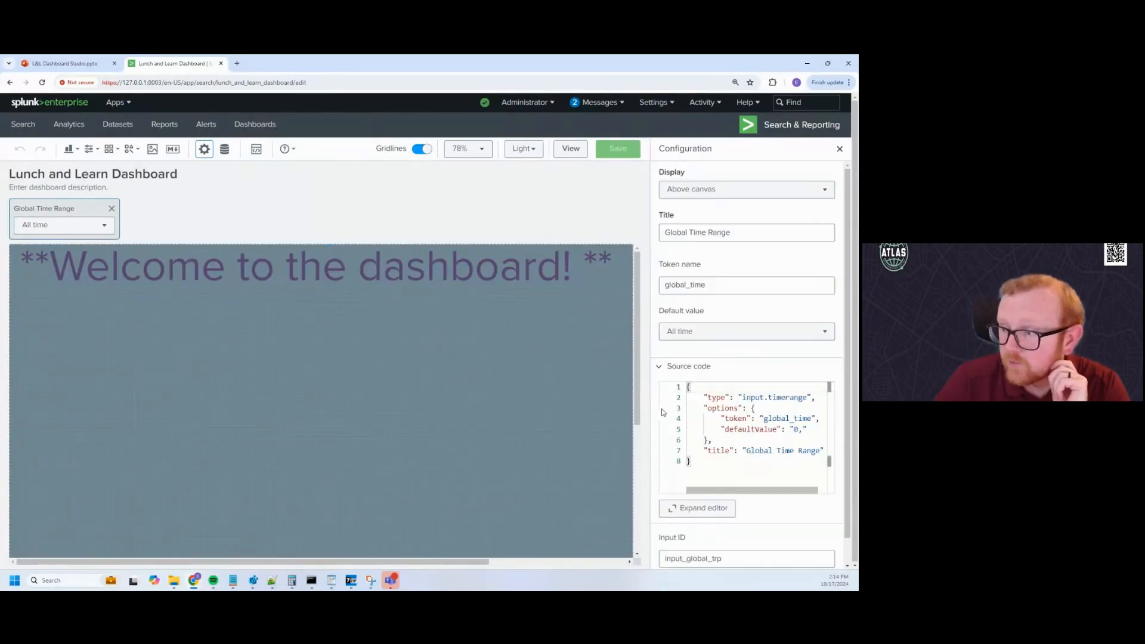
pyautogui.scroll(-1, 680, 495)
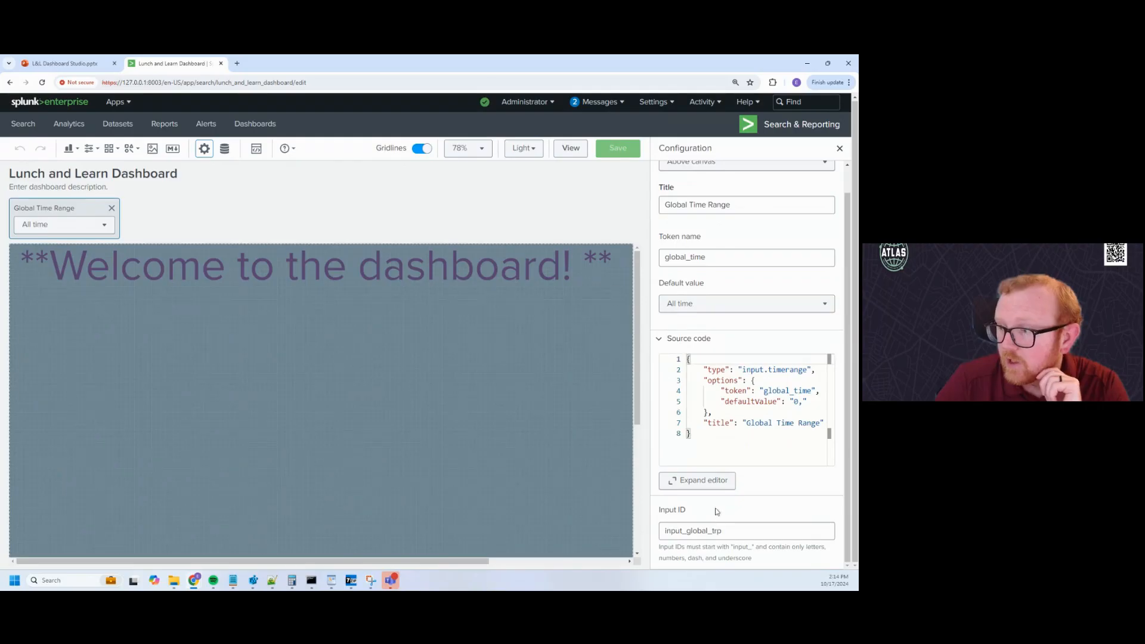
# Select the welcome text block and look through the available chart, input and icon types
pyautogui.click(215, 298)
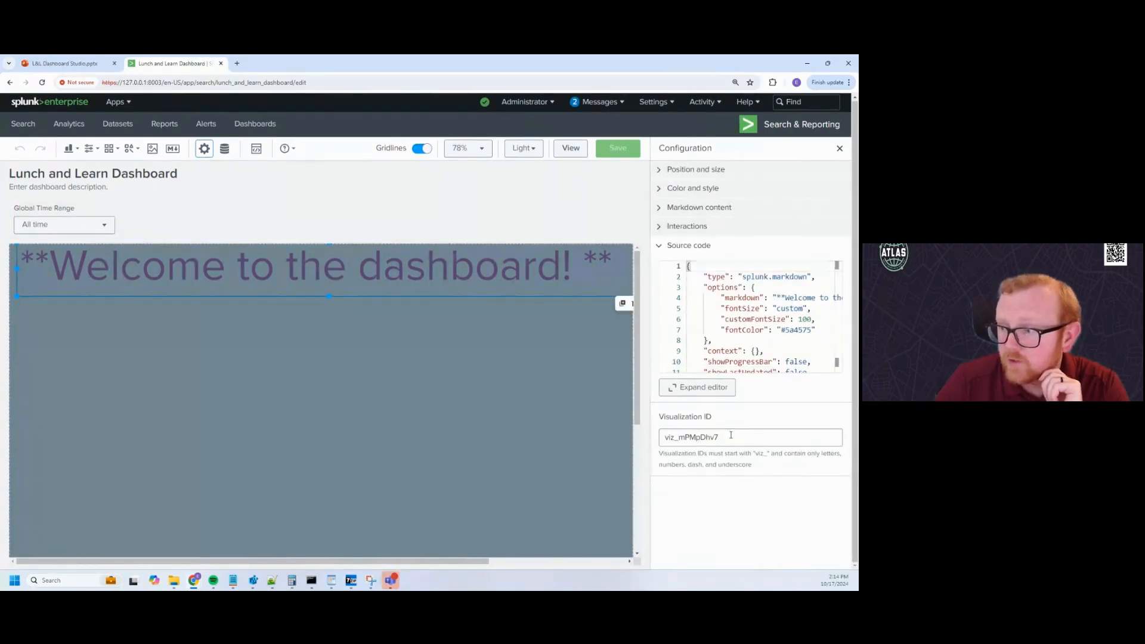
pyautogui.click(70, 150)
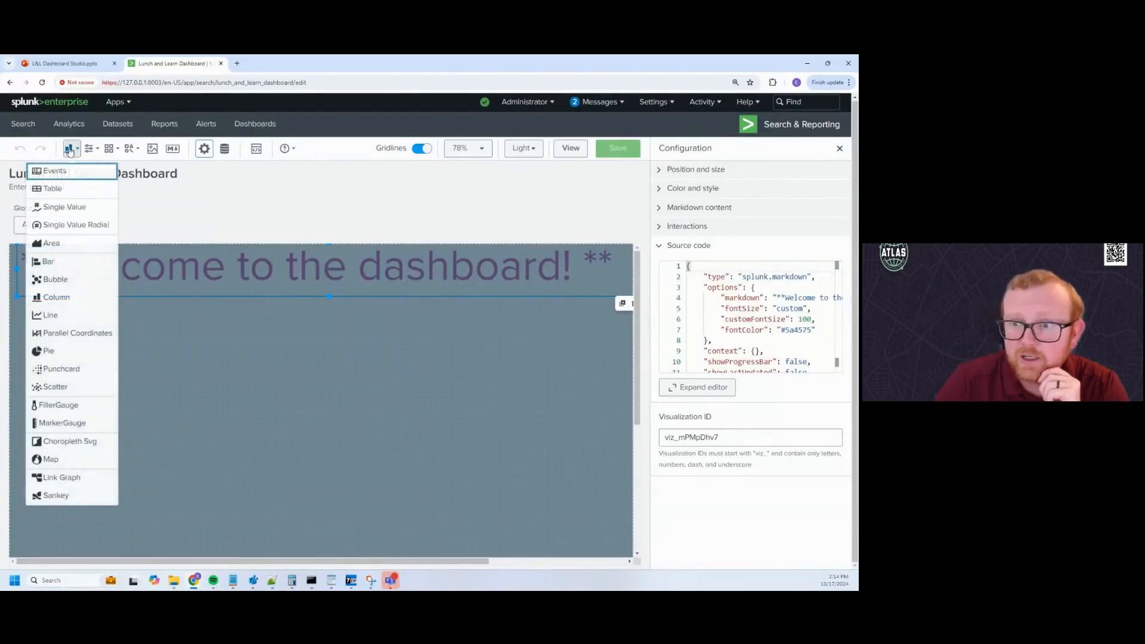
pyautogui.click(90, 148)
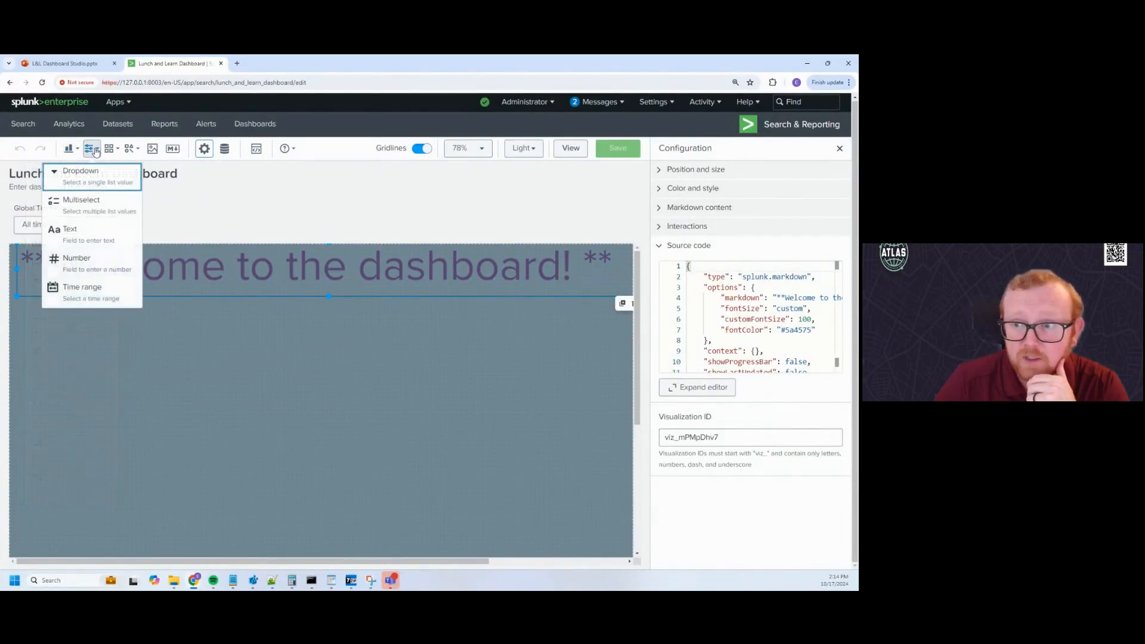
pyautogui.click(70, 151)
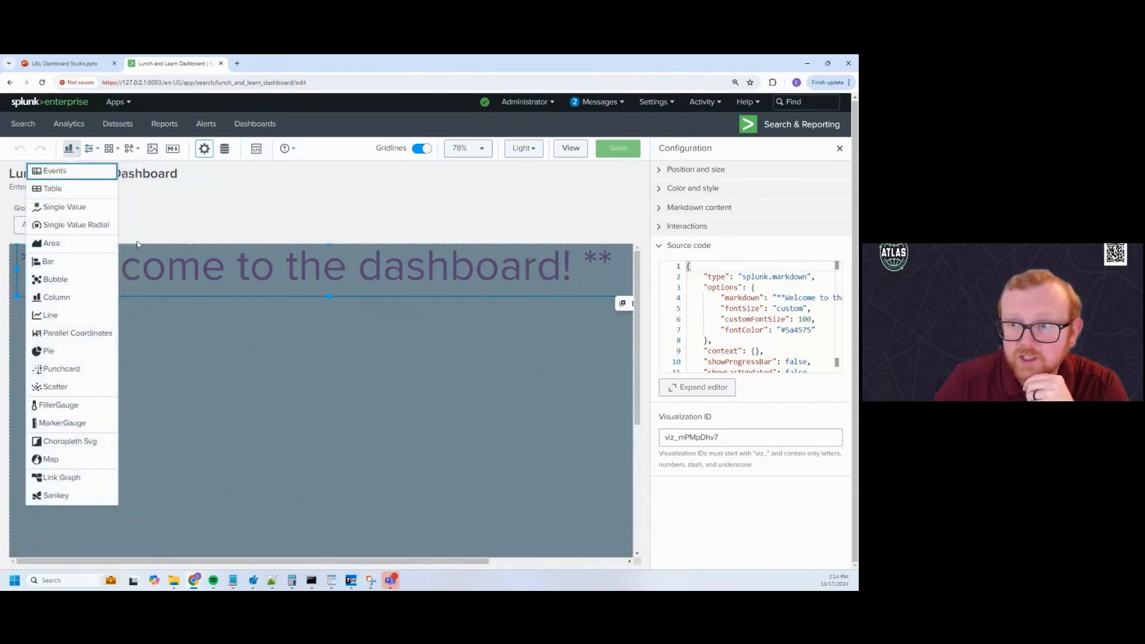
pyautogui.click(129, 149)
pyautogui.click(111, 149)
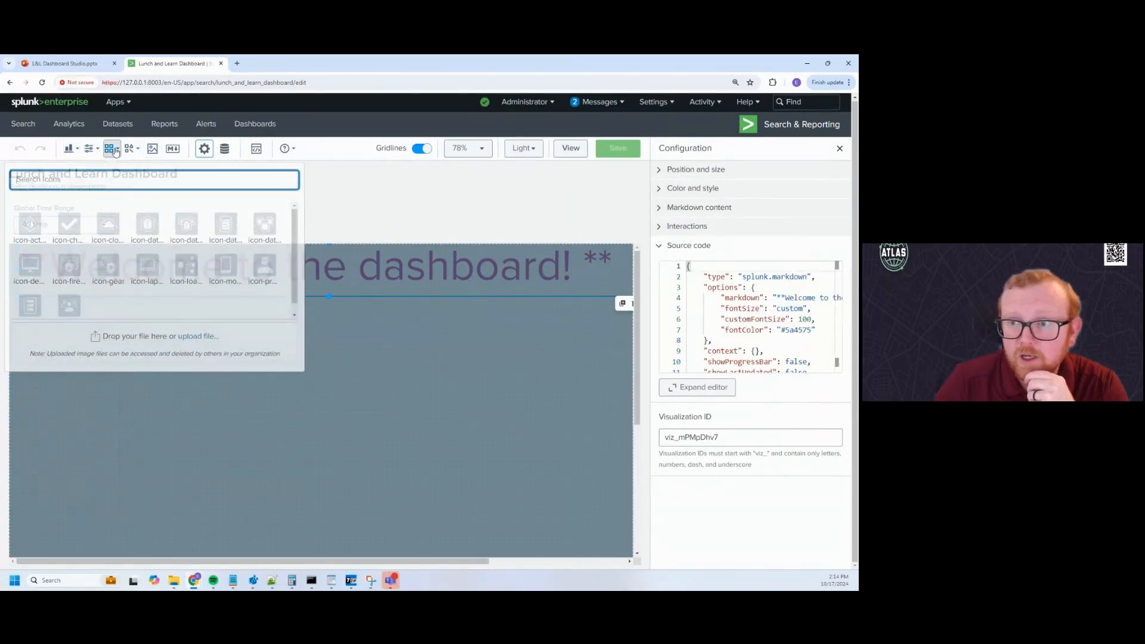
pyautogui.click(372, 156)
# Find the welcome text block's visualization ID in the dashboard's full source code, and return to the editor
pyautogui.click(768, 436)
pyautogui.moveTo(716, 418); pyautogui.dragTo(680, 436)
pyautogui.click(662, 421)
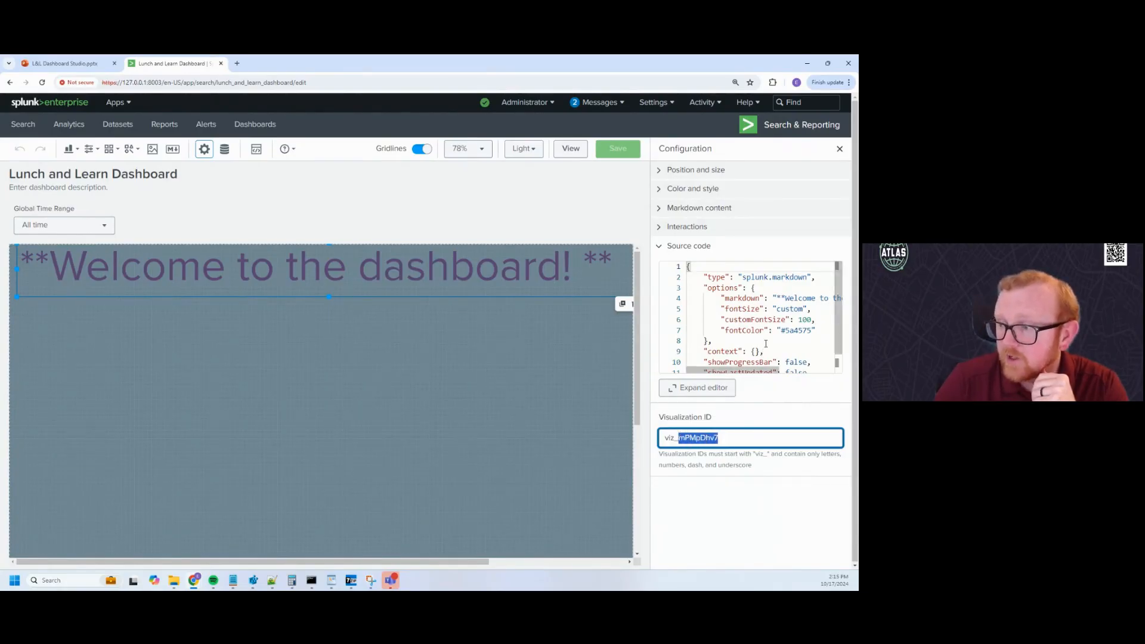
pyautogui.click(256, 148)
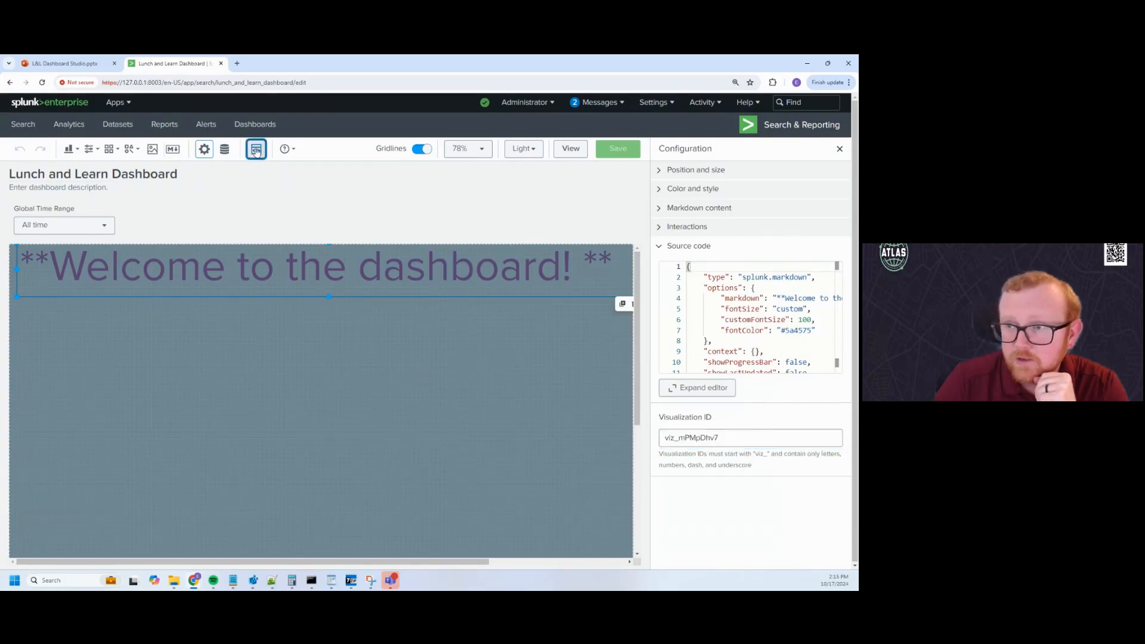
pyautogui.moveTo(65, 190); pyautogui.dragTo(127, 188)
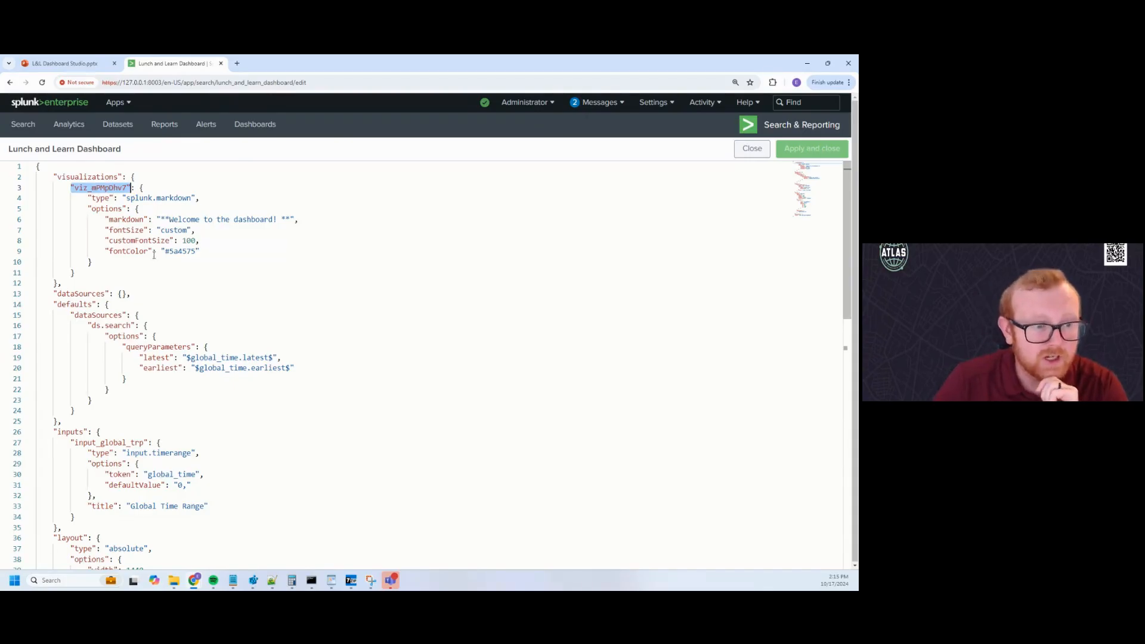
pyautogui.click(747, 149)
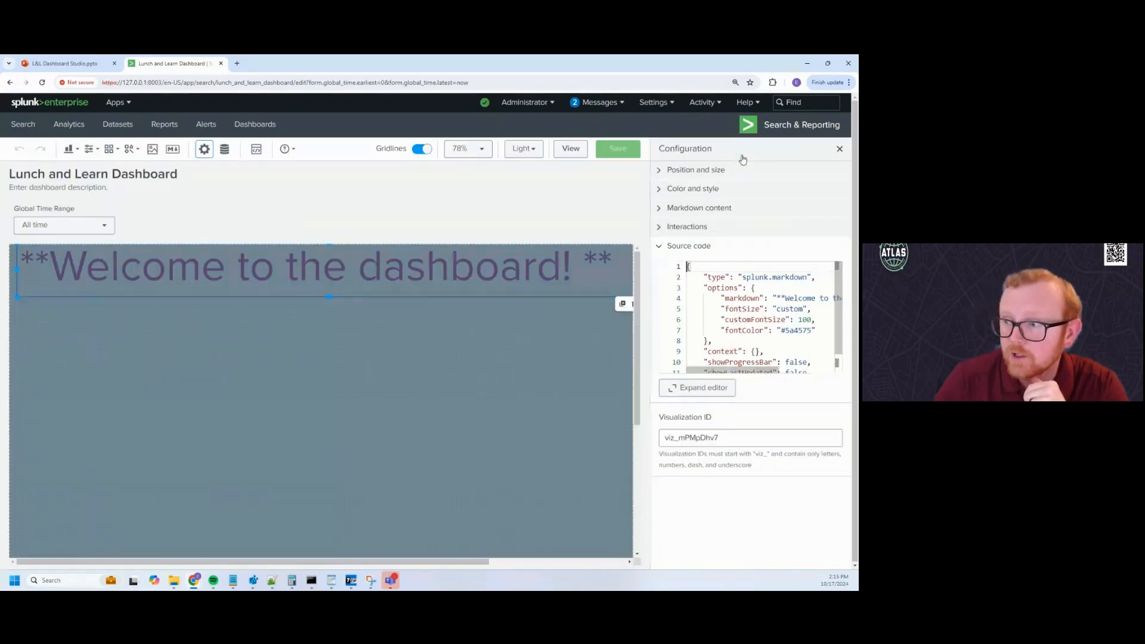
# Rename the welcome text block's visualization ID to viz_title and save the dashboard
pyautogui.moveTo(718, 438); pyautogui.dragTo(681, 437)
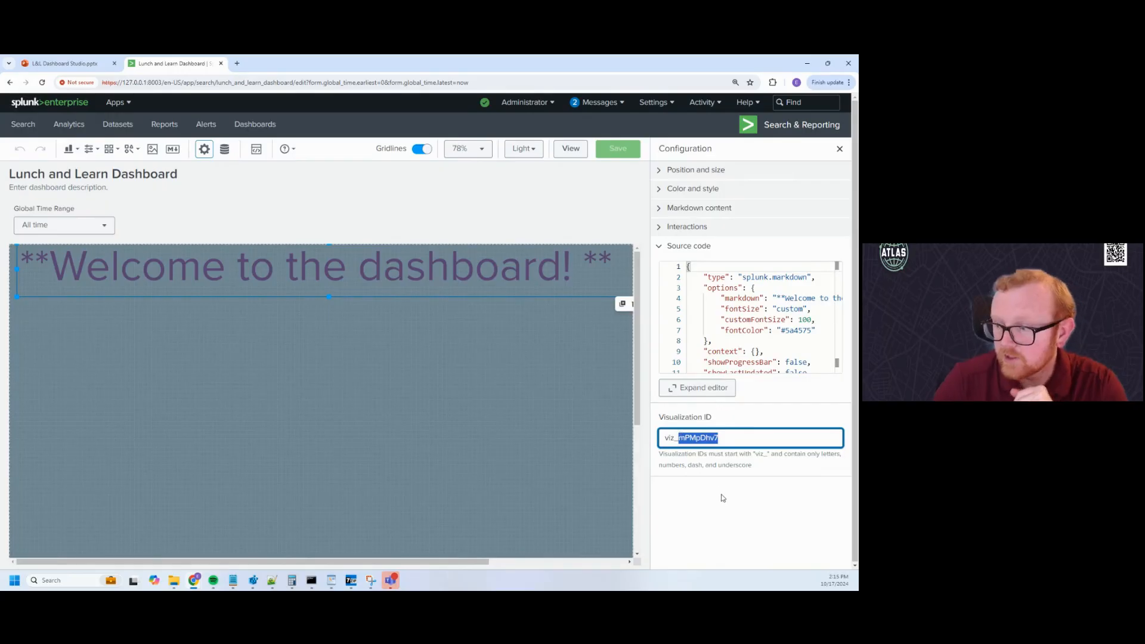
pyautogui.write('title')
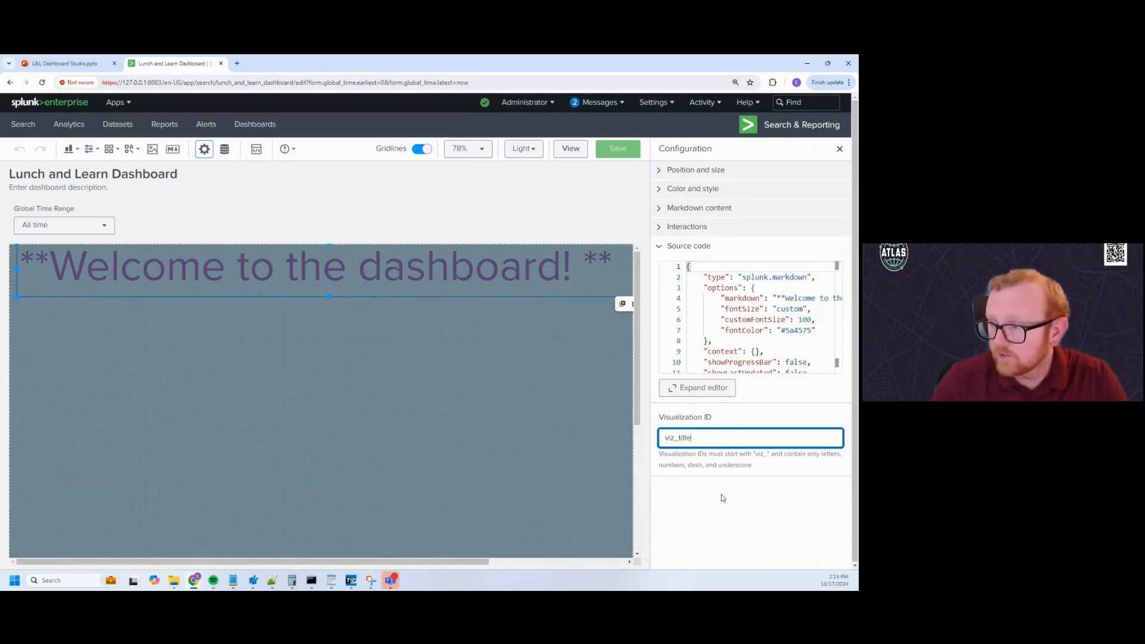
pyautogui.click(666, 509)
pyautogui.click(618, 149)
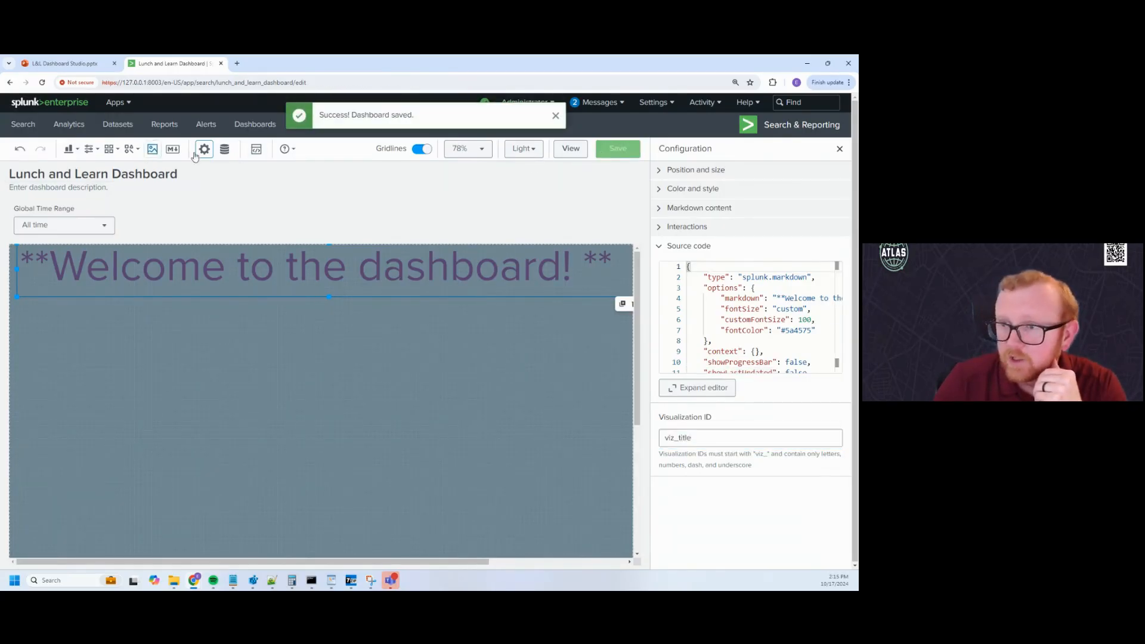
# Check the viz_title entry and its markdown text in the dashboard's source code, and return to the canvas settings
pyautogui.click(258, 150)
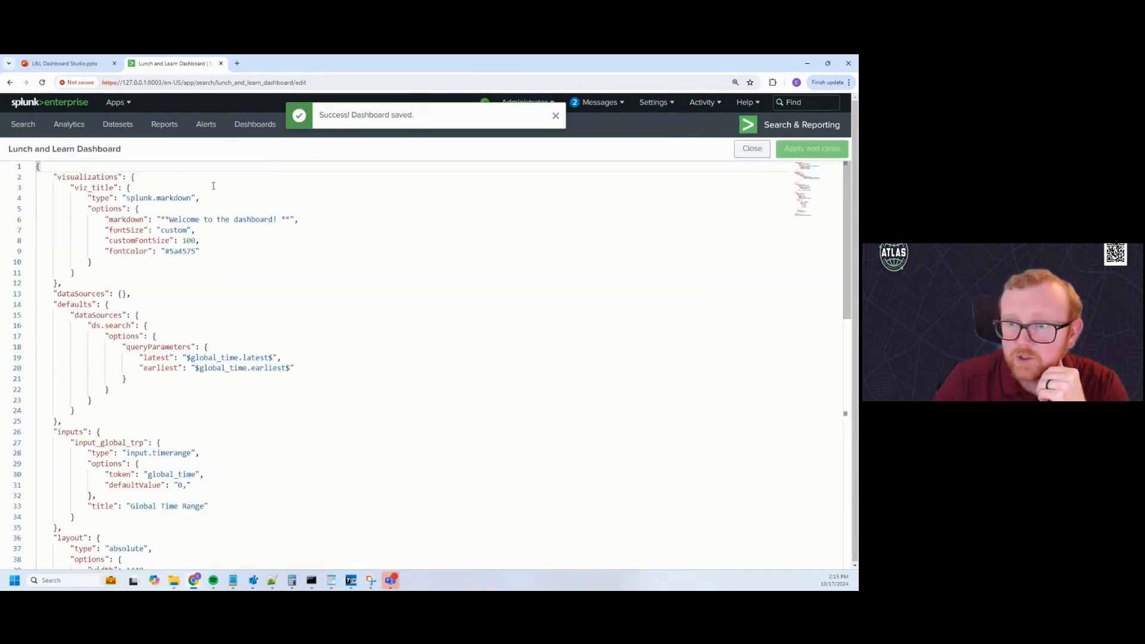
pyautogui.doubleClick(110, 189)
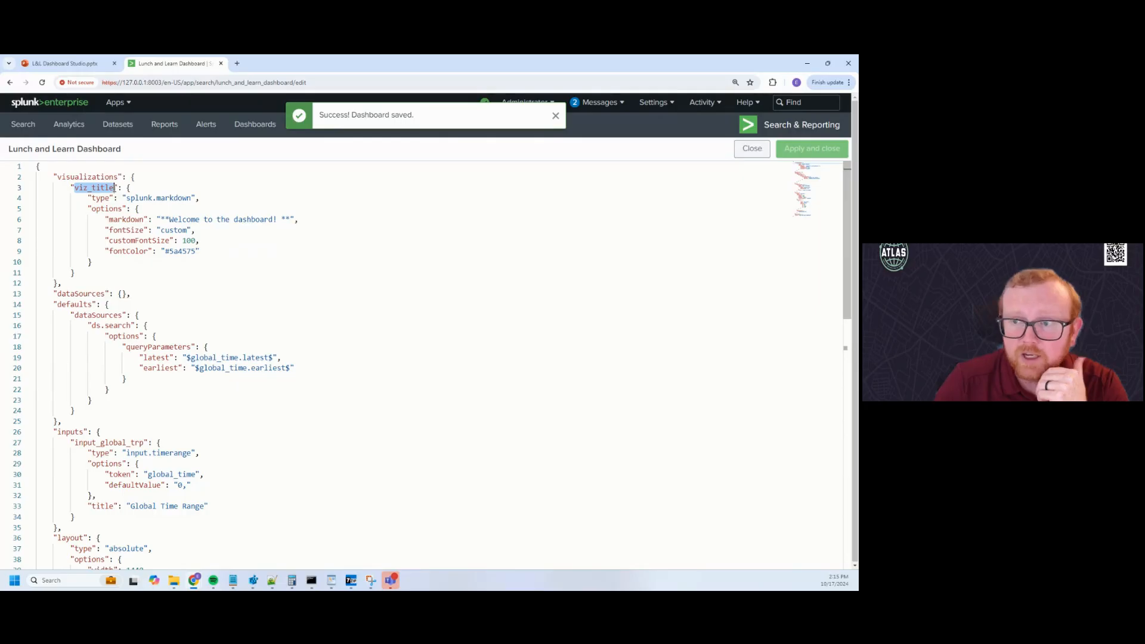
pyautogui.moveTo(160, 221); pyautogui.dragTo(287, 220)
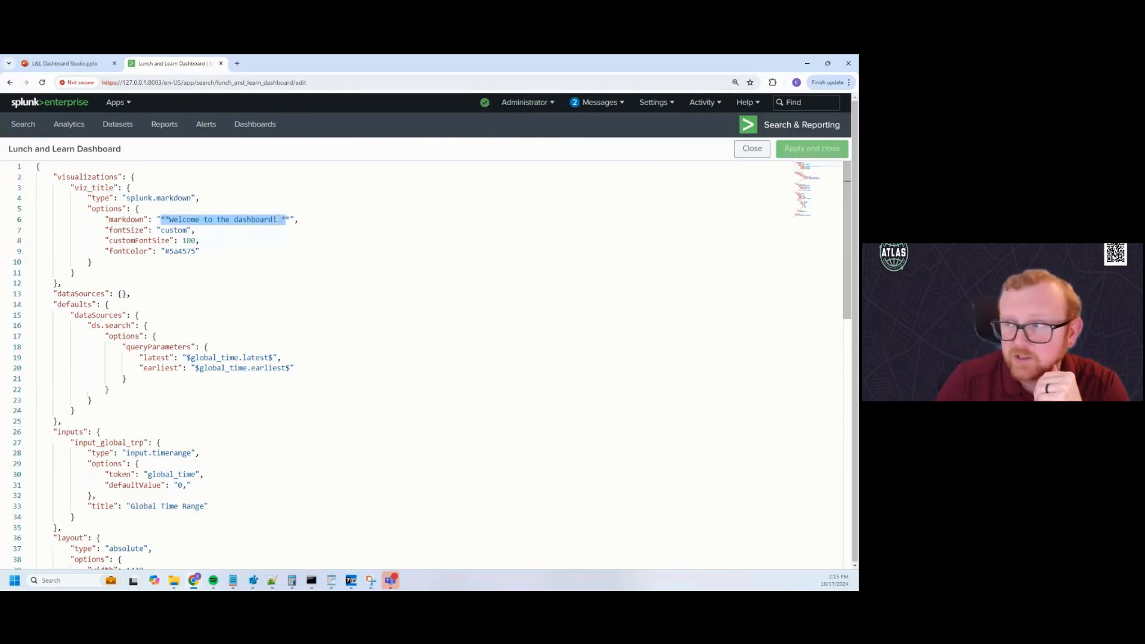
pyautogui.click(744, 157)
pyautogui.click(396, 358)
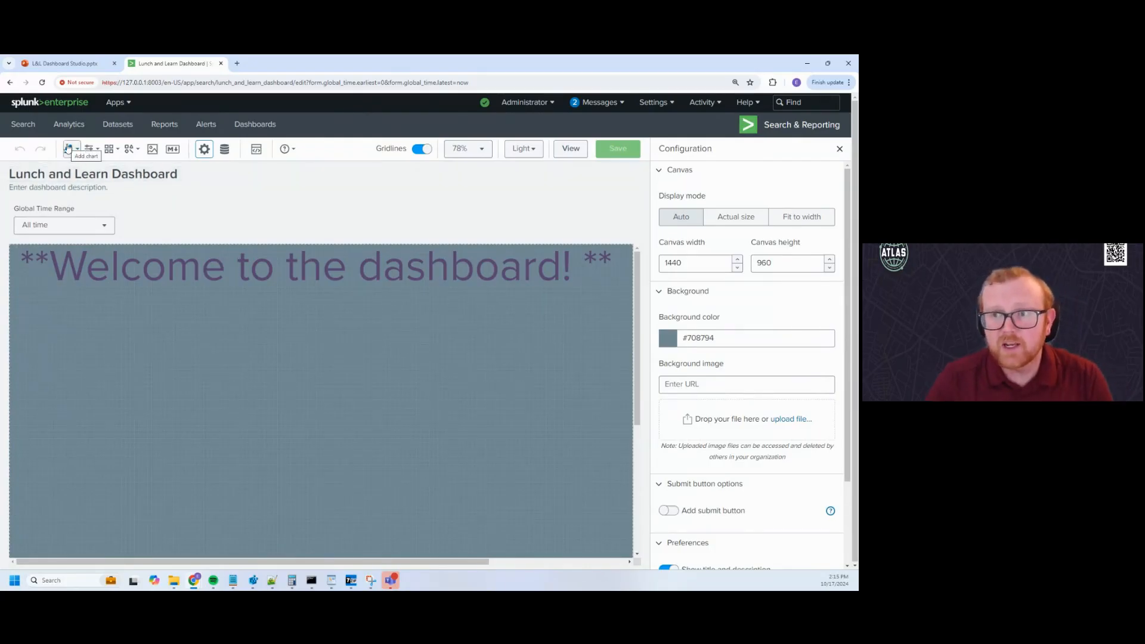
# Add a table below the welcome text and stretch it across the visible canvas width
pyautogui.click(70, 149)
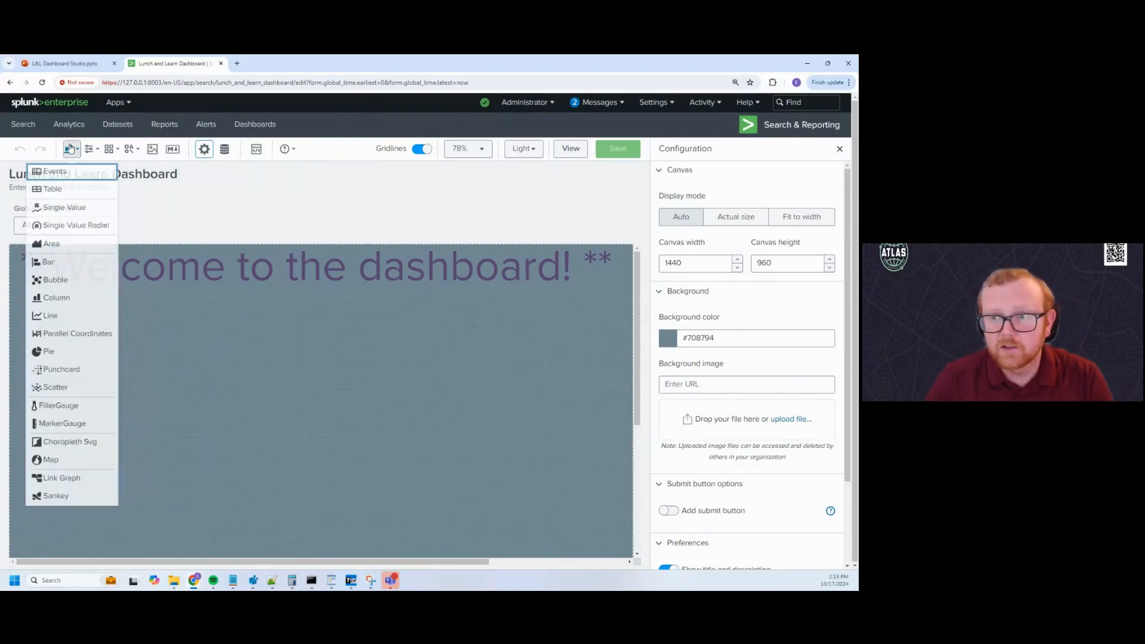
pyautogui.click(55, 190)
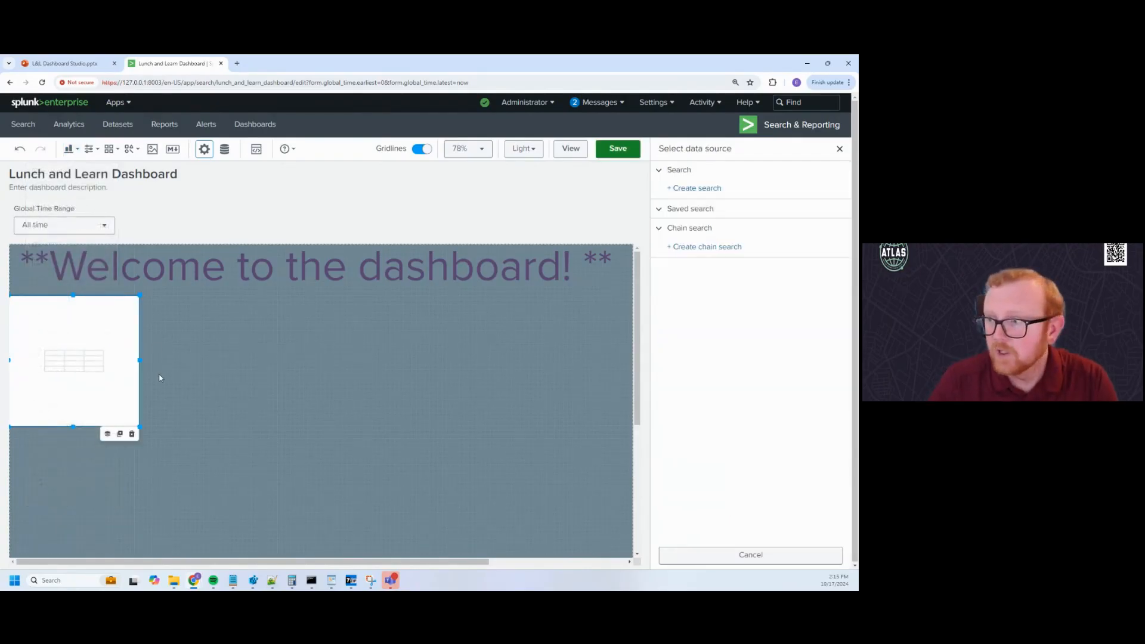
pyautogui.moveTo(141, 359); pyautogui.dragTo(634, 346)
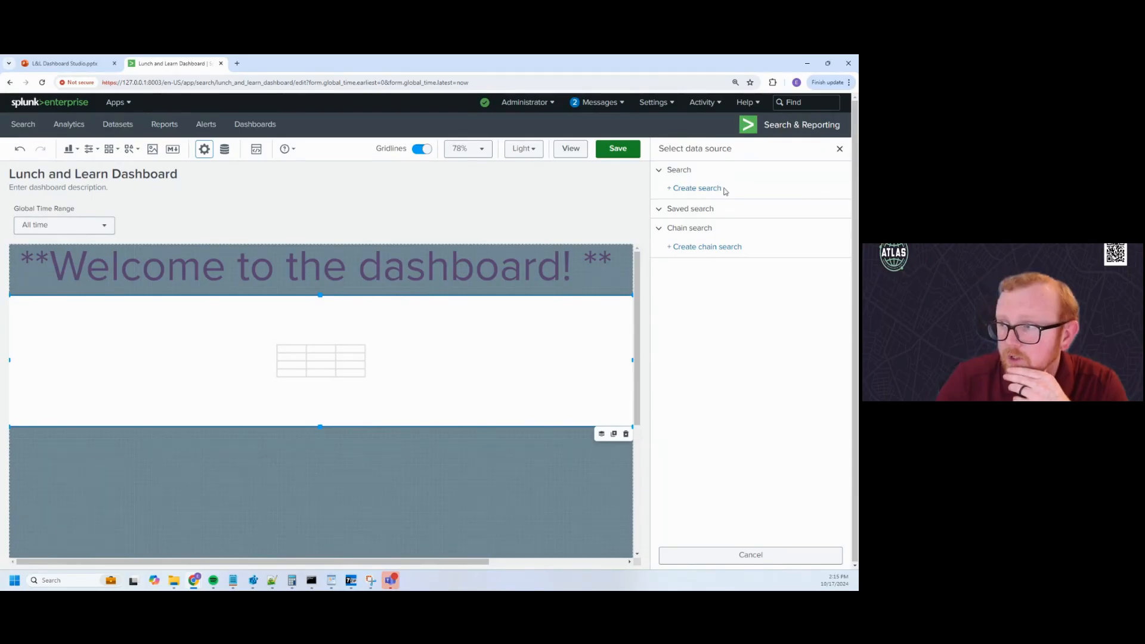
# Create a new search data source for the table named Search_base, and look over its source code settings
pyautogui.click(714, 189)
pyautogui.click(715, 190)
pyautogui.press('BackSpace')
pyautogui.write('base')
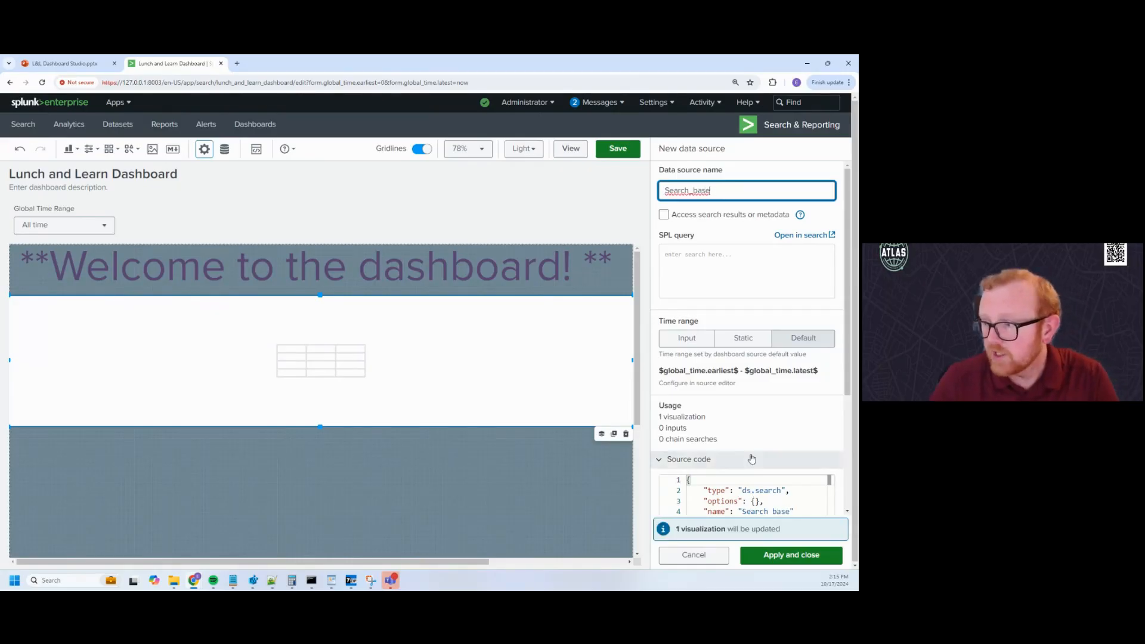
pyautogui.scroll(-2, 744, 412)
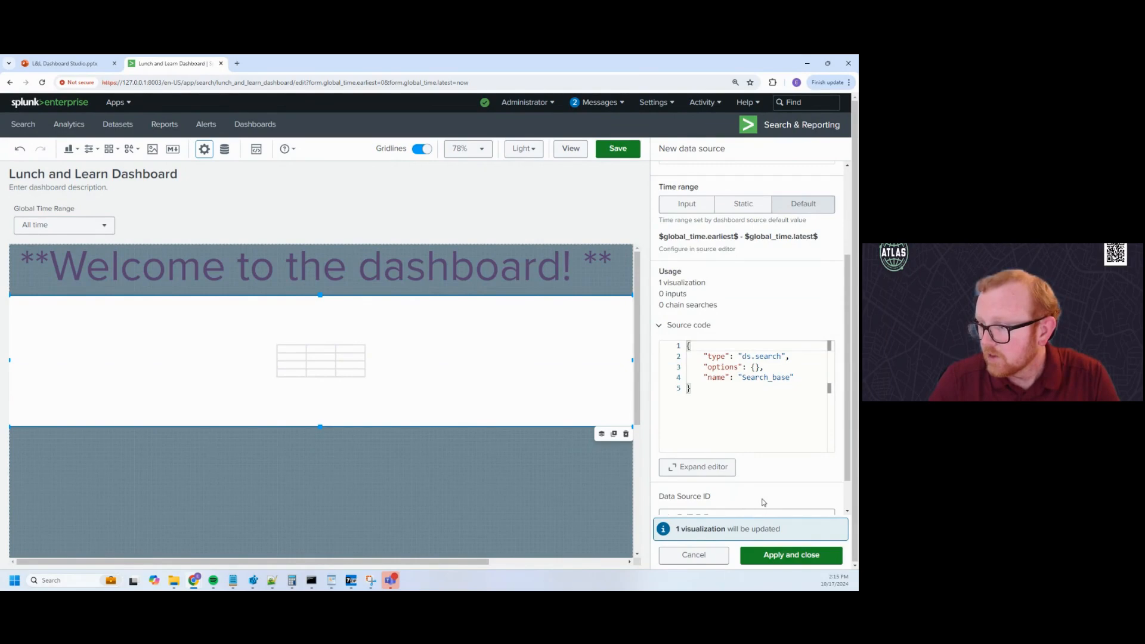
pyautogui.click(739, 512)
pyautogui.click(733, 534)
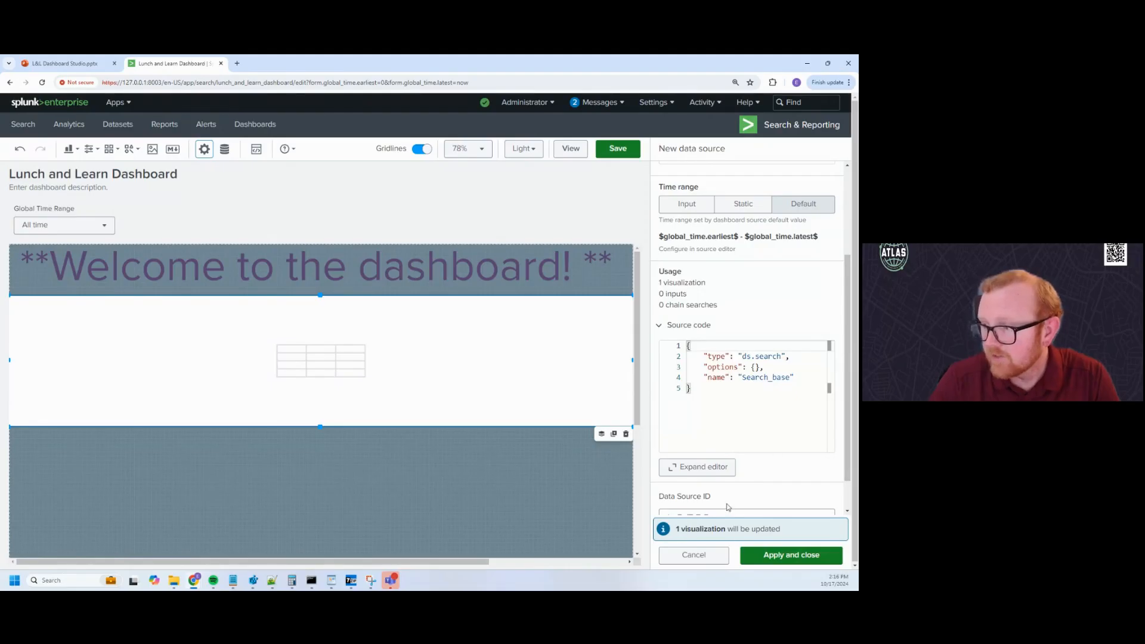
pyautogui.scroll(2, 746, 480)
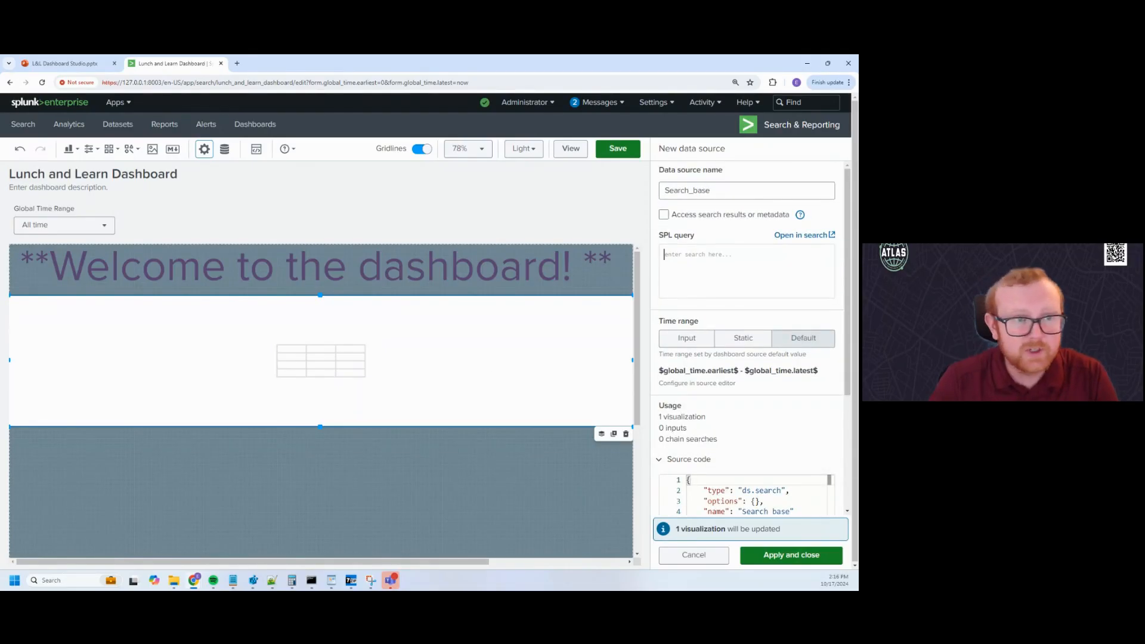
# Enter the SPL query "index=tutorial sourcetype=access_combined_wcookie | stats count by categoryId" for the Search_base data source
pyautogui.hotkey('alt', 'Tab')
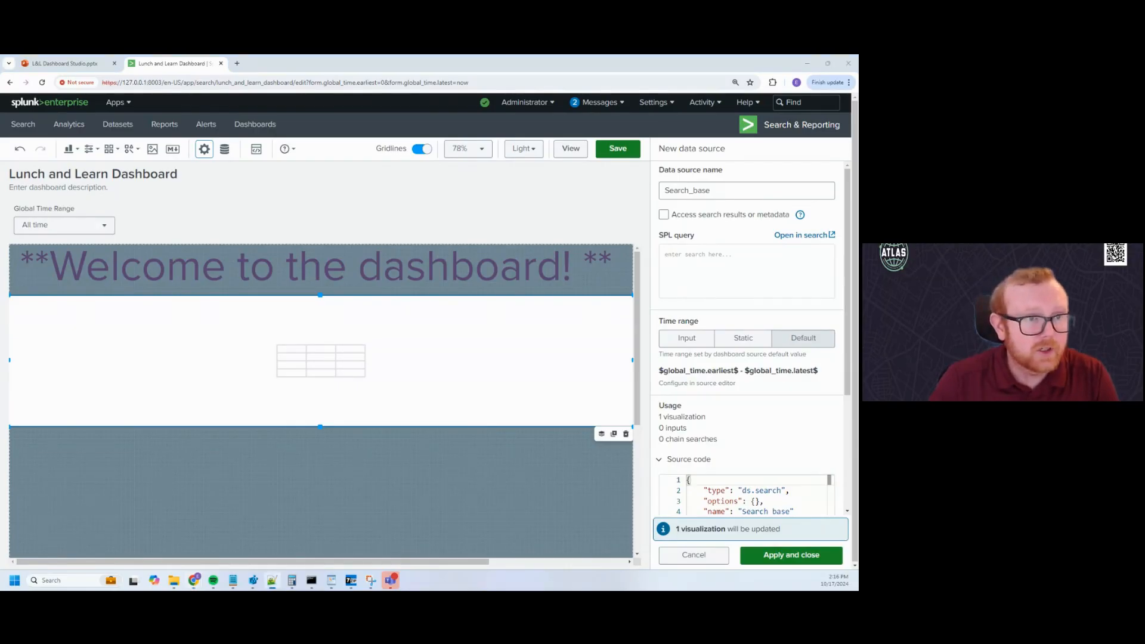
pyautogui.hotkey('alt', 'Tab')
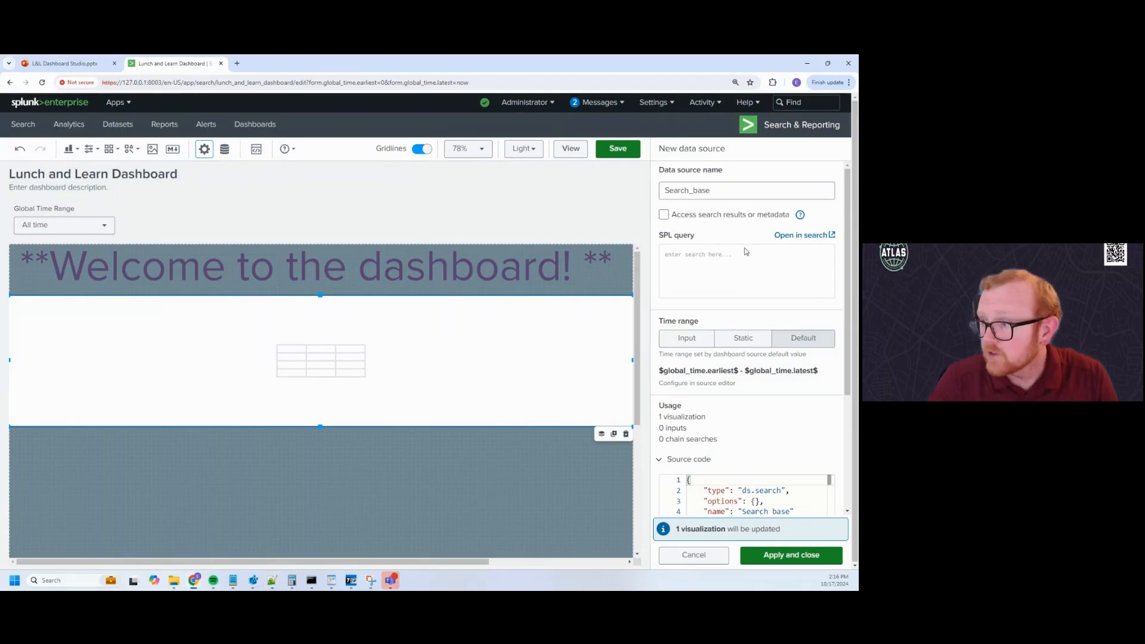
pyautogui.write('index=tutorial sourcetype=access_combined_wcookie | stats count by categoryId')
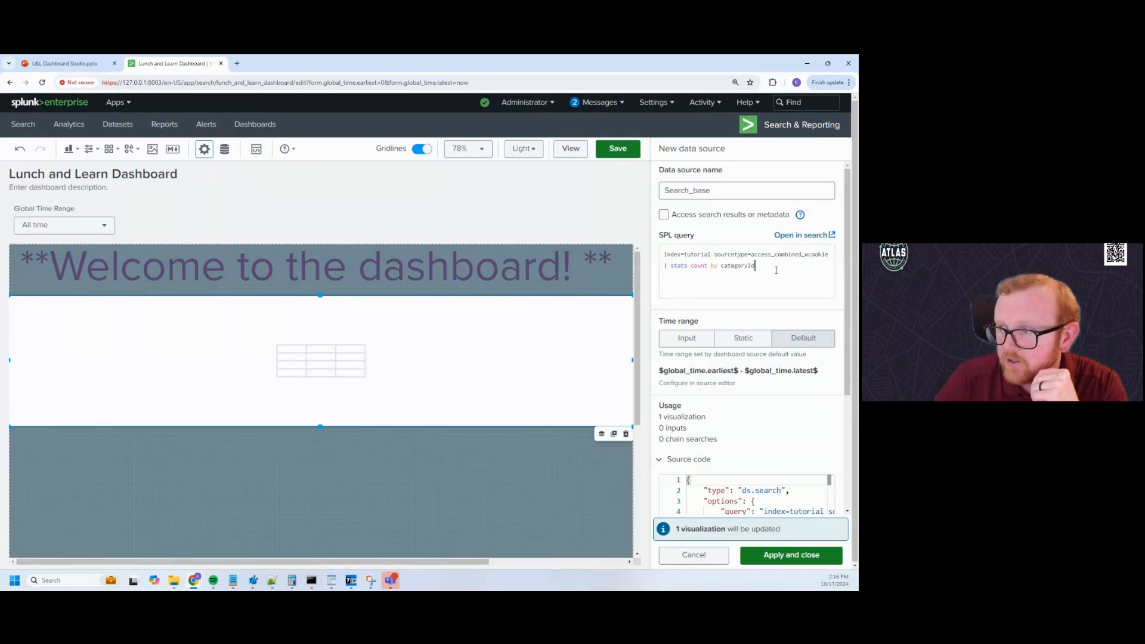
# Look through the Static and Input time range options of the Search_base data source, and return to Default
pyautogui.scroll(-2, 776, 270)
pyautogui.scroll(2, 779, 286)
pyautogui.scroll(-1, 789, 326)
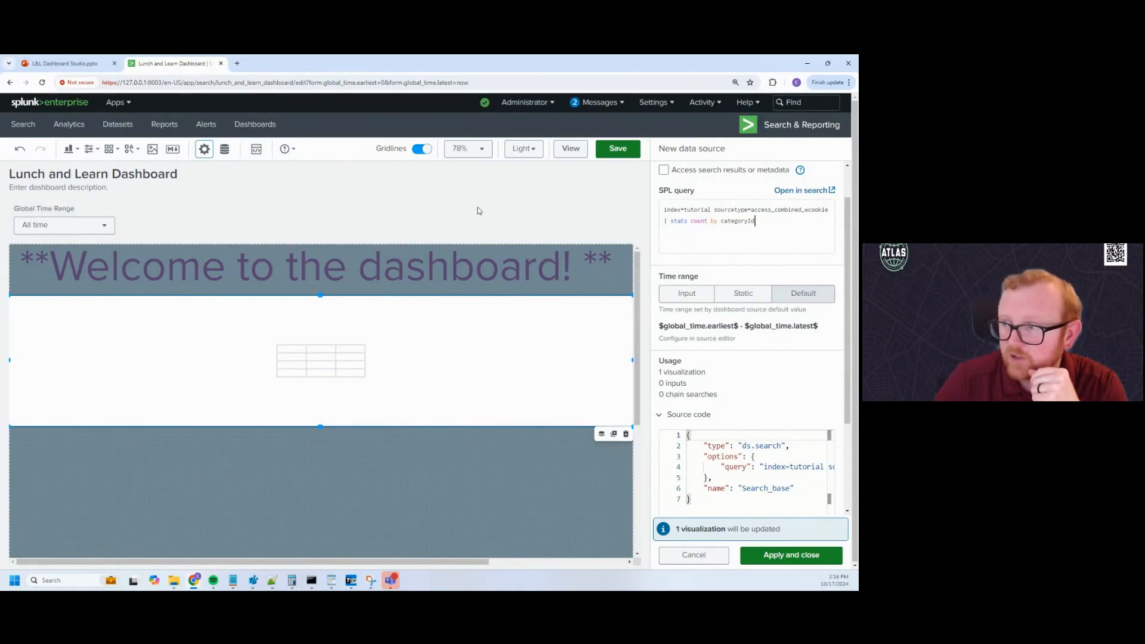
pyautogui.click(743, 293)
pyautogui.click(695, 298)
pyautogui.click(804, 293)
# Set the data source ID to ds_base_search and apply the new data source to the table
pyautogui.scroll(-2, 787, 447)
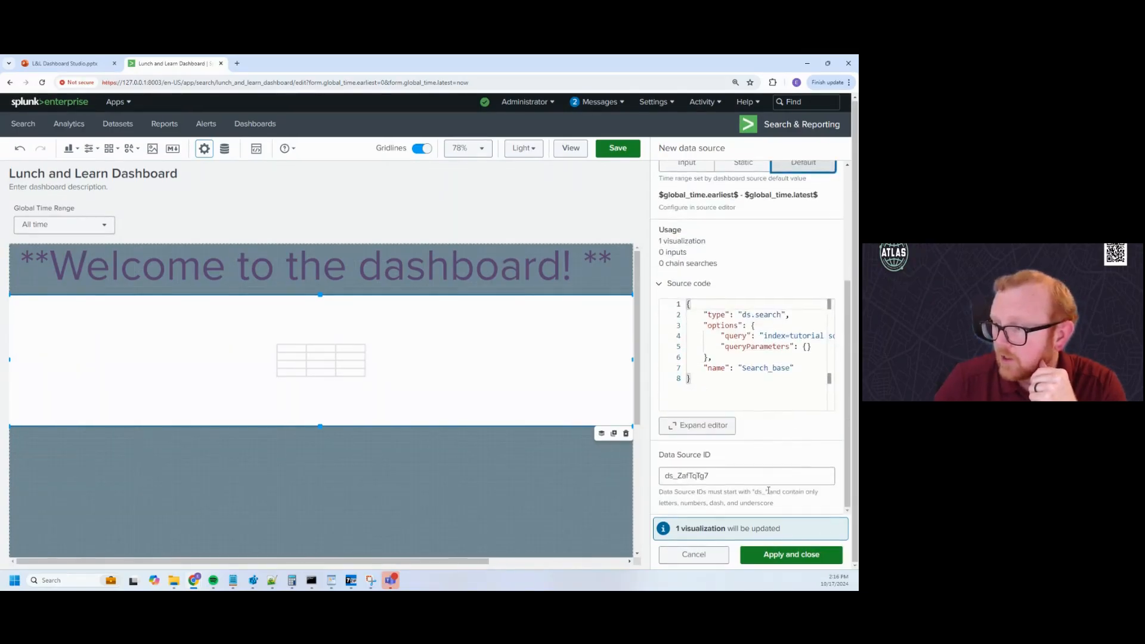
pyautogui.click(755, 477)
pyautogui.moveTo(720, 474); pyautogui.dragTo(686, 476)
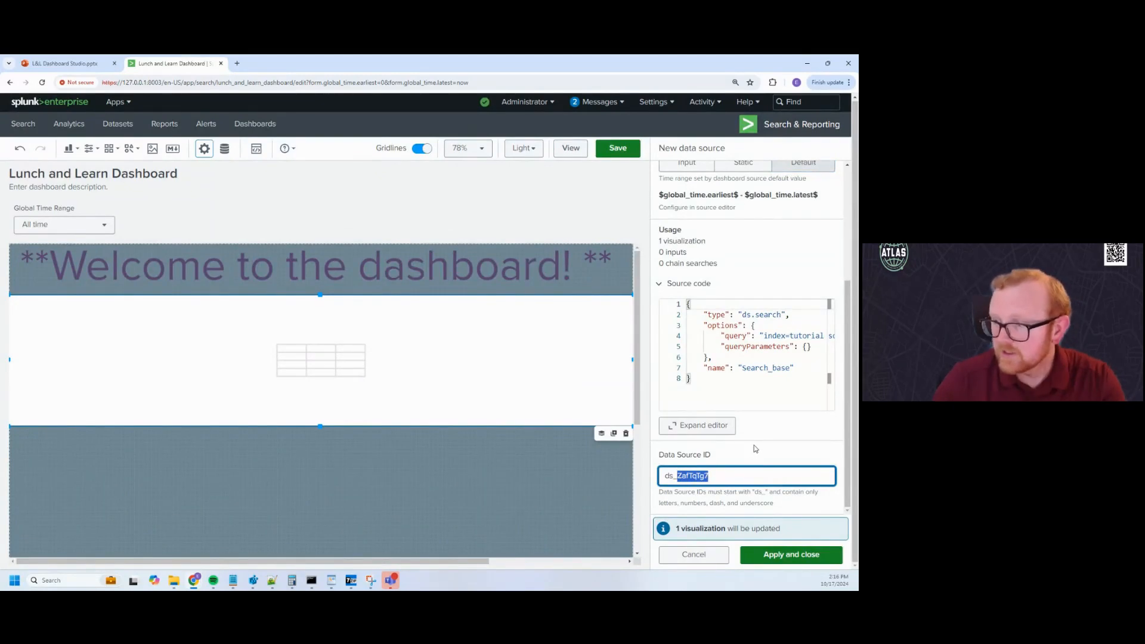
pyautogui.write('base_search')
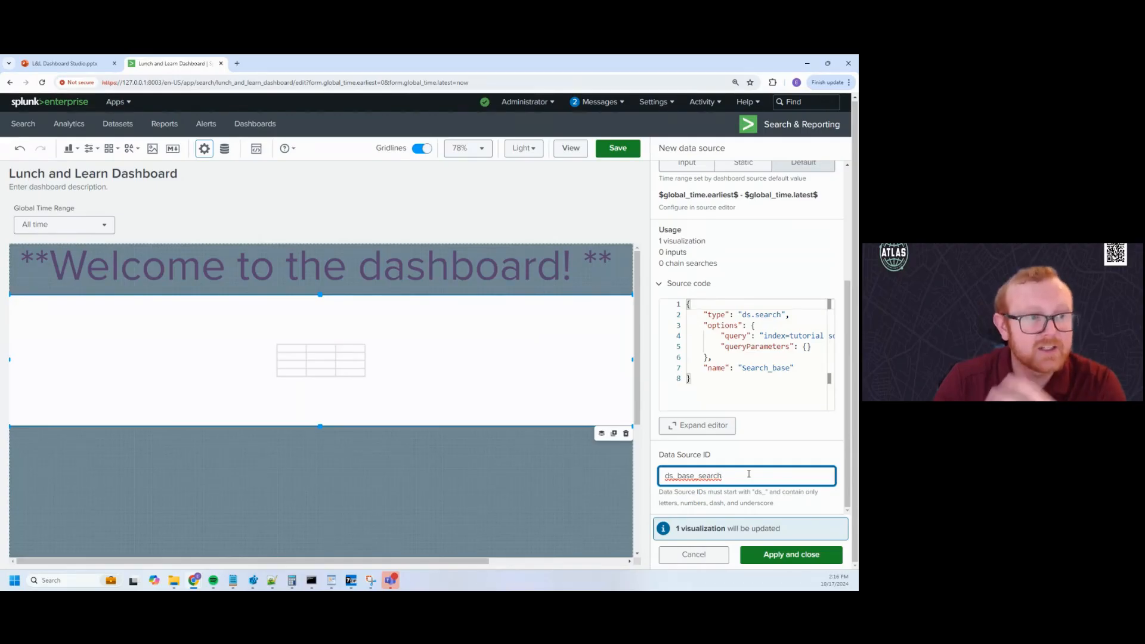
pyautogui.click(775, 558)
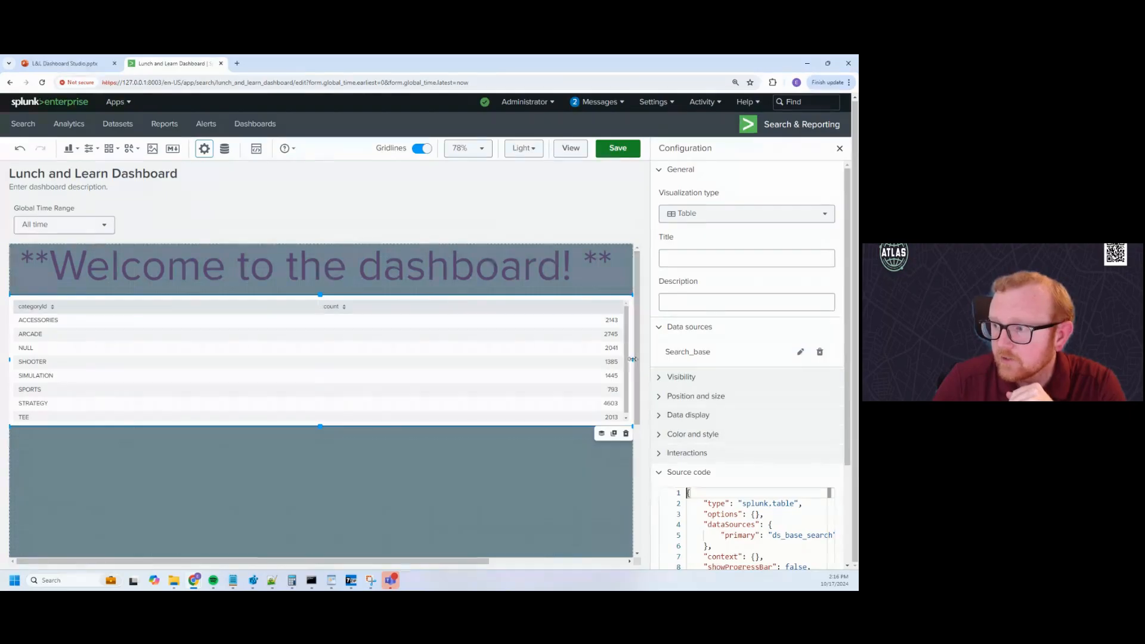
# Resize the table to about two thirds of the visible canvas width and place it centered beneath the welcome text, leaving it selected
pyautogui.moveTo(633, 362)
pyautogui.mouseDown()
pyautogui.moveTo(18, 360)
pyautogui.moveTo(133, 337)
pyautogui.moveTo(332, 361)
pyautogui.moveTo(623, 361)
pyautogui.mouseUp()
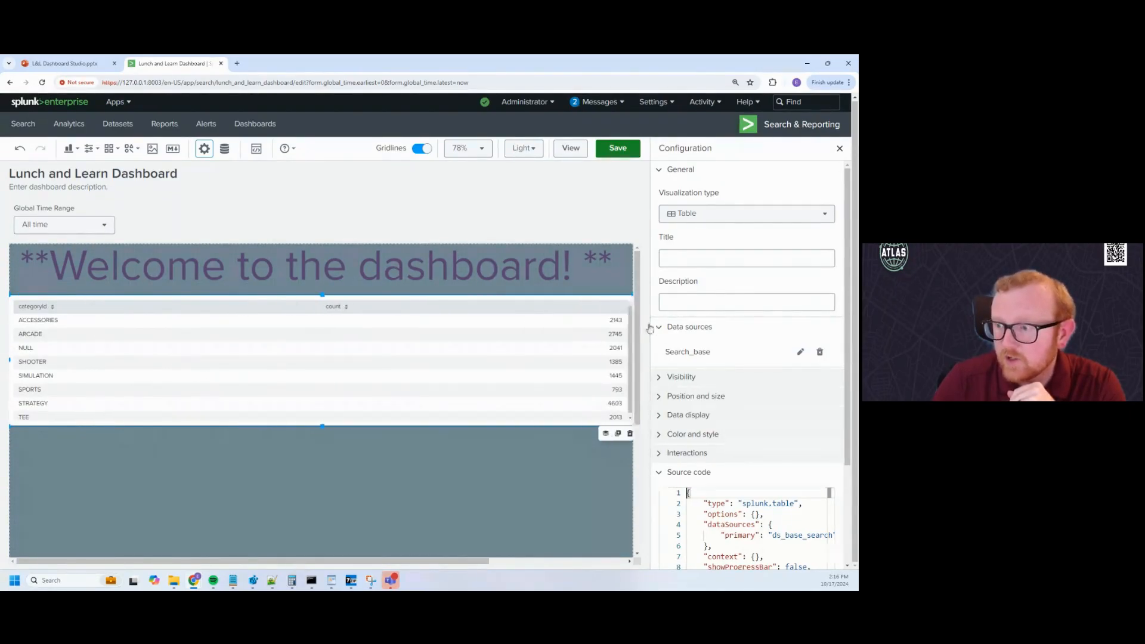
pyautogui.moveTo(518, 361); pyautogui.dragTo(186, 362)
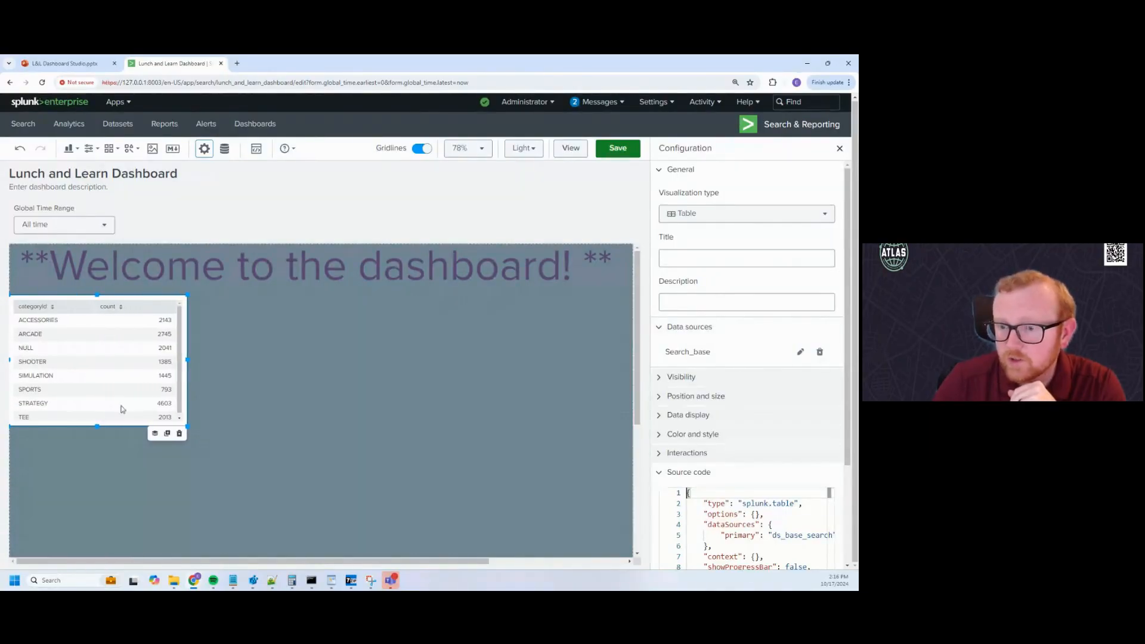
pyautogui.moveTo(96, 425); pyautogui.dragTo(116, 372)
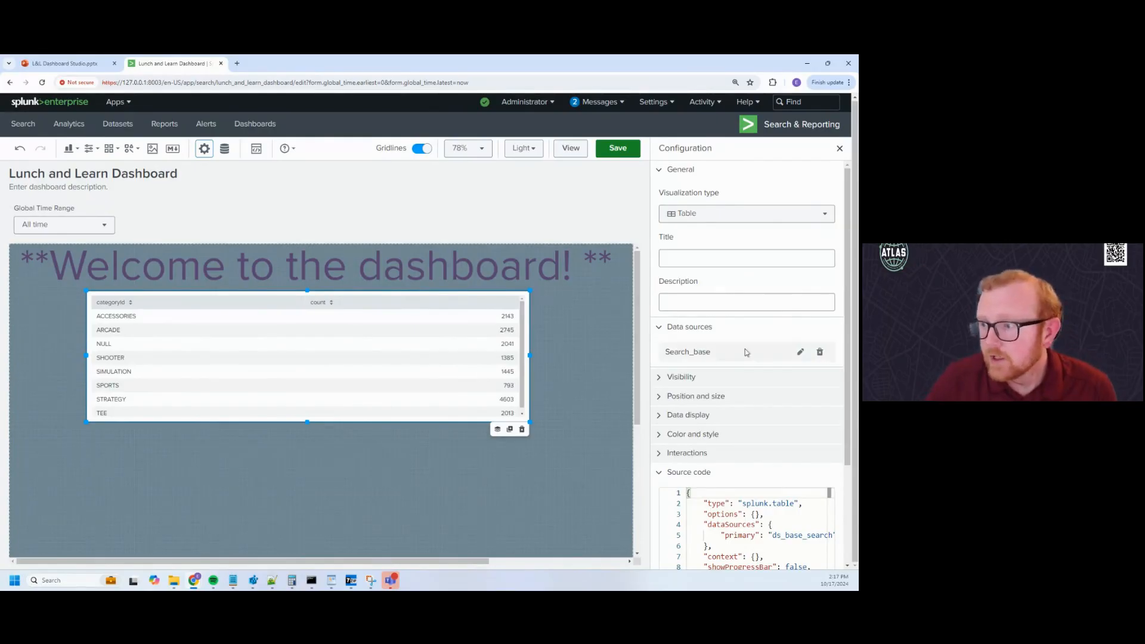
pyautogui.click(616, 380)
pyautogui.click(491, 358)
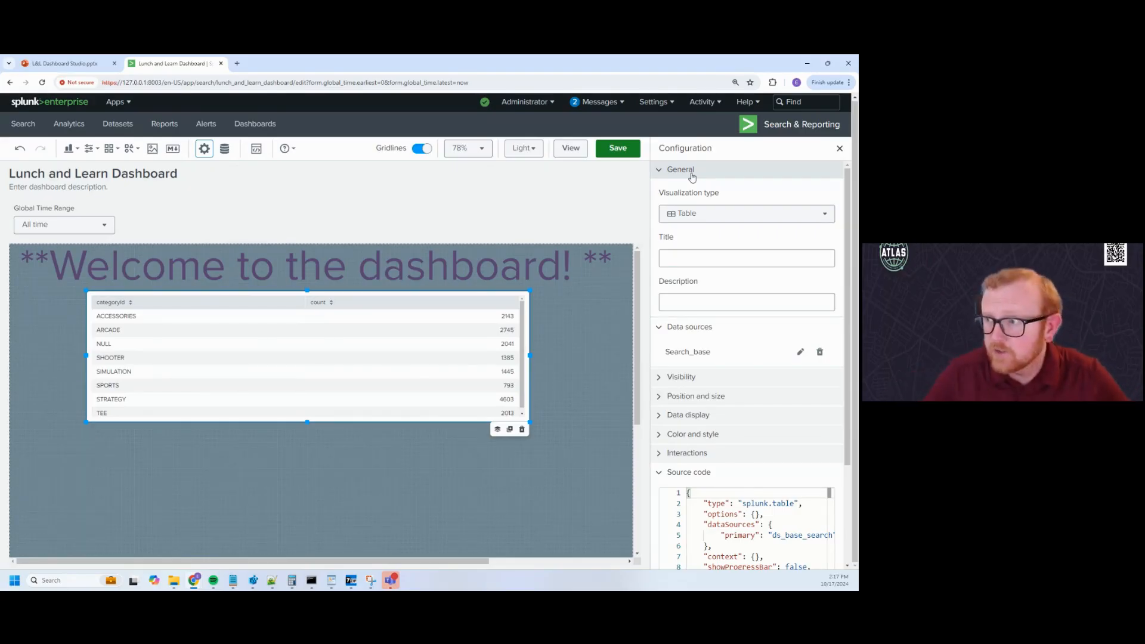
# Title the table "Base Search" and give it the description "Base data", keeping Table as the visualization type
pyautogui.click(697, 214)
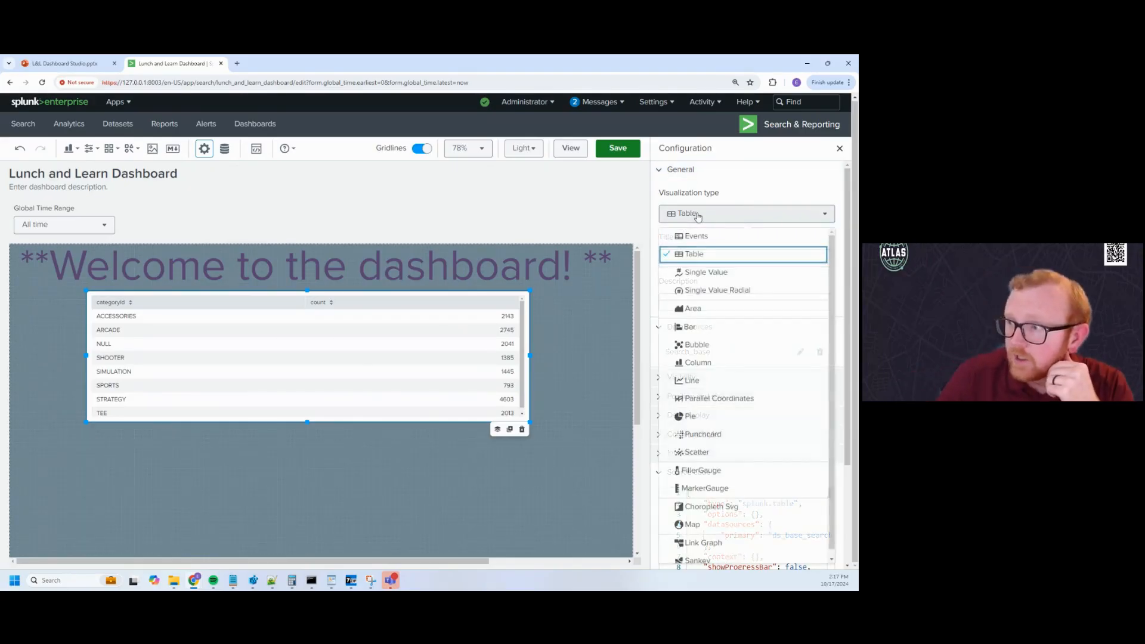
pyautogui.click(698, 215)
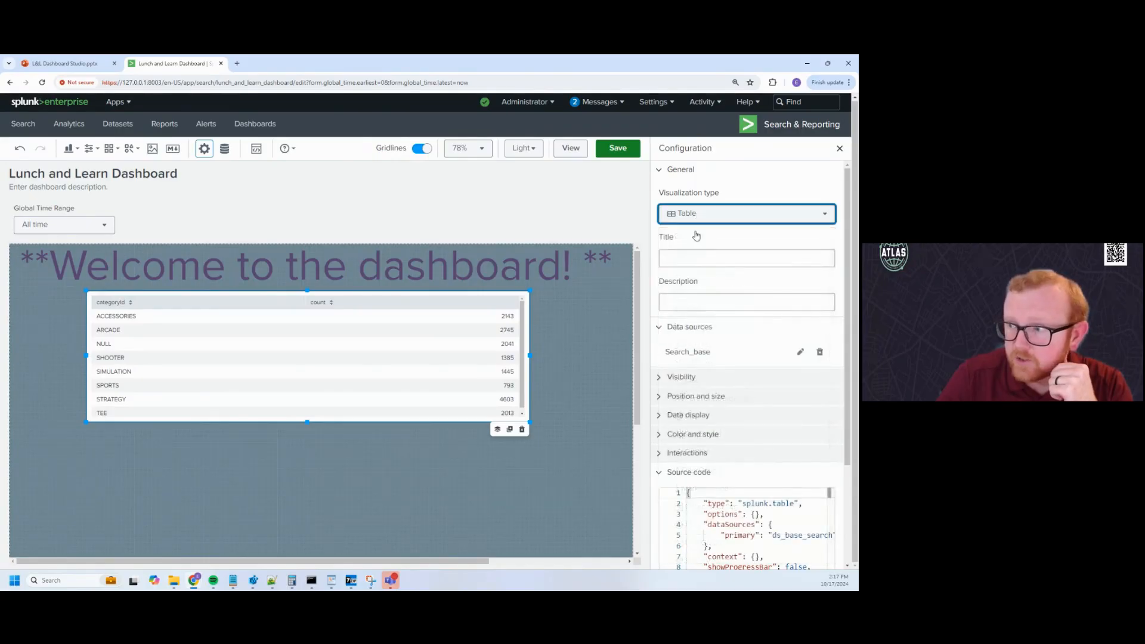
pyautogui.click(697, 257)
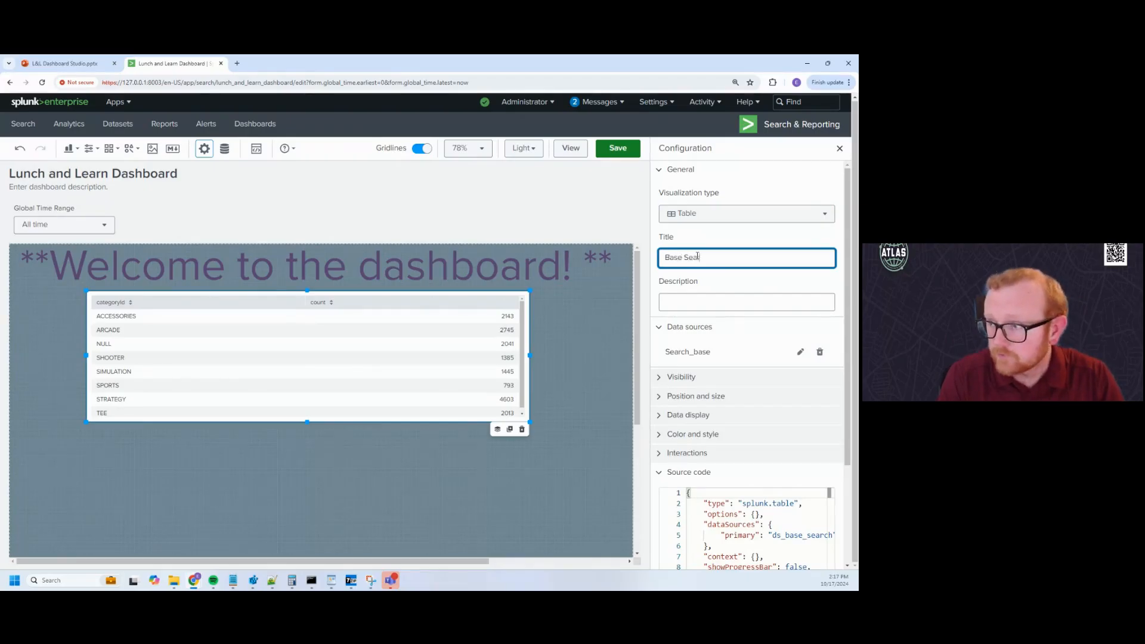
pyautogui.click(726, 298)
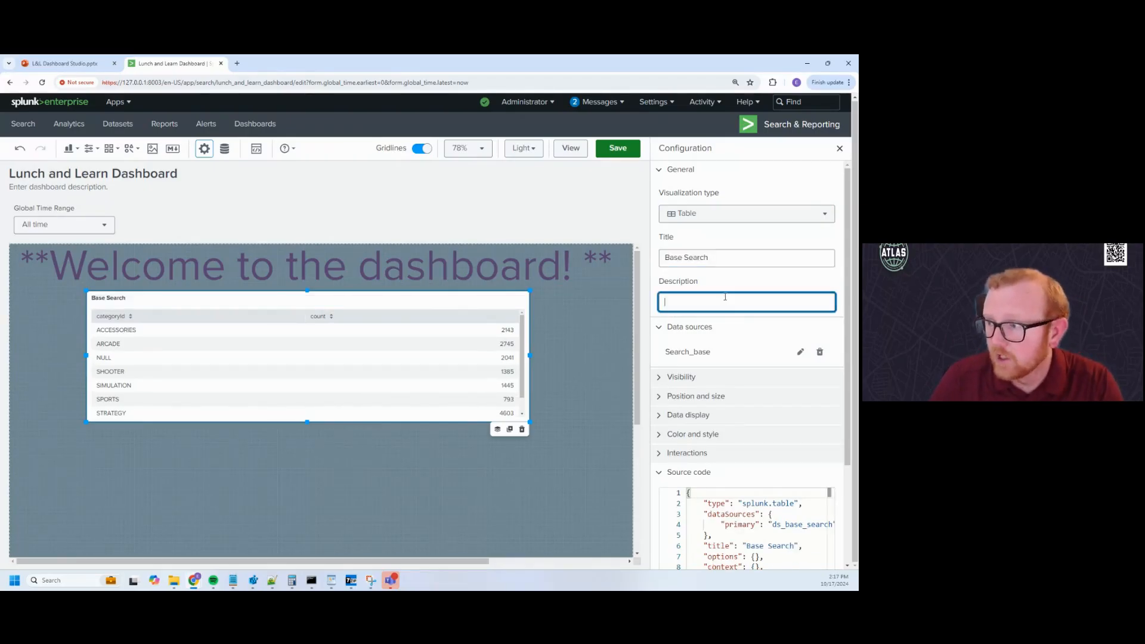
pyautogui.write('Base data')
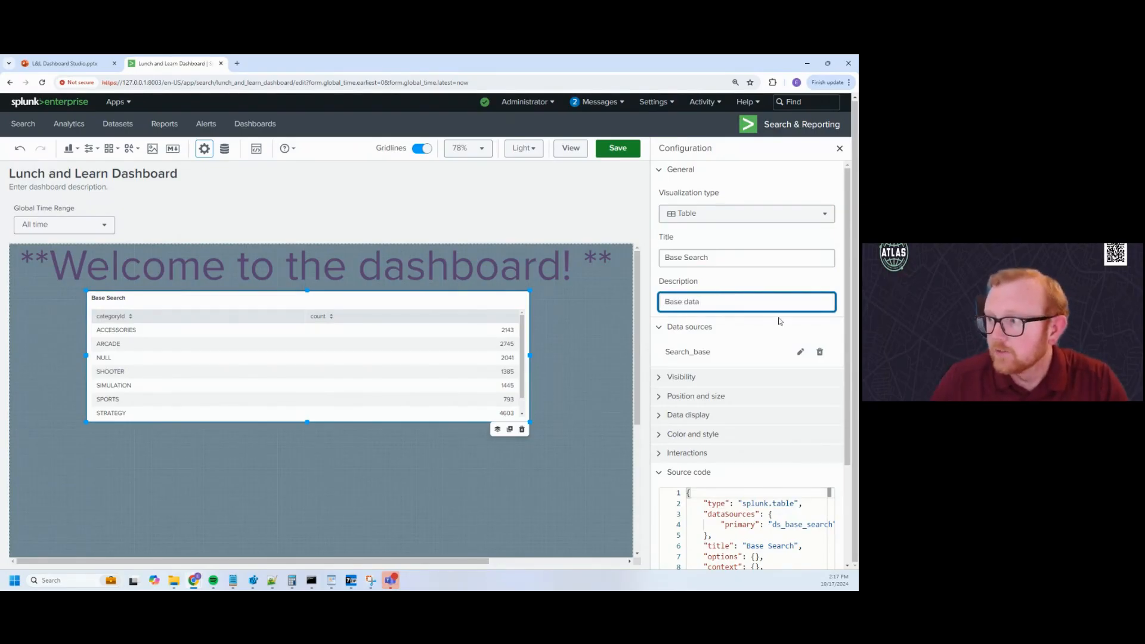
pyautogui.click(803, 284)
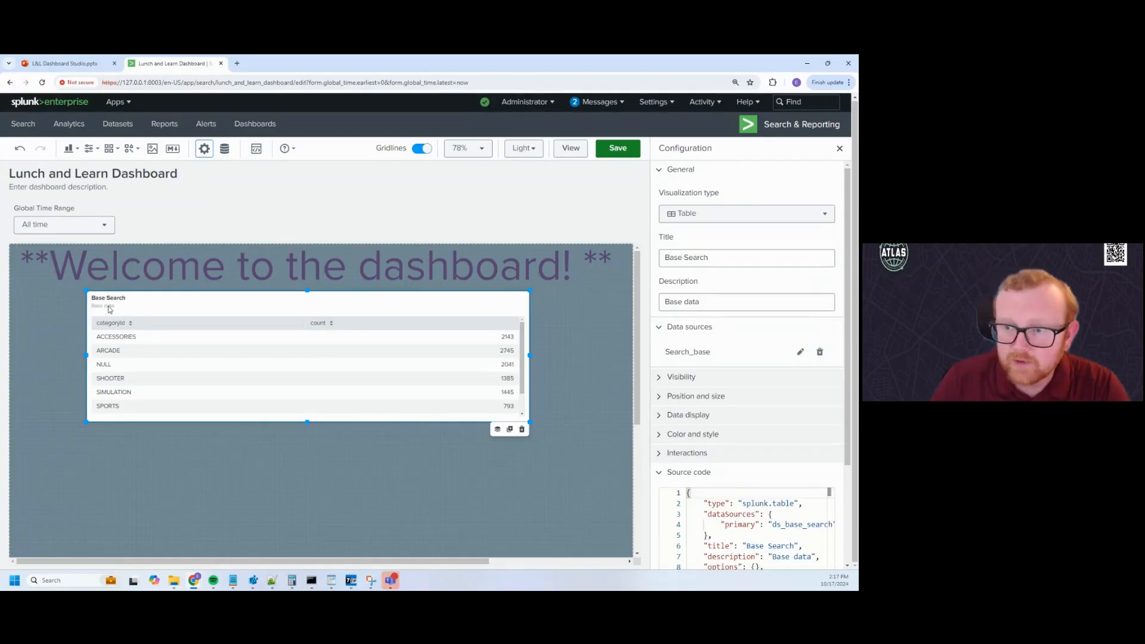
# Look over the table's visibility option and its position and size settings
pyautogui.click(681, 378)
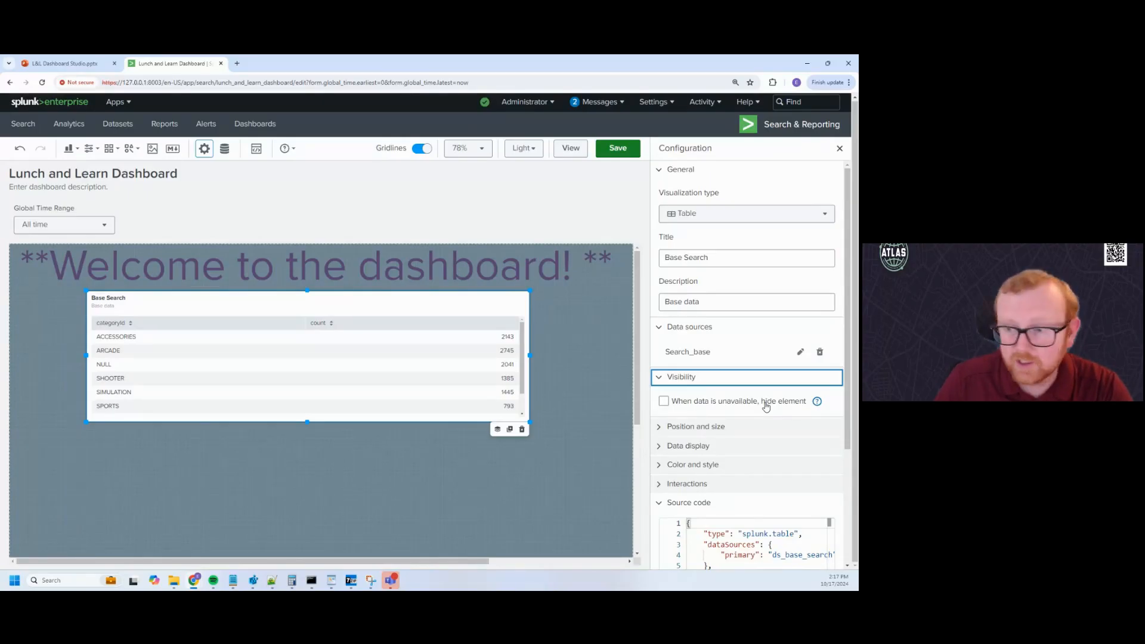
pyautogui.scroll(-1, 755, 397)
pyautogui.click(746, 382)
pyautogui.scroll(-1, 743, 386)
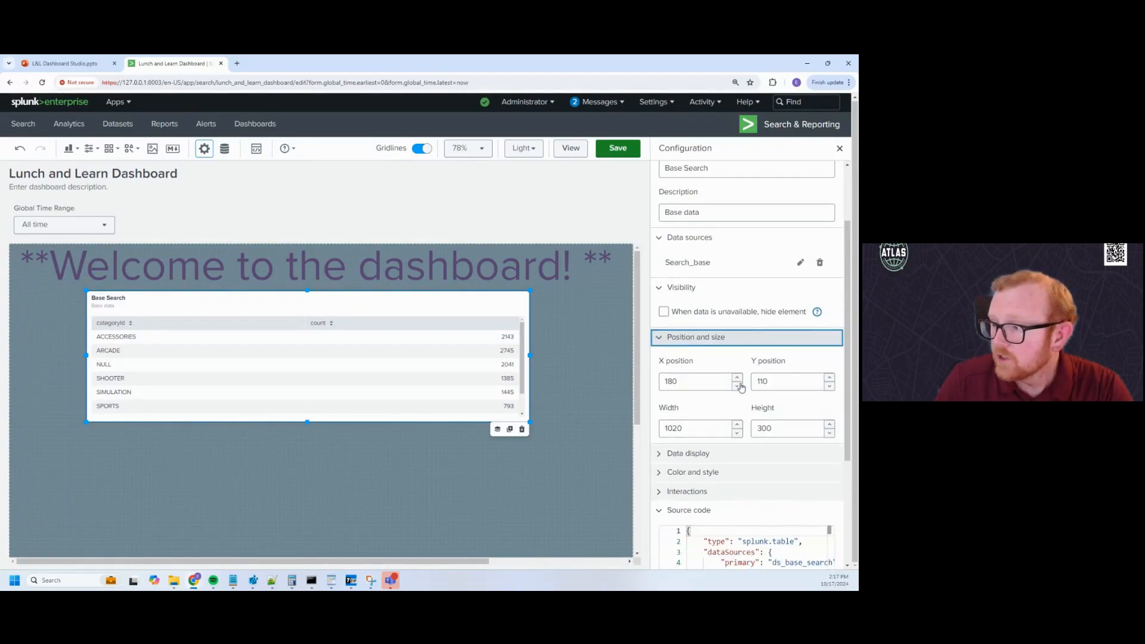
pyautogui.click(692, 288)
pyautogui.click(692, 310)
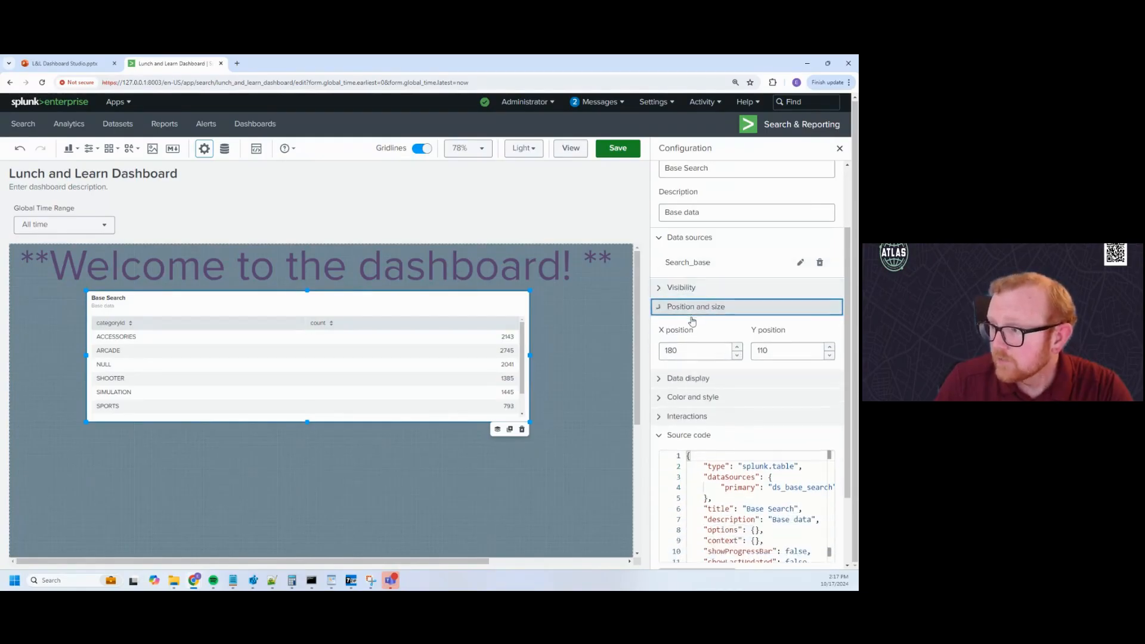
# Examine the table's data display options, including rows displayed and header row, briefly toggling row numbers on and off
pyautogui.click(694, 326)
pyautogui.scroll(-1, 729, 350)
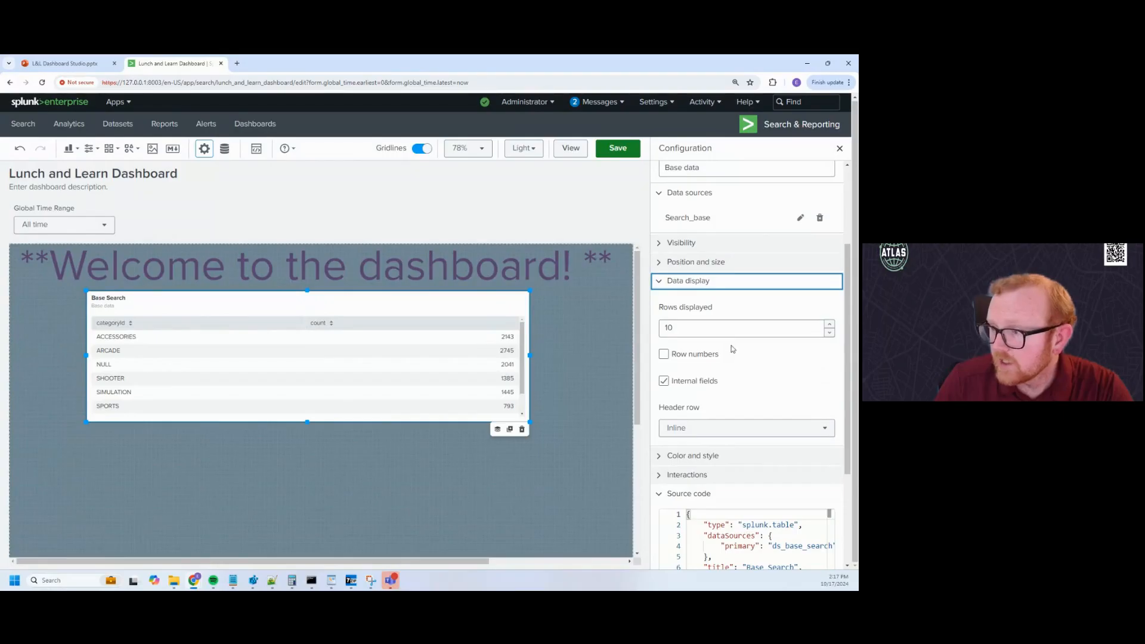
pyautogui.click(704, 356)
pyautogui.click(704, 356)
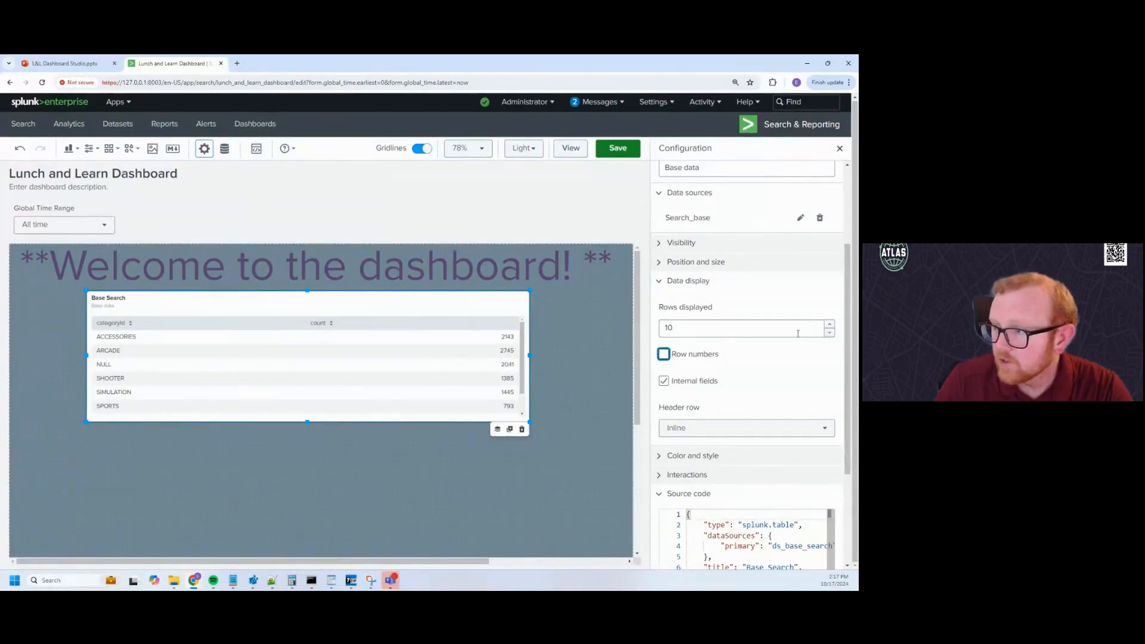
pyautogui.click(829, 332)
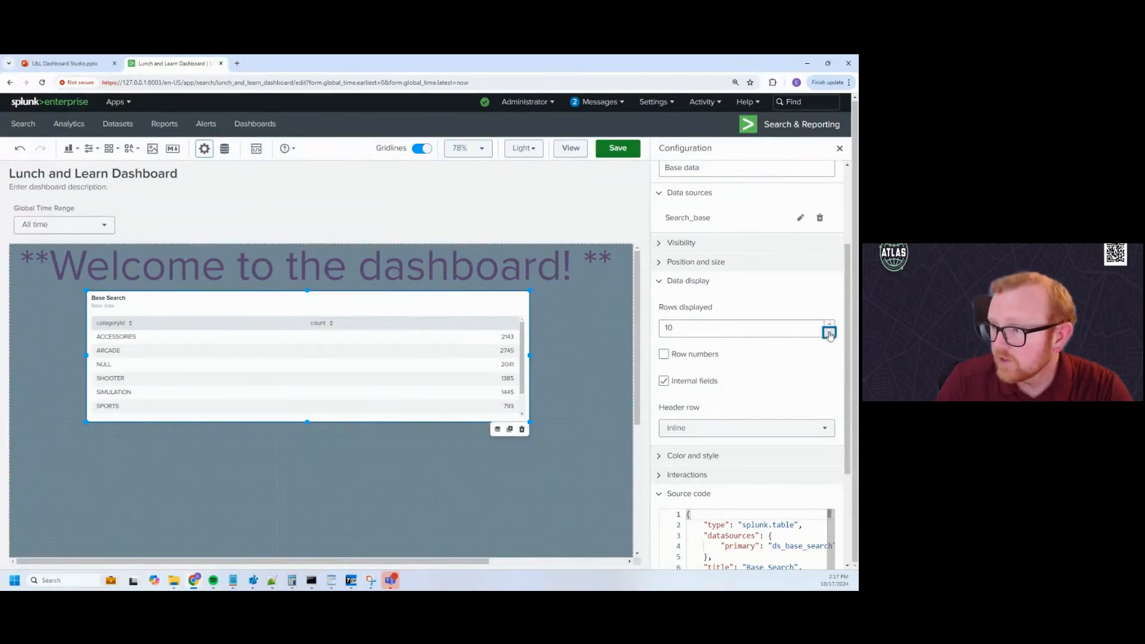
pyautogui.scroll(-1, 710, 381)
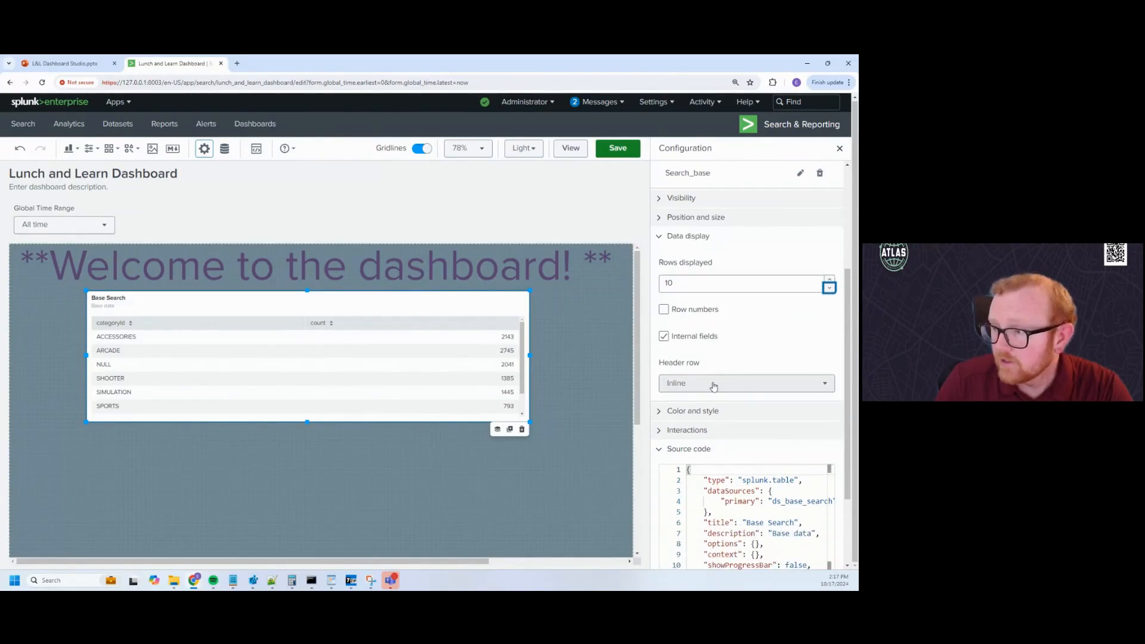
pyautogui.scroll(-1, 714, 385)
pyautogui.click(692, 172)
pyautogui.click(692, 173)
pyautogui.doubleClick(686, 204)
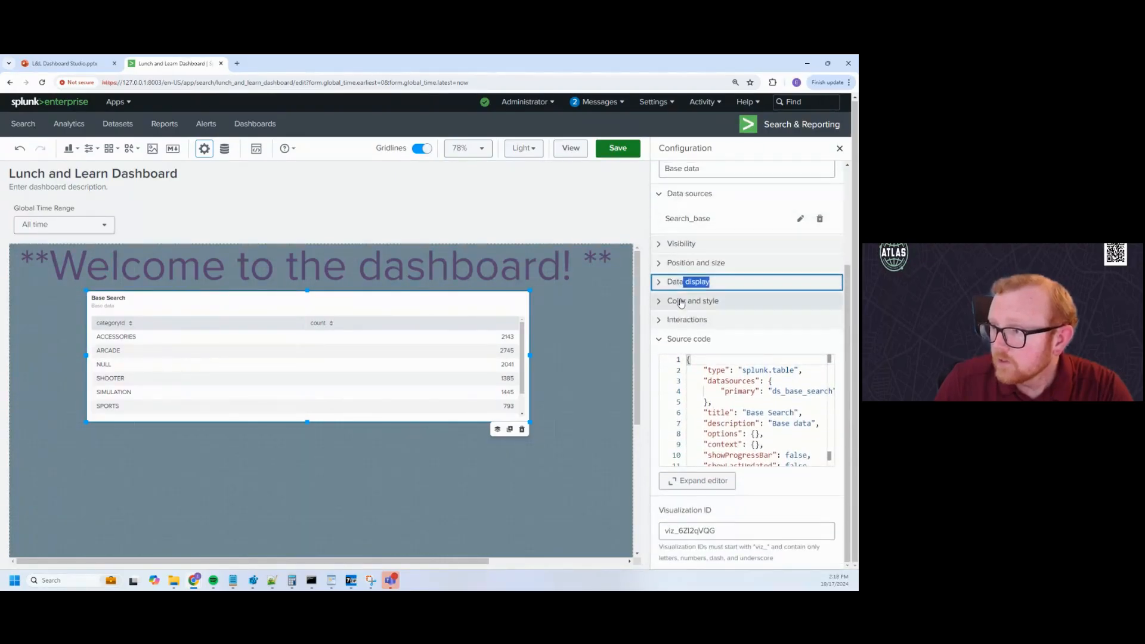
# Try the background colors #dc4e41 and #53a051 on the table and settle on teal #62b3b2
pyautogui.click(688, 304)
pyautogui.scroll(-2, 722, 316)
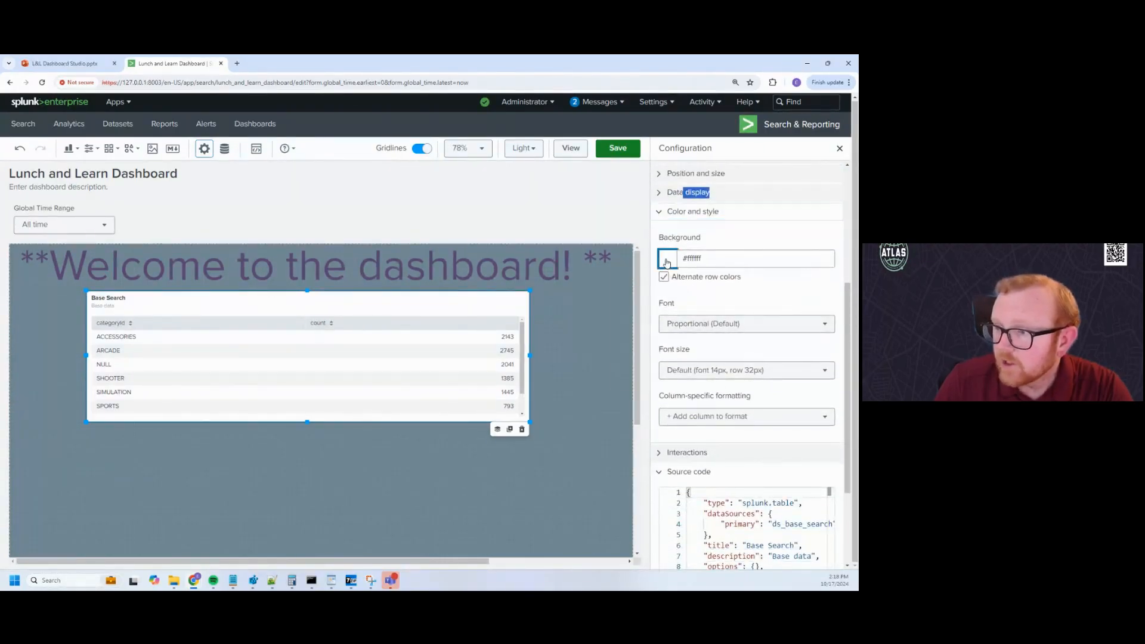
pyautogui.click(668, 259)
pyautogui.click(686, 287)
pyautogui.click(668, 259)
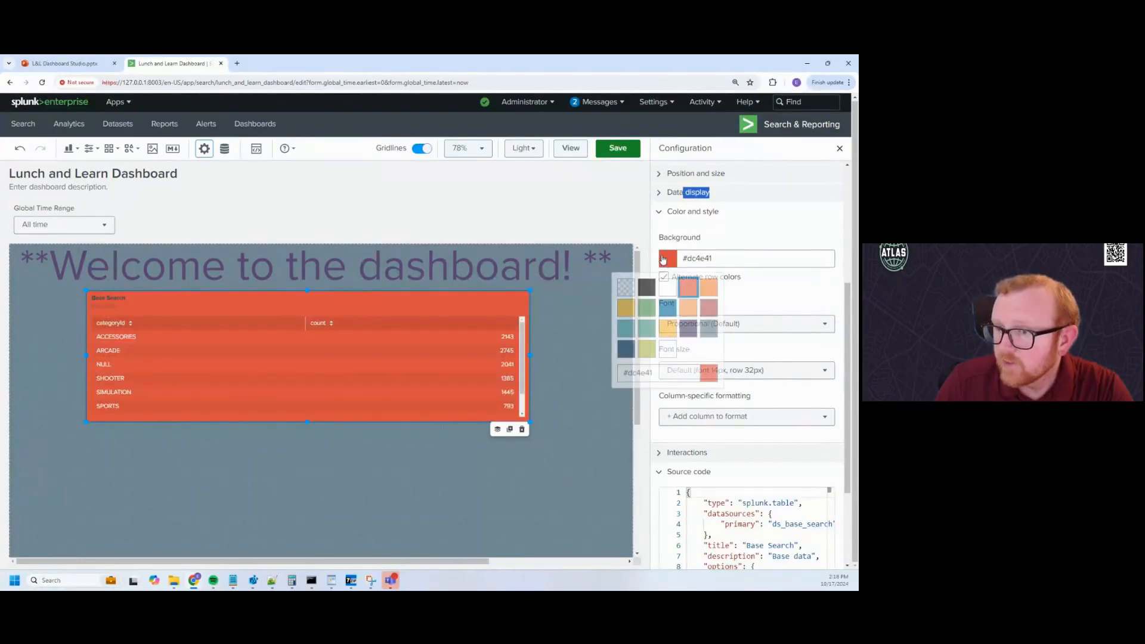
pyautogui.click(656, 308)
pyautogui.click(668, 260)
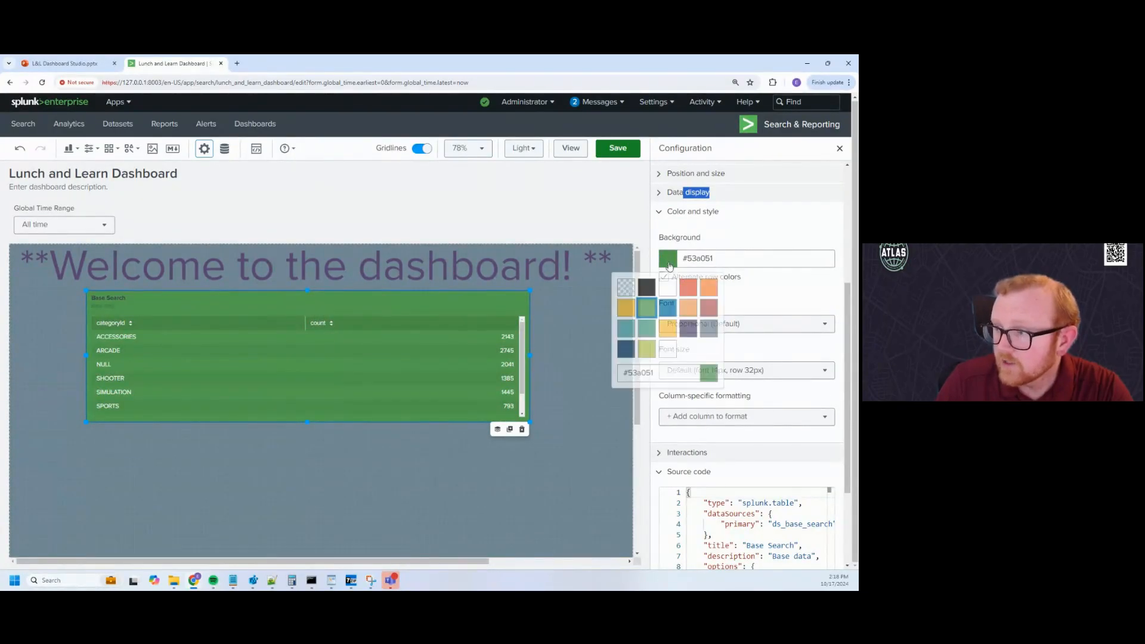
pyautogui.click(627, 328)
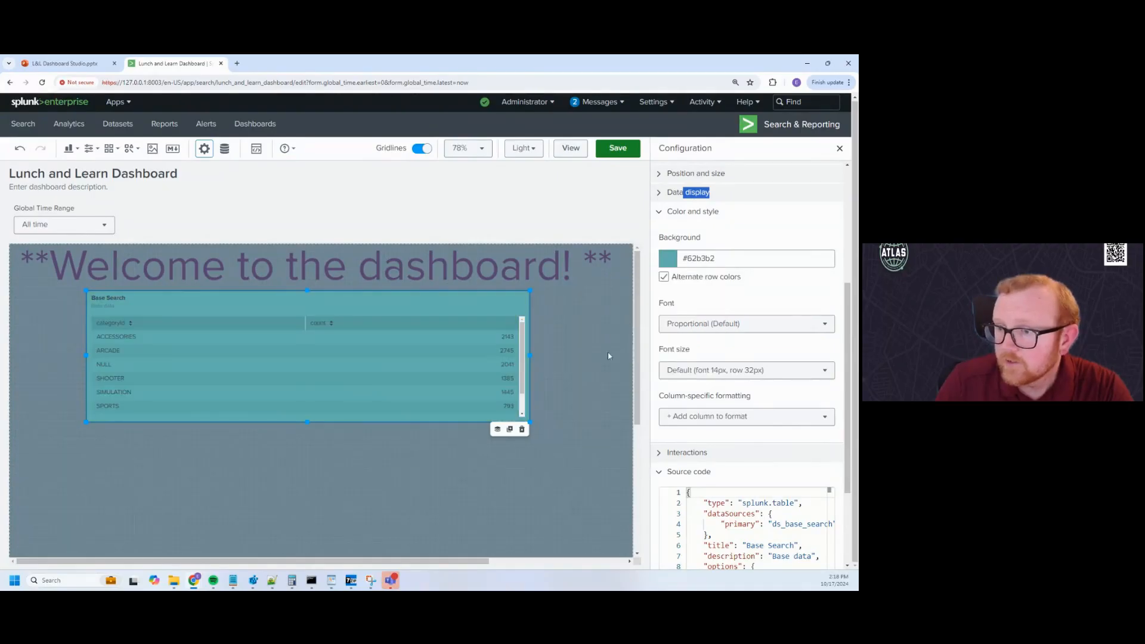
# Try the table with alternate row colors off and with the Monospace font, restoring alternate colors and Proportional (Default)
pyautogui.click(686, 279)
pyautogui.click(686, 279)
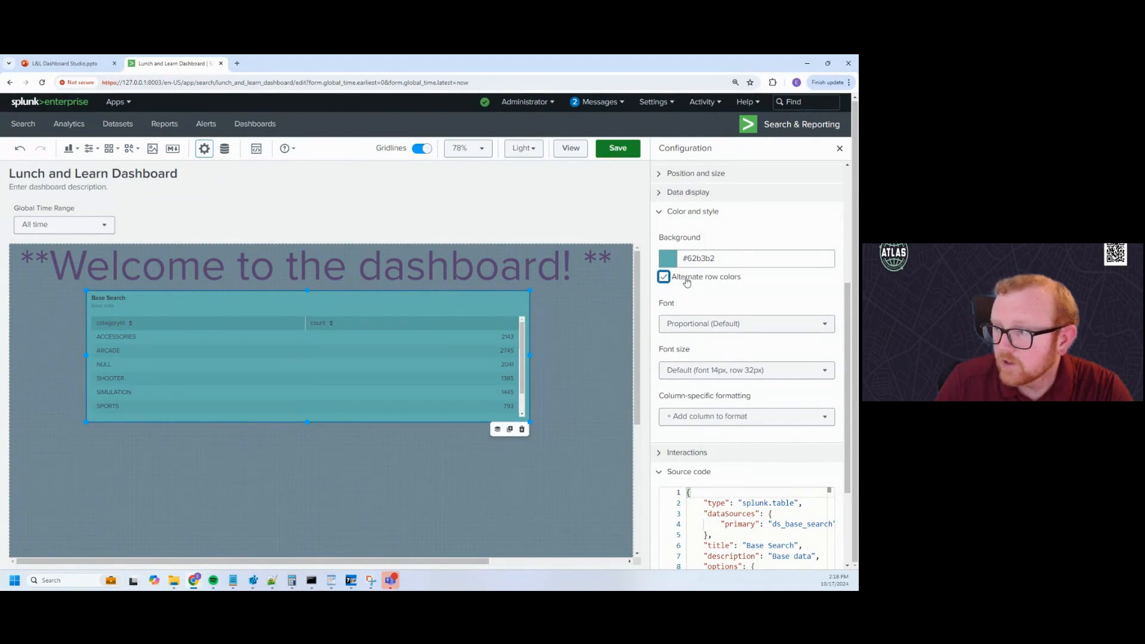
pyautogui.click(687, 282)
pyautogui.click(716, 321)
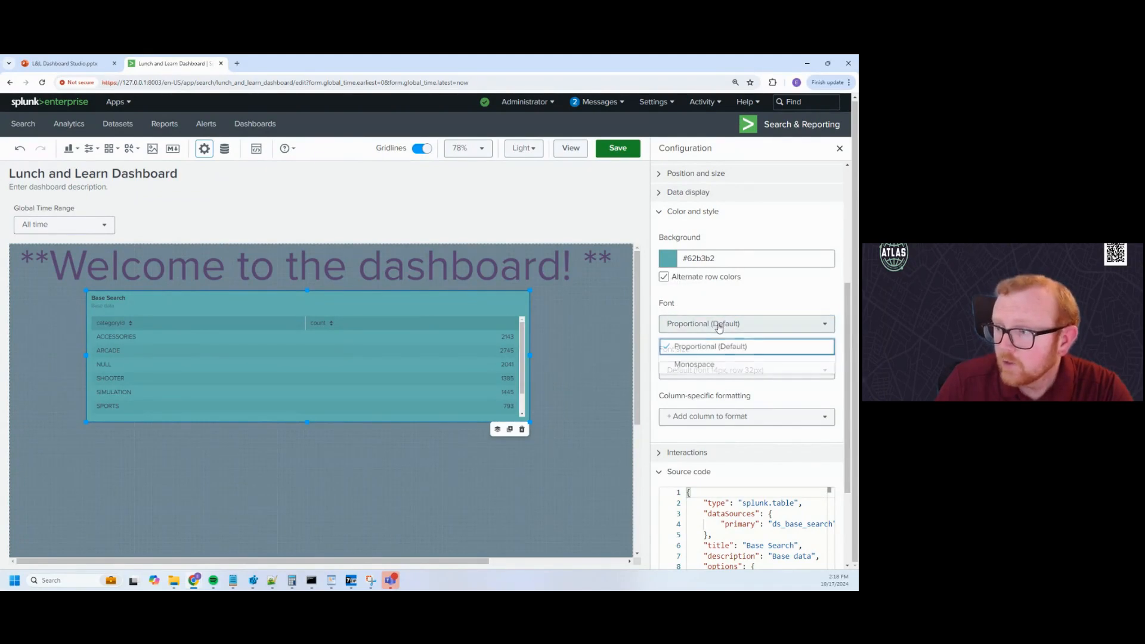
pyautogui.click(716, 365)
pyautogui.click(689, 324)
pyautogui.click(707, 346)
# Try the Large font size (font 16px, row 36px) on the table and restore Default (font 14px, row 32px)
pyautogui.click(710, 371)
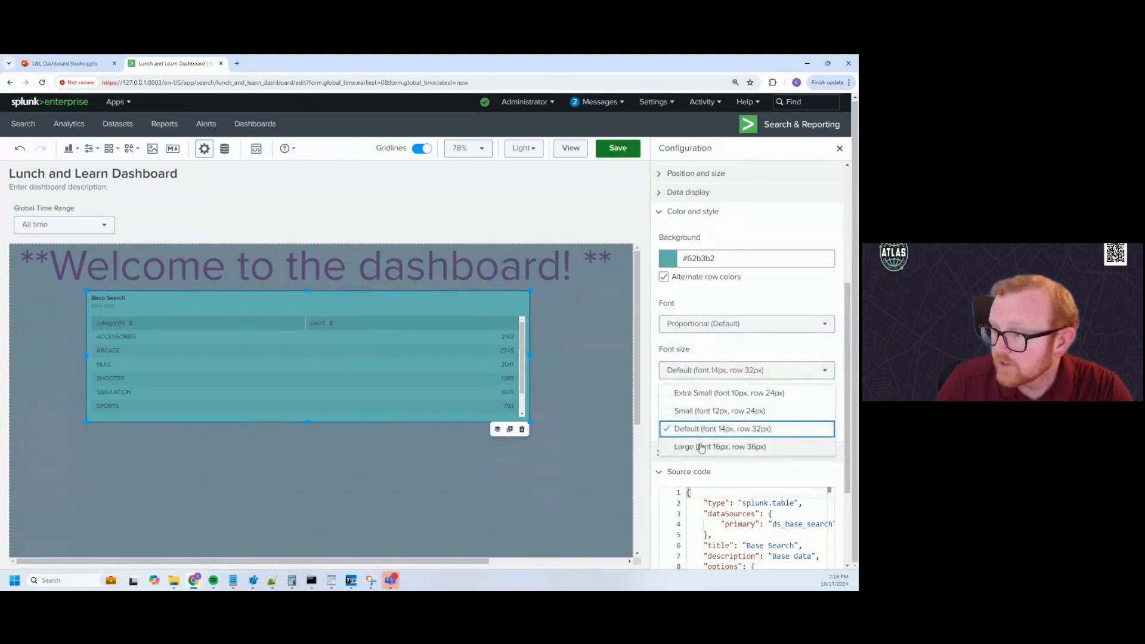
pyautogui.click(701, 446)
pyautogui.click(686, 370)
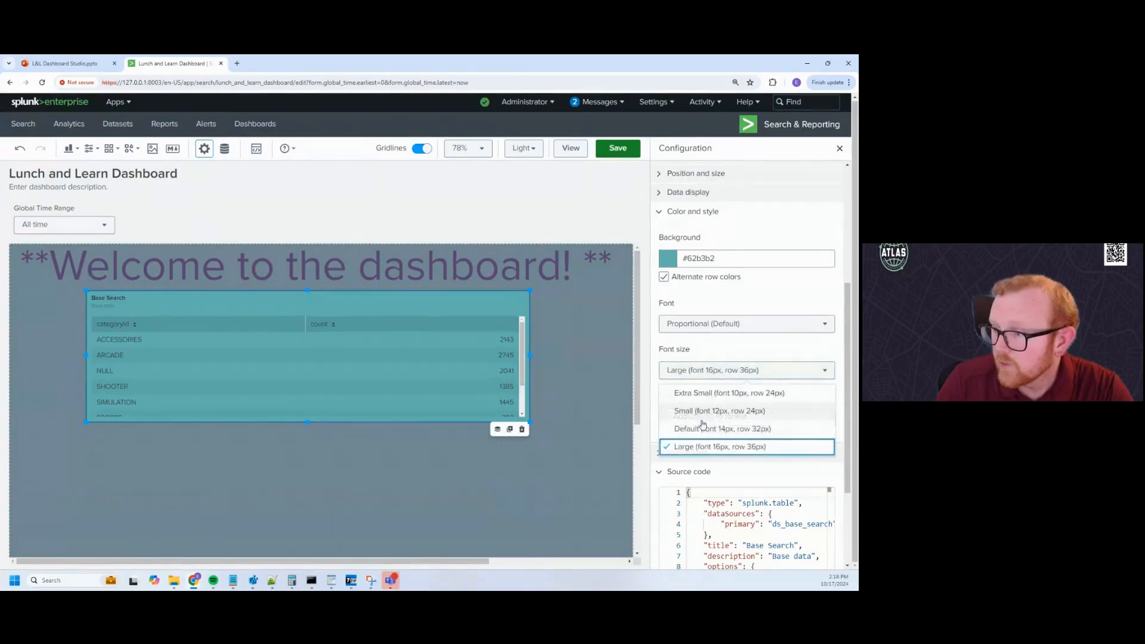
pyautogui.click(702, 429)
# Check the table's interactions and source code sections, and deselect the table
pyautogui.scroll(-3, 739, 382)
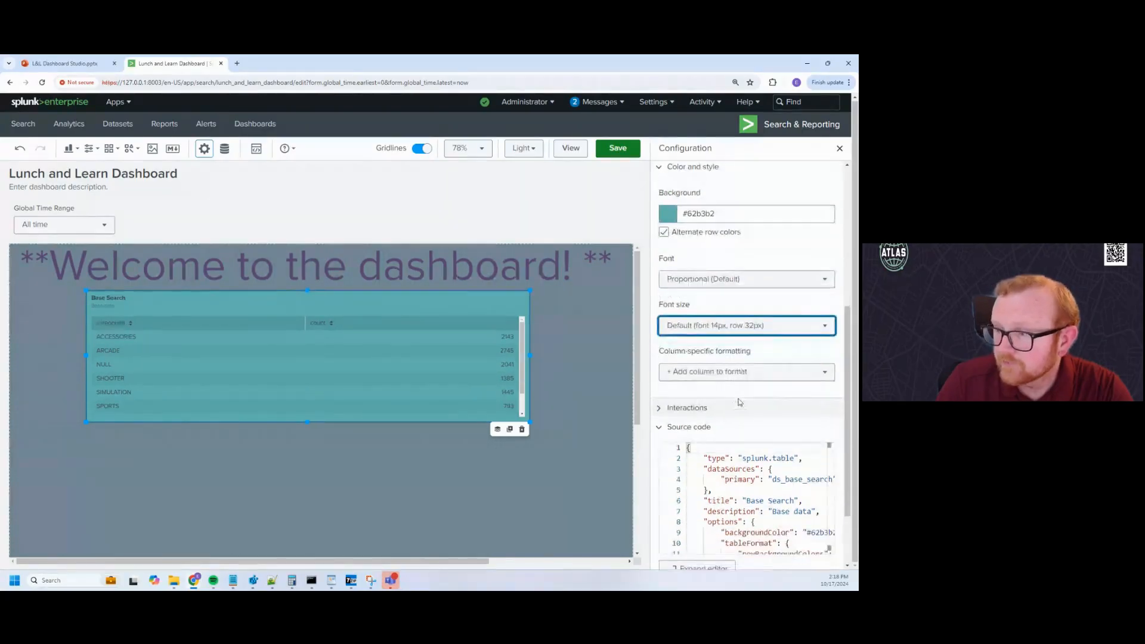
pyautogui.click(668, 321)
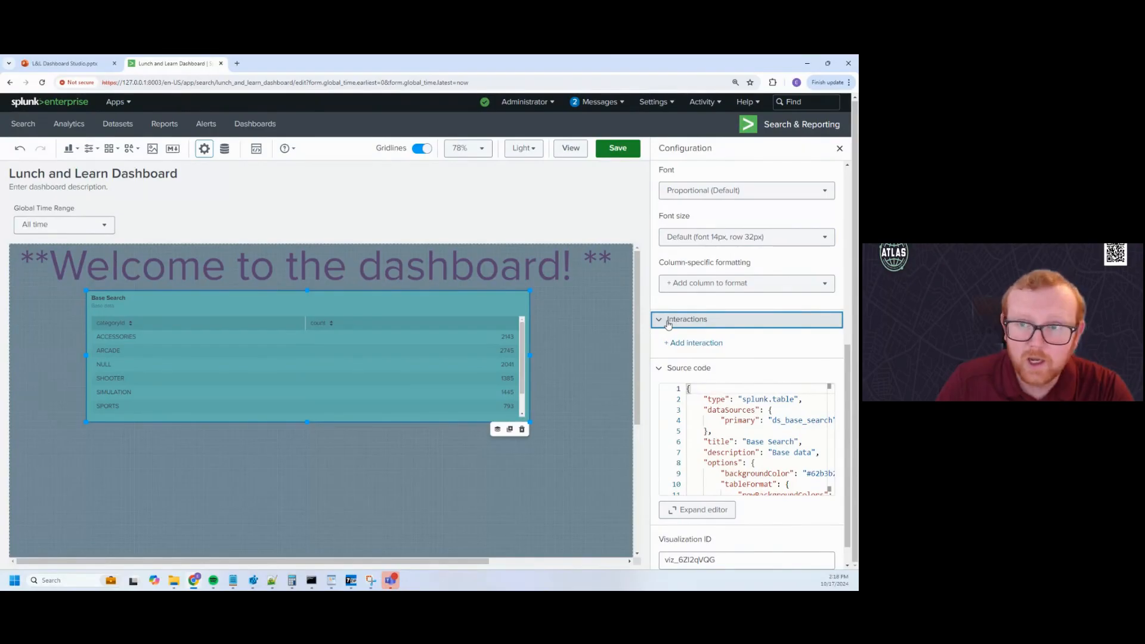
pyautogui.click(668, 322)
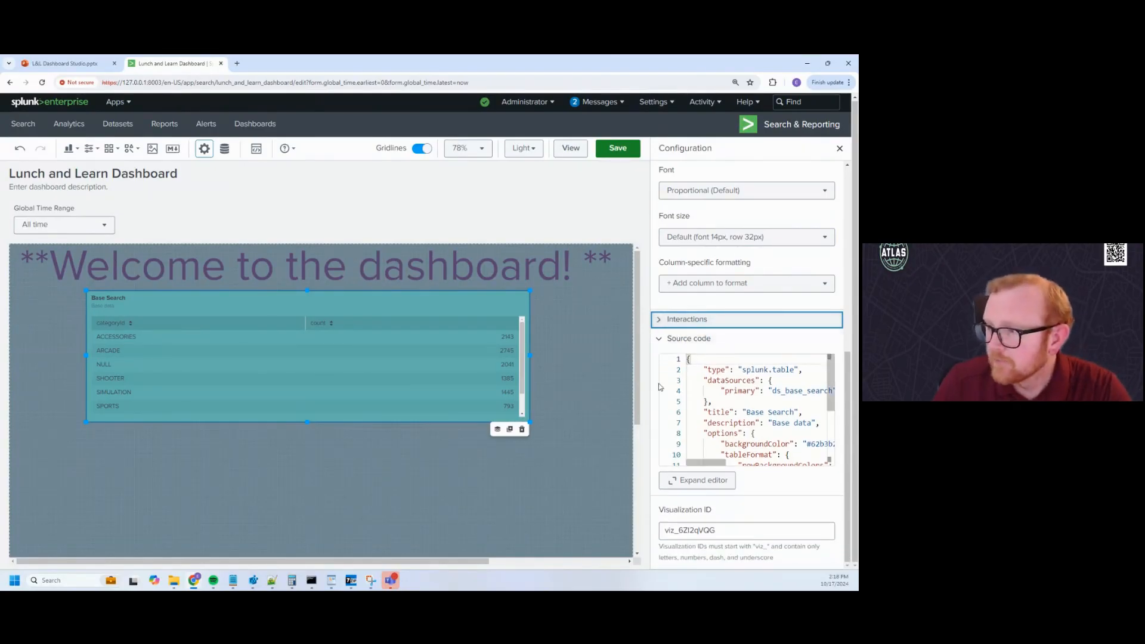
pyautogui.click(618, 399)
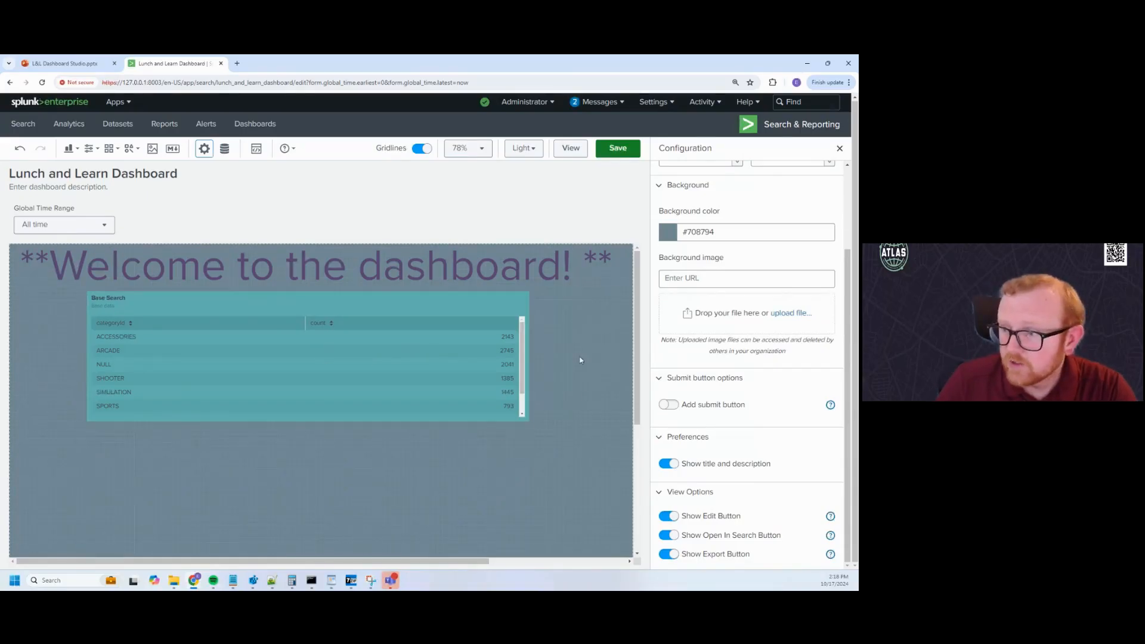
# Try a transparent background on the table against the canvas and restore the teal #62b3b2 background
pyautogui.click(455, 366)
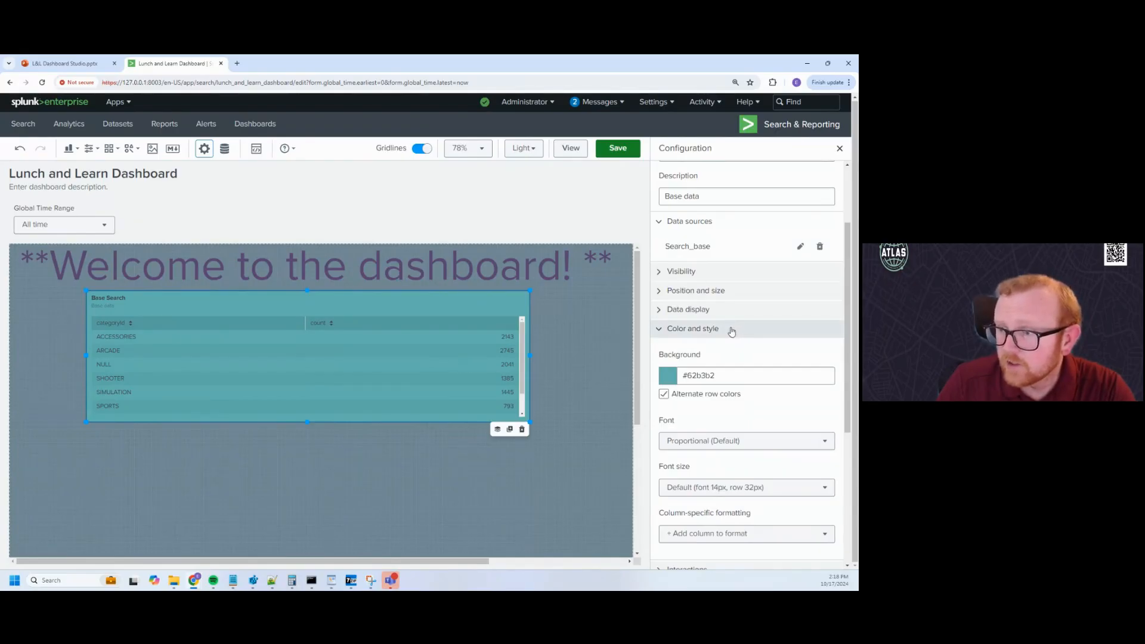
pyautogui.click(714, 329)
pyautogui.click(715, 330)
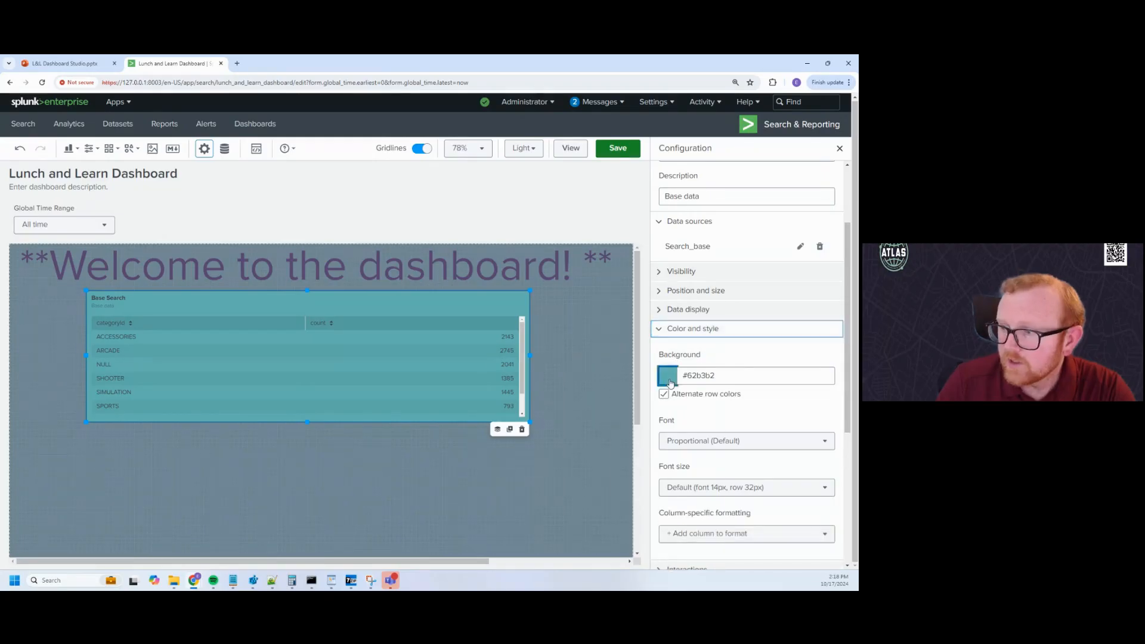
pyautogui.click(668, 377)
pyautogui.click(626, 404)
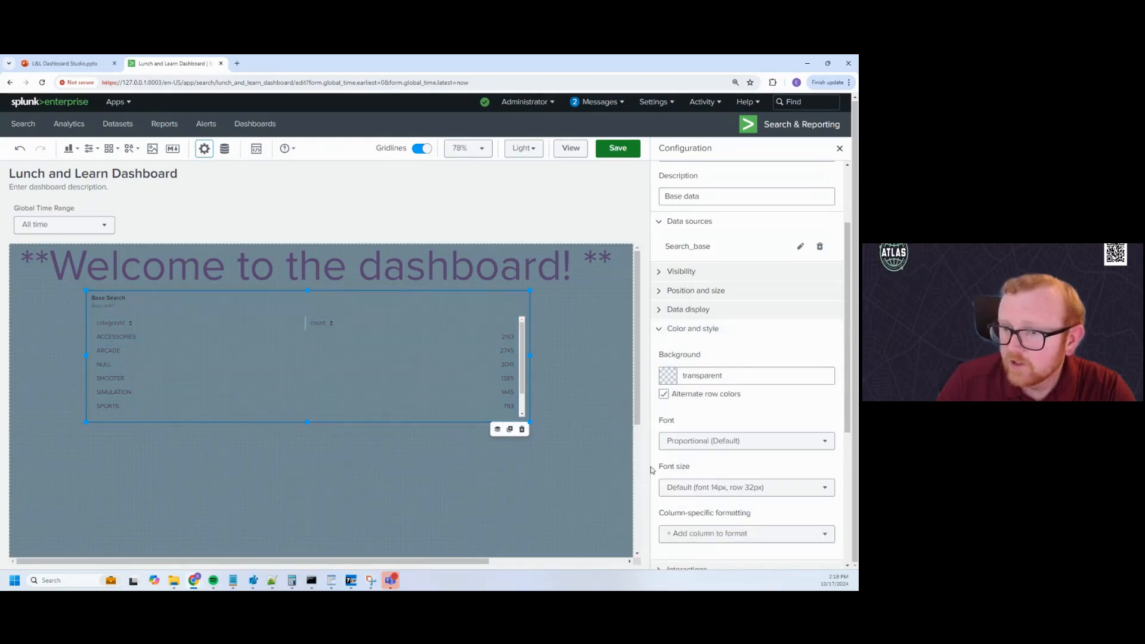
pyautogui.click(418, 471)
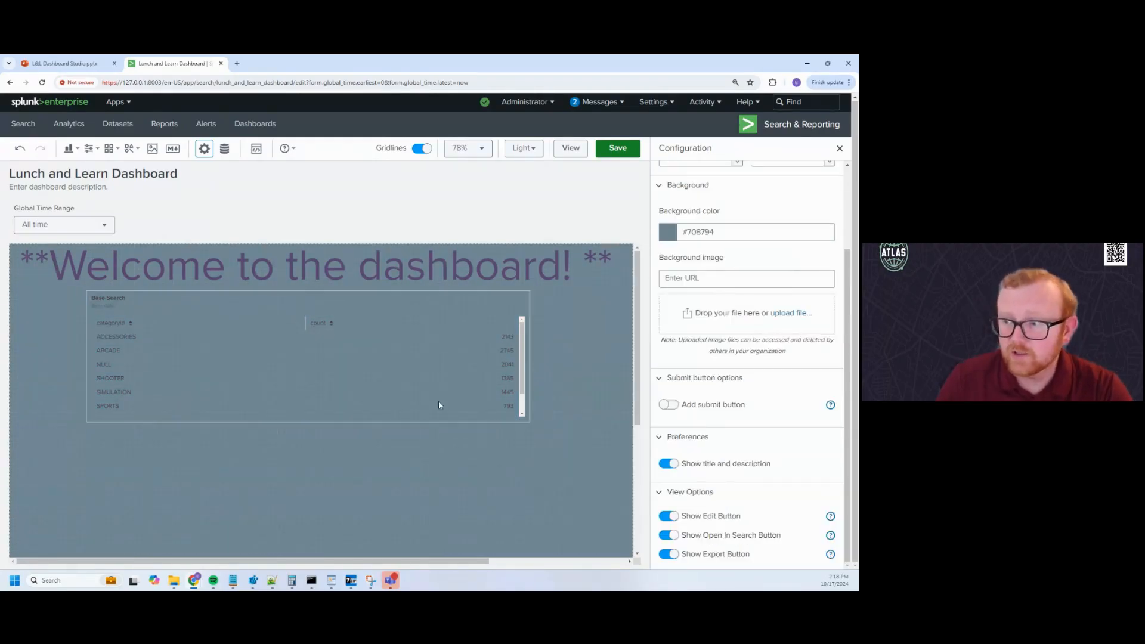
pyautogui.click(472, 375)
pyautogui.click(665, 377)
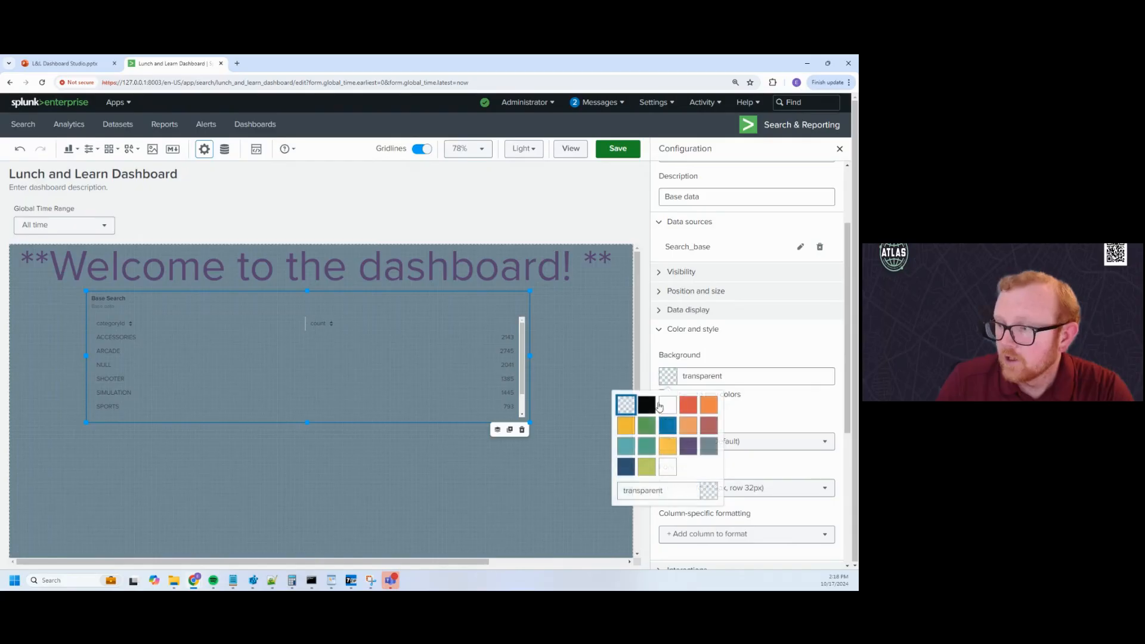
pyautogui.click(624, 446)
pyautogui.click(623, 447)
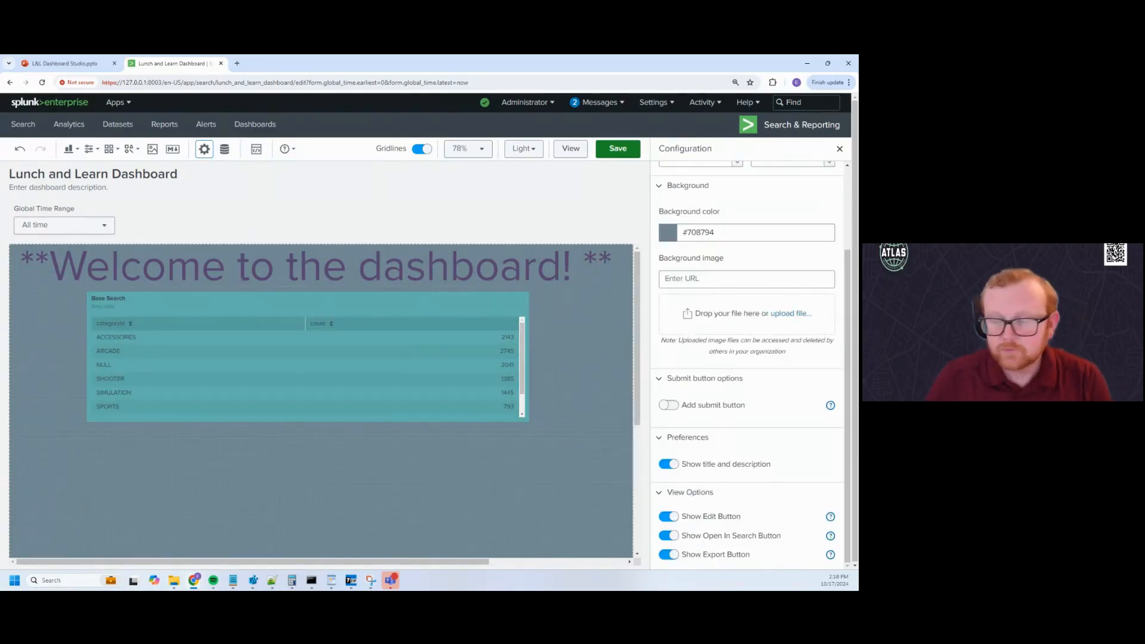
# Move the table toward the canvas's left edge and insert the person icon beside it
pyautogui.moveTo(281, 342); pyautogui.dragTo(222, 342)
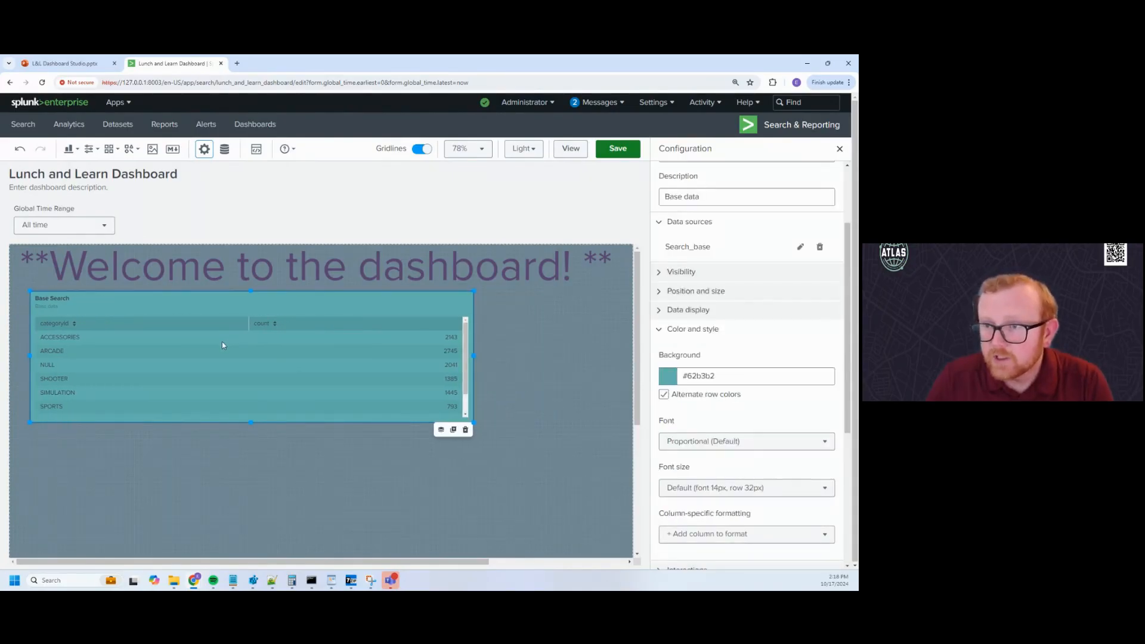
pyautogui.click(112, 149)
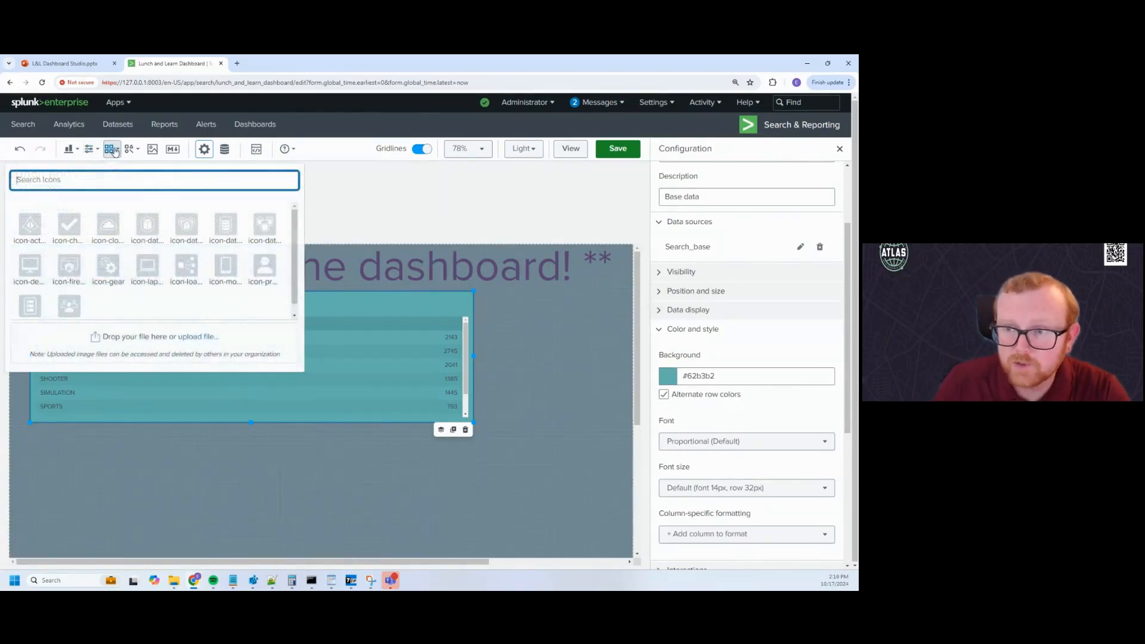
pyautogui.click(265, 269)
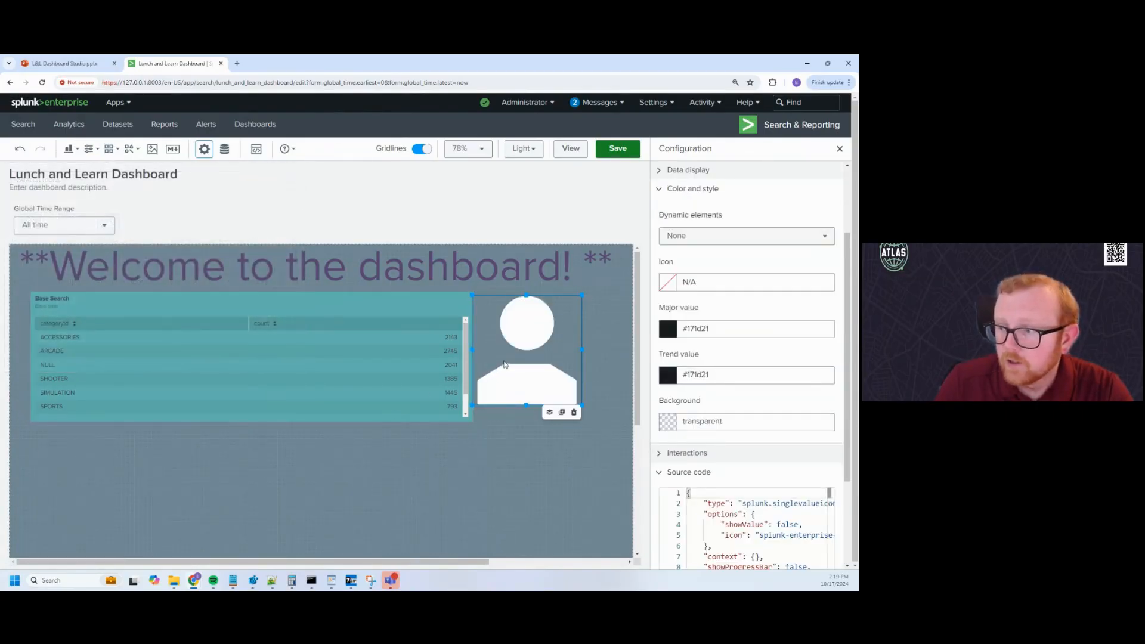
# Move the person icon away from the table toward the canvas edge, and shift the table slightly toward the icon
pyautogui.moveTo(526, 369); pyautogui.dragTo(531, 369)
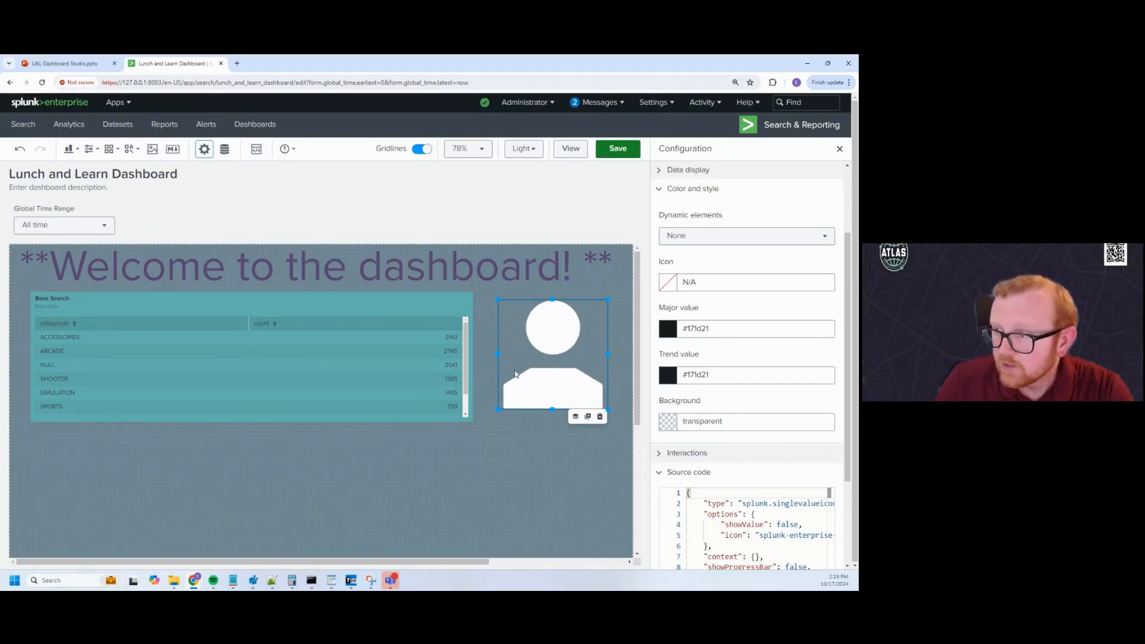
pyautogui.moveTo(393, 362); pyautogui.dragTo(402, 363)
pyautogui.click(518, 357)
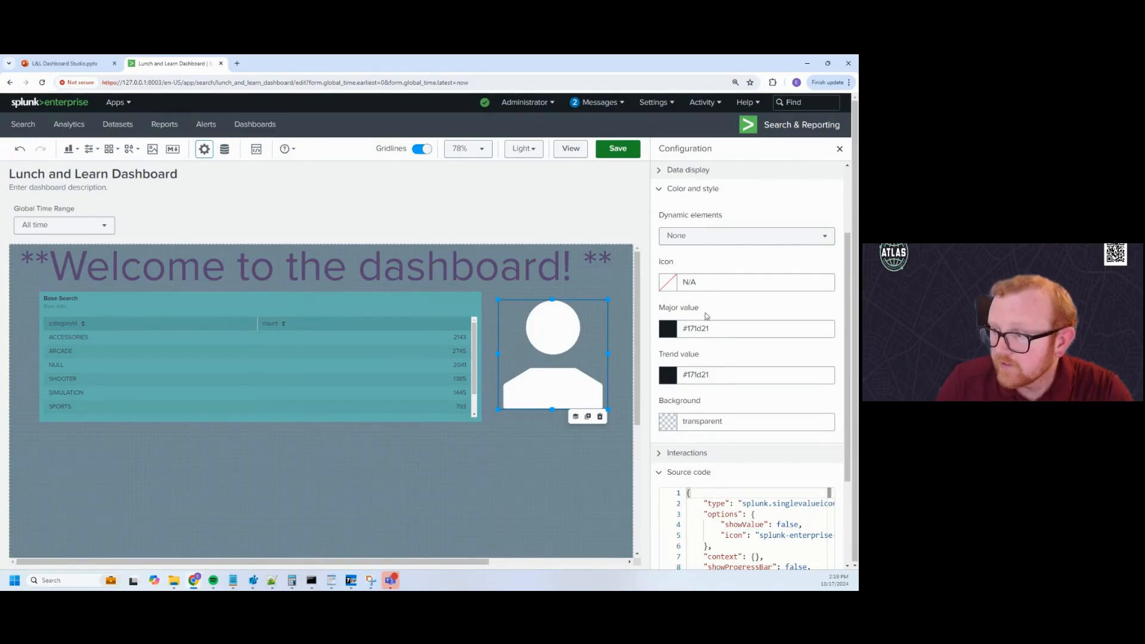
# Start a new chain search as the person icon's primary data source, with Search_base as its parent search
pyautogui.scroll(3, 722, 415)
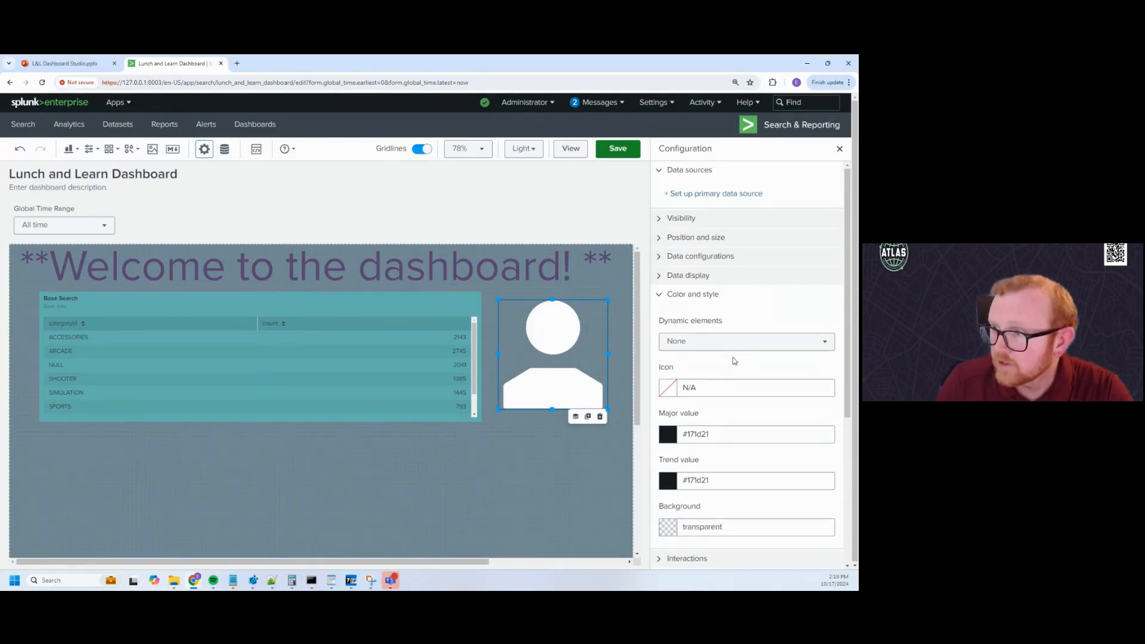
pyautogui.click(721, 195)
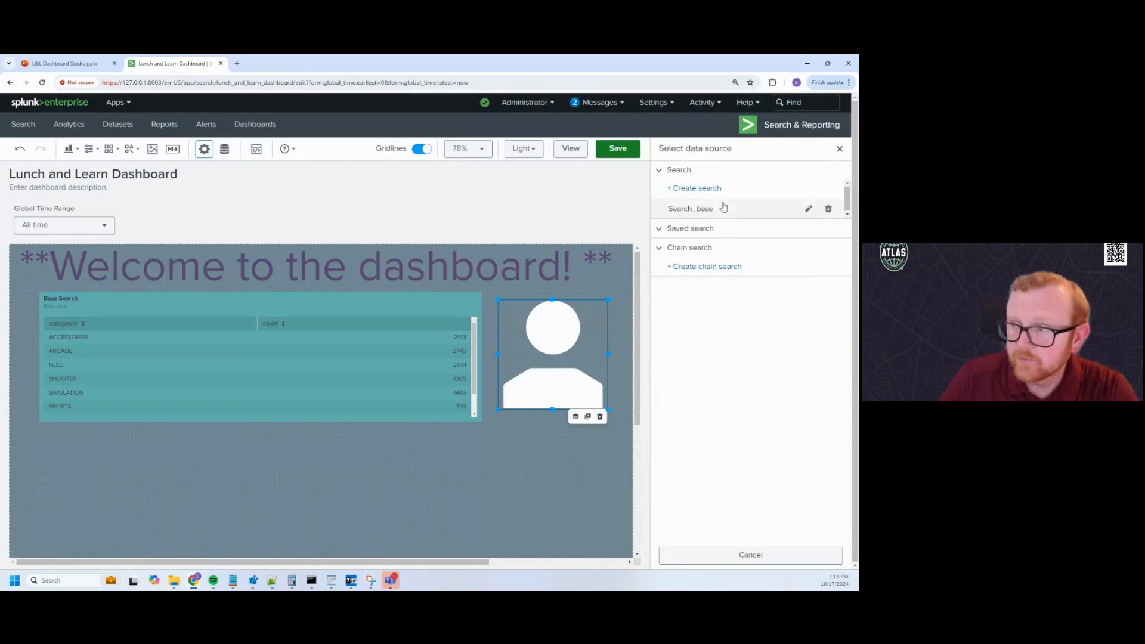
pyautogui.click(719, 273)
pyautogui.click(718, 253)
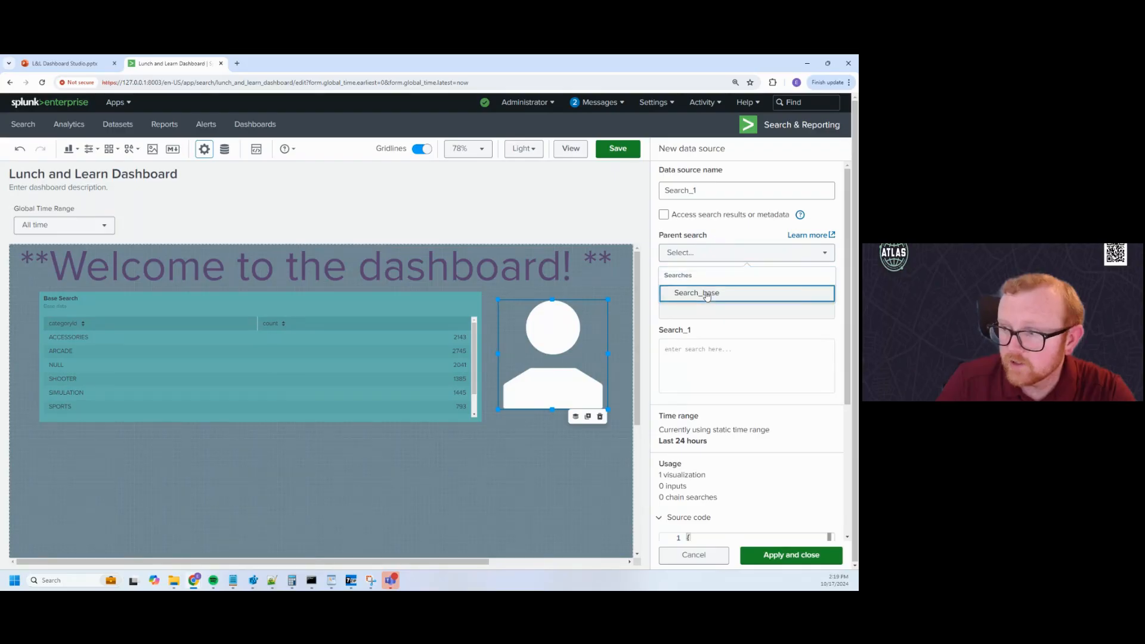
pyautogui.click(707, 293)
pyautogui.moveTo(756, 310); pyautogui.dragTo(663, 296)
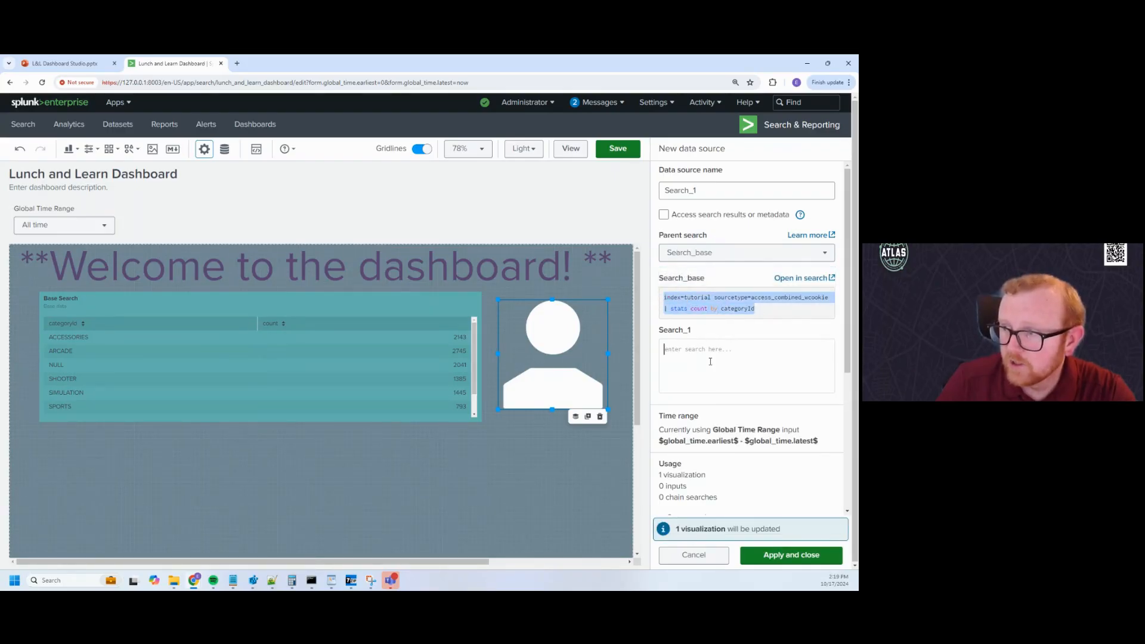
# Enter "| searcg categoryId=ARCADE" as the Search_1 query and apply it to the person icon
pyautogui.click(711, 356)
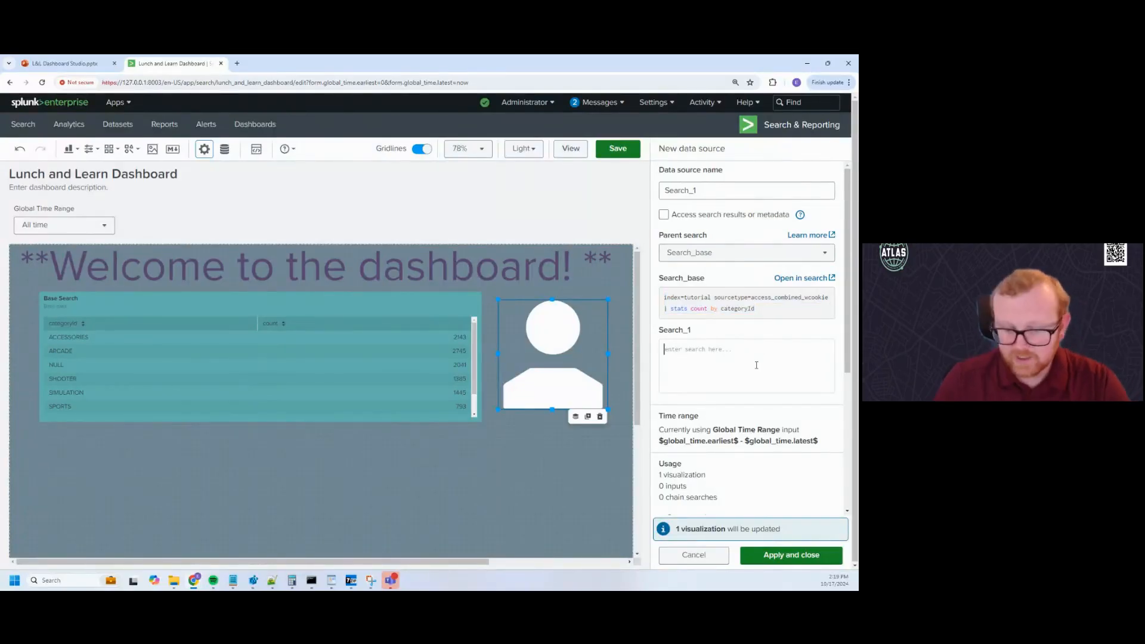
pyautogui.write('| searcg categor')
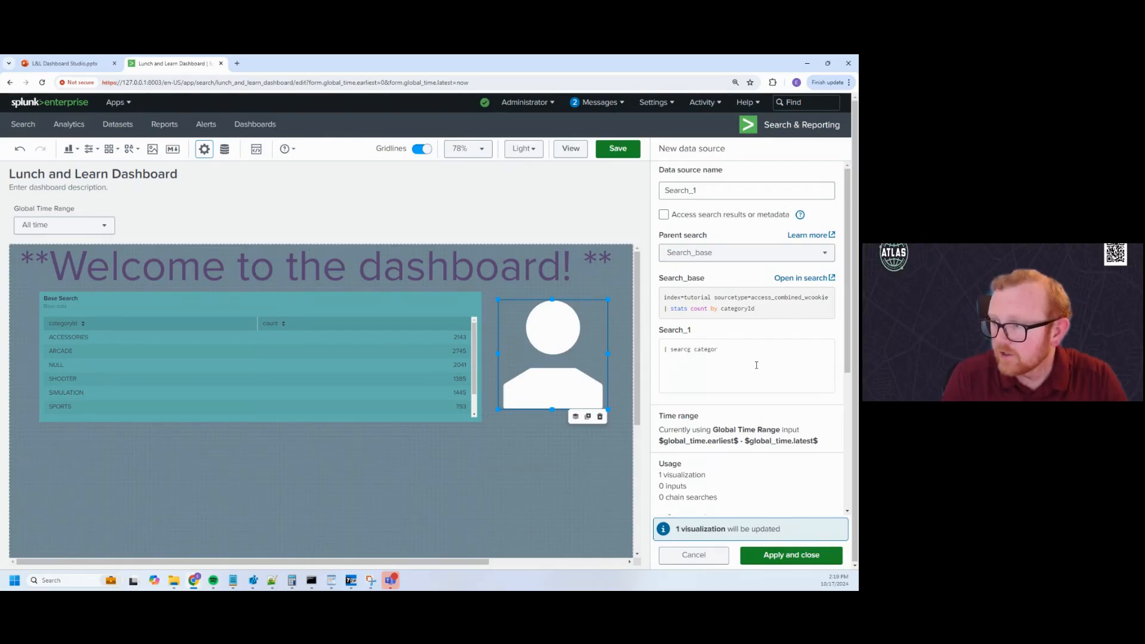
pyautogui.write('yI')
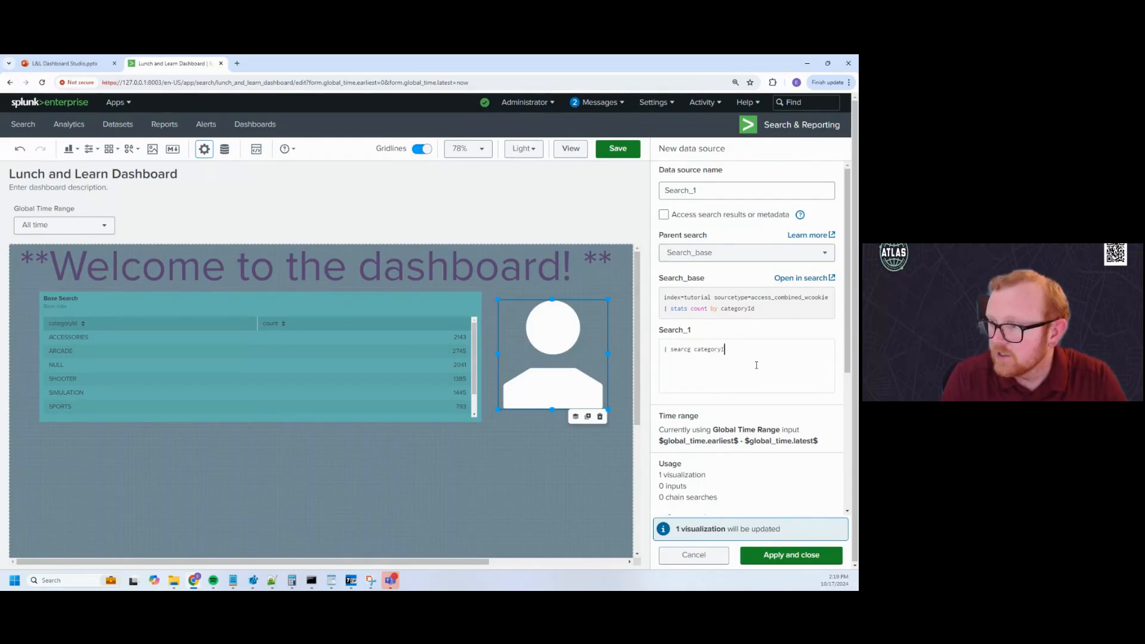
pyautogui.write('d=A')
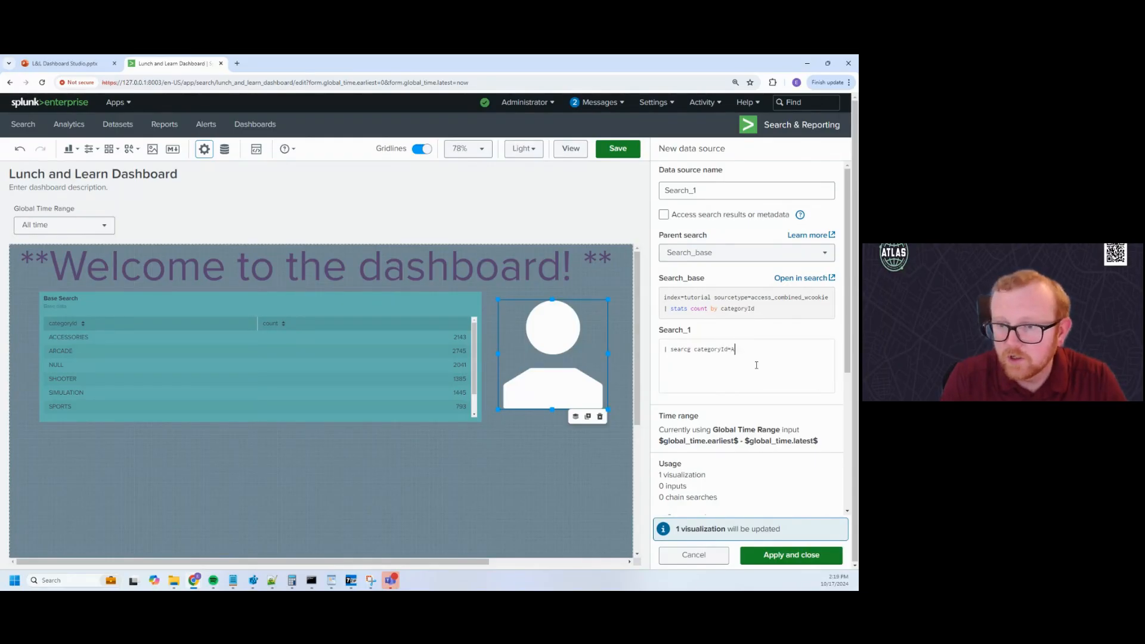
pyautogui.write('RCADE')
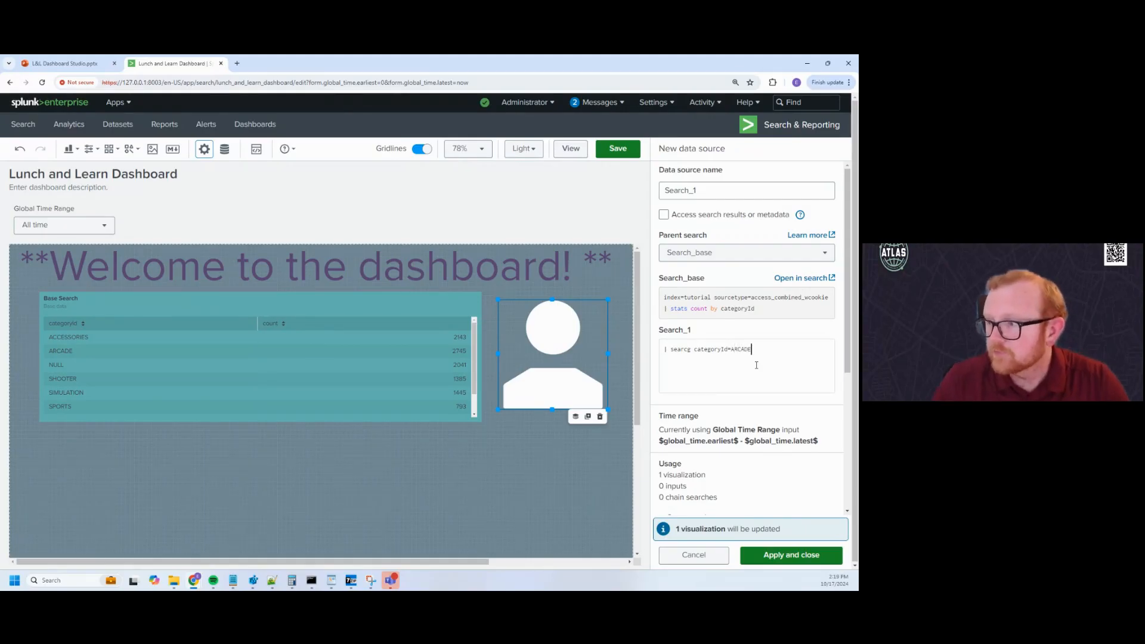
pyautogui.click(787, 554)
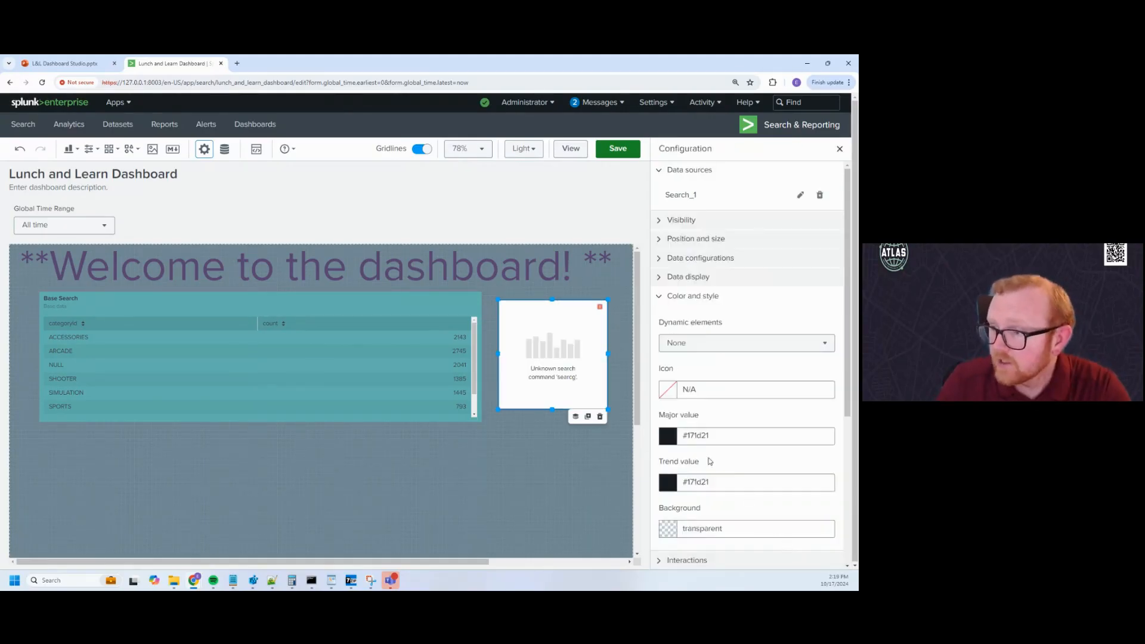
# Correct the command in the Search_1 query to "search", reapply the data source and deselect the icon
pyautogui.click(800, 194)
pyautogui.press('BackSpace')
pyautogui.write('h')
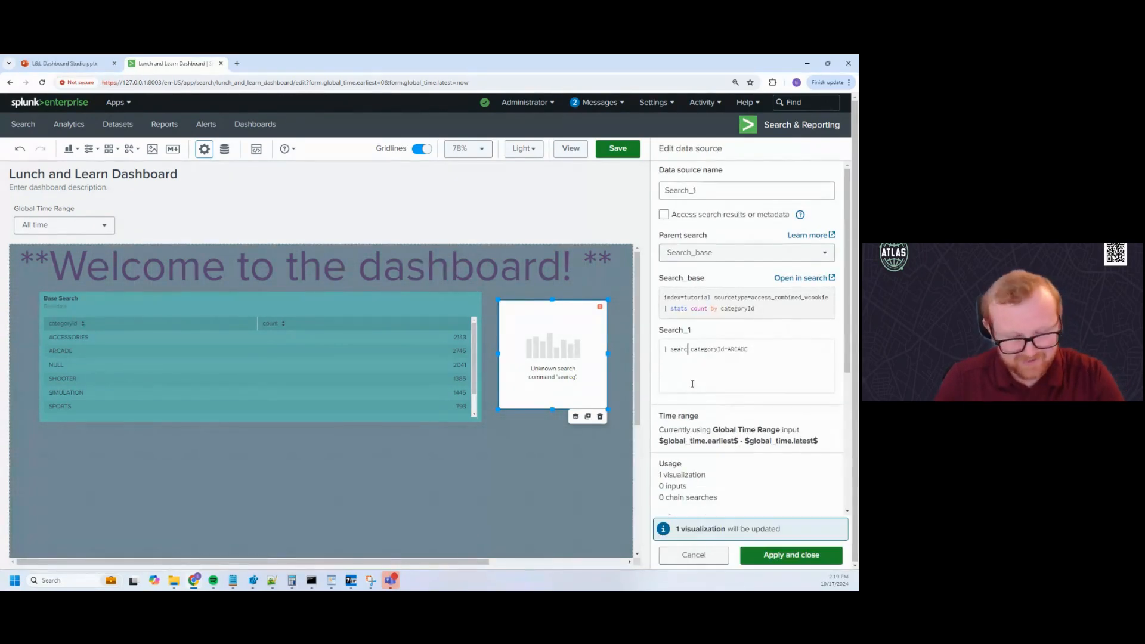
pyautogui.click(778, 559)
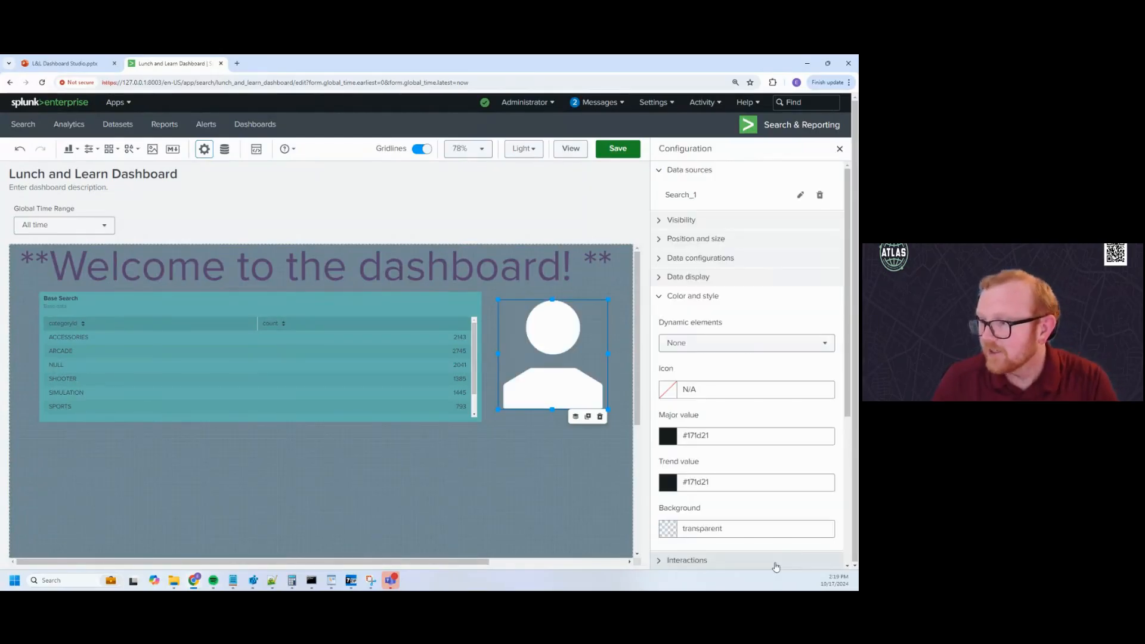
pyautogui.click(559, 470)
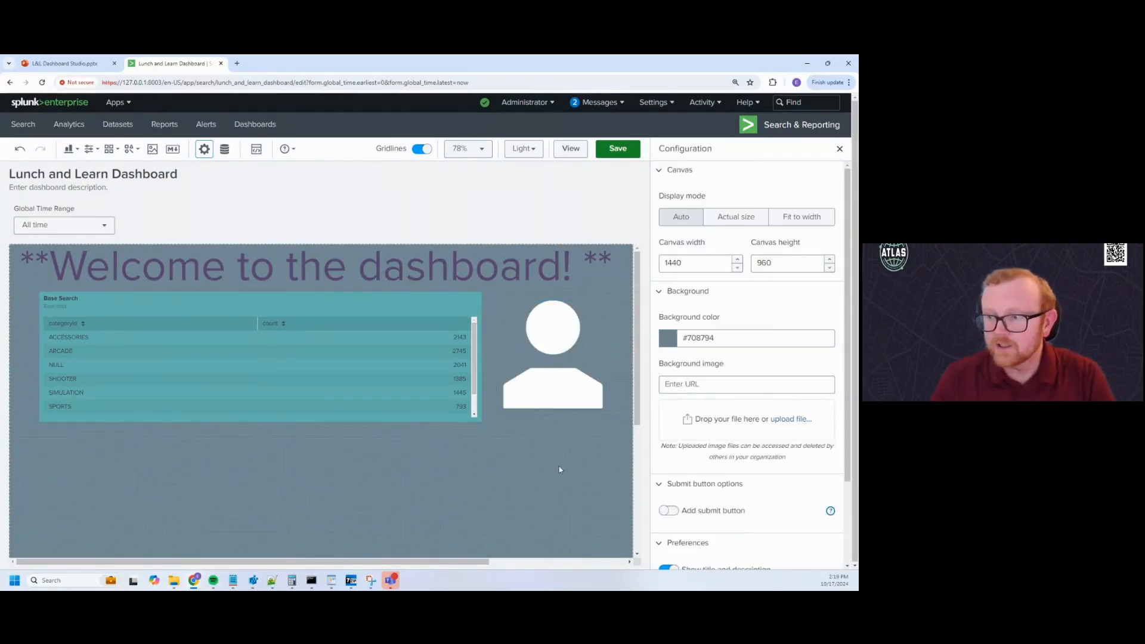
# Try Major value as the person icon's dynamic element and look at its dynamic coloring ranges
pyautogui.click(555, 397)
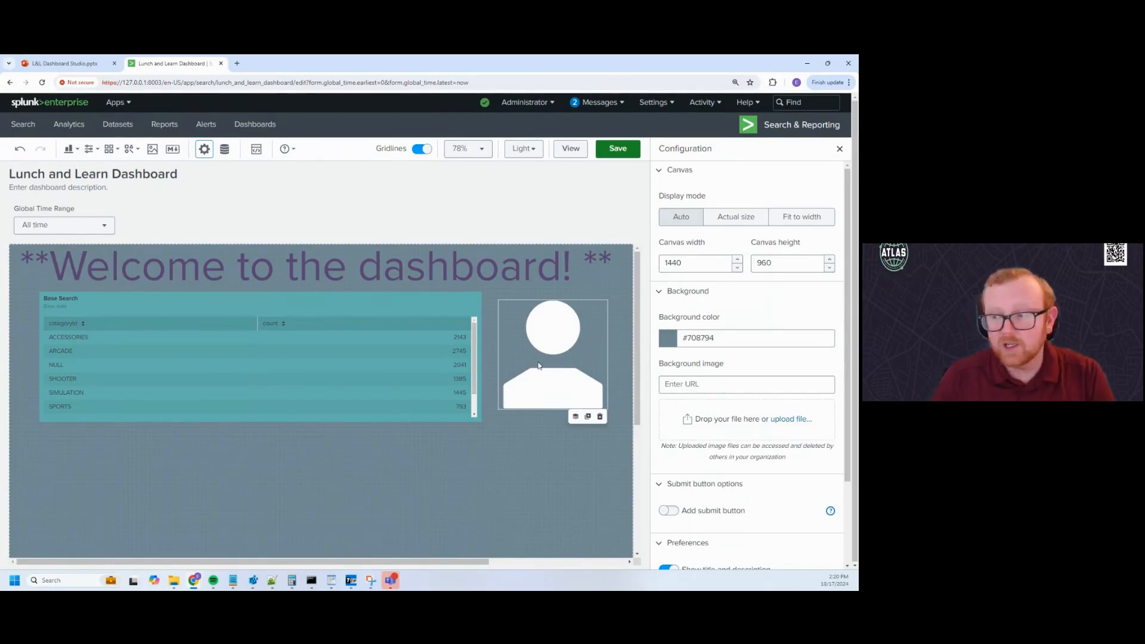
pyautogui.click(680, 346)
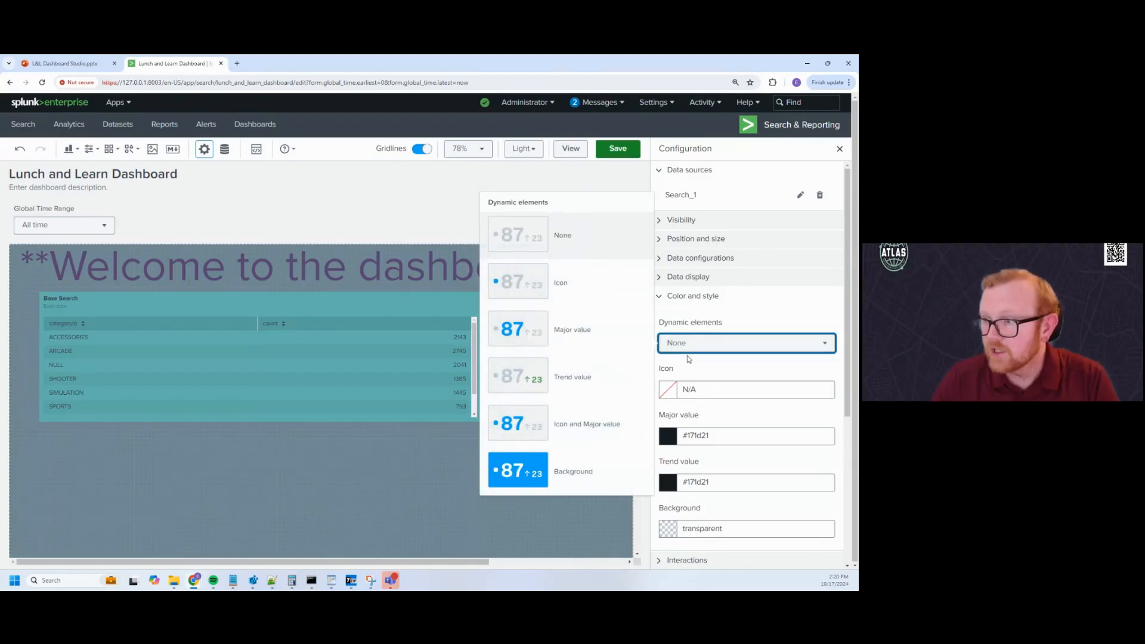
pyautogui.click(689, 358)
pyautogui.click(686, 345)
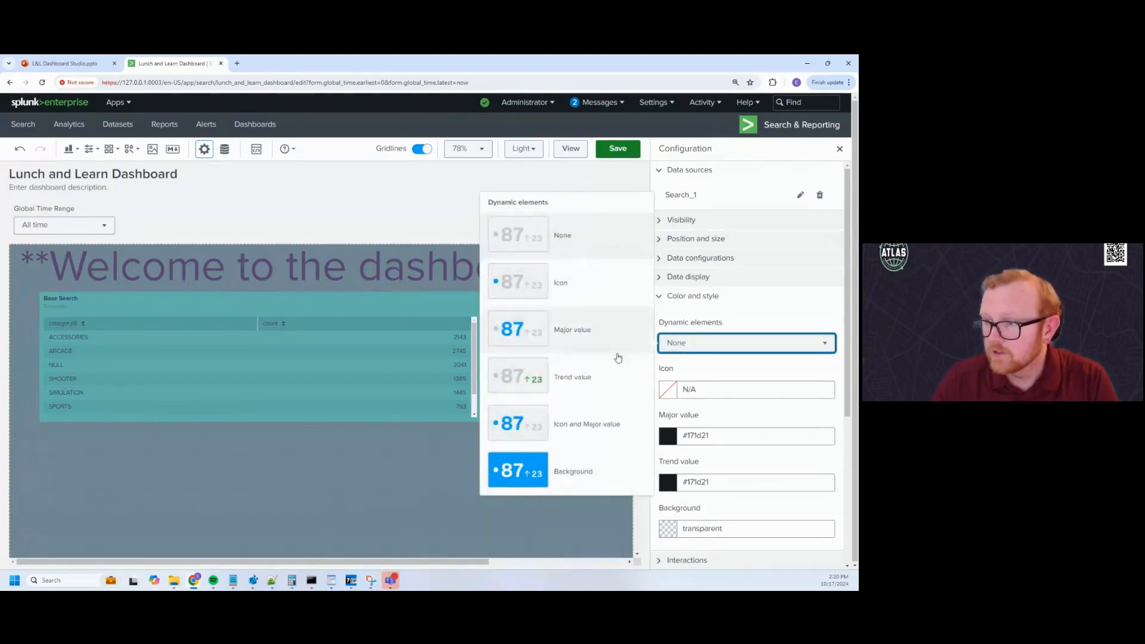
pyautogui.click(533, 337)
pyautogui.scroll(-1, 716, 420)
pyautogui.click(718, 399)
pyautogui.click(726, 411)
pyautogui.click(708, 306)
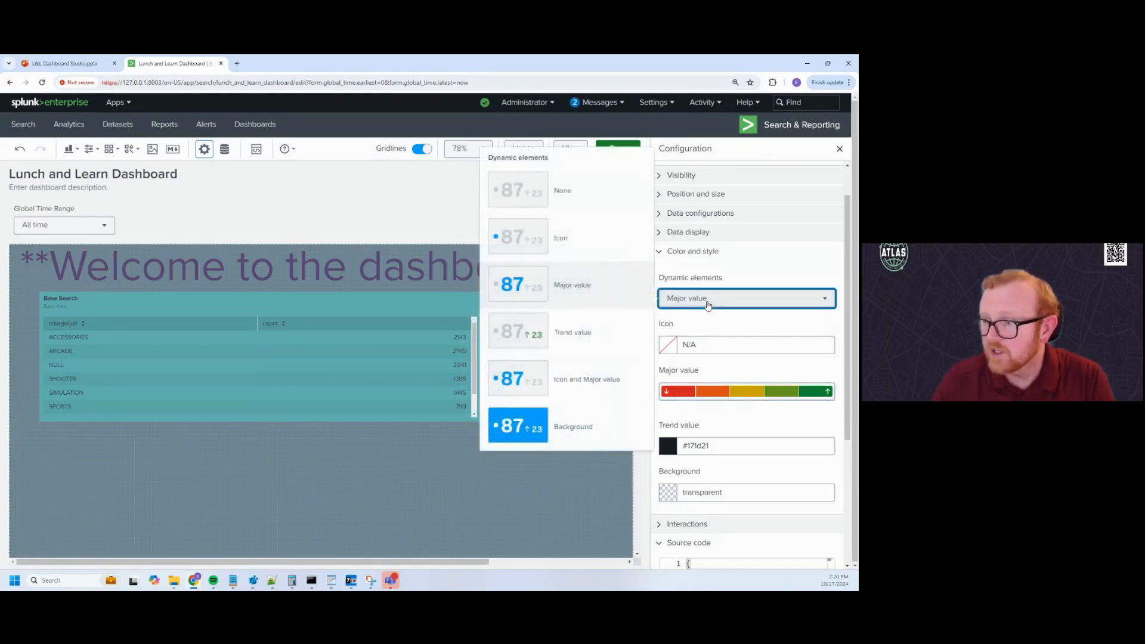
pyautogui.click(708, 301)
pyautogui.click(721, 393)
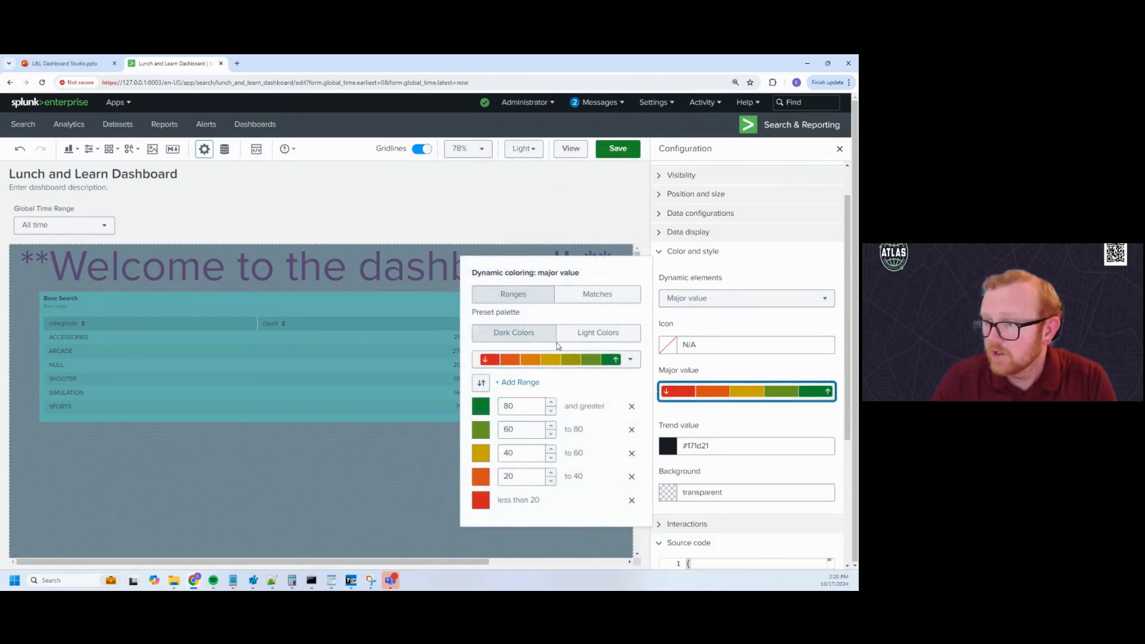
pyautogui.click(728, 304)
# Set the person icon's dynamic elements option to Icon
pyautogui.click(729, 304)
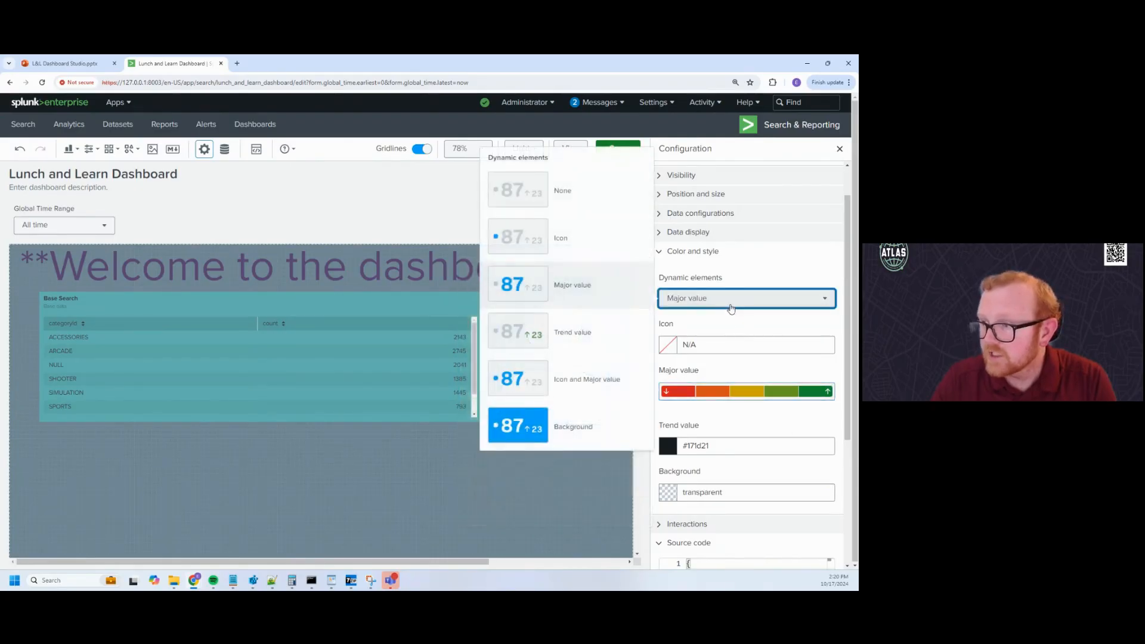
pyautogui.click(603, 249)
pyautogui.click(688, 302)
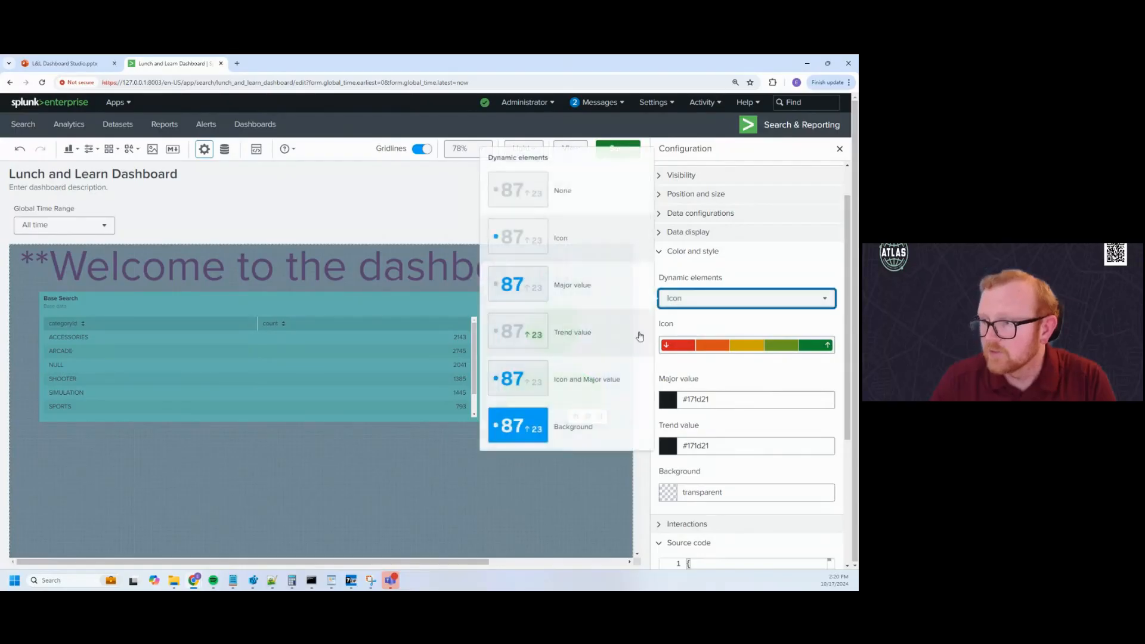
pyautogui.click(573, 237)
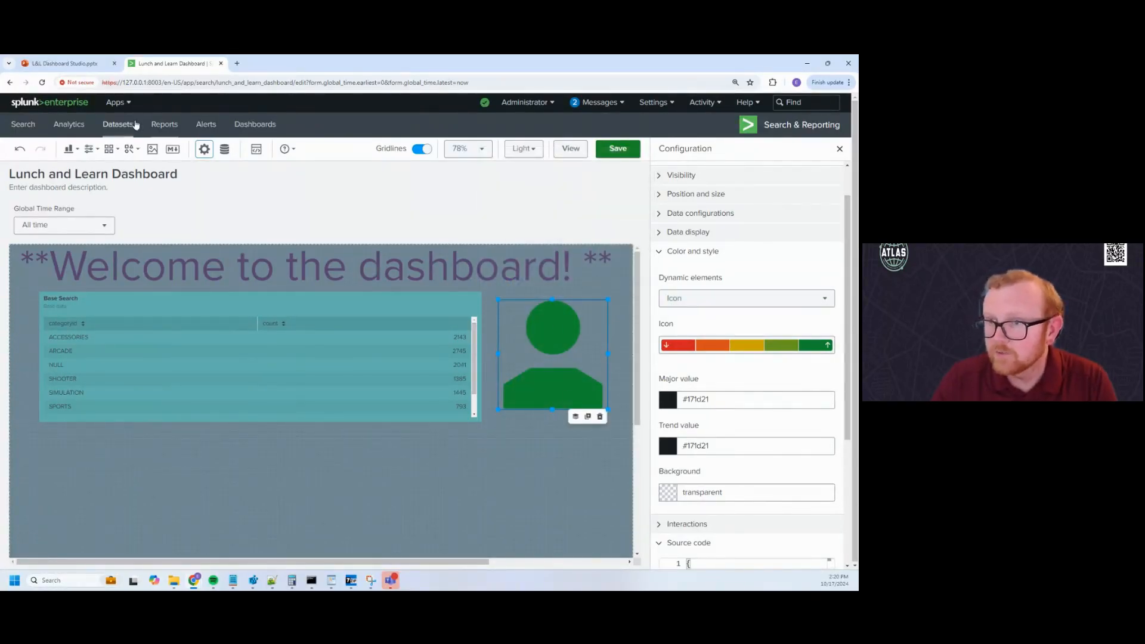
pyautogui.click(120, 151)
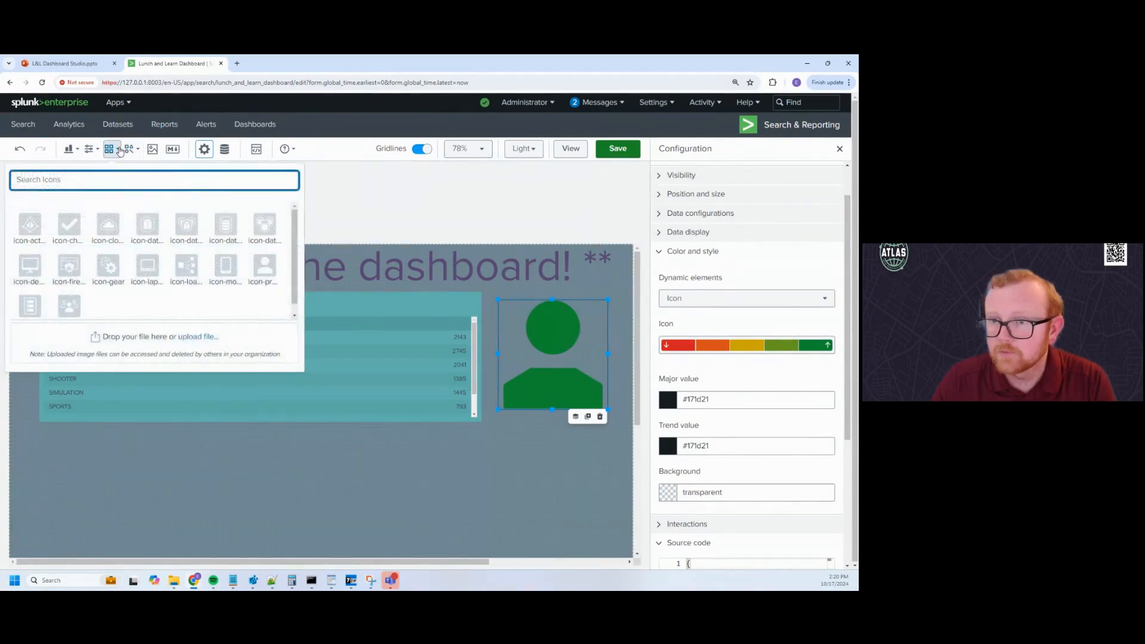
pyautogui.click(119, 152)
# Remove the light green and orange ranges from the icon's dynamic coloring, keeping green, yellow and red
pyautogui.click(731, 346)
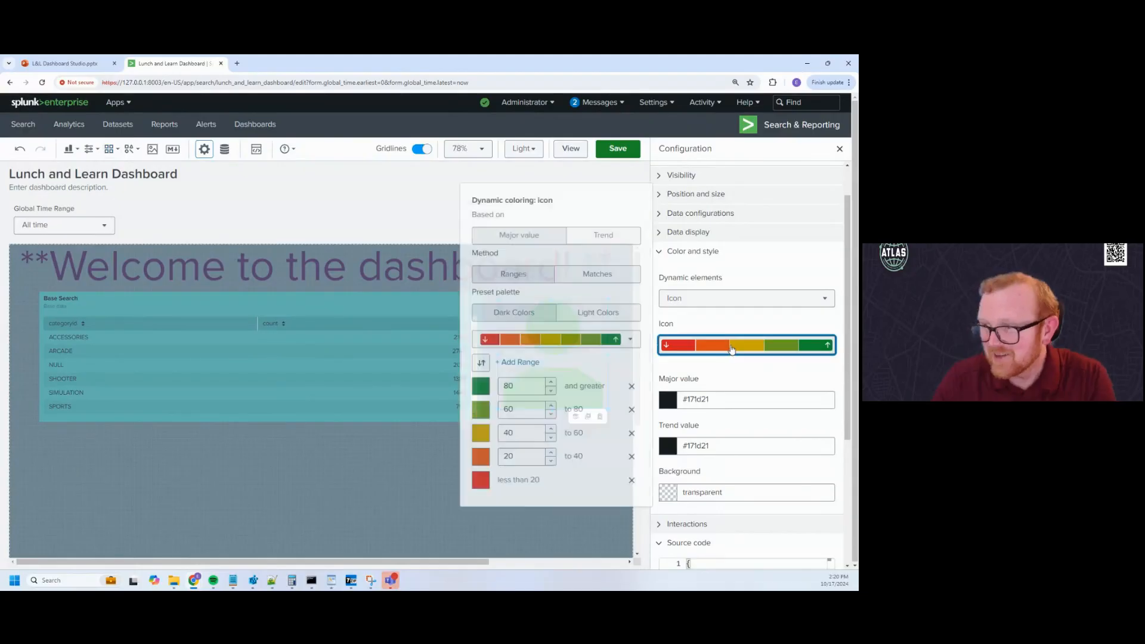
pyautogui.click(631, 410)
pyautogui.click(632, 421)
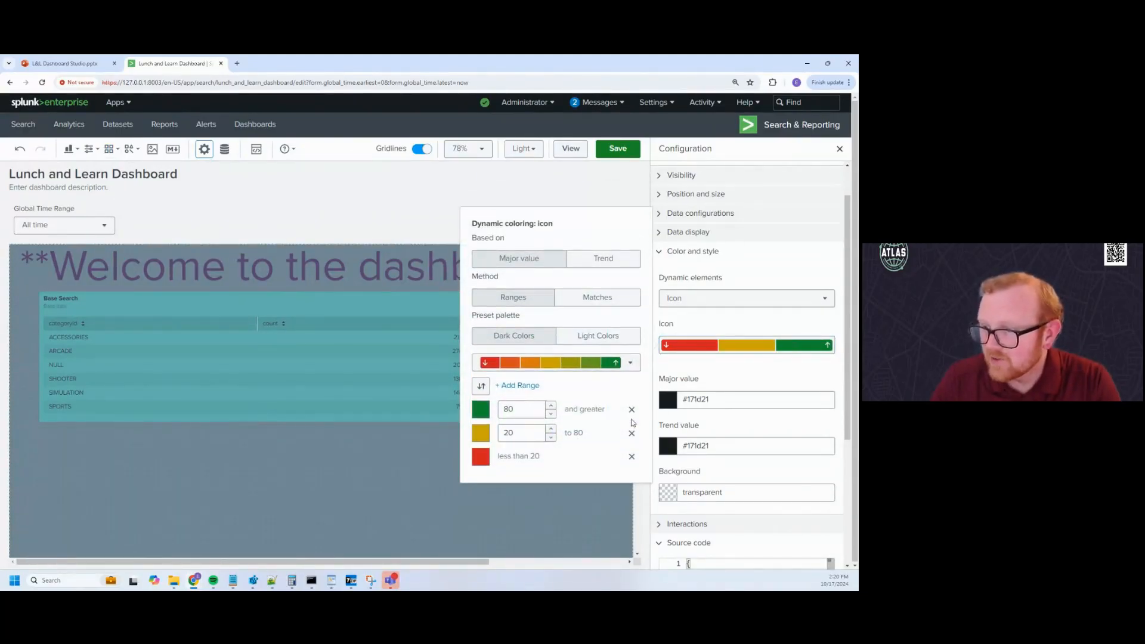
# Set the icon's color thresholds to 300 and greater for green and 150 for yellow, and close the coloring settings
pyautogui.doubleClick(526, 410)
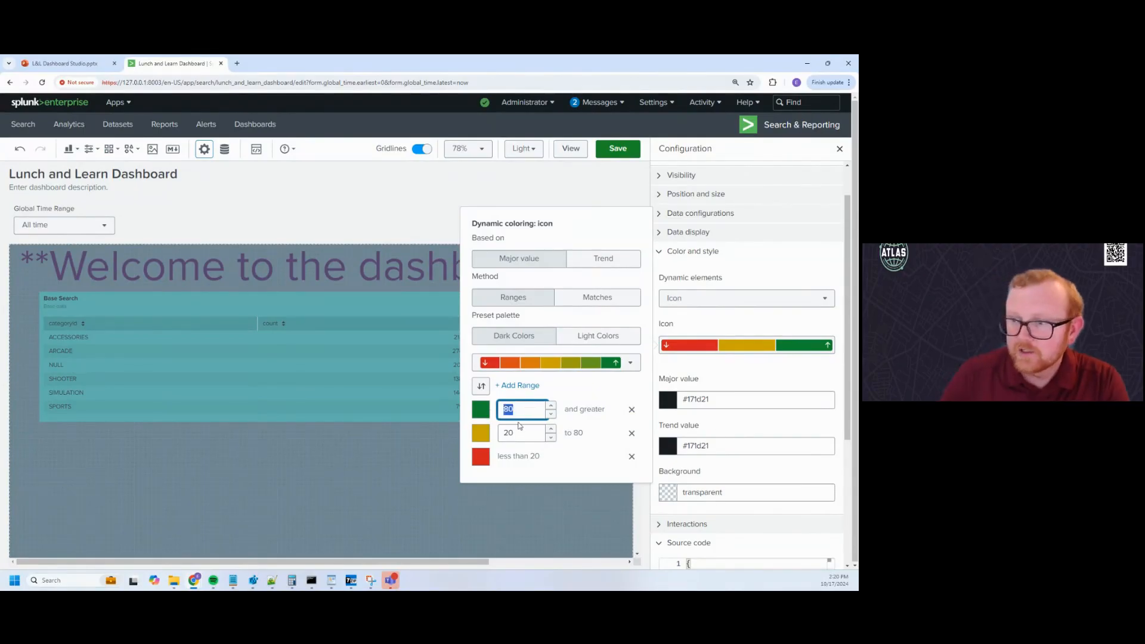
pyautogui.write('300')
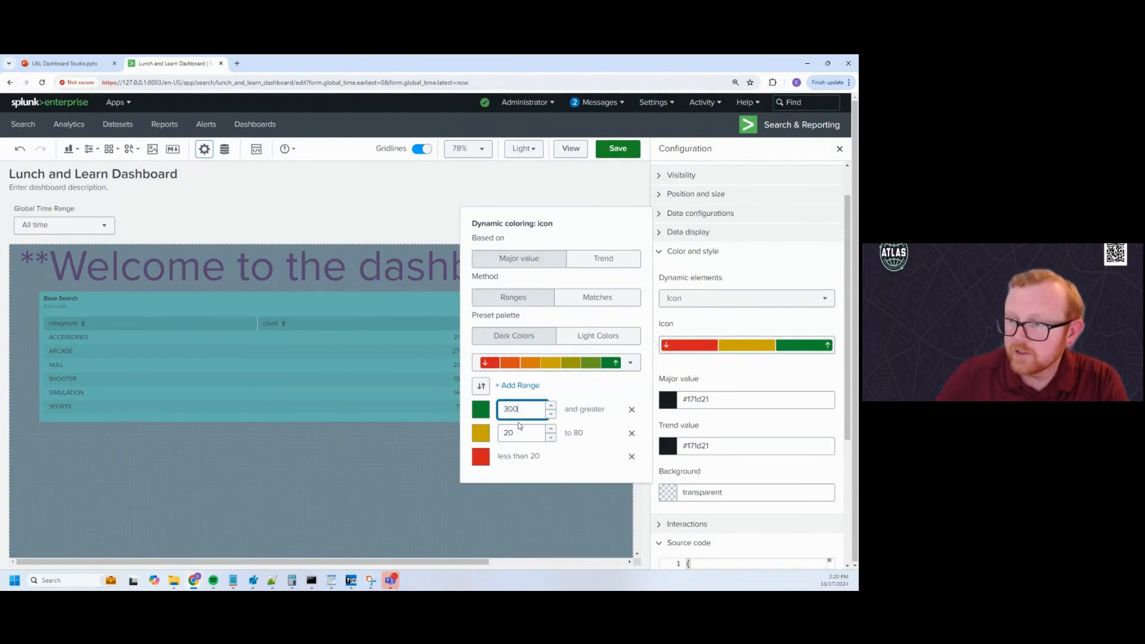
pyautogui.press('Tab')
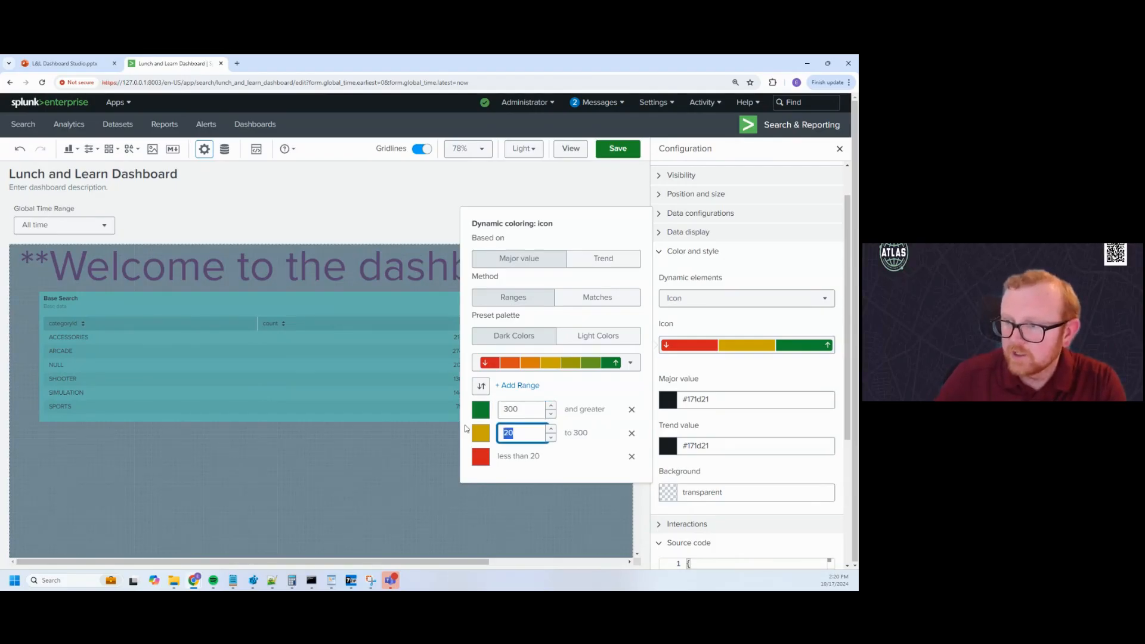
pyautogui.write('150')
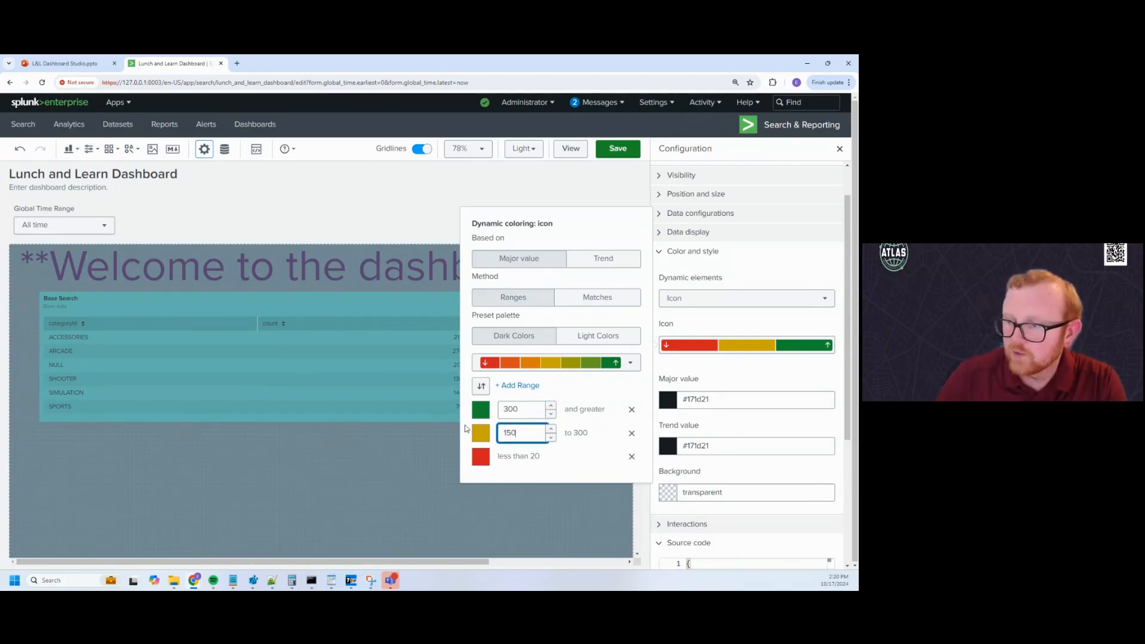
pyautogui.click(575, 468)
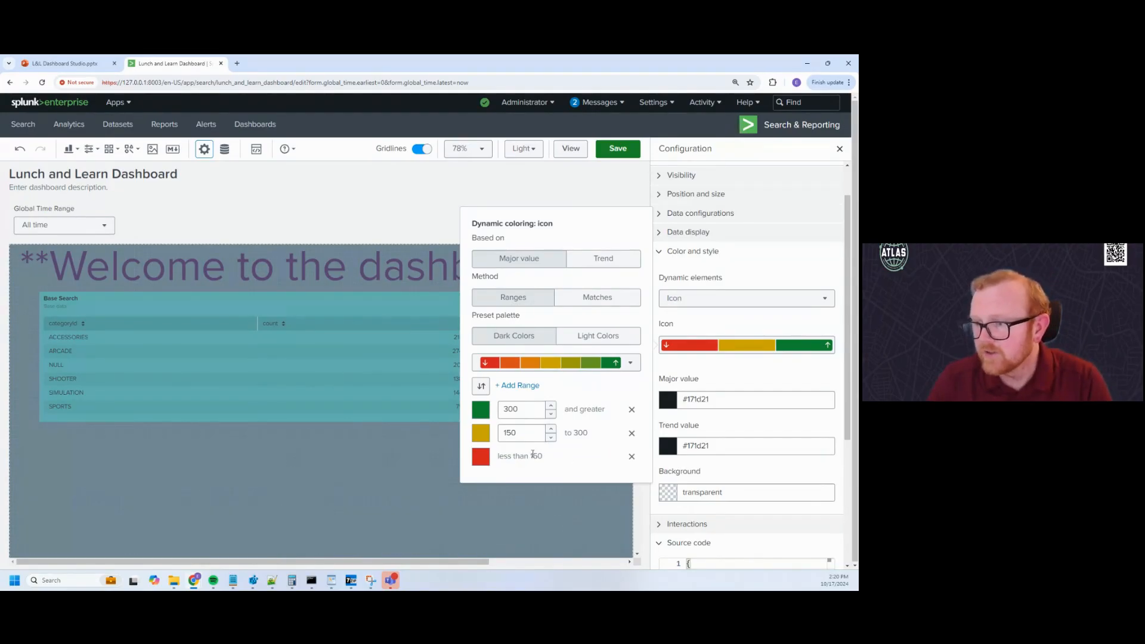
pyautogui.click(545, 508)
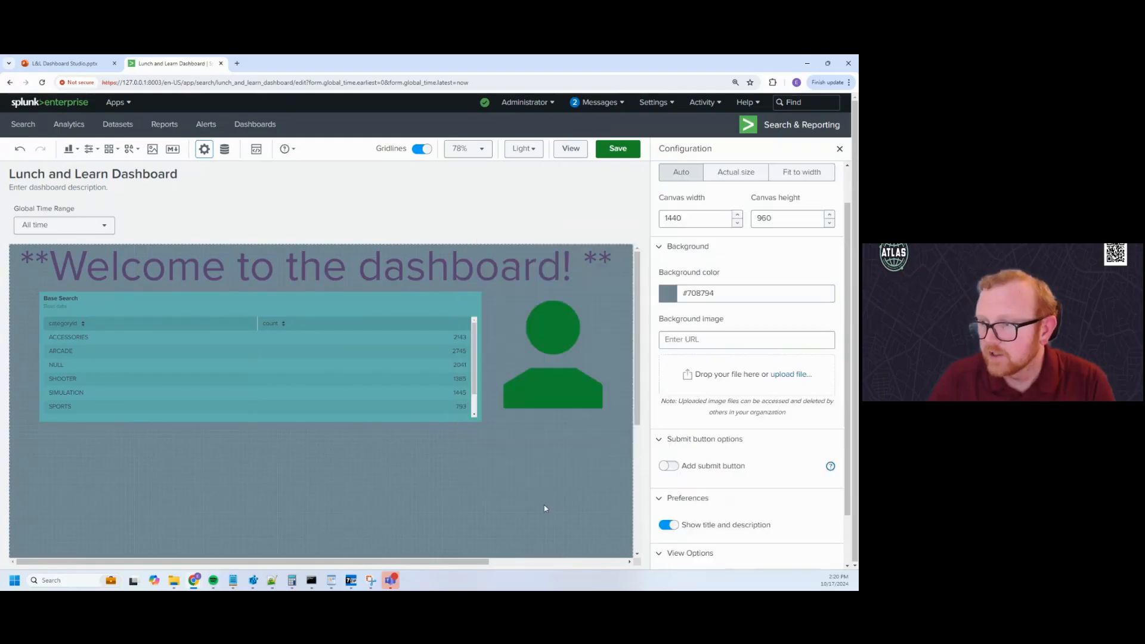
# Check the recolored person icon with and without its selection, and leave it selected
pyautogui.click(557, 391)
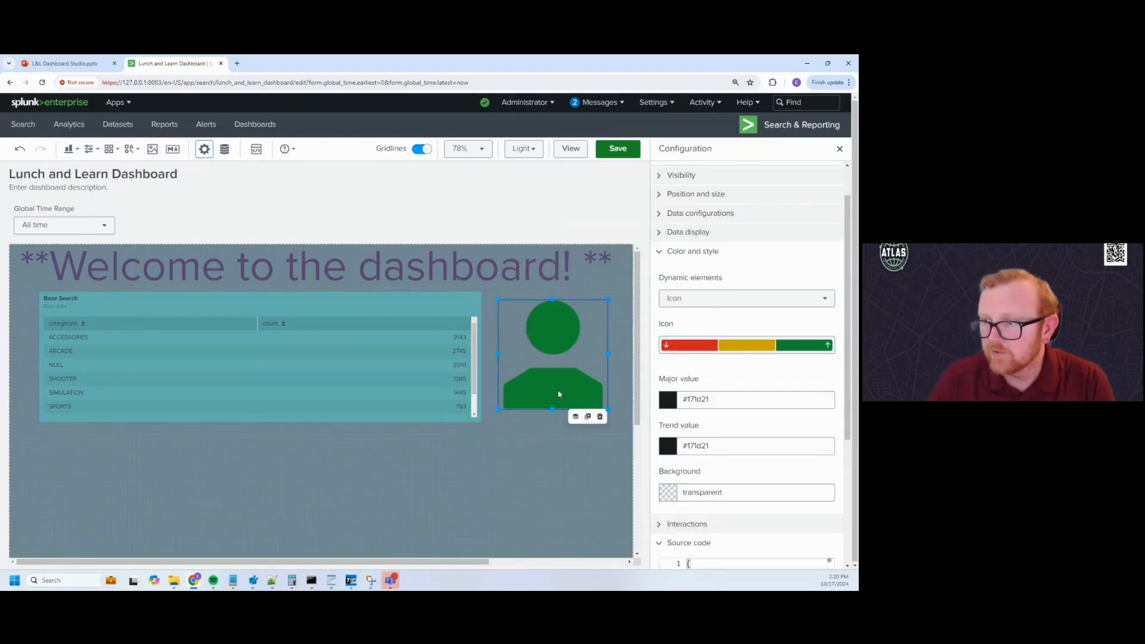
pyautogui.click(542, 478)
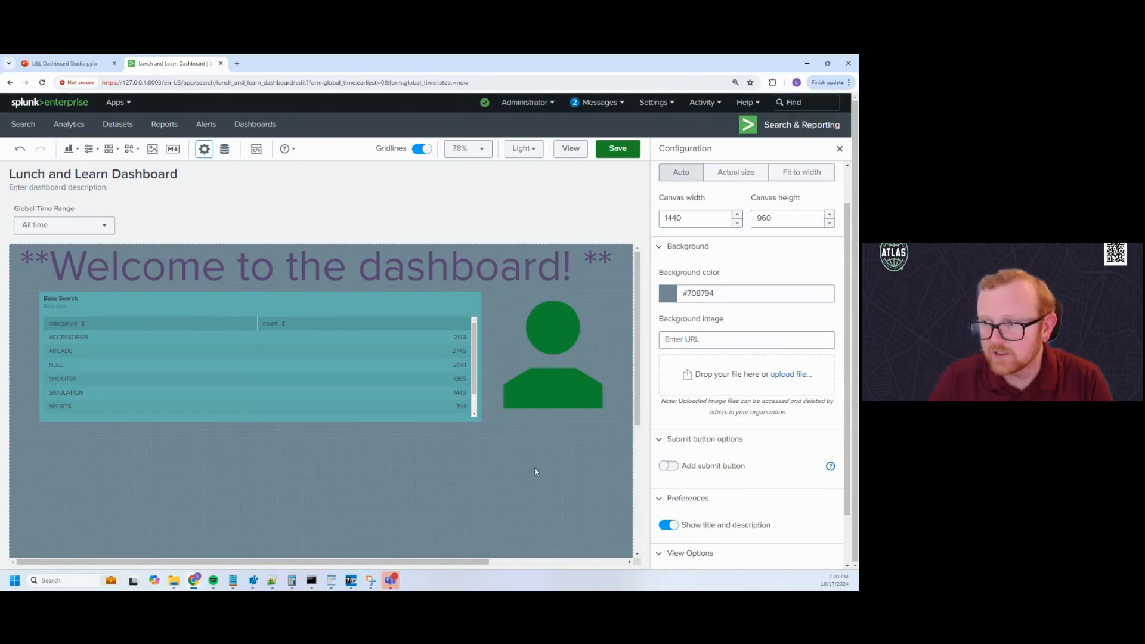
pyautogui.click(530, 387)
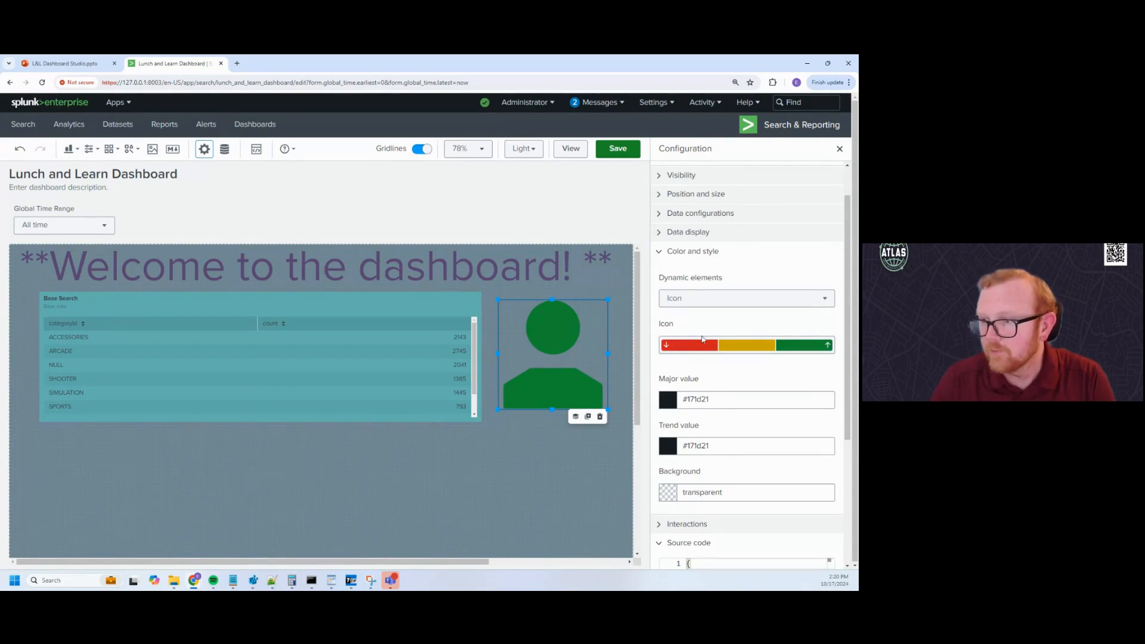
# Change the person icon's color thresholds to 3000 and greater for green and 1500 for yellow, and close the coloring settings
pyautogui.click(804, 345)
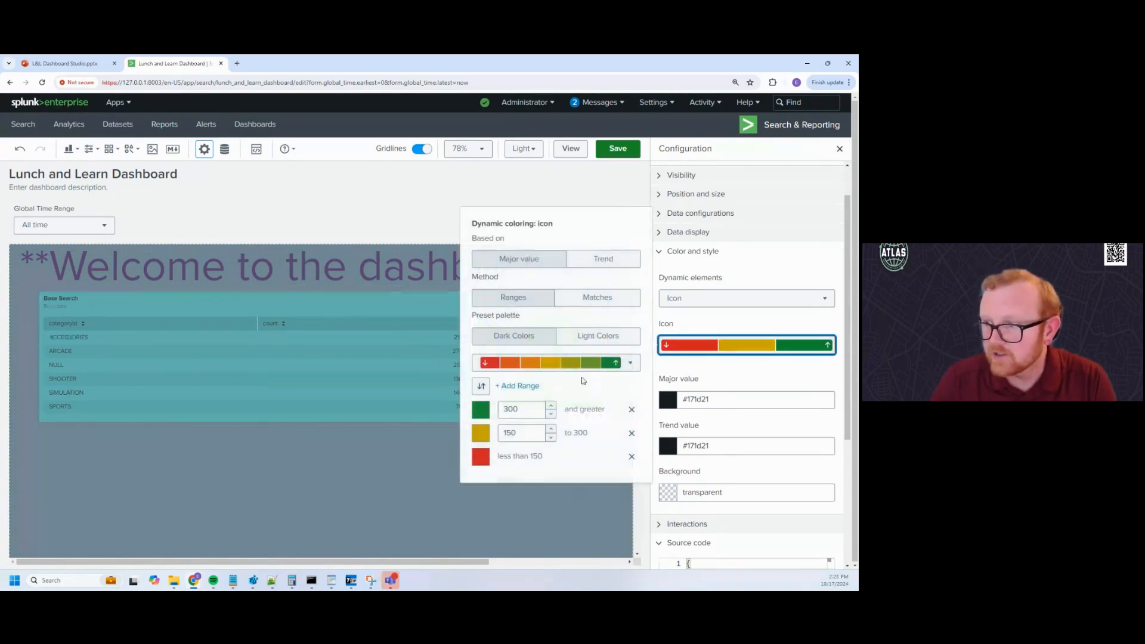
pyautogui.click(534, 409)
pyautogui.write('0')
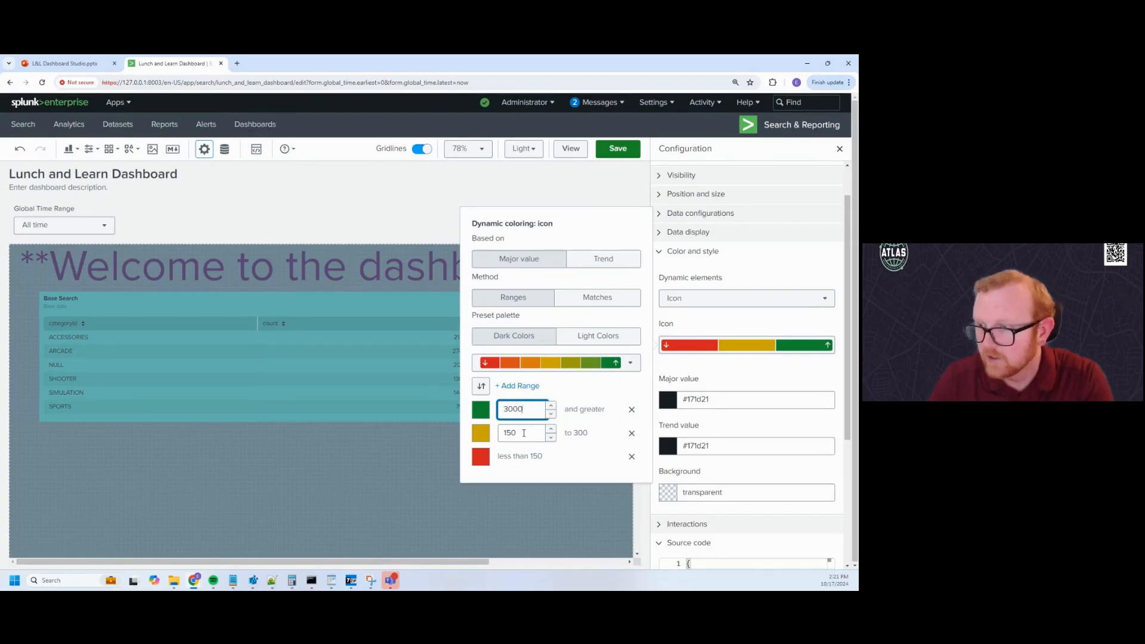
pyautogui.click(526, 433)
pyautogui.write('0')
pyautogui.click(390, 474)
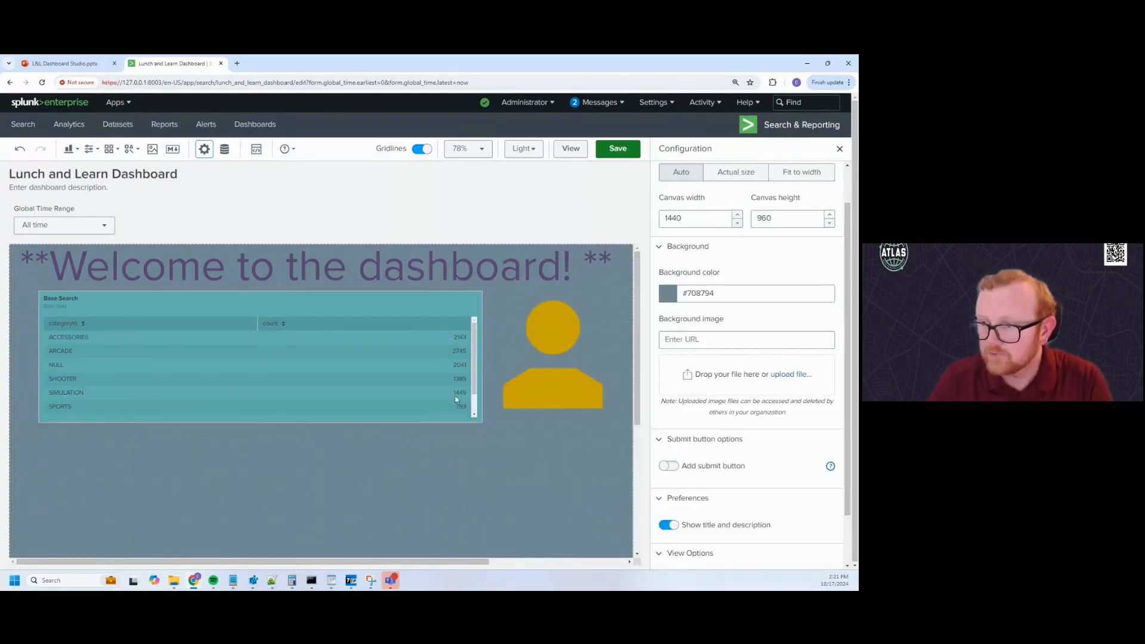
pyautogui.moveTo(563, 366)
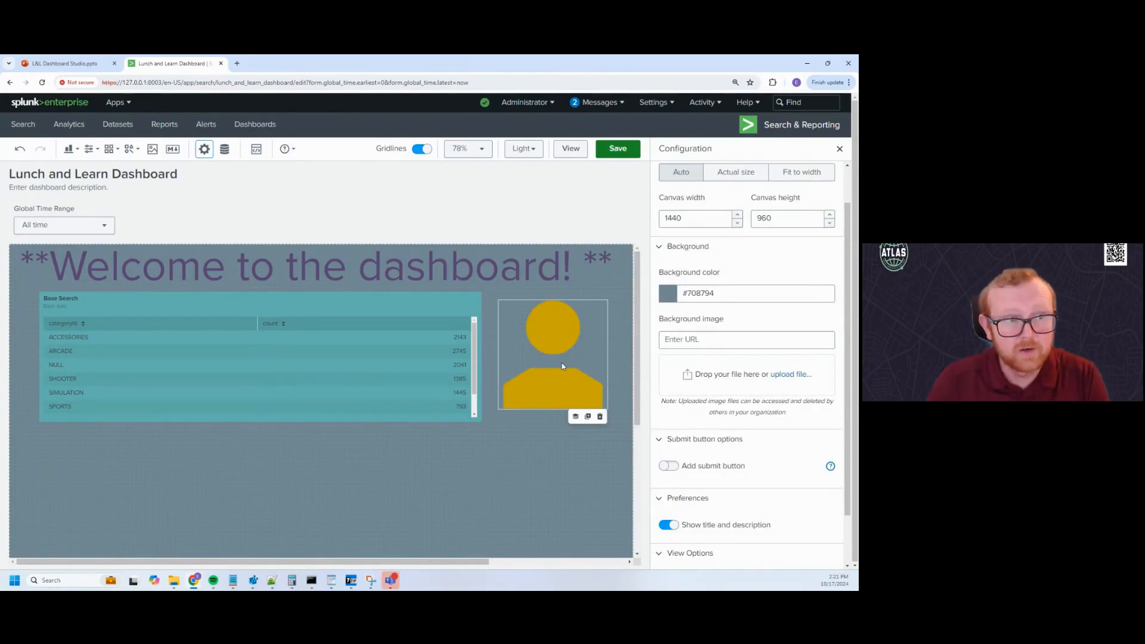
pyautogui.click(538, 407)
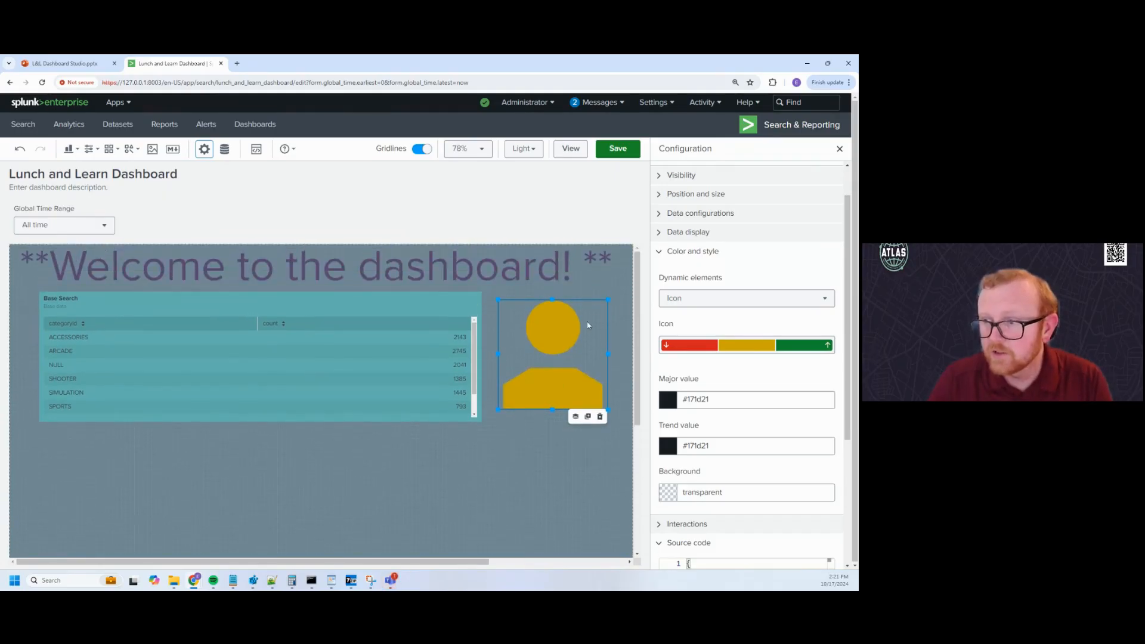
pyautogui.scroll(-3, 114, 412)
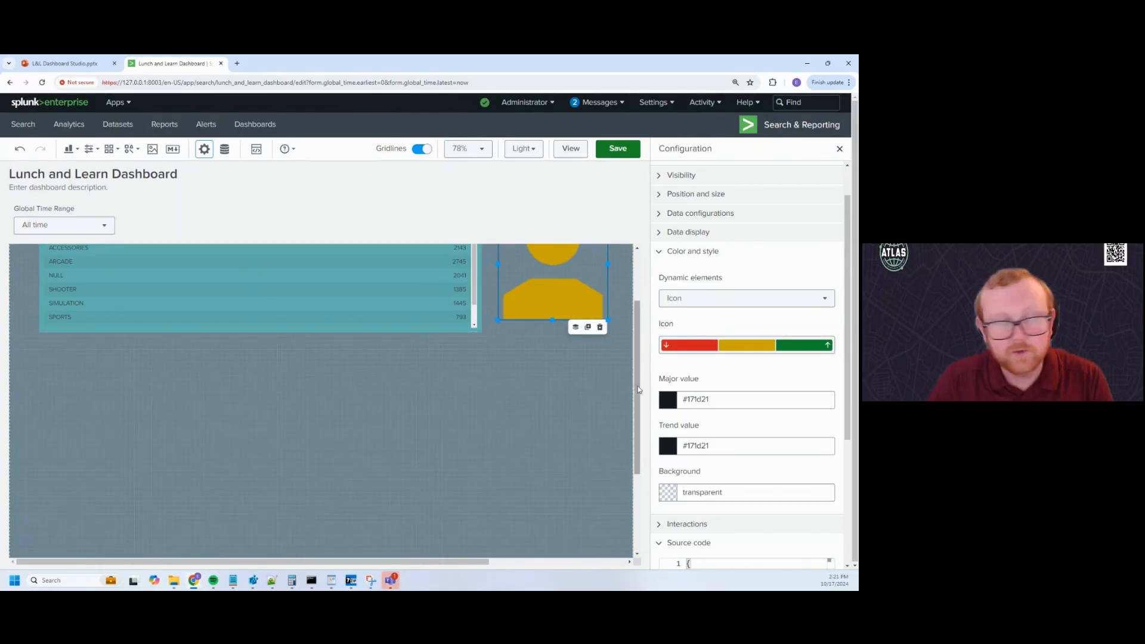
pyautogui.scroll(3, 628, 402)
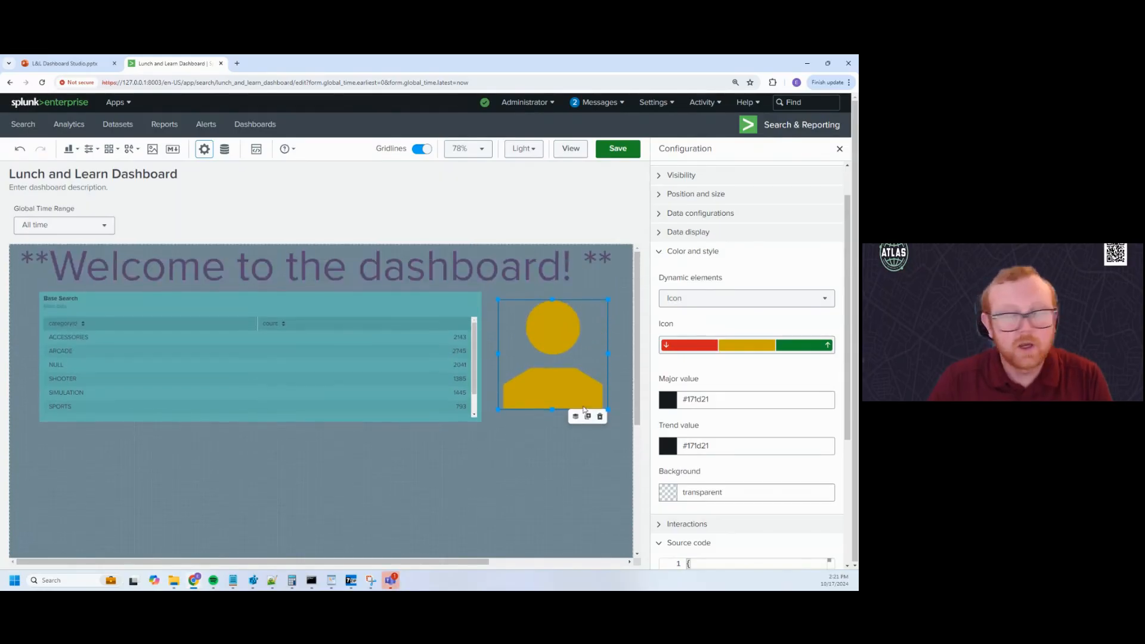
pyautogui.click(557, 206)
pyautogui.click(572, 374)
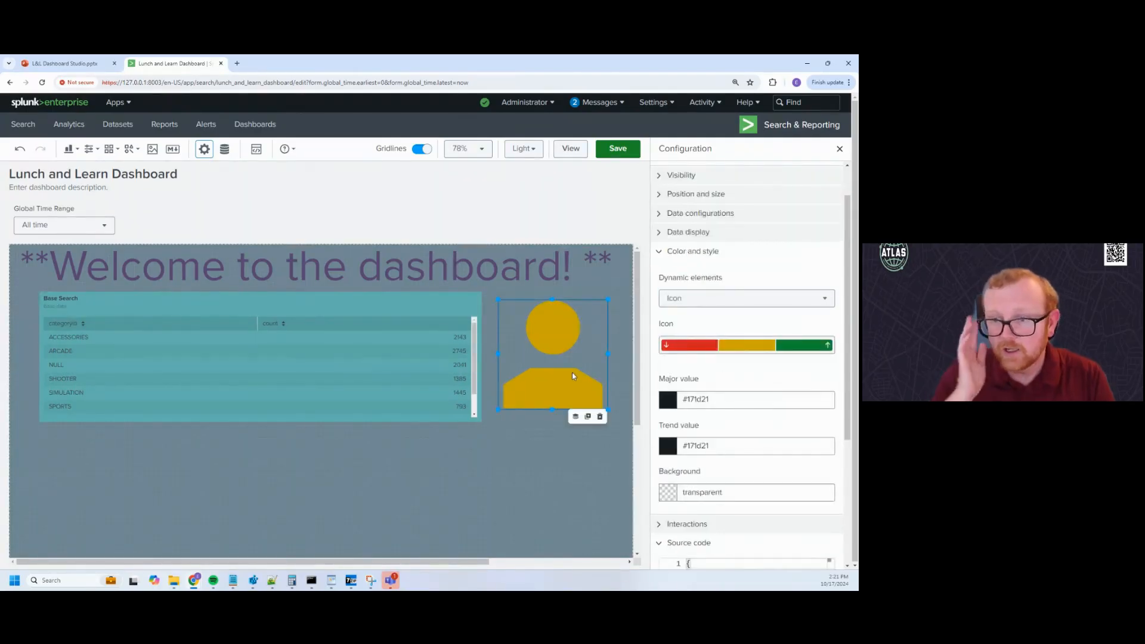
pyautogui.click(381, 359)
pyautogui.click(386, 201)
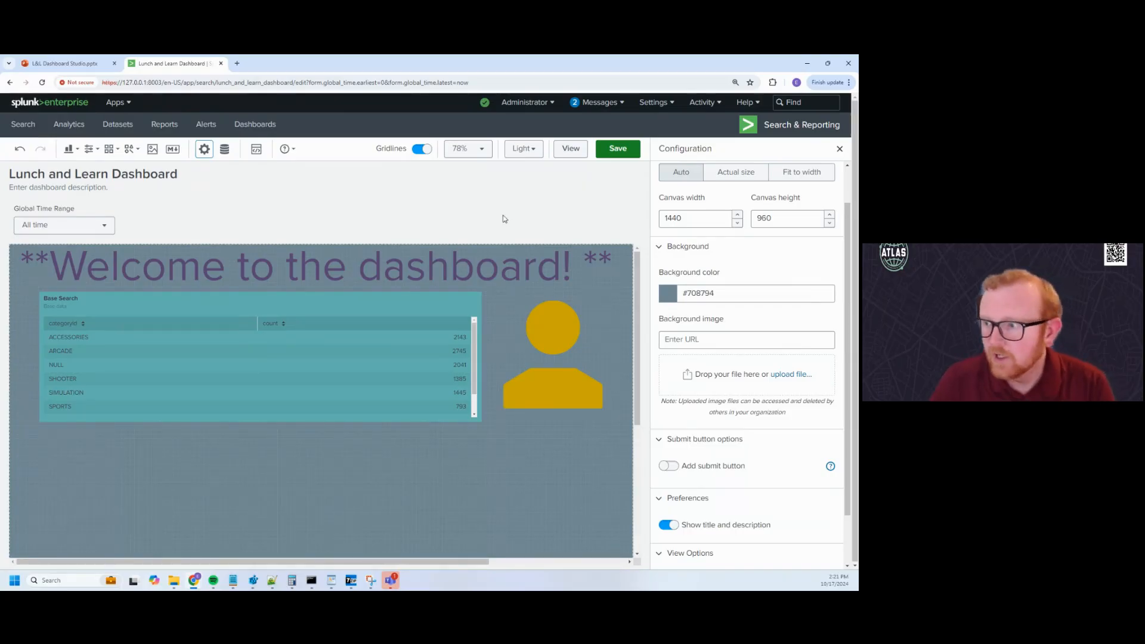
# Add an interaction to the Base Search table with Set tokens as its on-click action
pyautogui.click(384, 375)
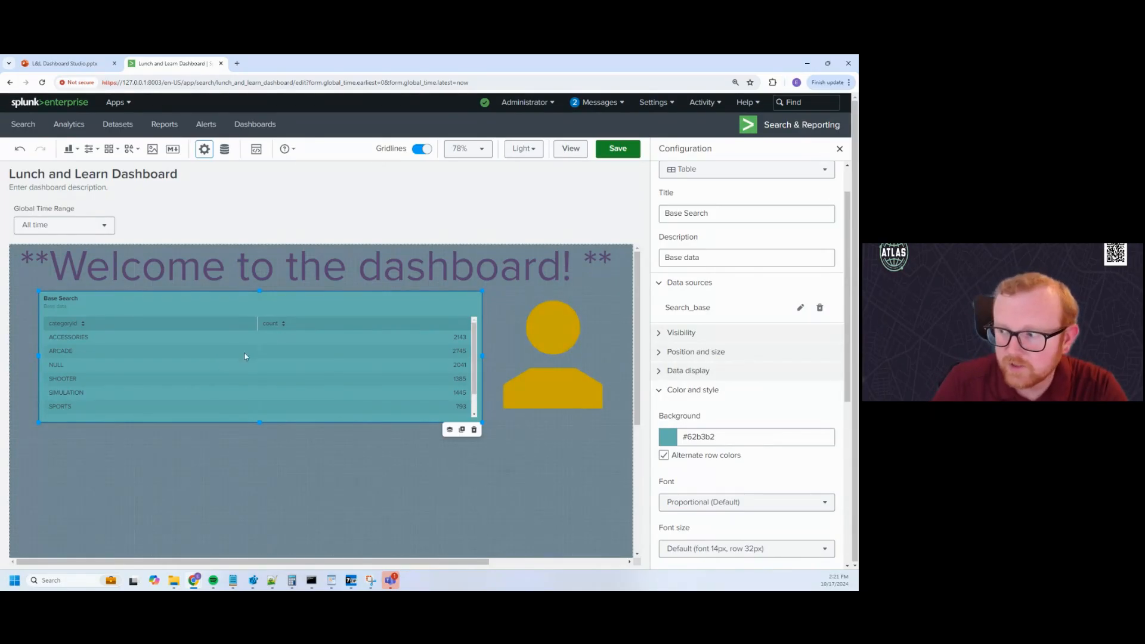
pyautogui.click(660, 389)
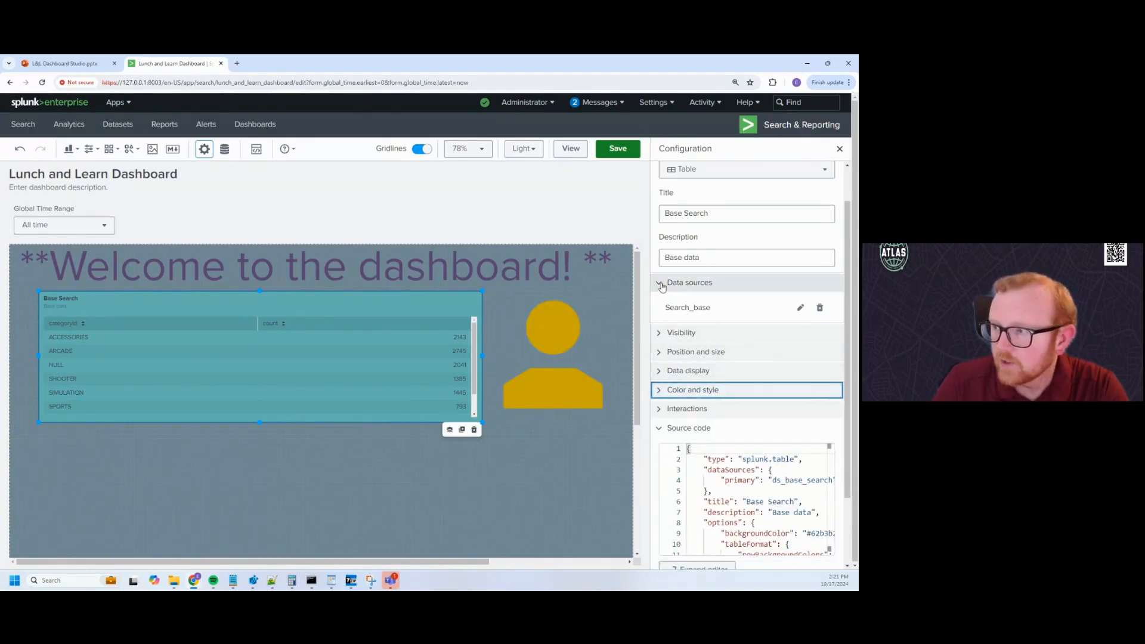
pyautogui.click(661, 284)
pyautogui.scroll(-1, 660, 358)
pyautogui.click(658, 350)
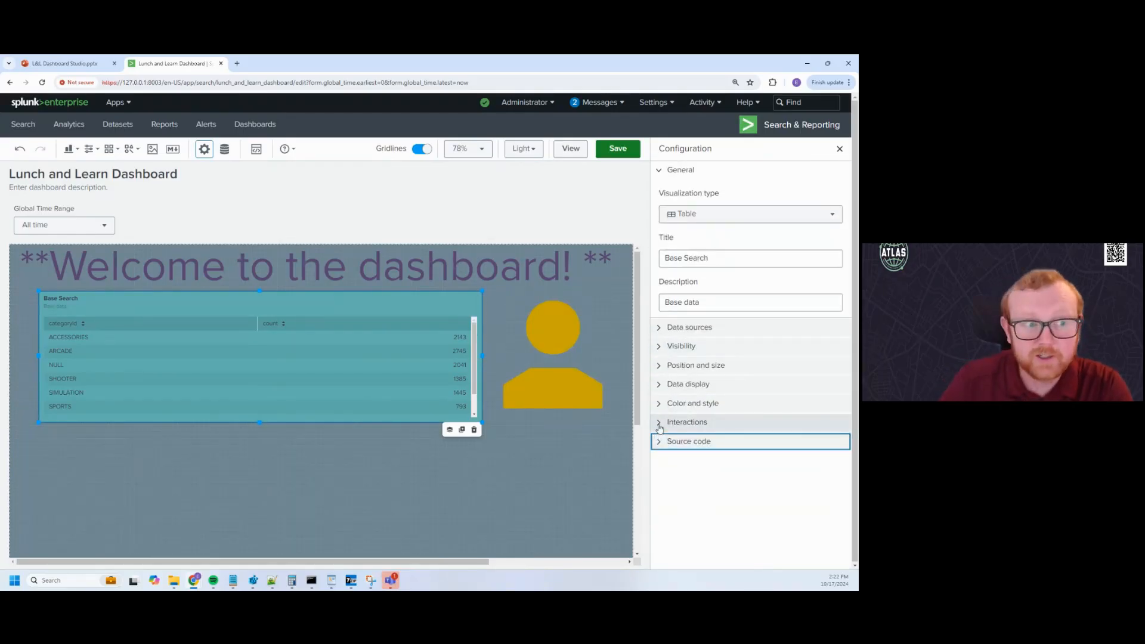
pyautogui.click(659, 426)
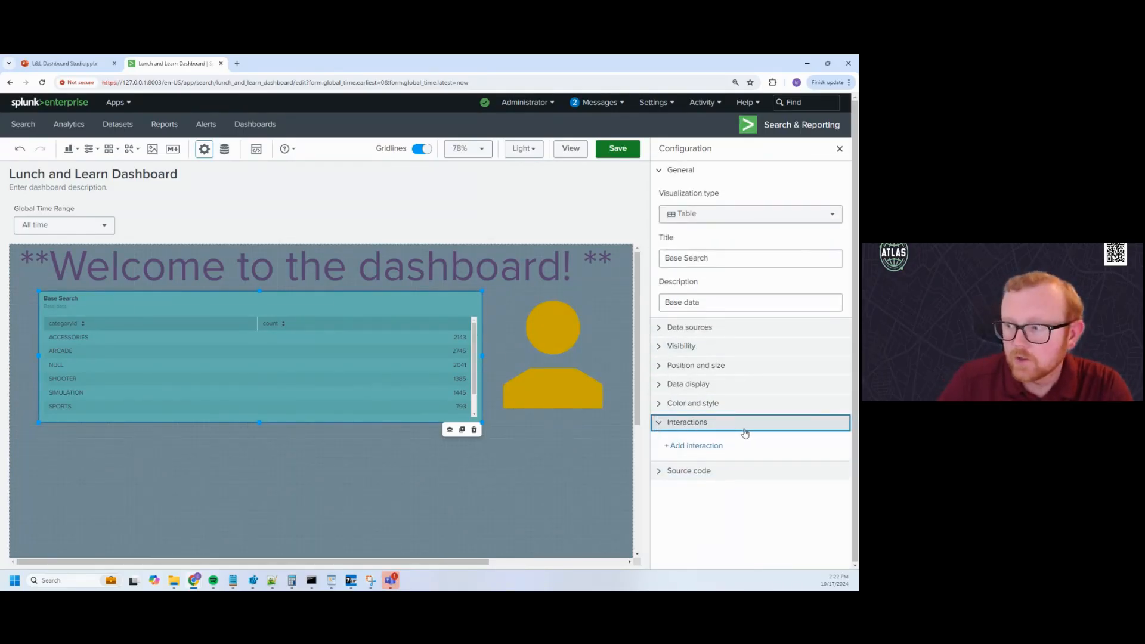
pyautogui.click(696, 446)
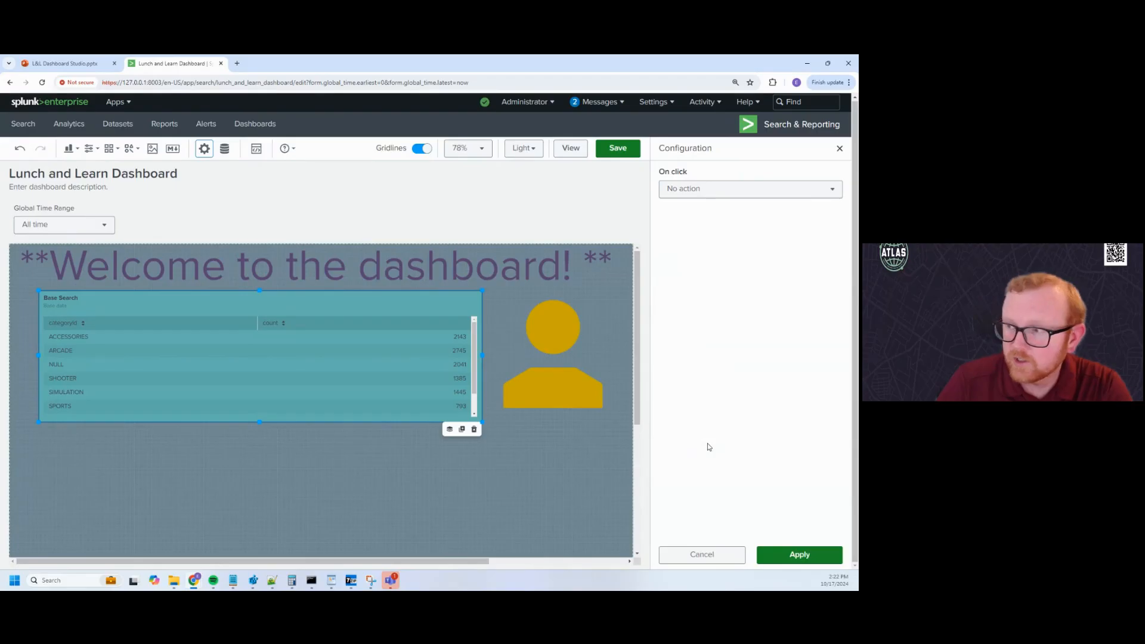
pyautogui.click(726, 196)
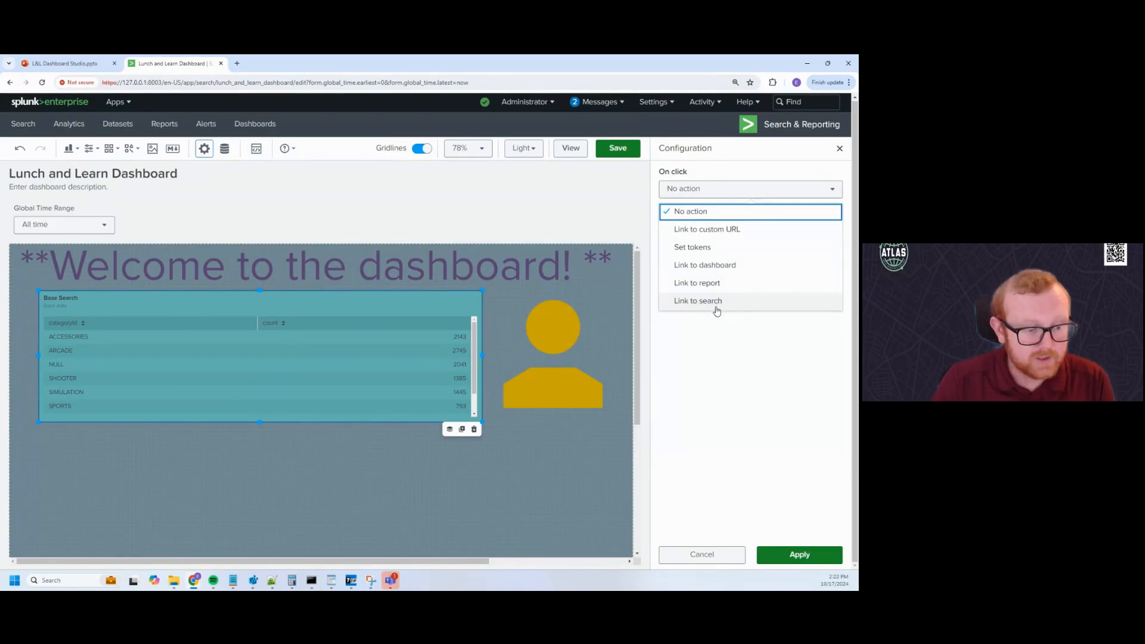
pyautogui.click(723, 253)
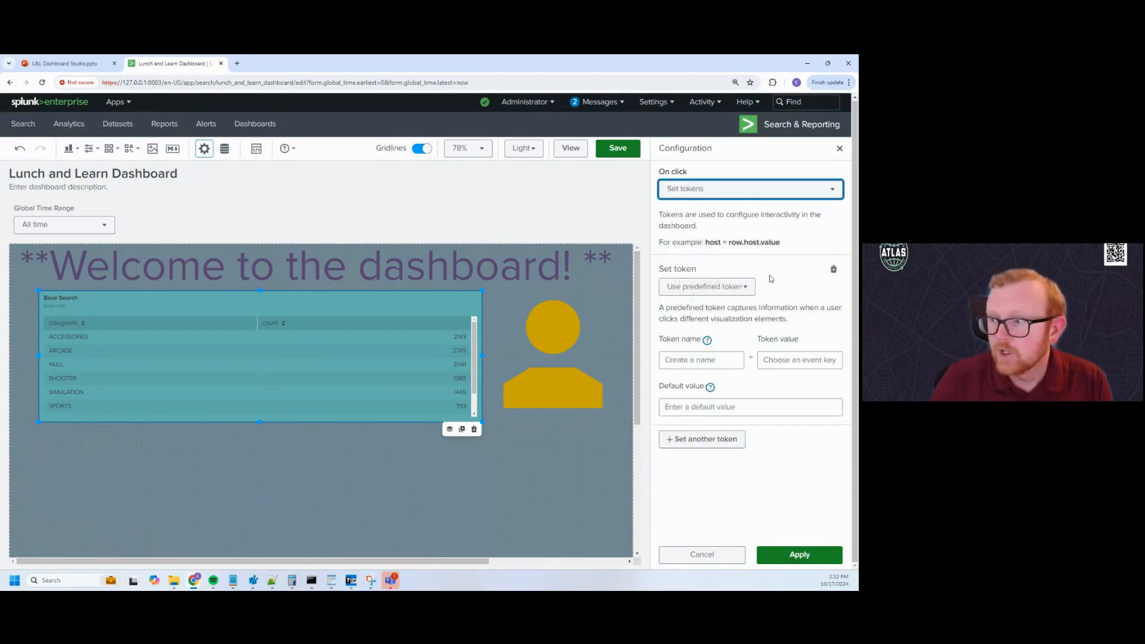
# Keep the predefined token type for the table's interaction and name the token category
pyautogui.click(752, 287)
pyautogui.click(753, 287)
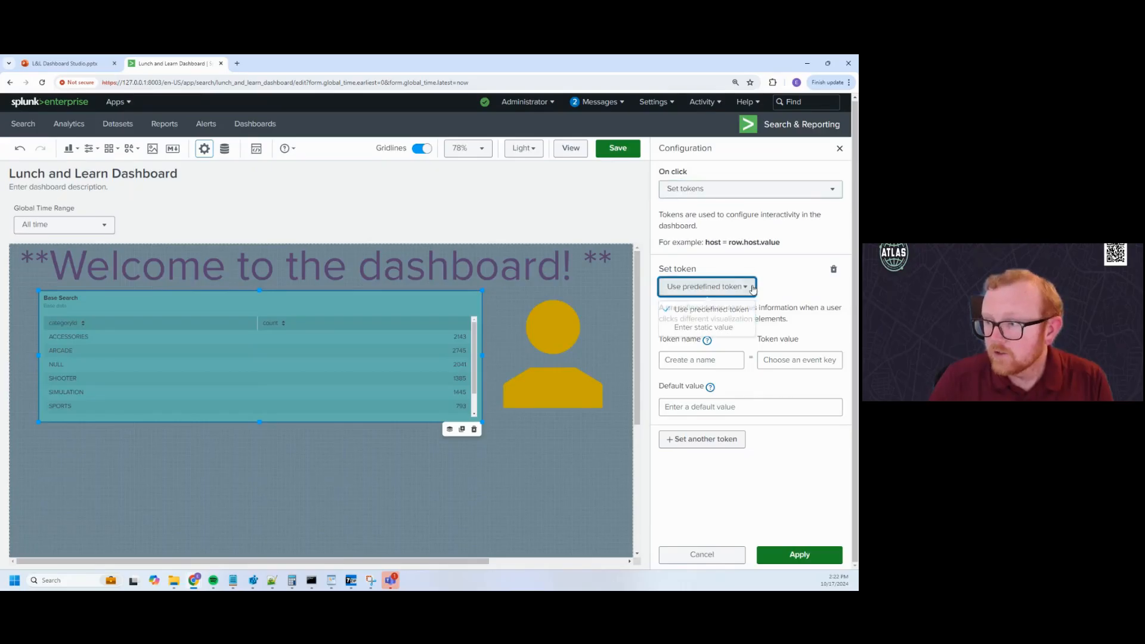
pyautogui.click(719, 359)
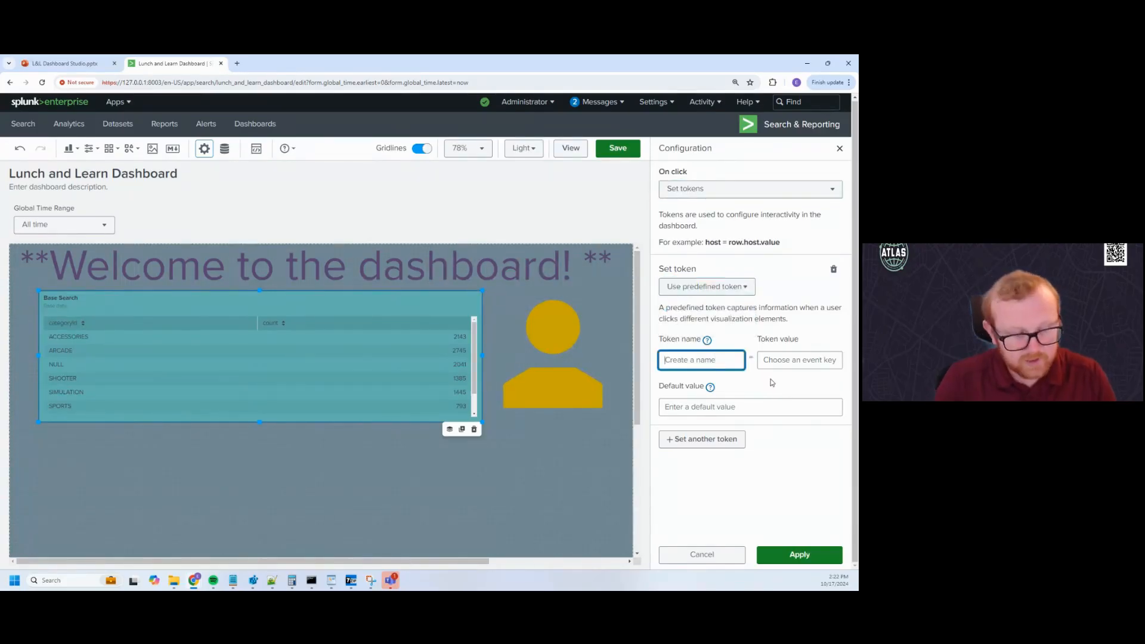
pyautogui.write('ca')
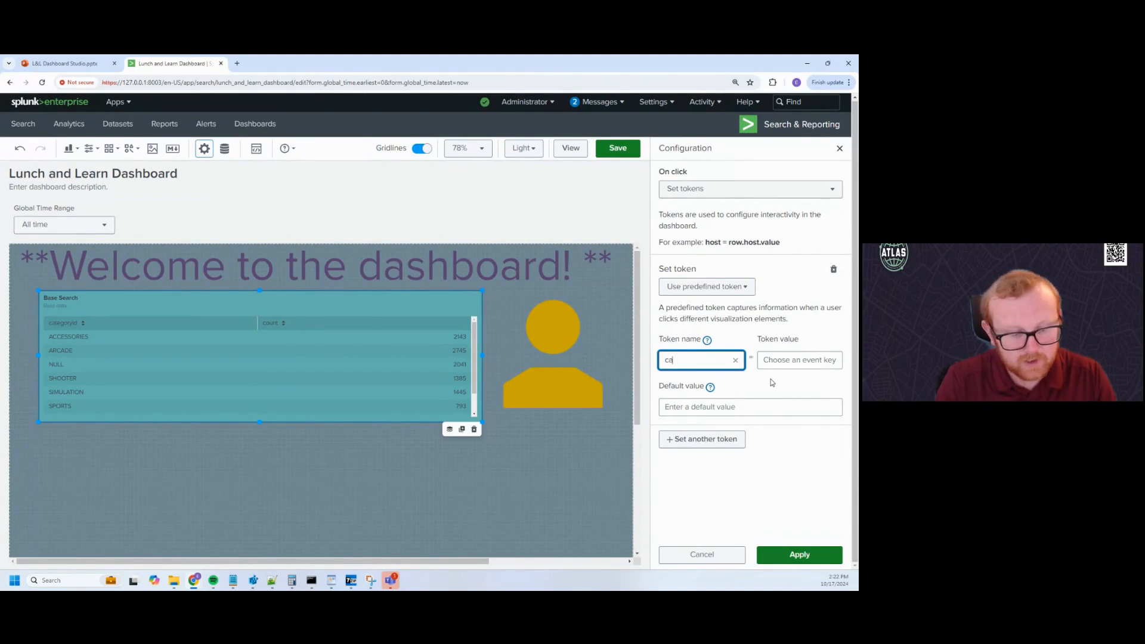
pyautogui.write('tergory')
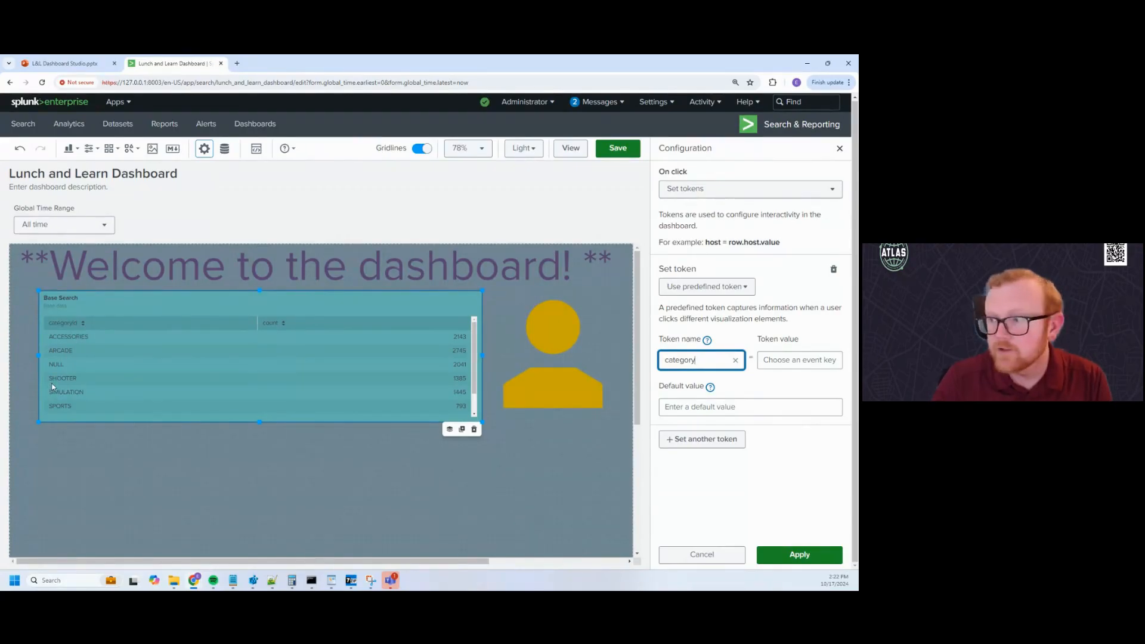
# Set the category token's value to row.categoryId.value and apply the table's interaction
pyautogui.click(783, 361)
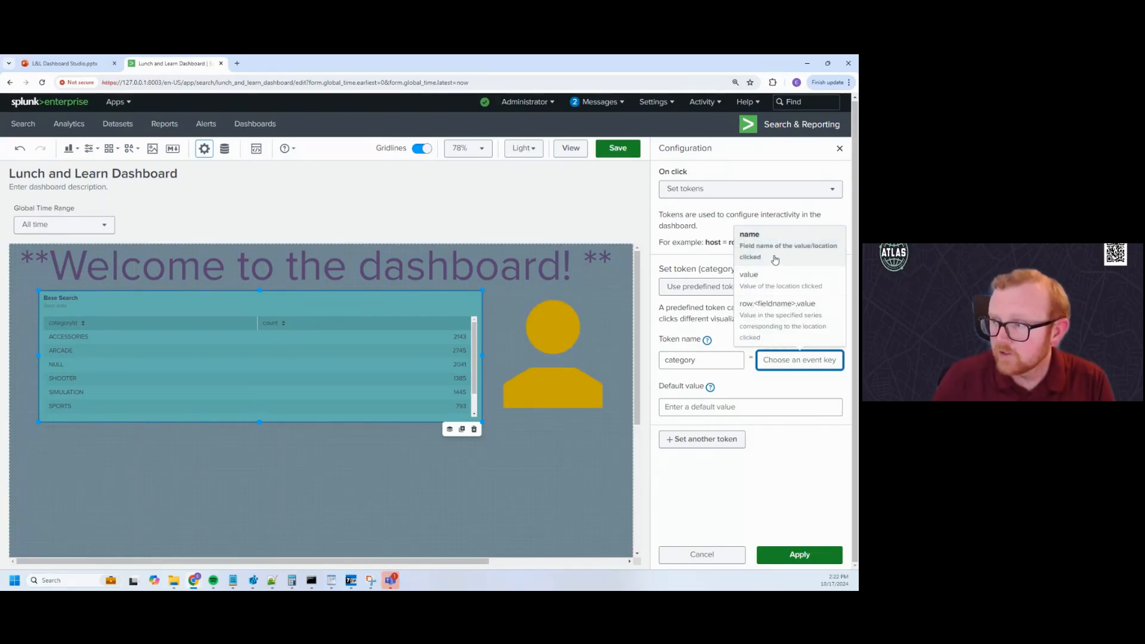
pyautogui.click(781, 336)
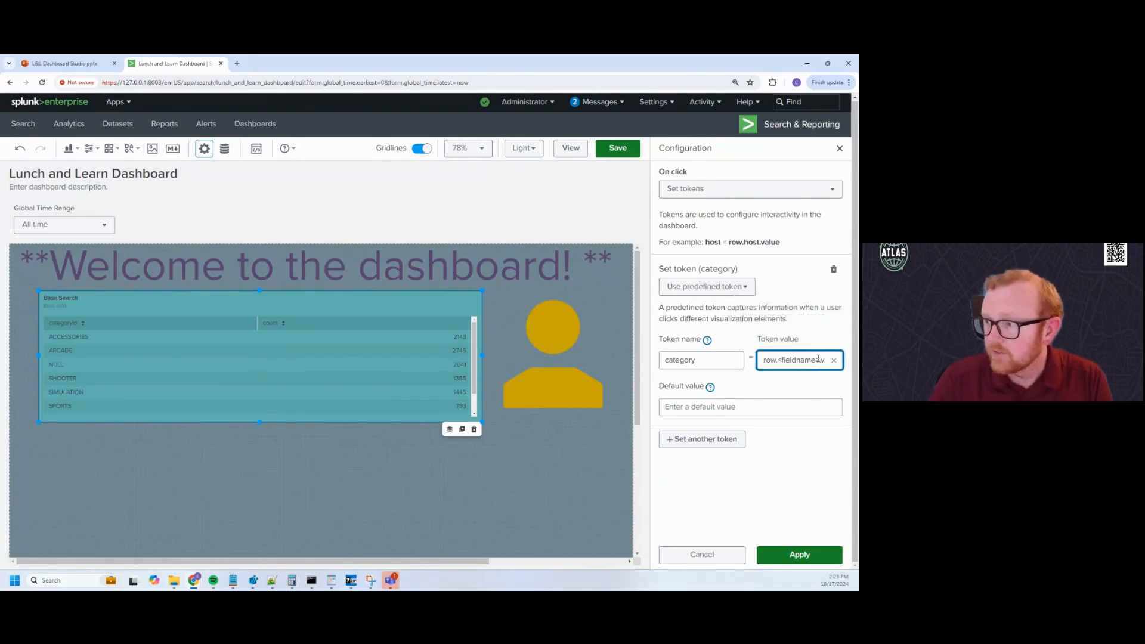
pyautogui.moveTo(821, 359); pyautogui.dragTo(777, 359)
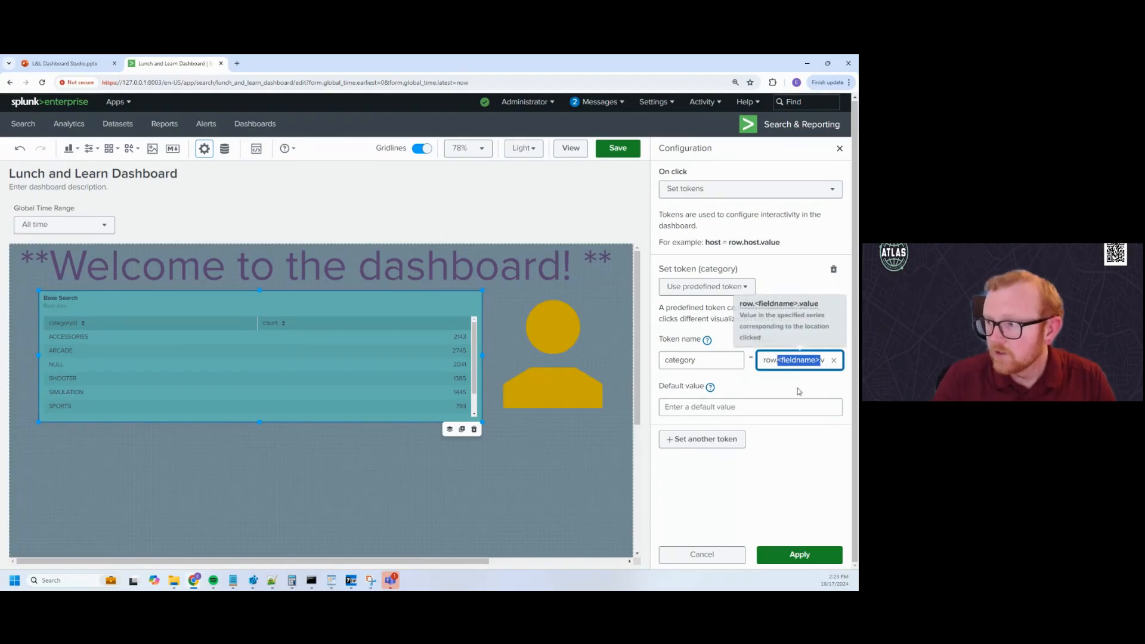
pyautogui.press('BackSpace')
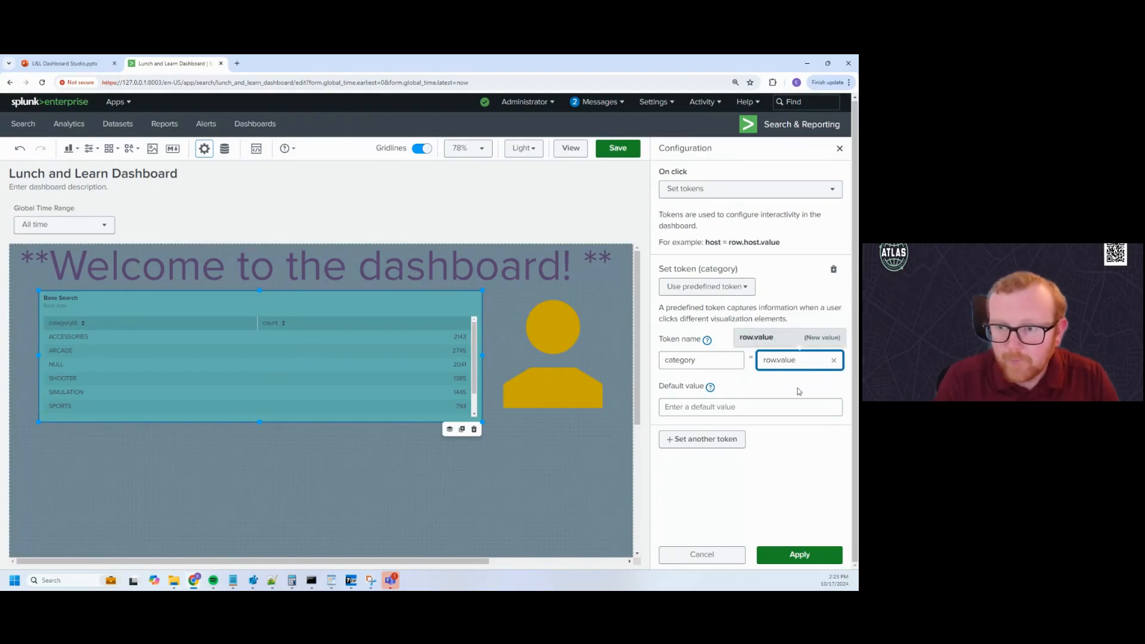
pyautogui.write('category')
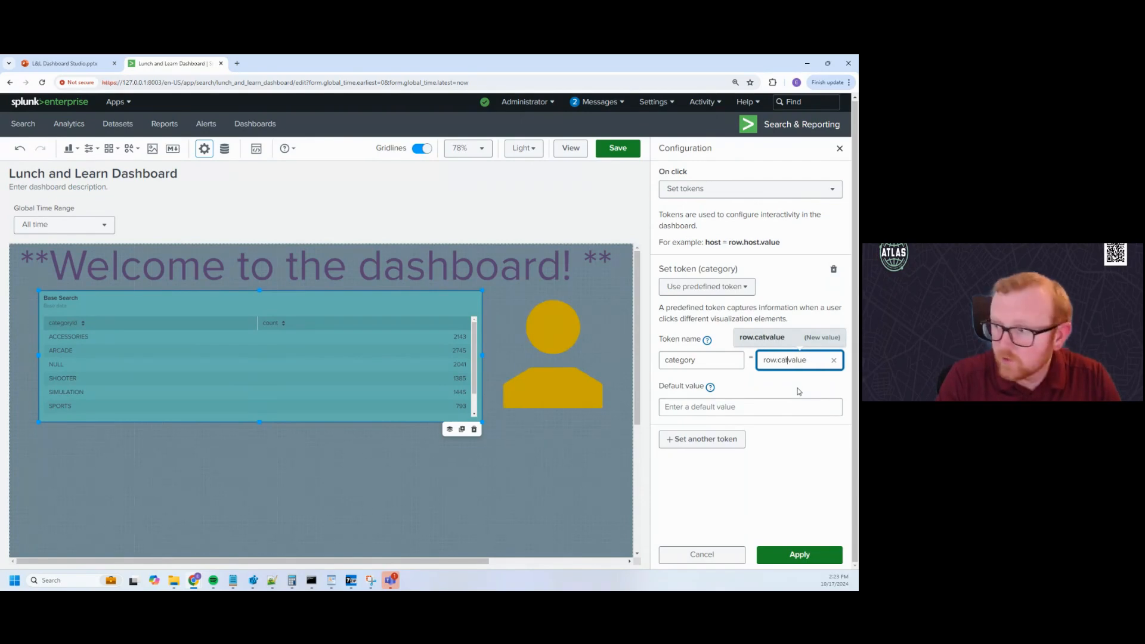
pyautogui.write('Id.')
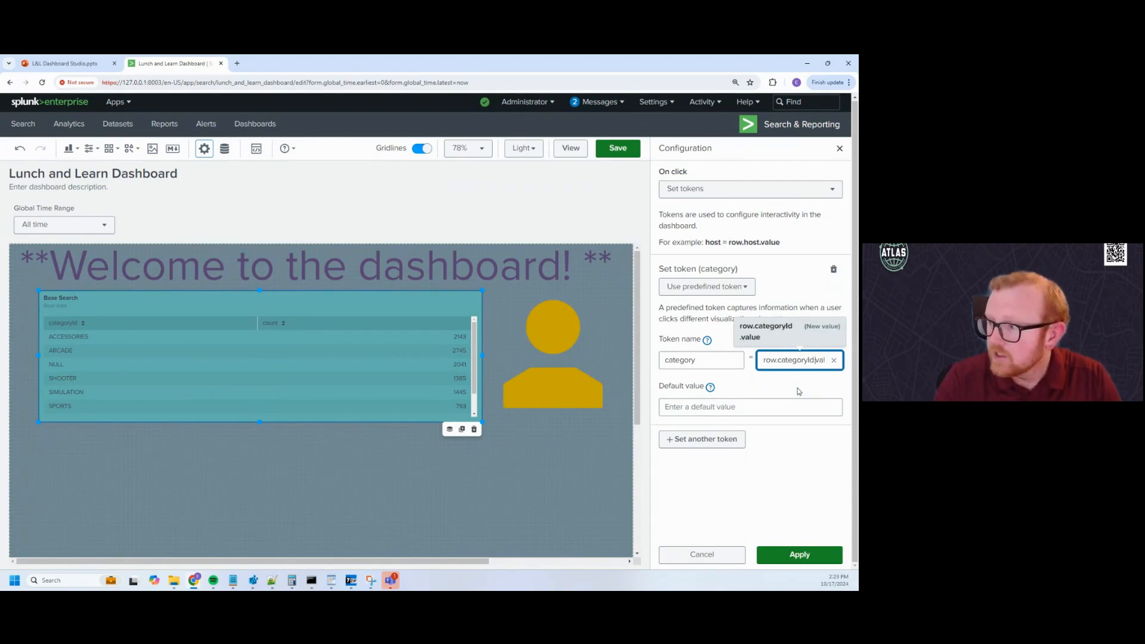
pyautogui.click(801, 387)
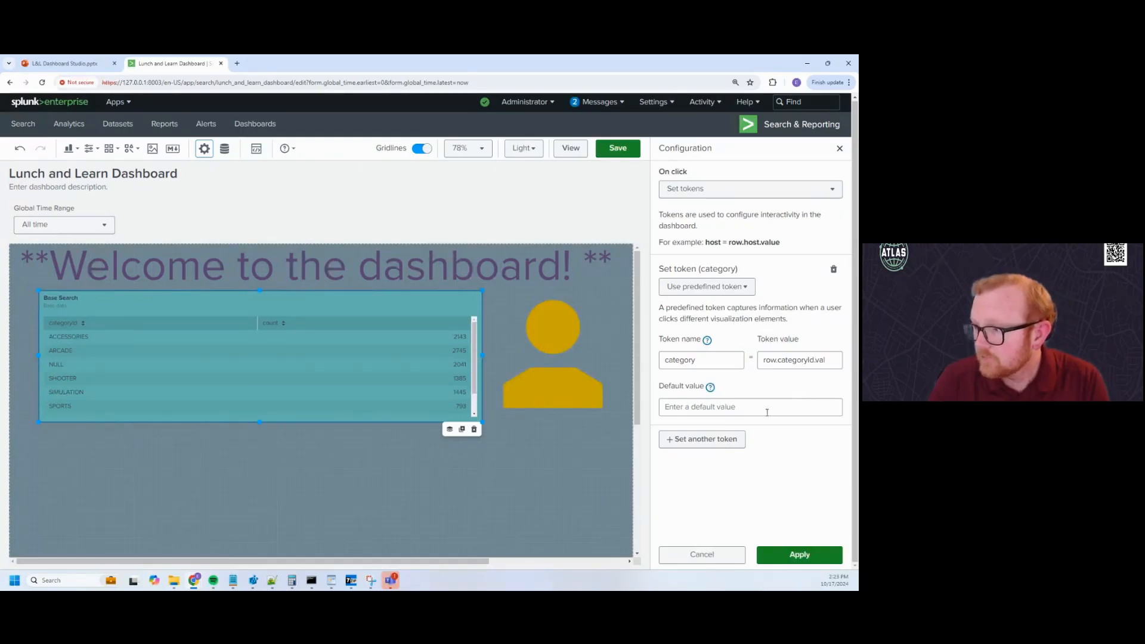
pyautogui.moveTo(710, 389)
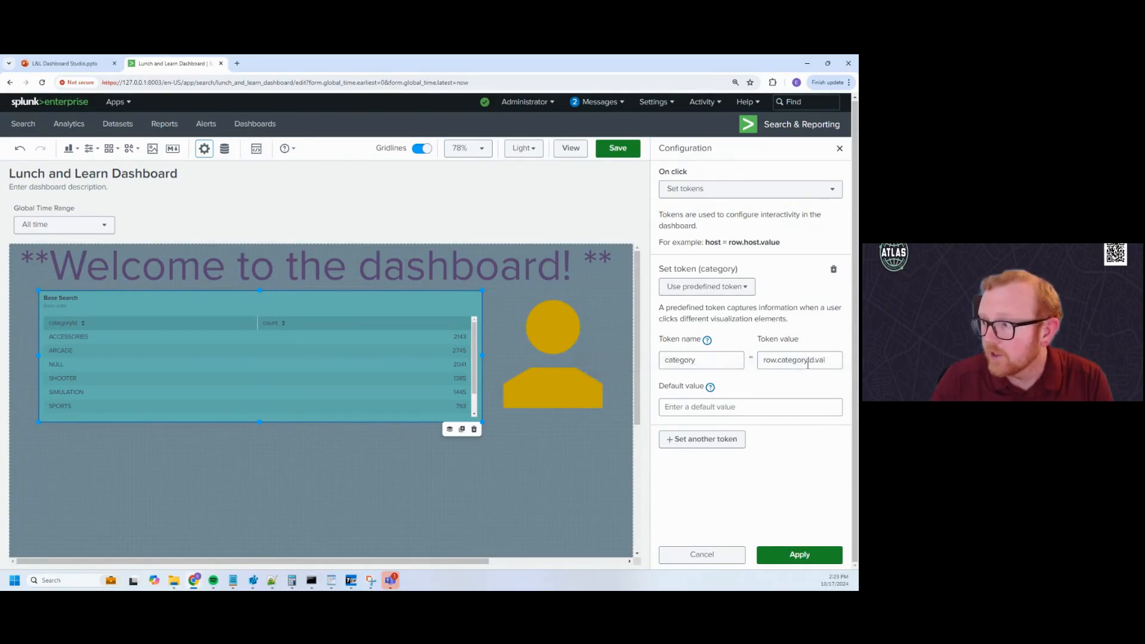
pyautogui.click(779, 555)
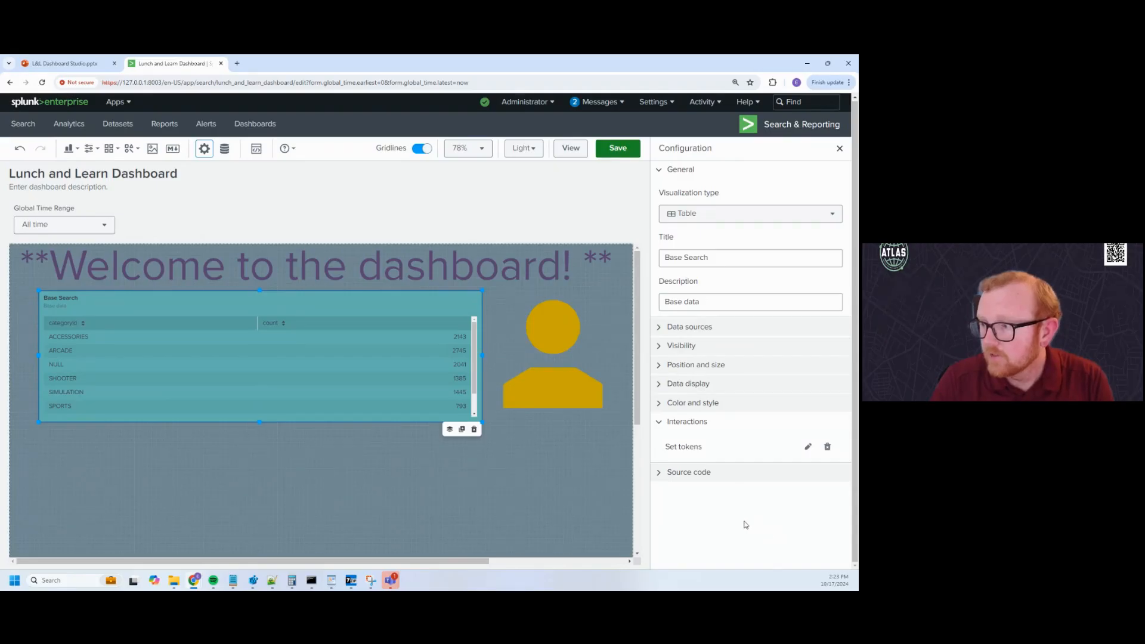
# Change the person icon's visualization ID to viz_icon in its source code settings
pyautogui.click(561, 399)
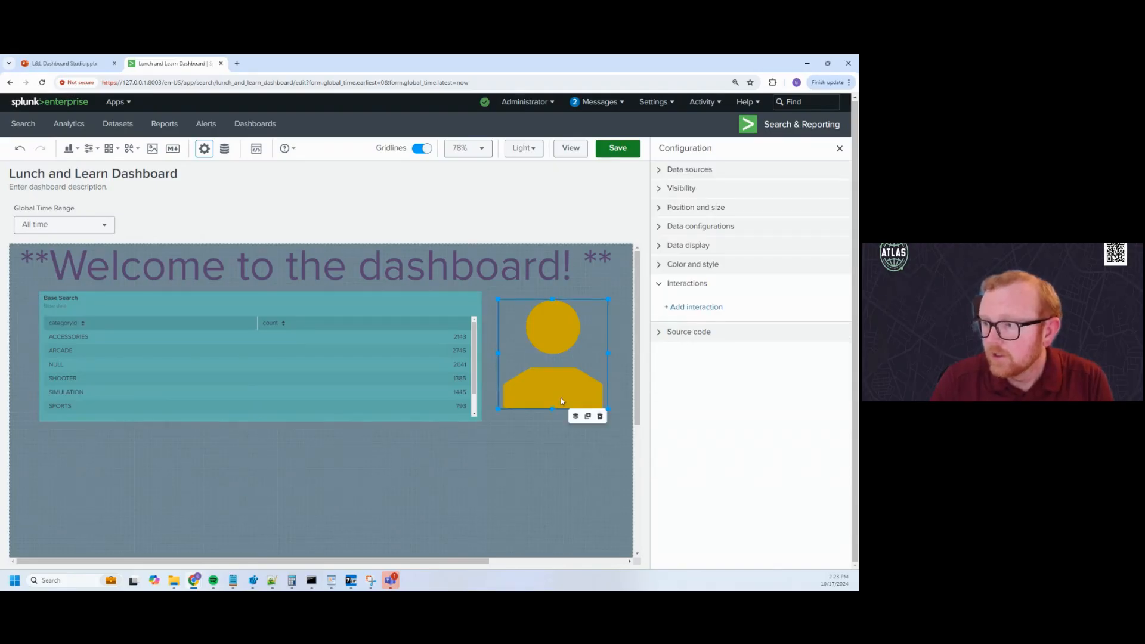
pyautogui.click(667, 338)
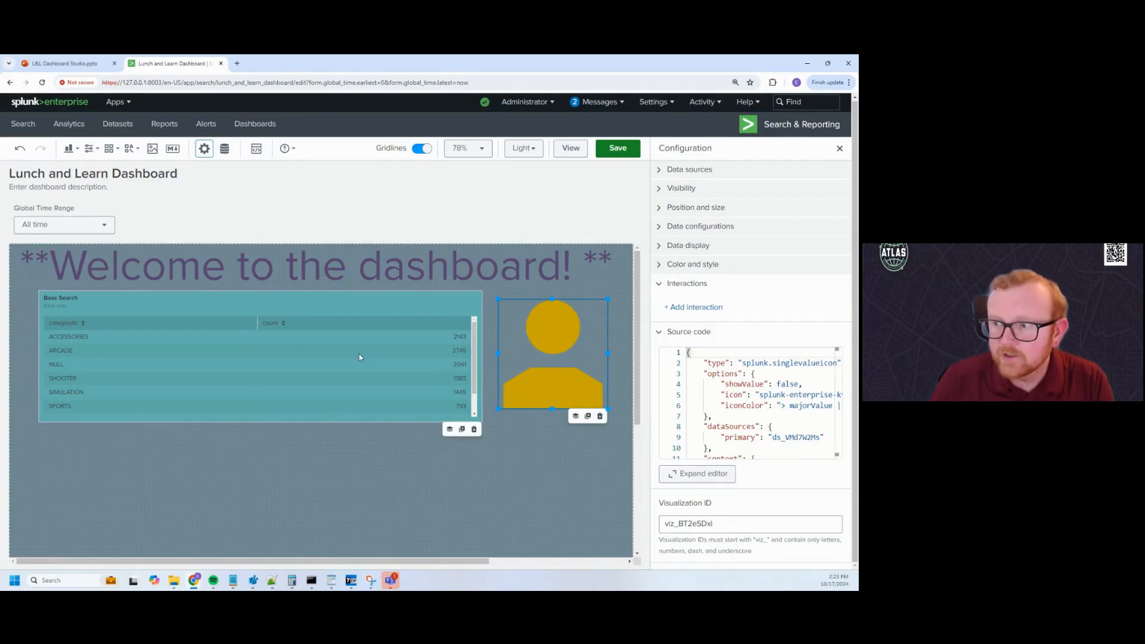
pyautogui.moveTo(732, 528); pyautogui.dragTo(679, 525)
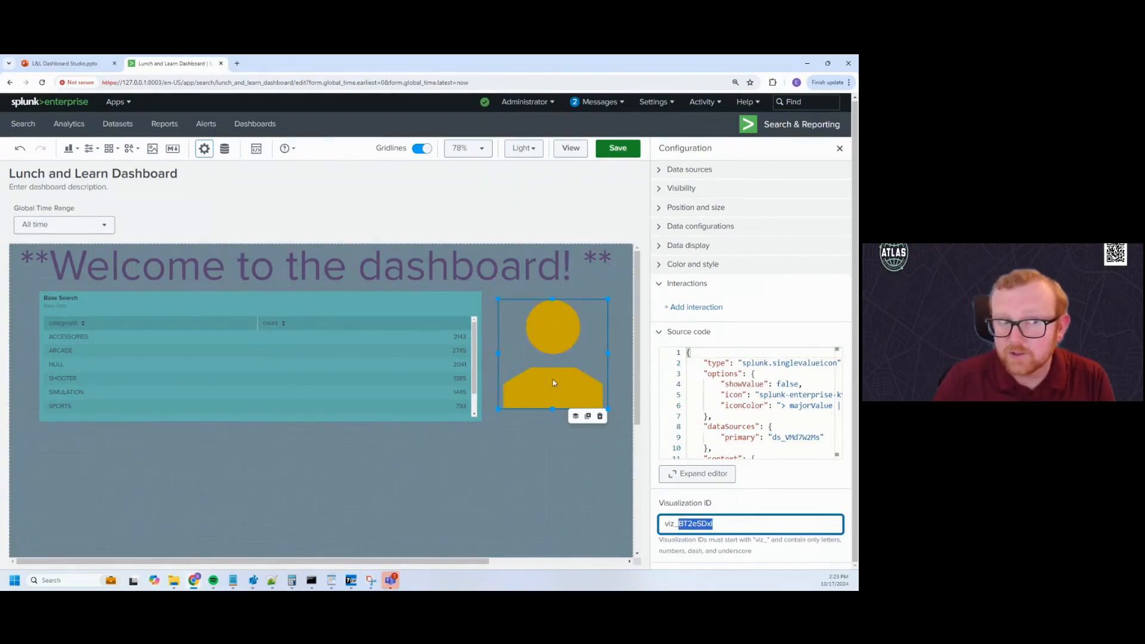
pyautogui.moveTo(714, 525); pyautogui.dragTo(680, 527)
pyautogui.write('icon')
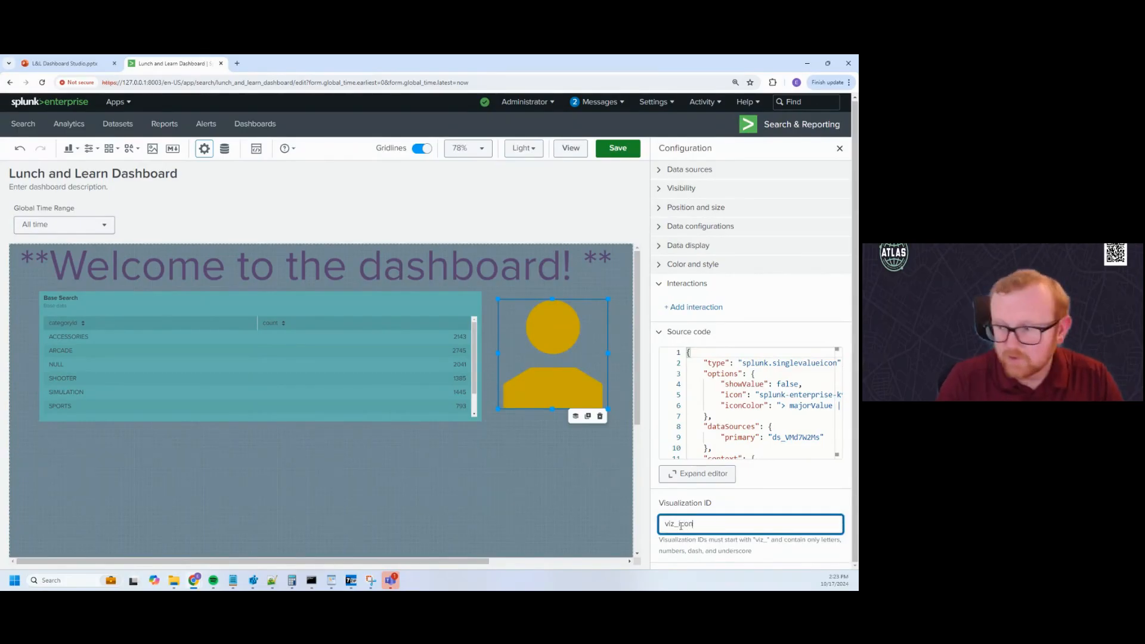
pyautogui.click(547, 458)
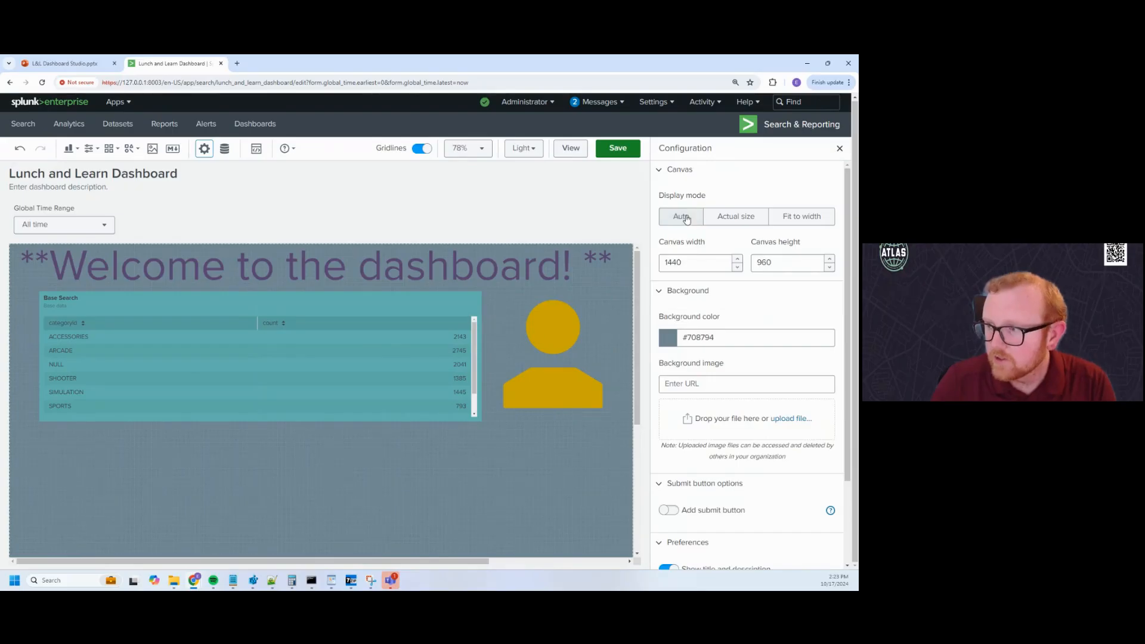
# Check Search_base's data source ID, and change the data source ID of chain search Search_1 to ds_chain_1
pyautogui.click(225, 150)
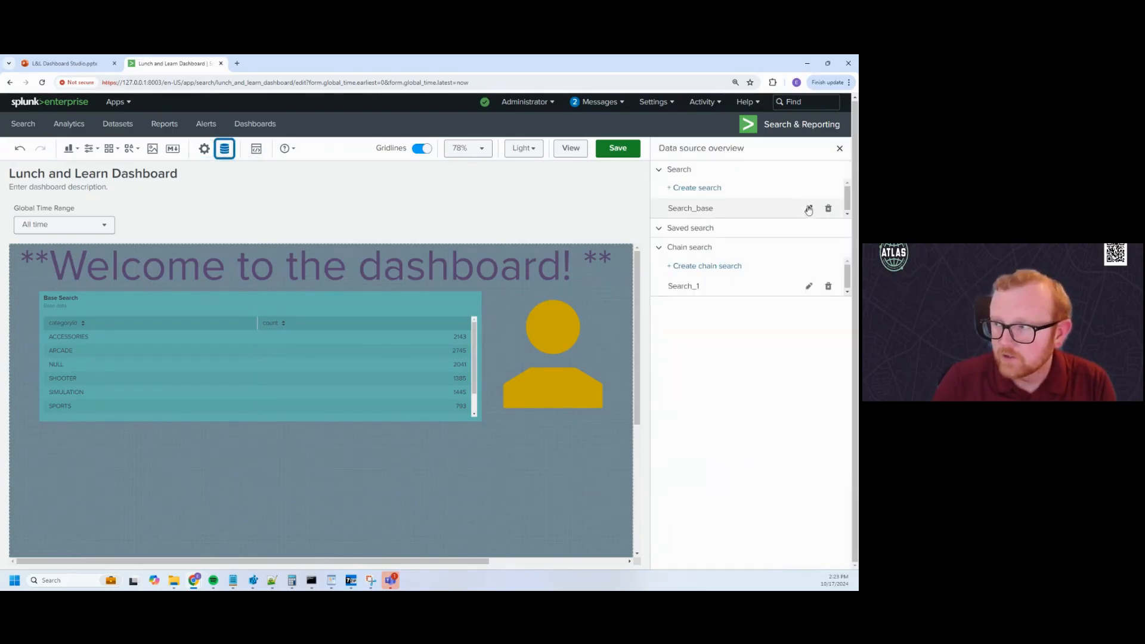
pyautogui.click(808, 206)
pyautogui.scroll(-3, 807, 213)
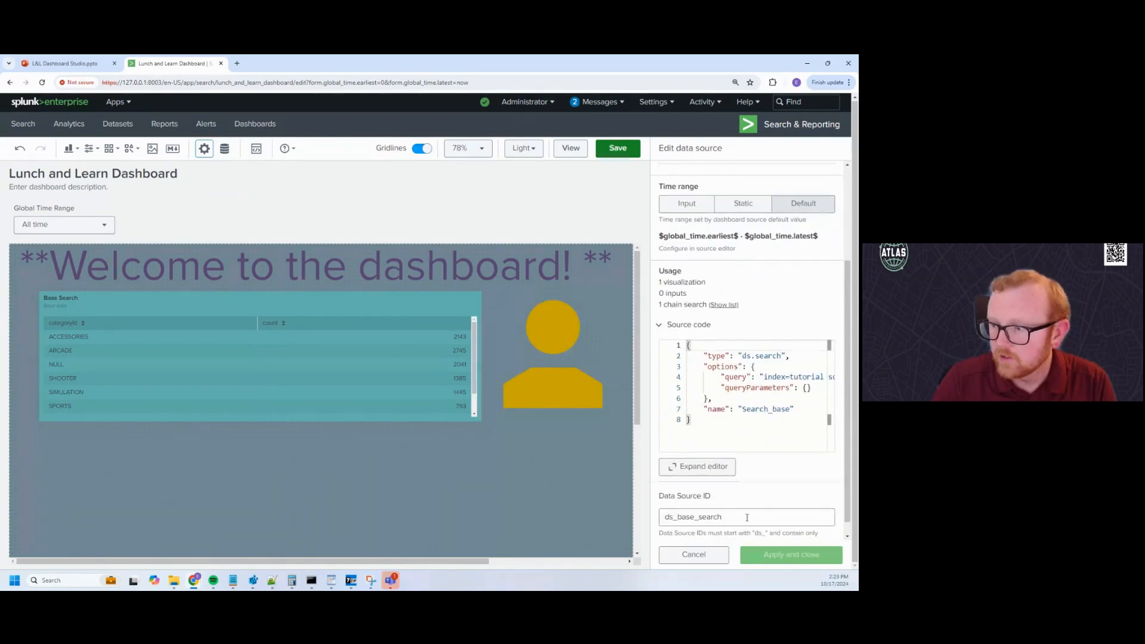
pyautogui.click(715, 556)
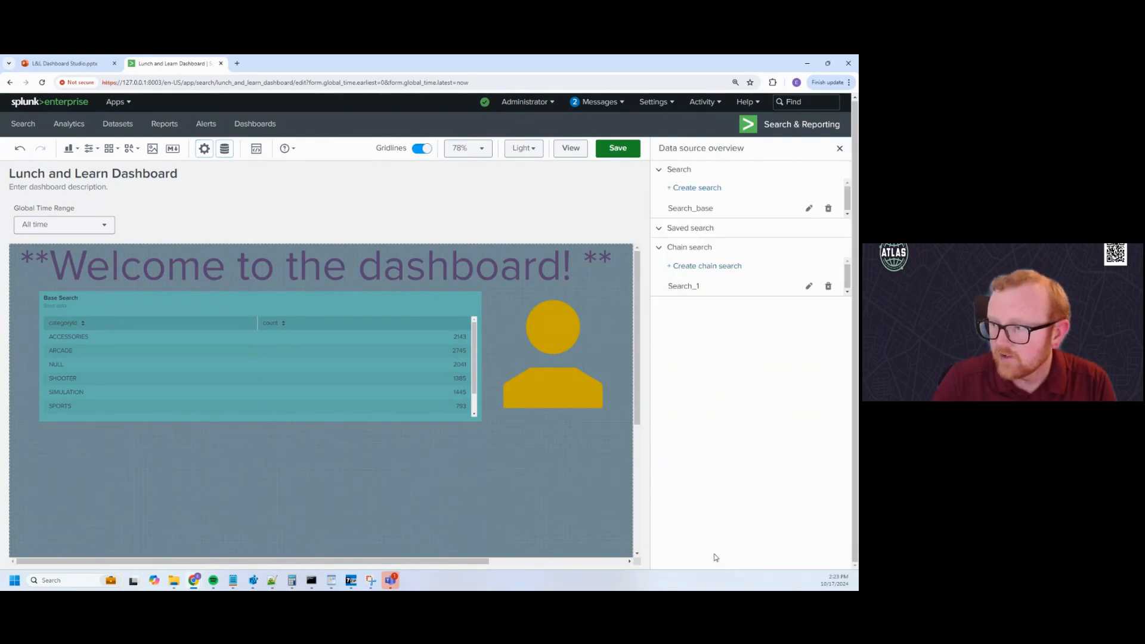
pyautogui.click(809, 287)
pyautogui.scroll(-5, 754, 516)
pyautogui.moveTo(719, 501); pyautogui.dragTo(677, 504)
pyautogui.write('chain_12')
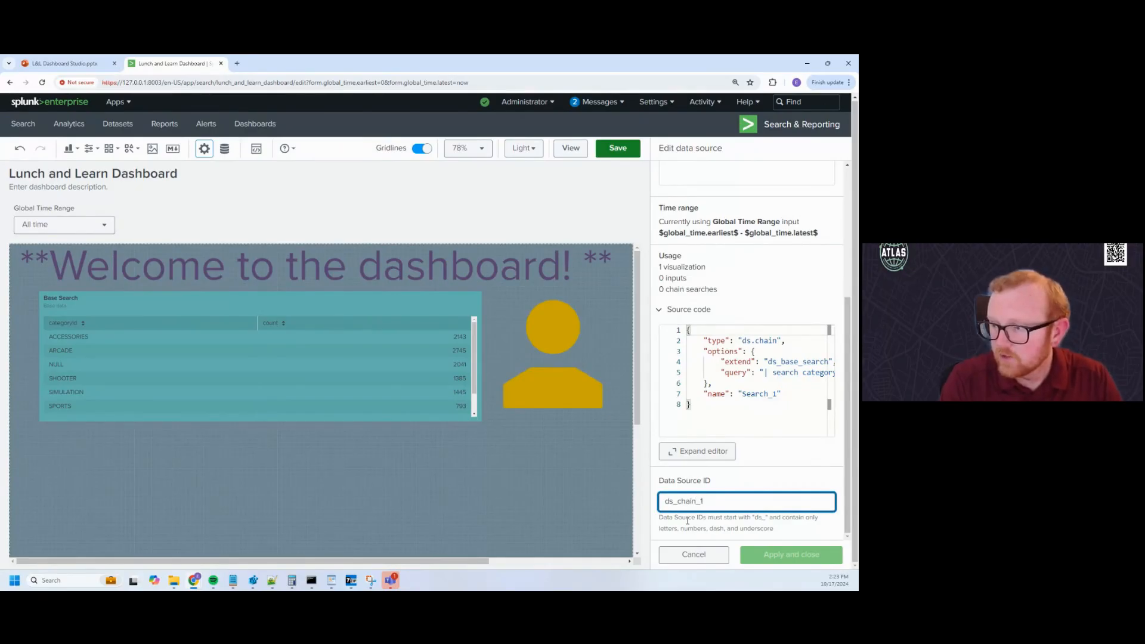
pyautogui.click(787, 554)
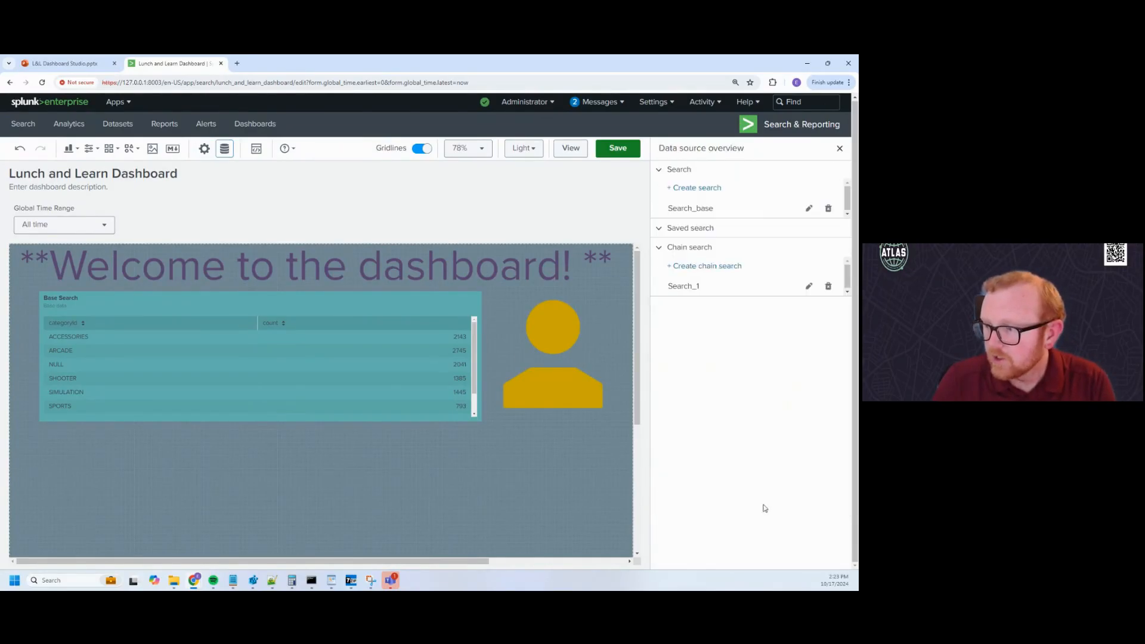
# Save the Lunch and Learn Dashboard and show it in view mode
pyautogui.click(357, 352)
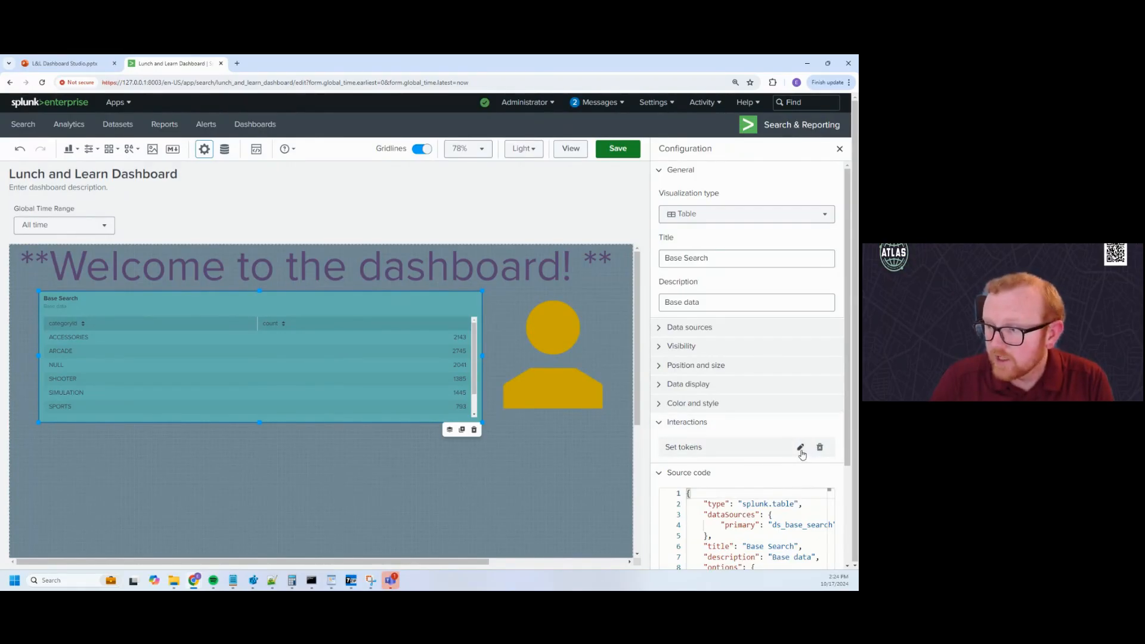
pyautogui.click(570, 234)
pyautogui.click(607, 148)
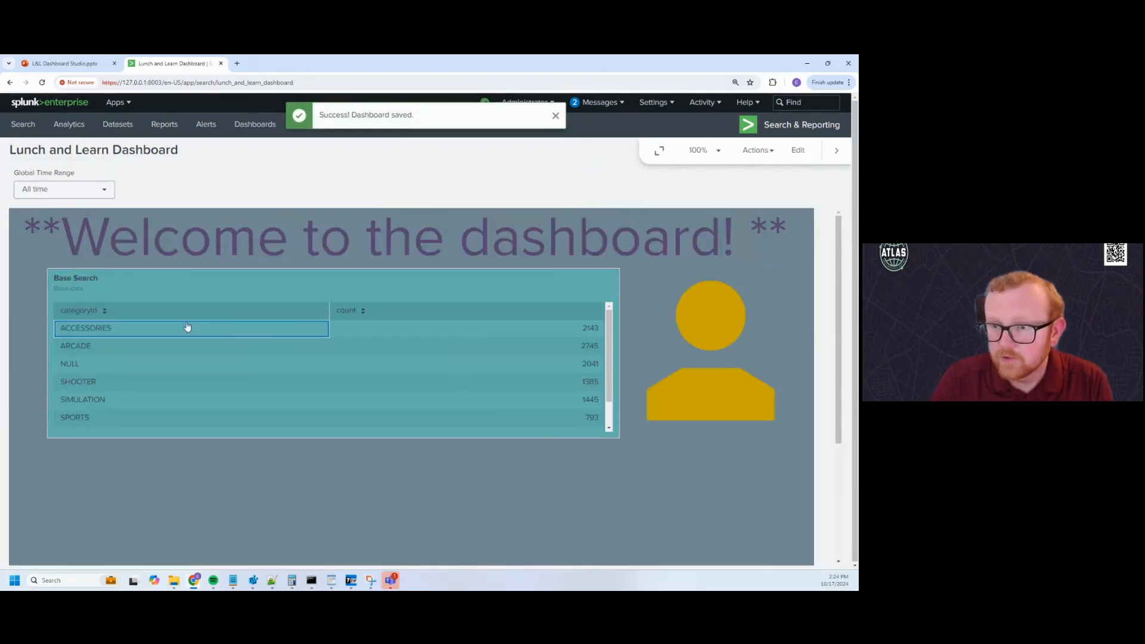
# Test the Base Search table's token interaction by choosing several category rows, ending with SPORTS
pyautogui.click(78, 349)
pyautogui.click(79, 365)
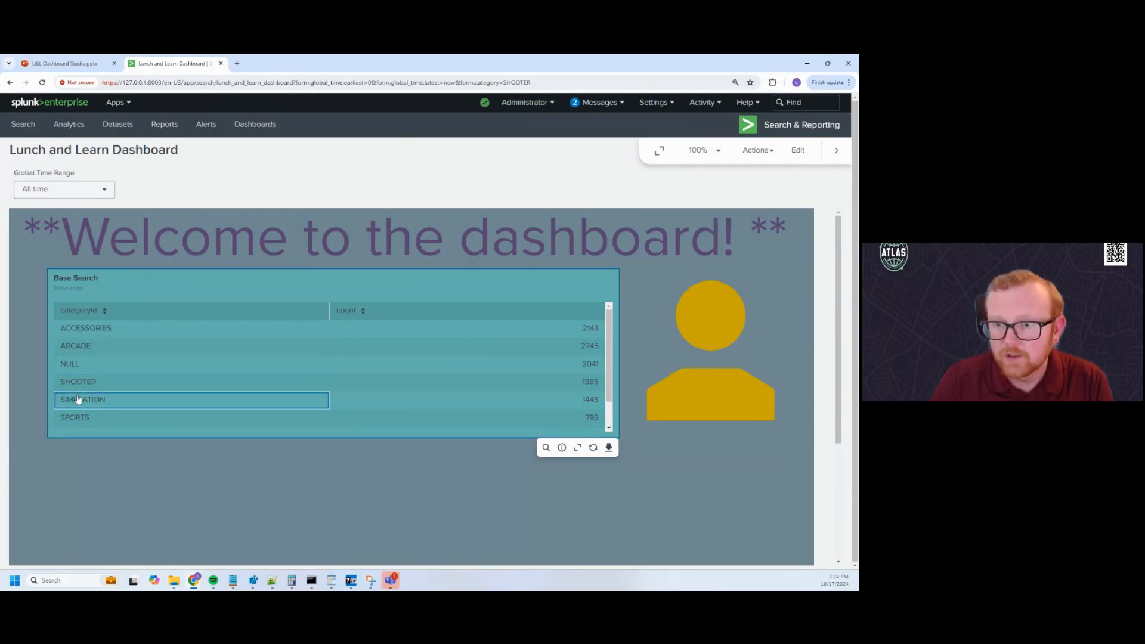
pyautogui.click(81, 420)
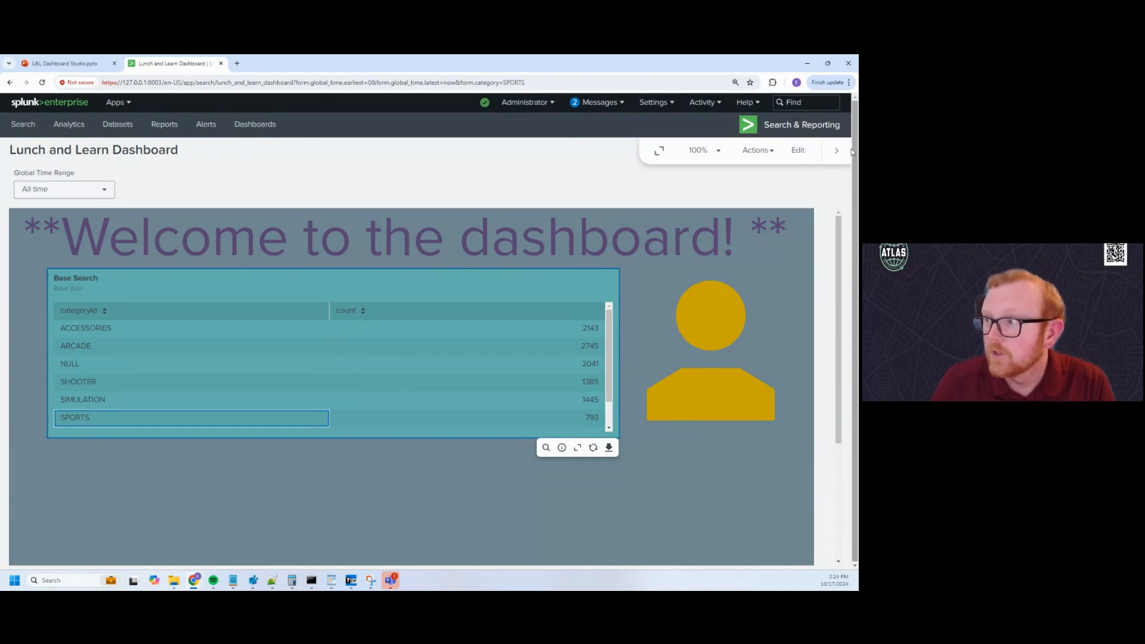
# Return the dashboard to edit mode and extend the Base Search table downward to fit all category rows through TEE
pyautogui.click(799, 150)
pyautogui.moveTo(259, 421); pyautogui.dragTo(257, 455)
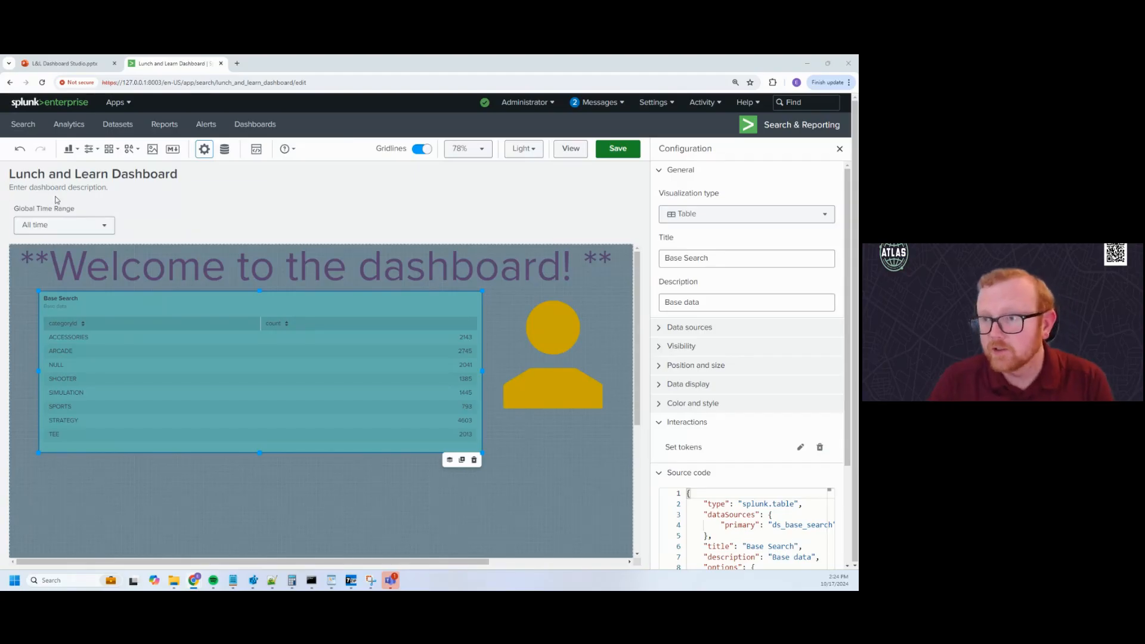
pyautogui.click(273, 222)
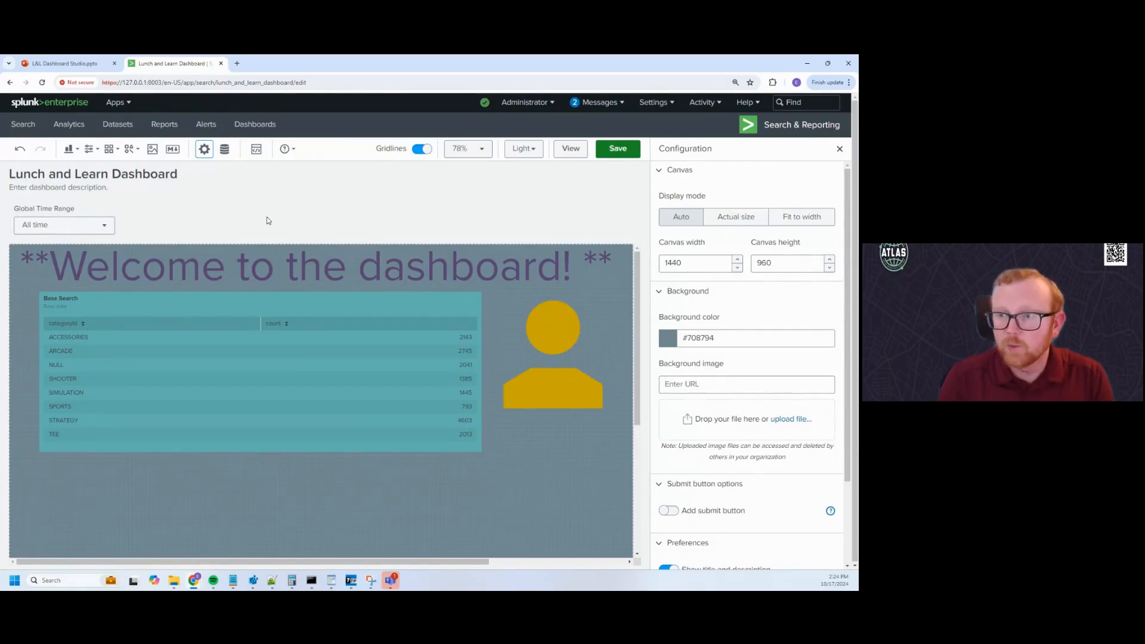
# Review the SPL query of the Search_base data source and close it without changes
pyautogui.click(224, 149)
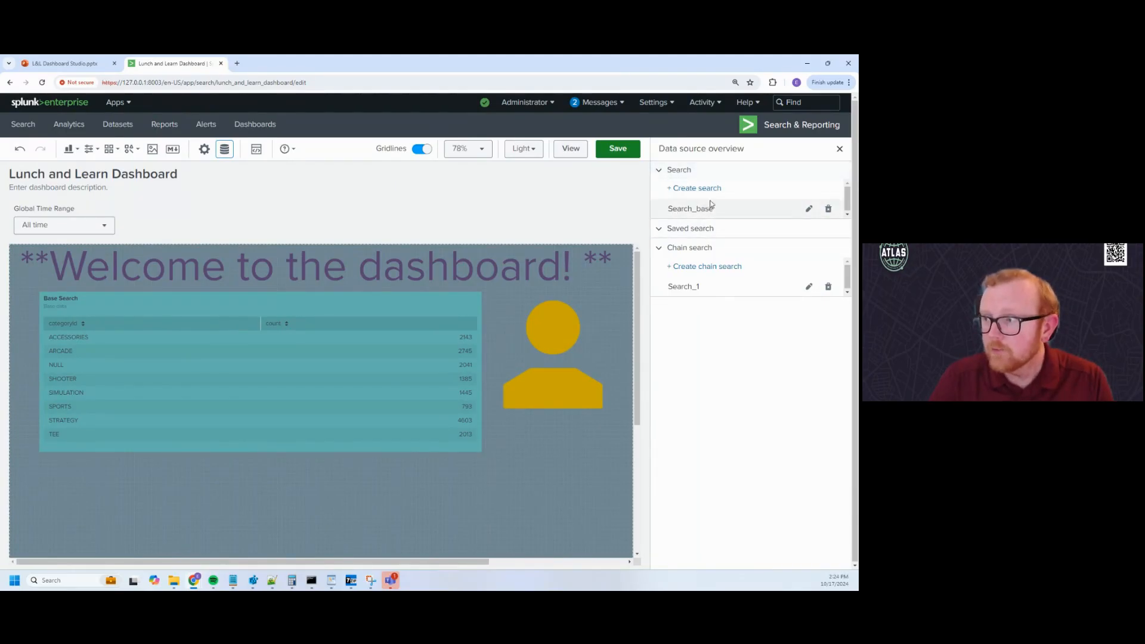
pyautogui.click(809, 209)
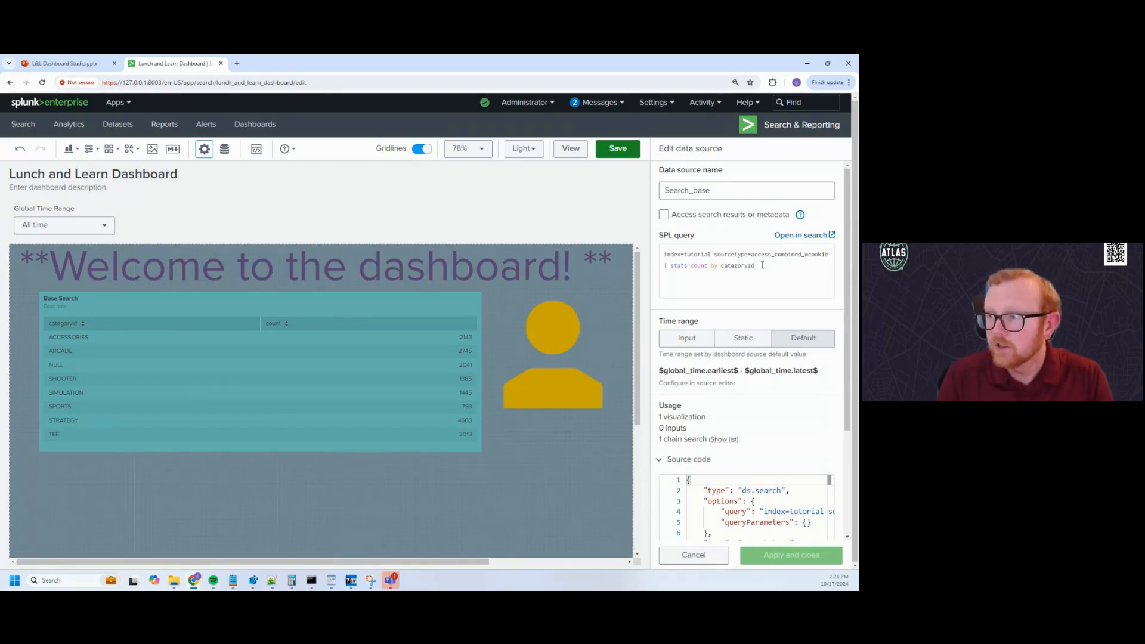
pyautogui.click(670, 559)
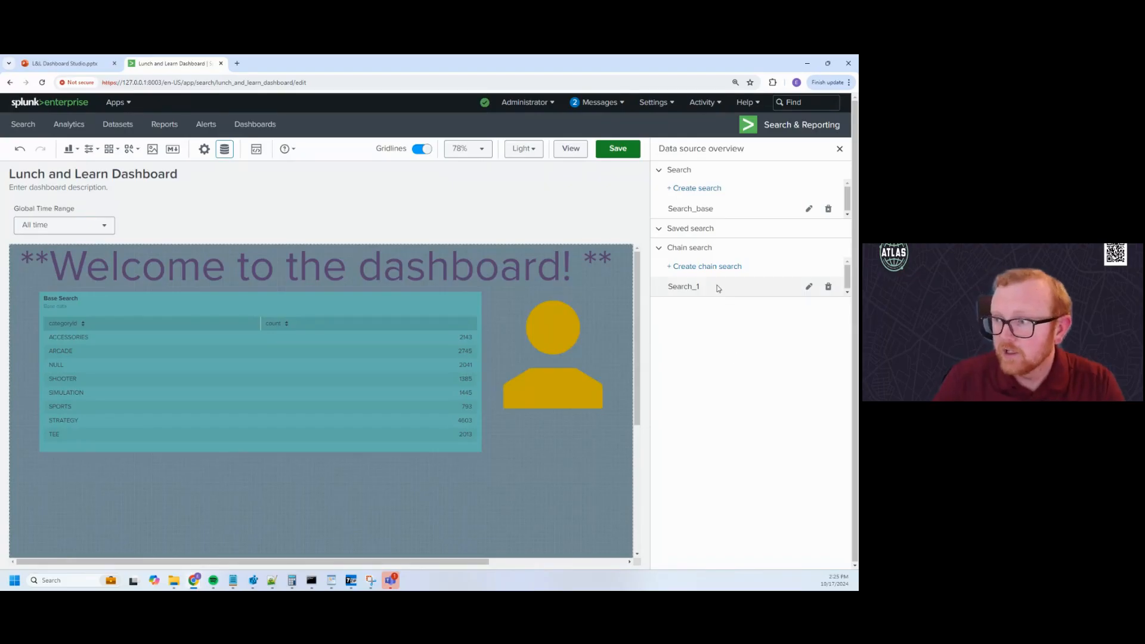
# Examine chain search Search_1, its parent search selection and the inherited Search_base query it extends
pyautogui.click(809, 289)
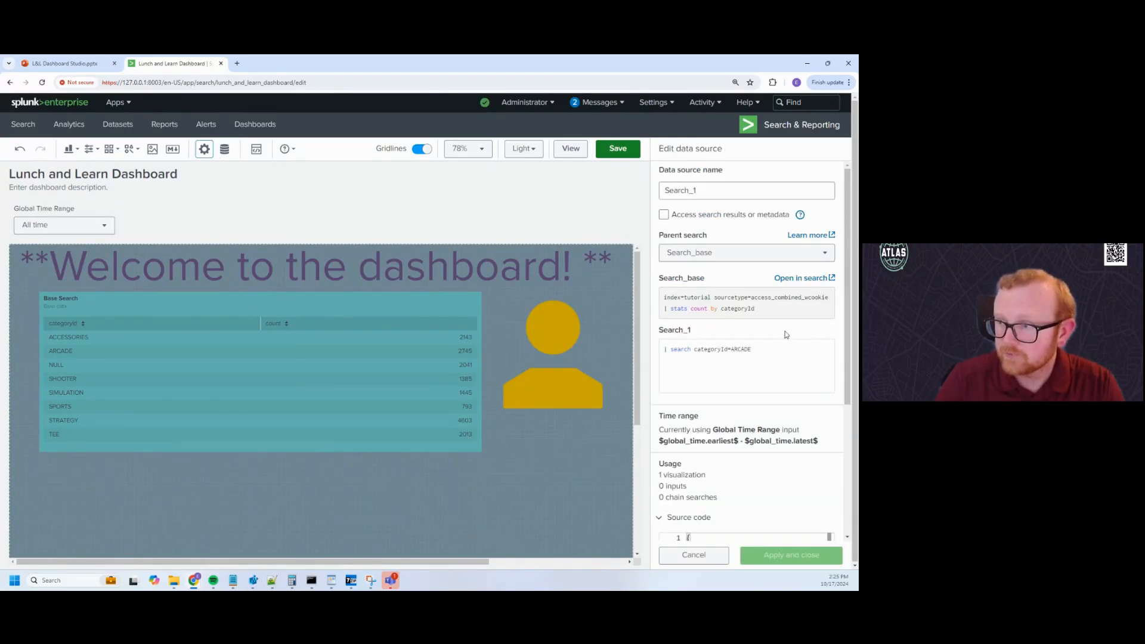
pyautogui.click(750, 257)
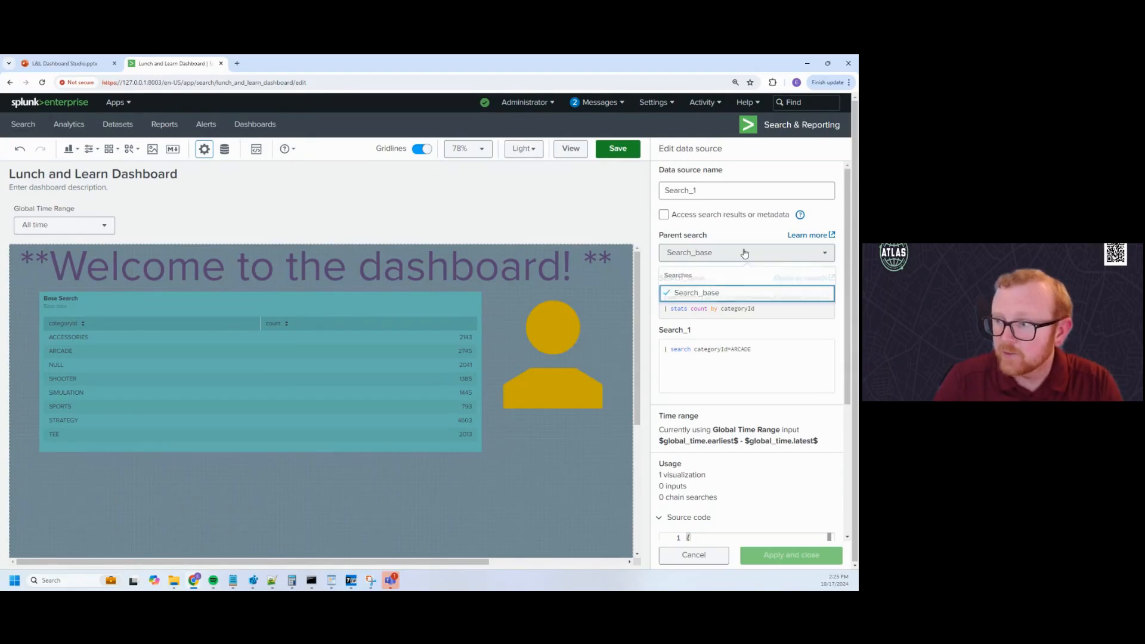
pyautogui.click(734, 297)
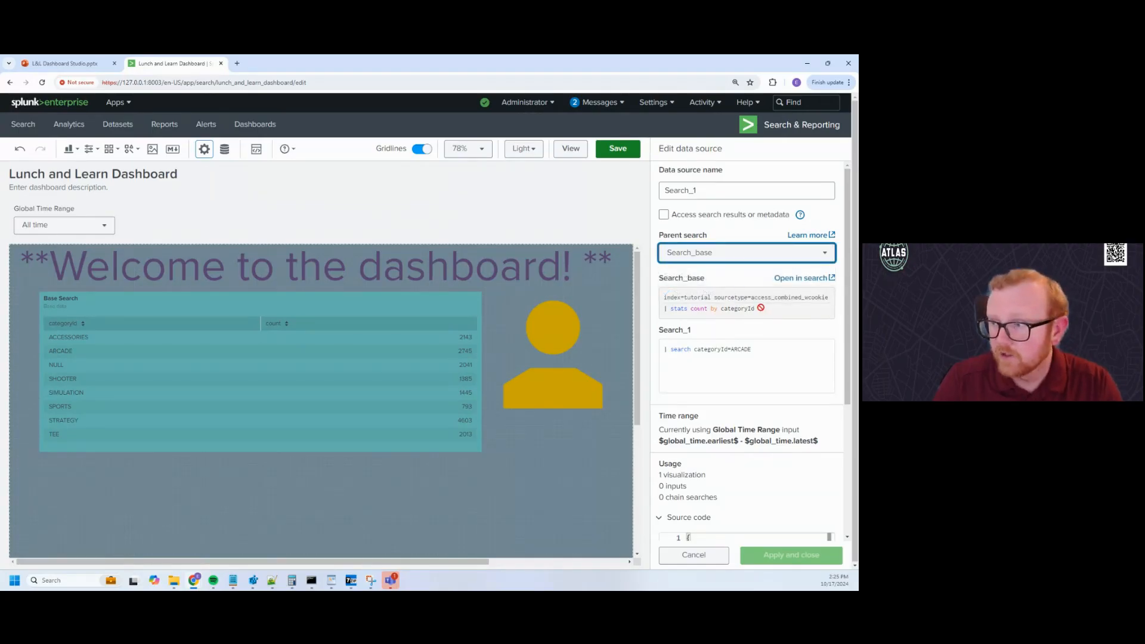
pyautogui.moveTo(755, 309); pyautogui.dragTo(671, 300)
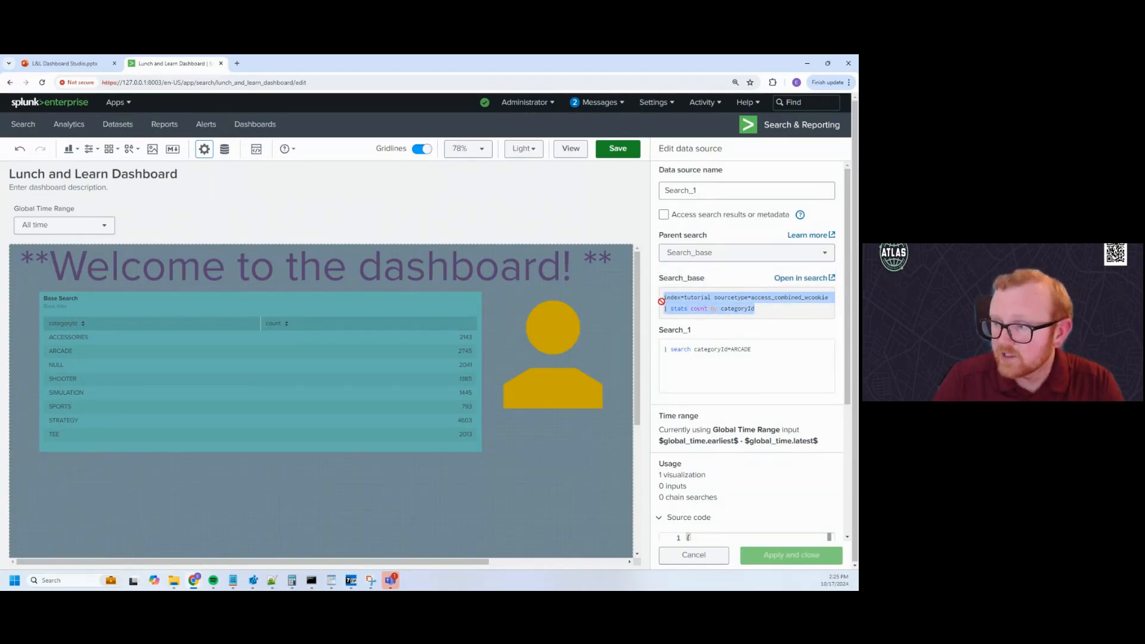
pyautogui.click(667, 300)
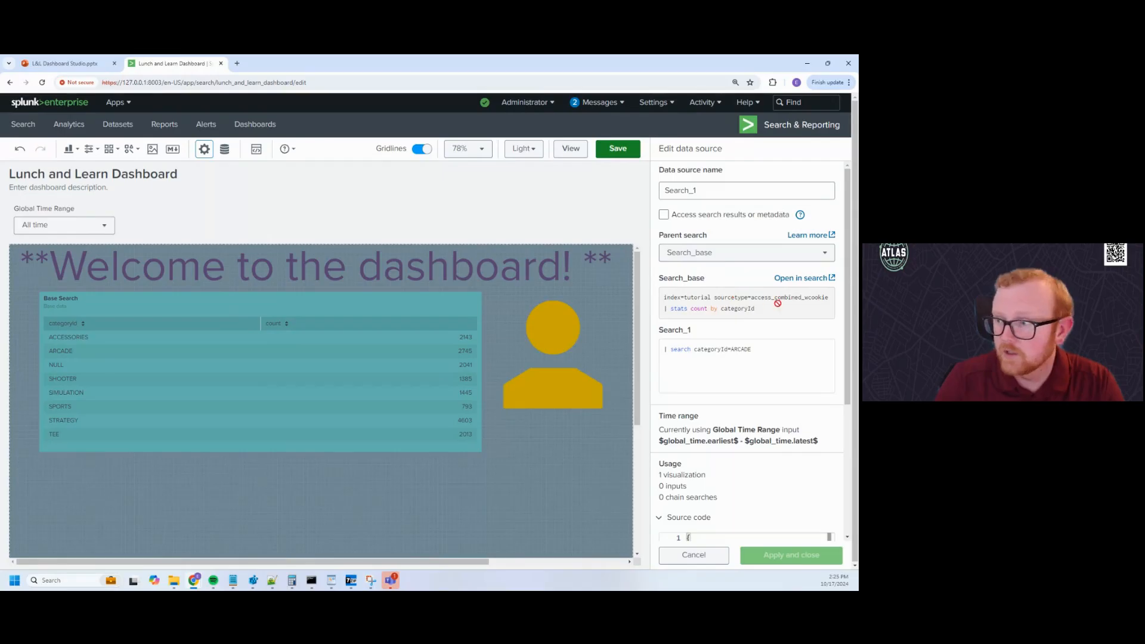
pyautogui.moveTo(757, 310); pyautogui.dragTo(663, 301)
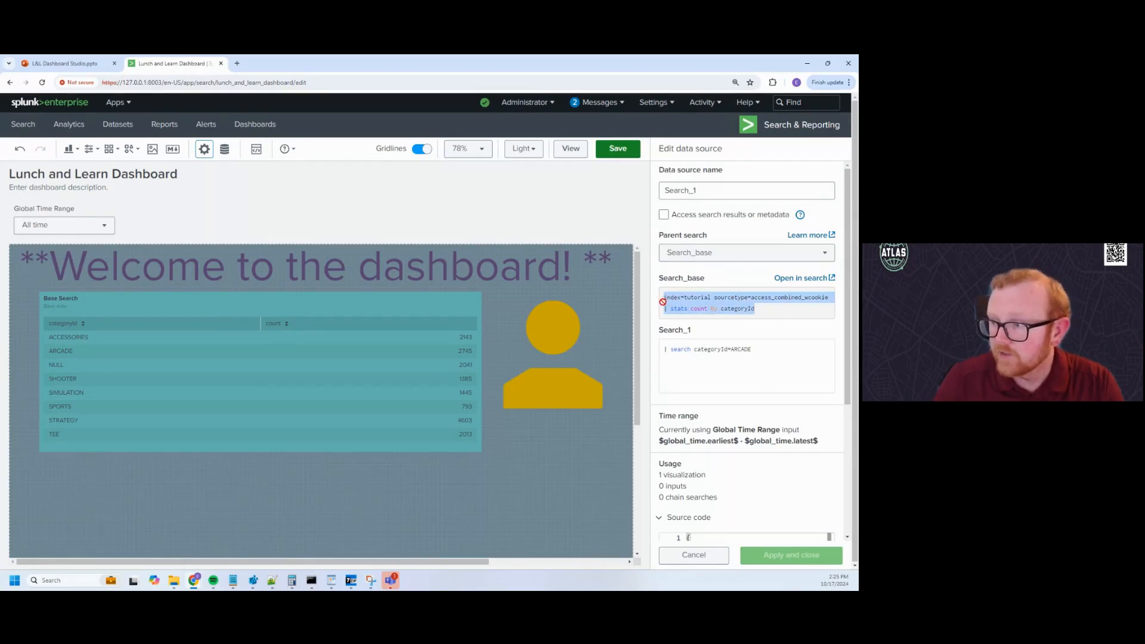
pyautogui.click(763, 310)
pyautogui.click(765, 352)
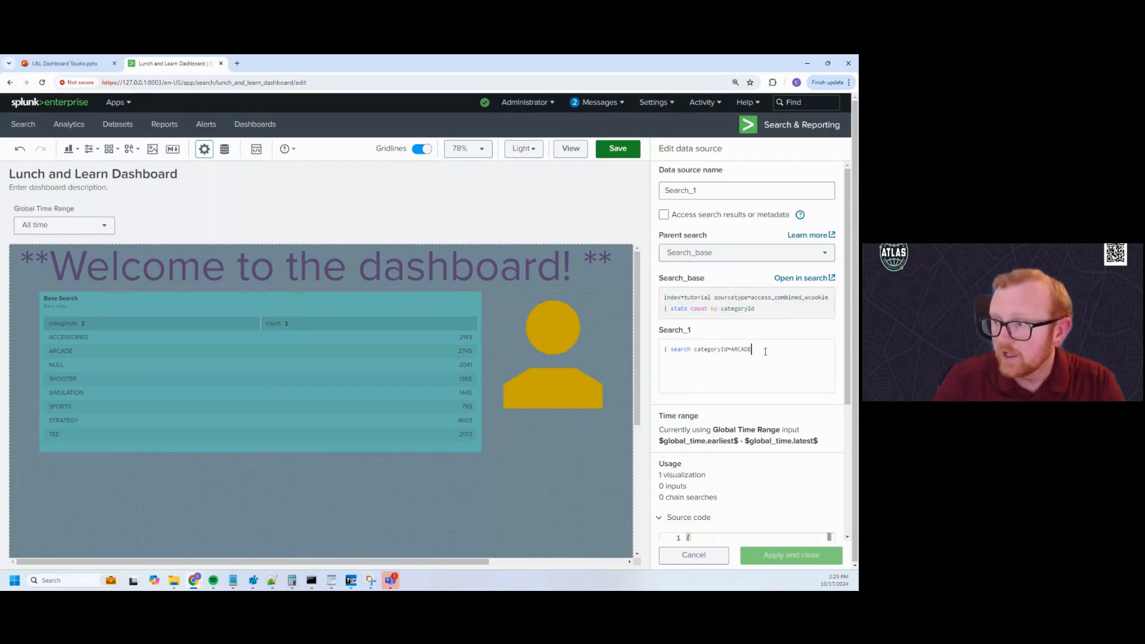
pyautogui.moveTo(758, 309); pyautogui.dragTo(664, 298)
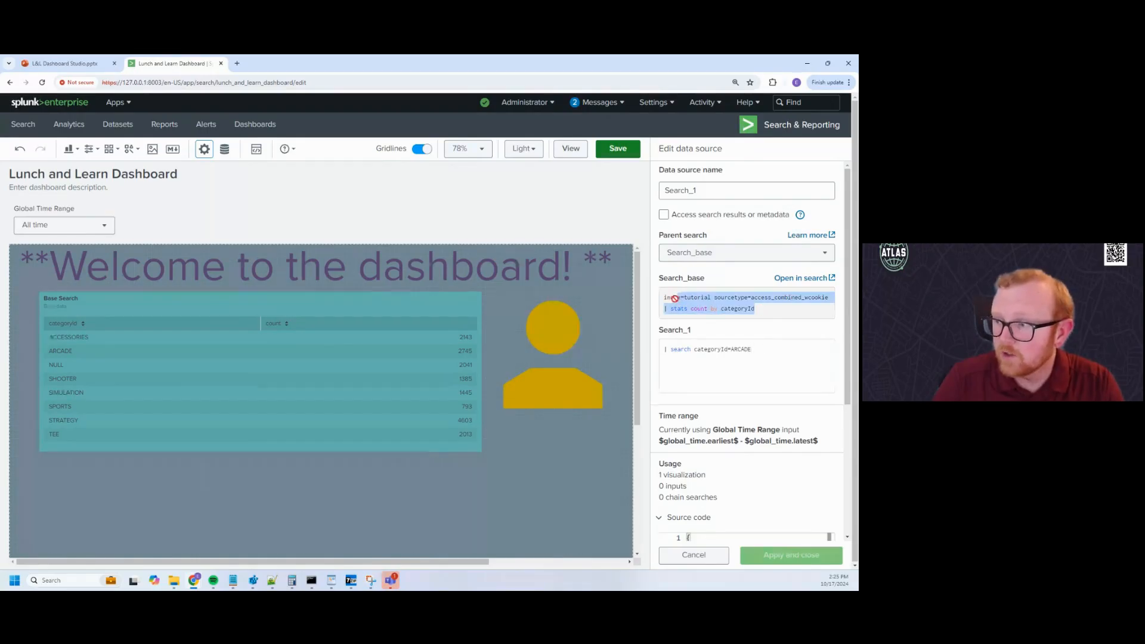
pyautogui.click(758, 309)
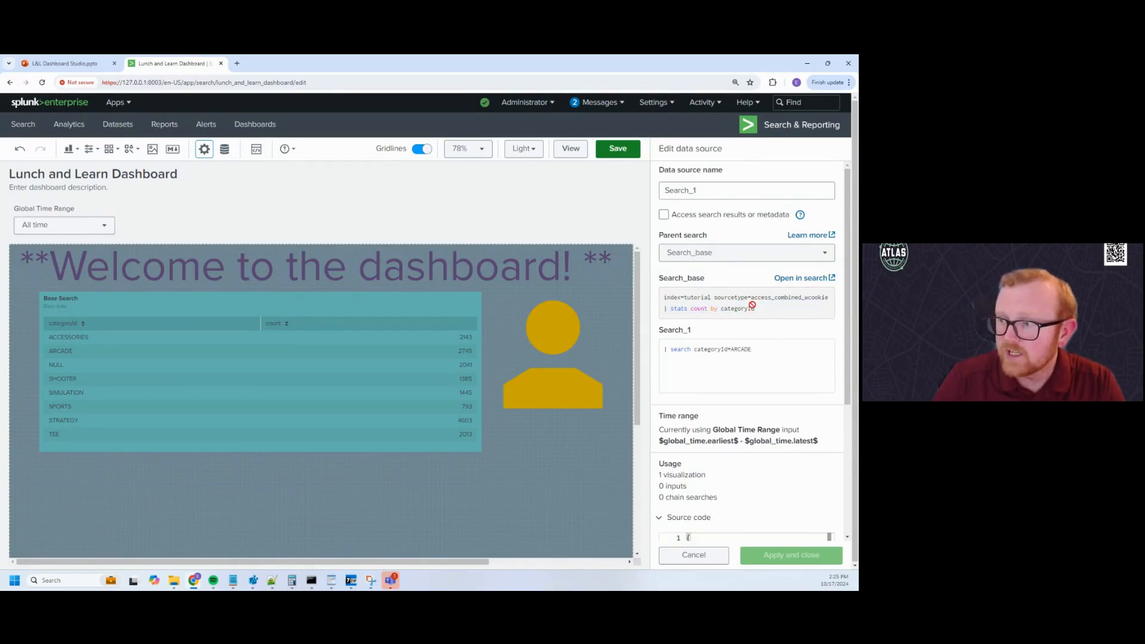
pyautogui.moveTo(757, 309); pyautogui.dragTo(669, 299)
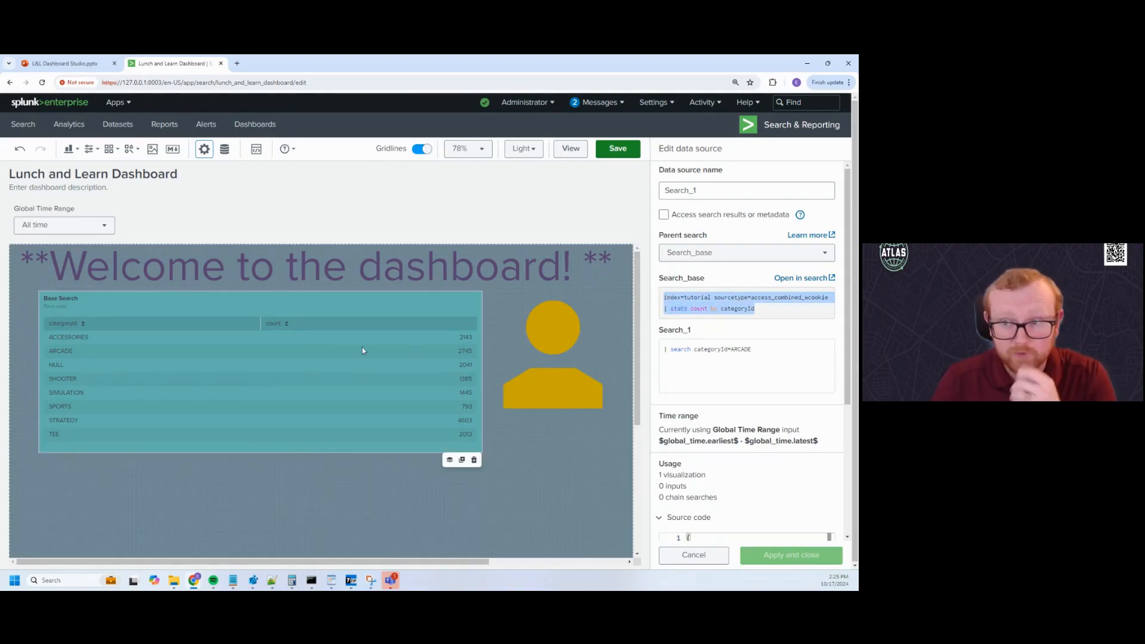
# Change Search_1's query to filter on categoryId=SPORTS and apply it to the data source
pyautogui.click(797, 353)
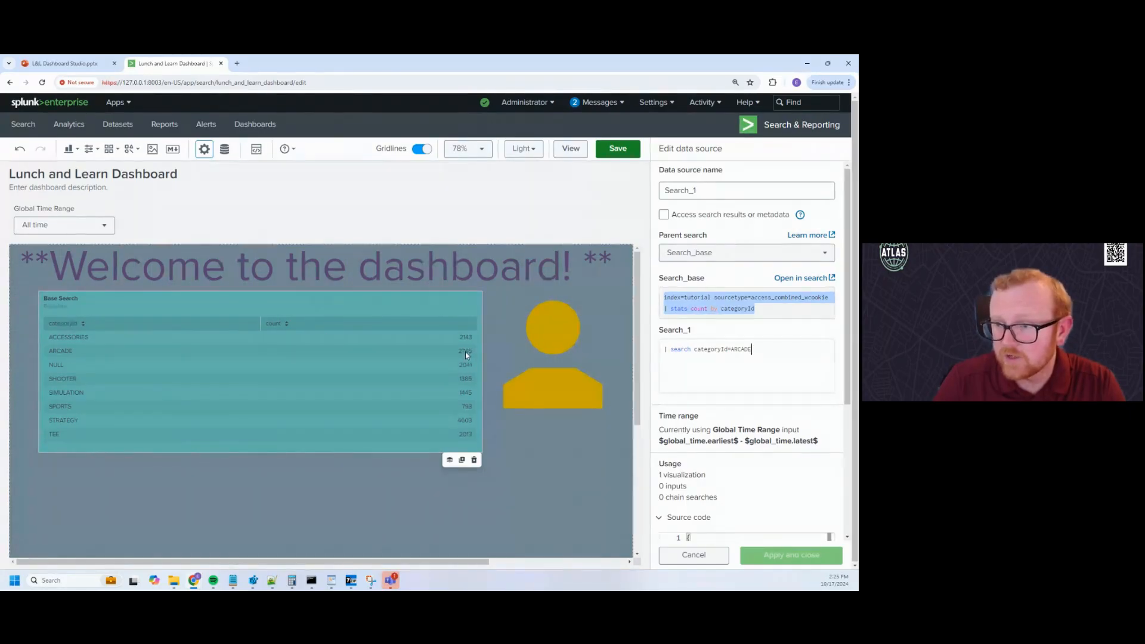
pyautogui.hotkey('shift', 'Left')
pyautogui.hotkey('shift', 'Left')
pyautogui.hotkey('shift', 'Left')
pyautogui.hotkey('shift', 'Left')
pyautogui.hotkey('shift', 'Left')
pyautogui.hotkey('shift', 'Left')
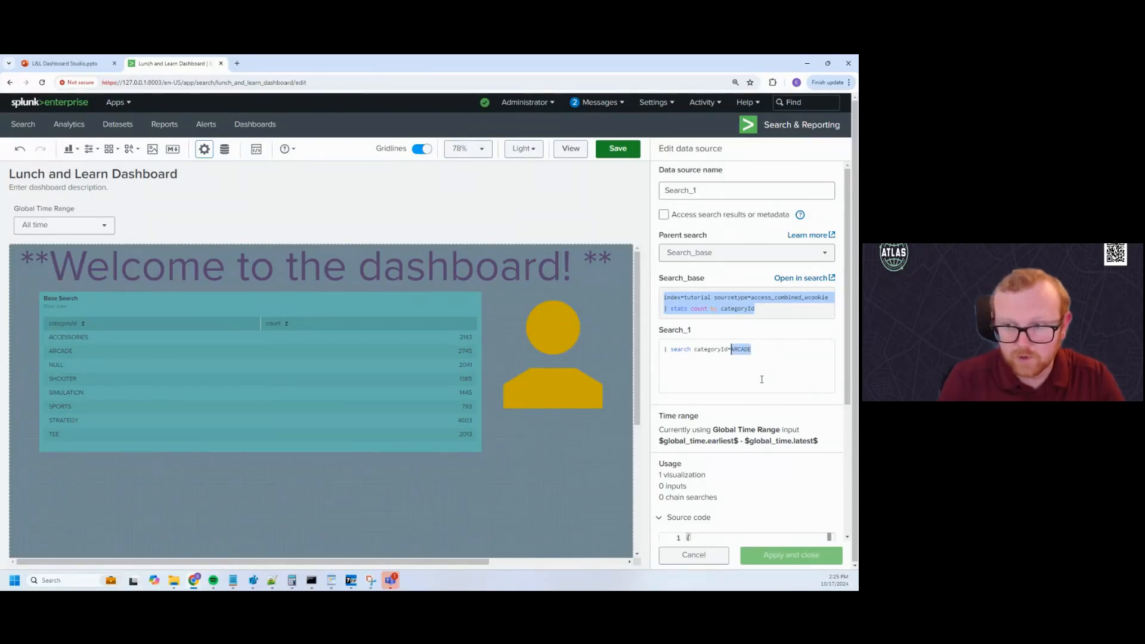
pyautogui.write('SPORTS')
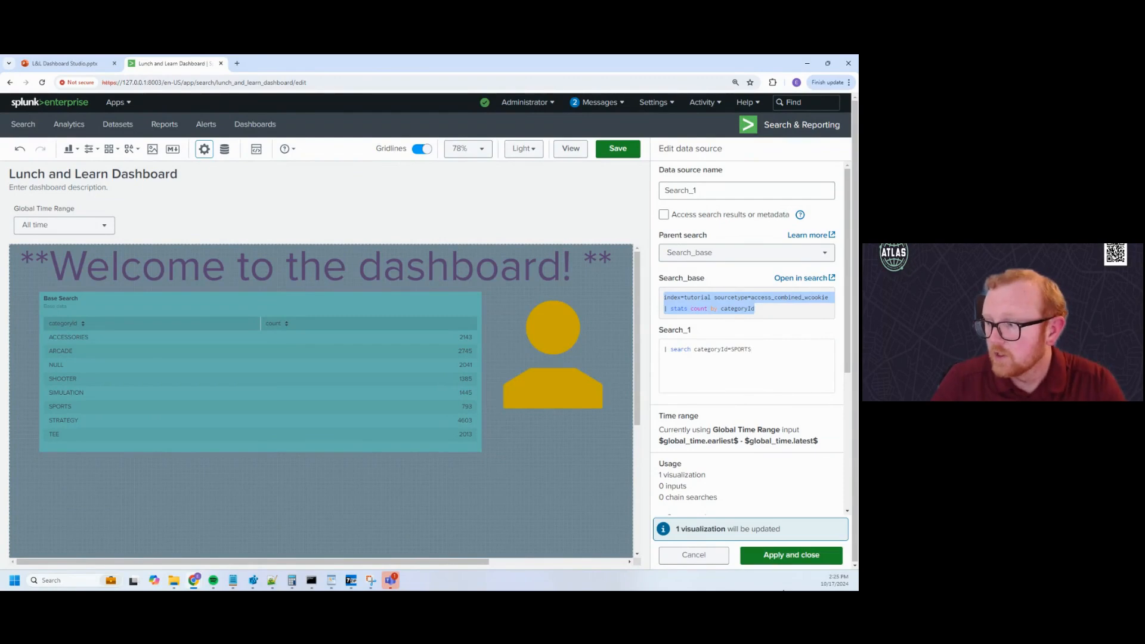
pyautogui.click(773, 560)
# Inspect the Search_1 data source behind the person icon and close it without changes
pyautogui.click(574, 399)
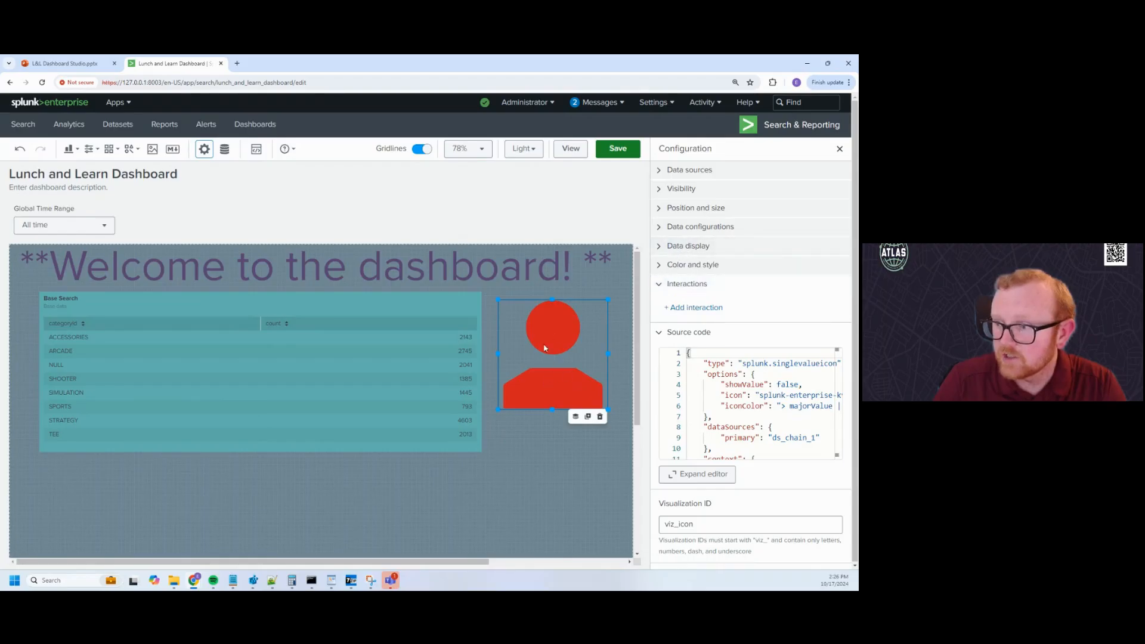
pyautogui.click(680, 170)
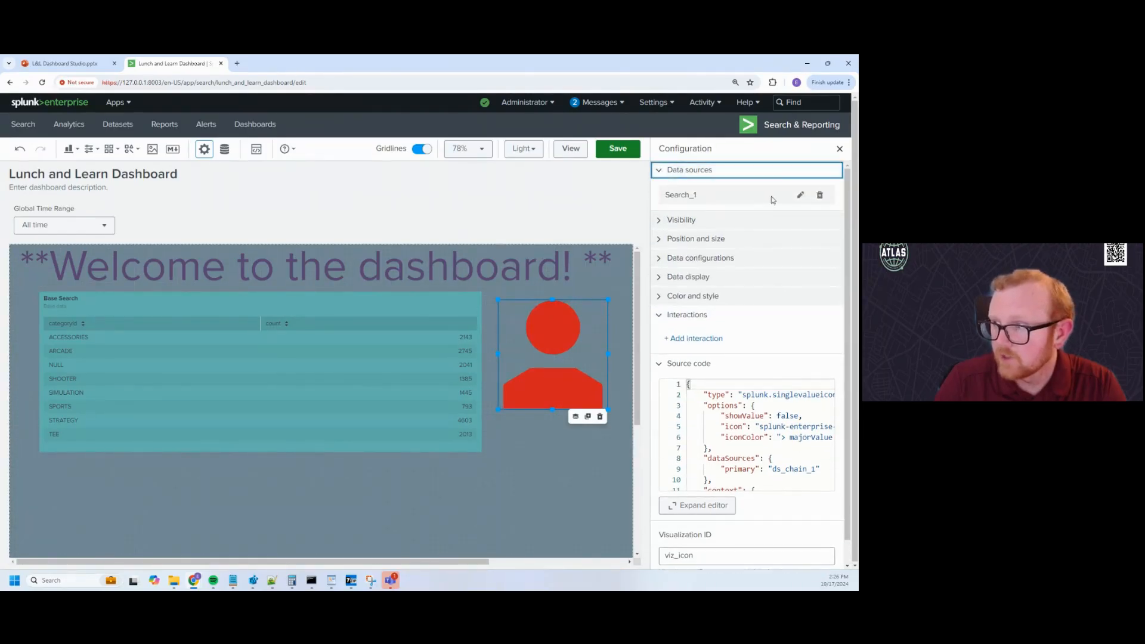
pyautogui.click(799, 195)
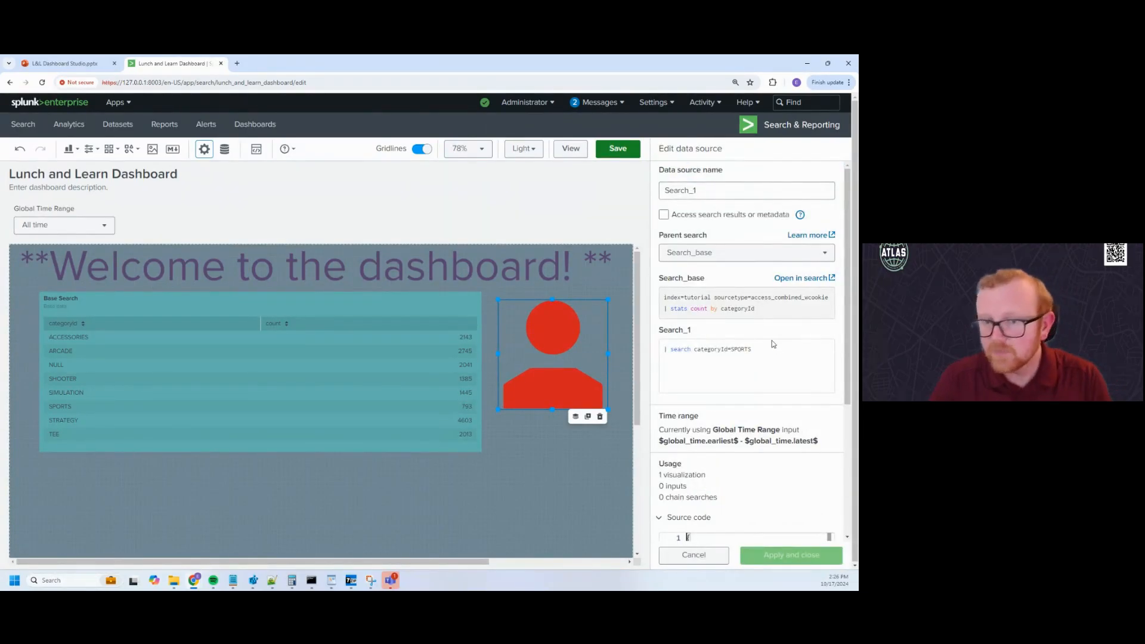
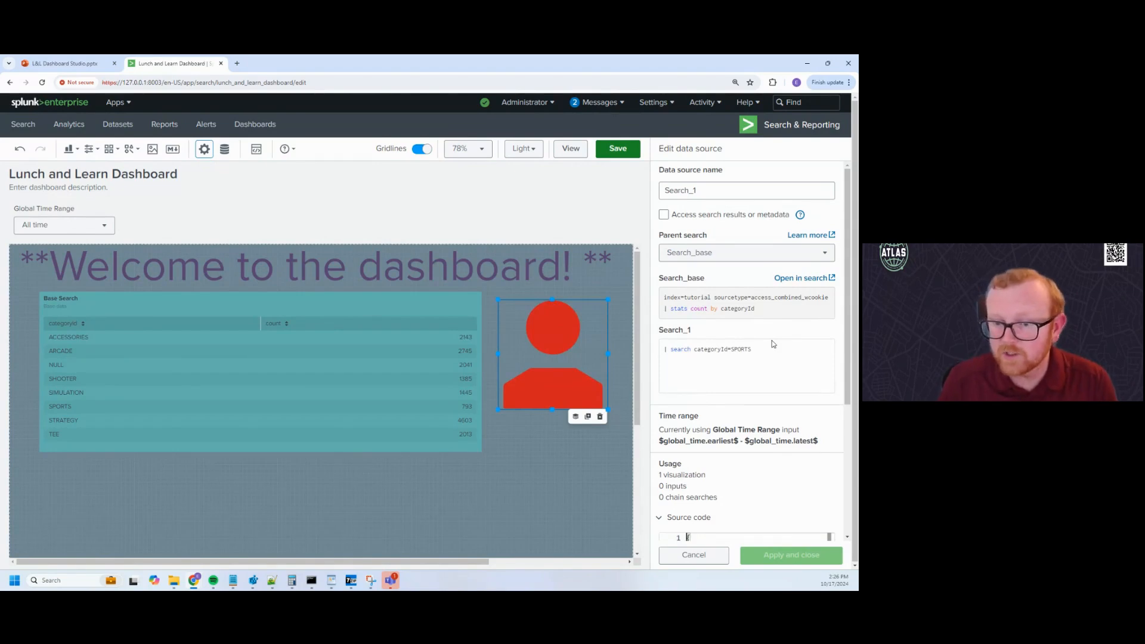
pyautogui.scroll(-3, 710, 511)
pyautogui.click(694, 555)
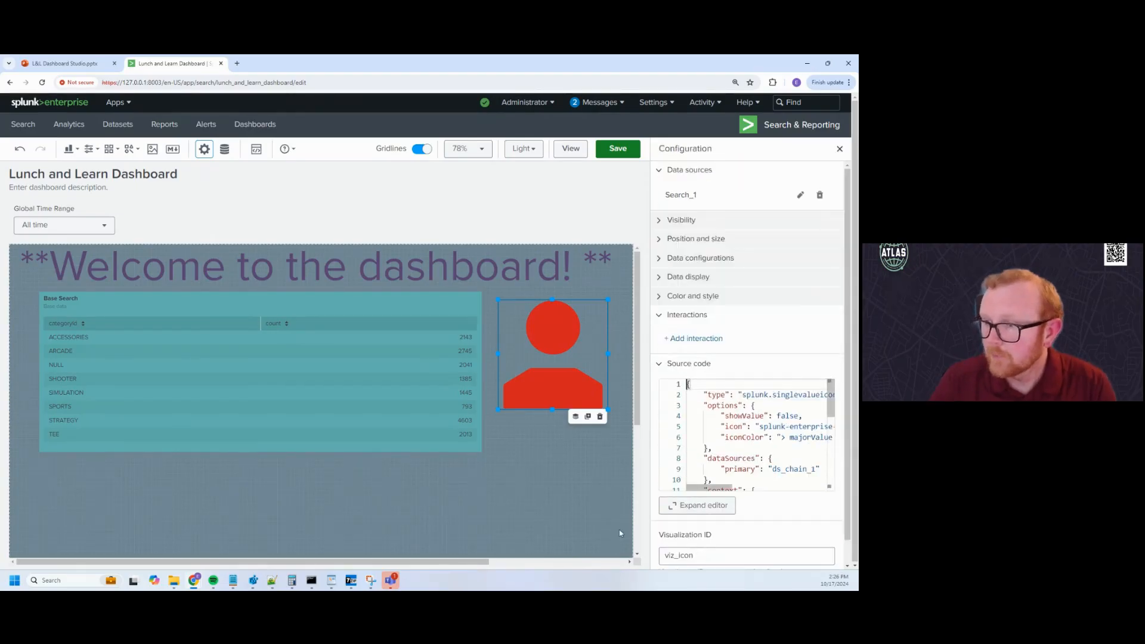
# Open the Base Search table's Set tokens interaction to review the category token's settings
pyautogui.click(482, 491)
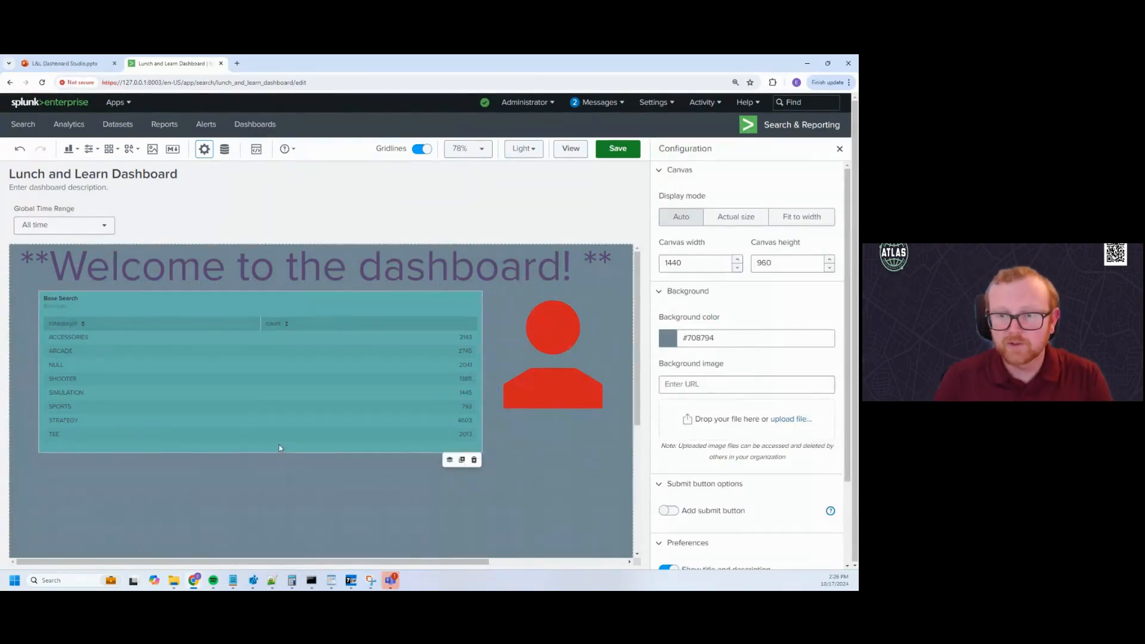
pyautogui.click(296, 435)
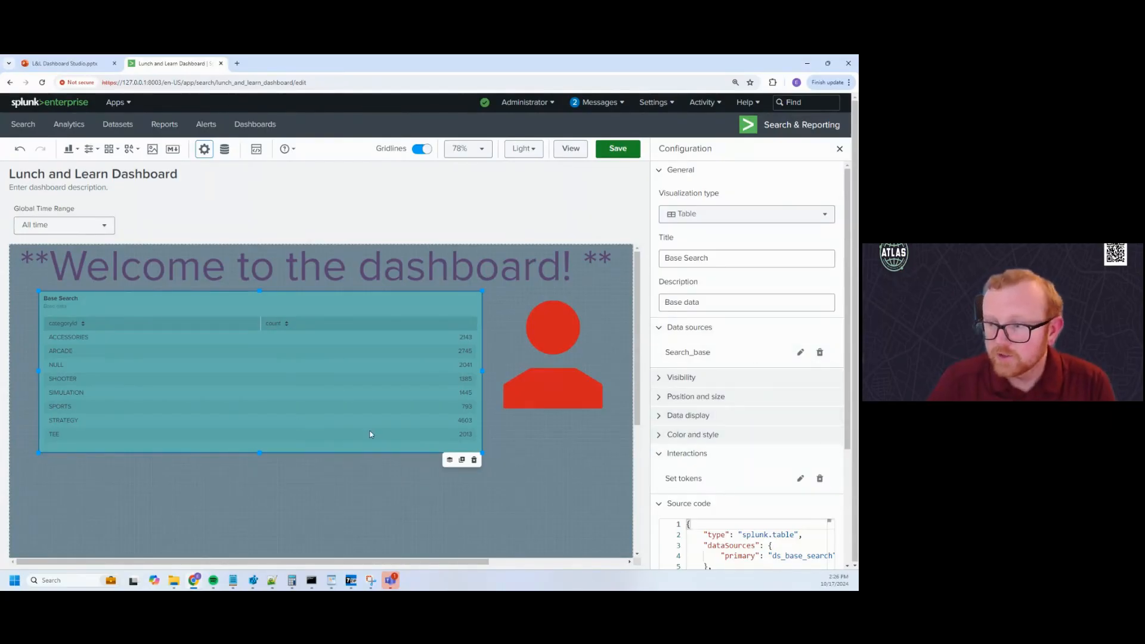
pyautogui.click(801, 479)
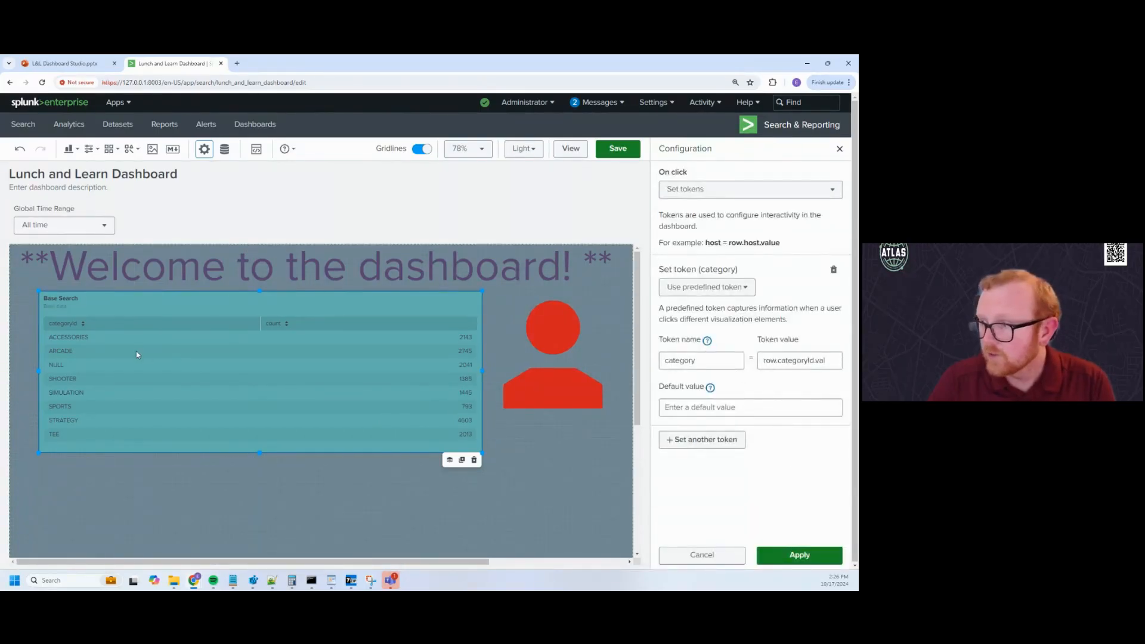
# Check the category token's value setting in the Base Search table's interaction and leave it without applying changes
pyautogui.moveTo(820, 360); pyautogui.dragTo(842, 363)
pyautogui.click(780, 371)
pyautogui.click(132, 390)
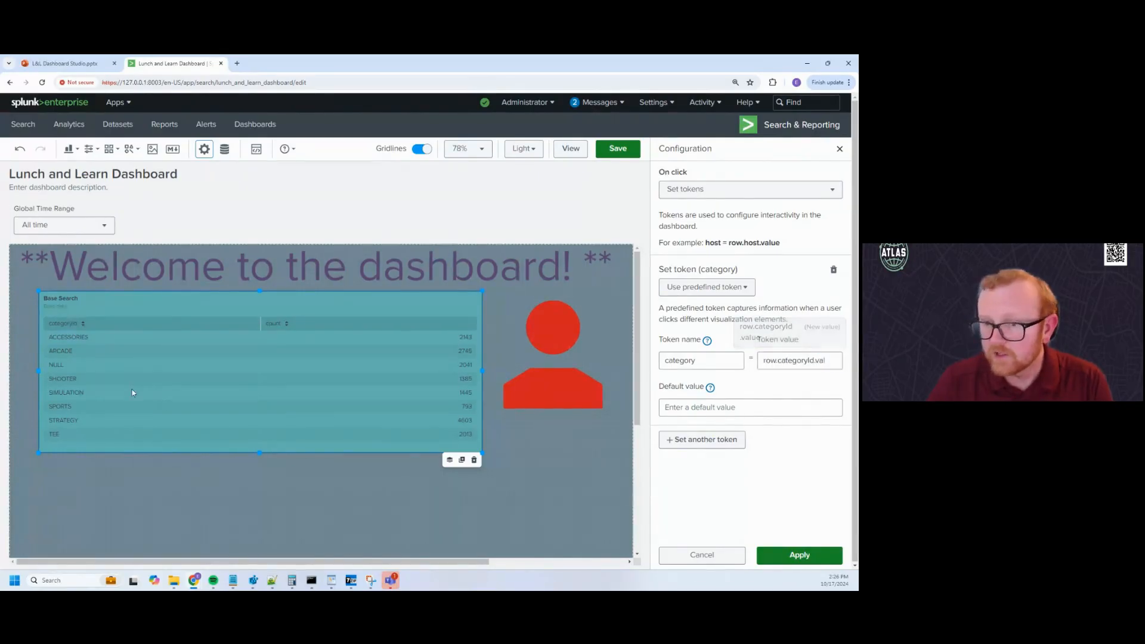
pyautogui.click(725, 557)
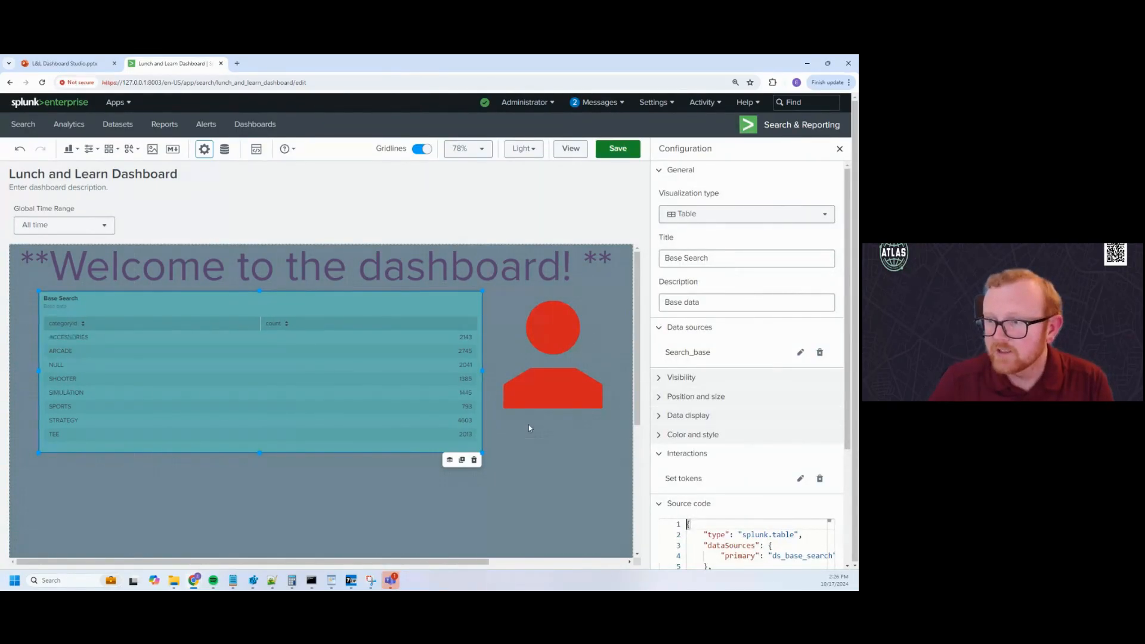
# Edit the person icon's Search_1 query to filter on categoryId=$category$ instead of the fixed category
pyautogui.click(559, 392)
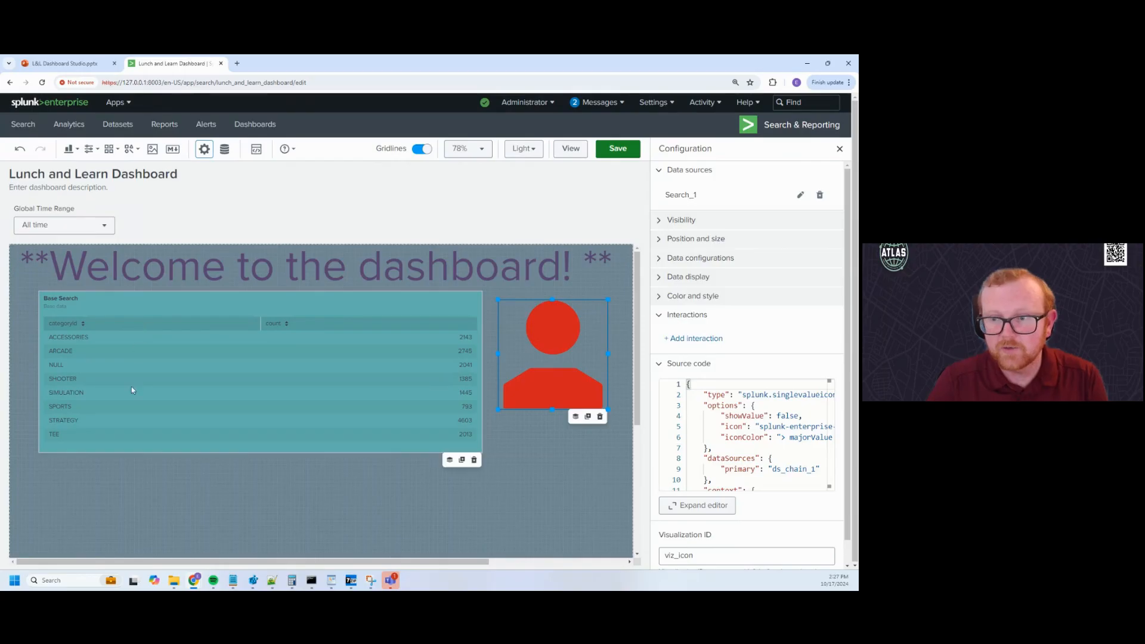
pyautogui.click(800, 195)
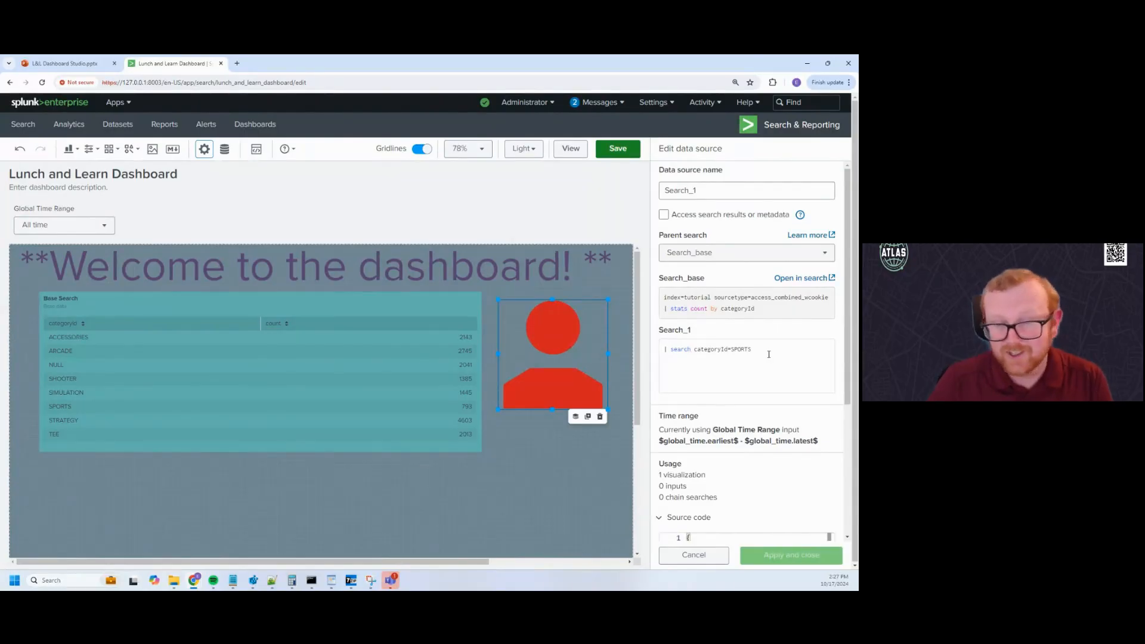
pyautogui.moveTo(752, 349); pyautogui.dragTo(732, 350)
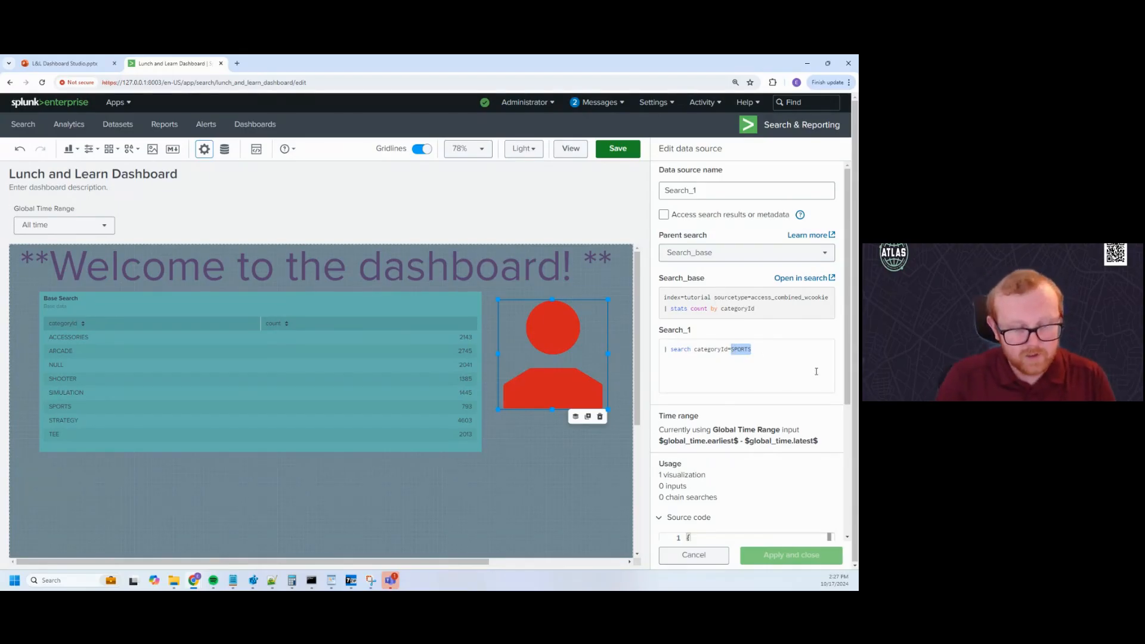
pyautogui.press('BackSpace')
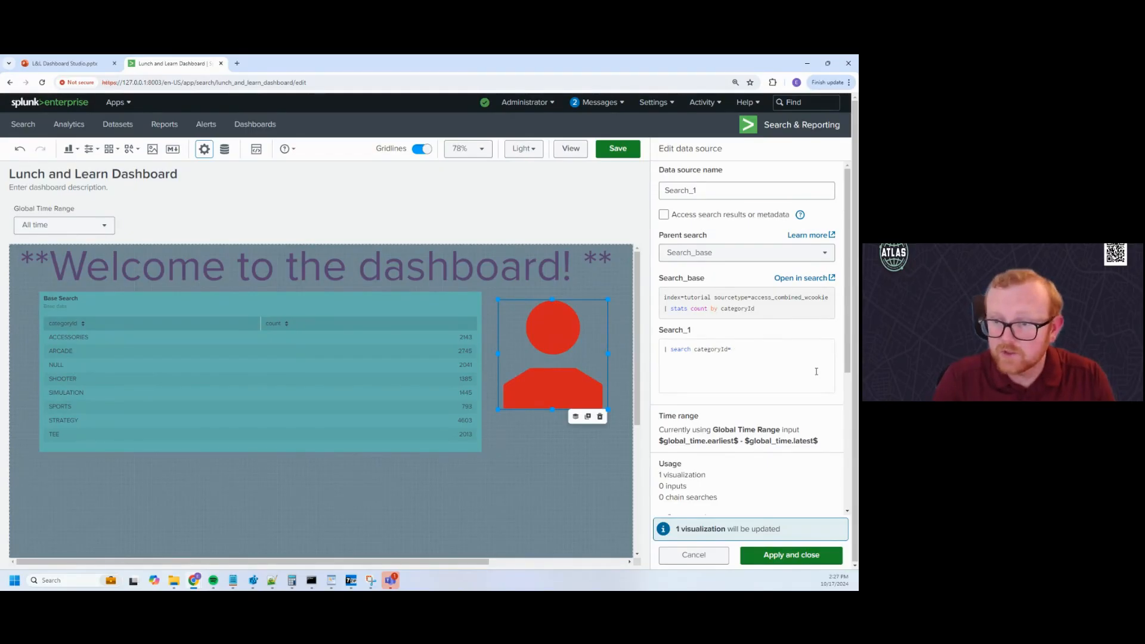
pyautogui.write('$')
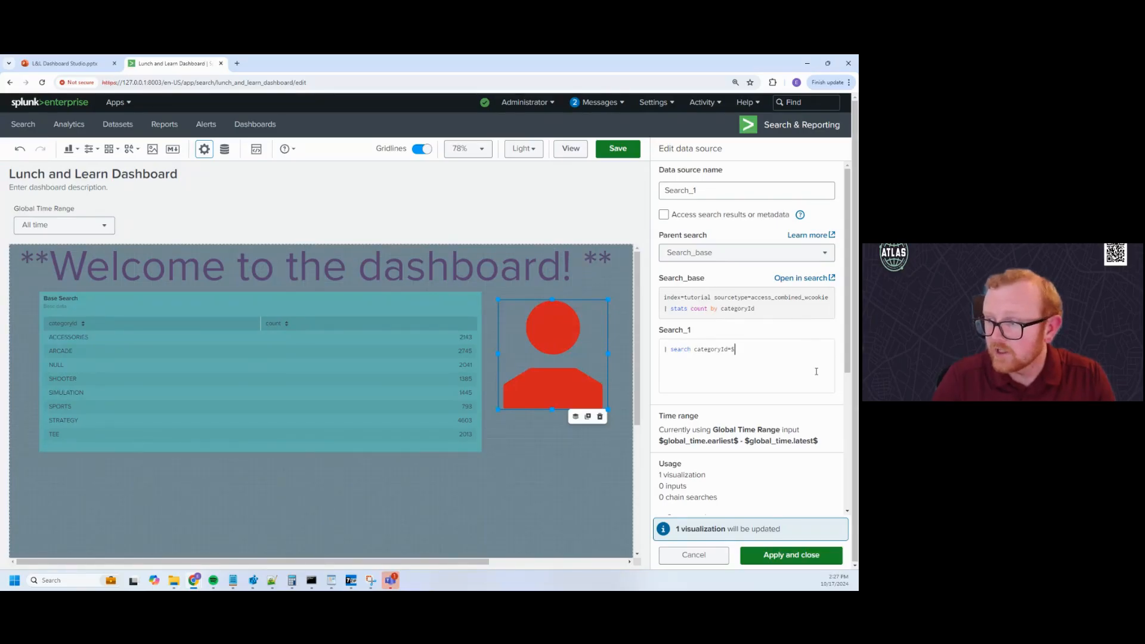
pyautogui.write('$')
pyautogui.press('Left')
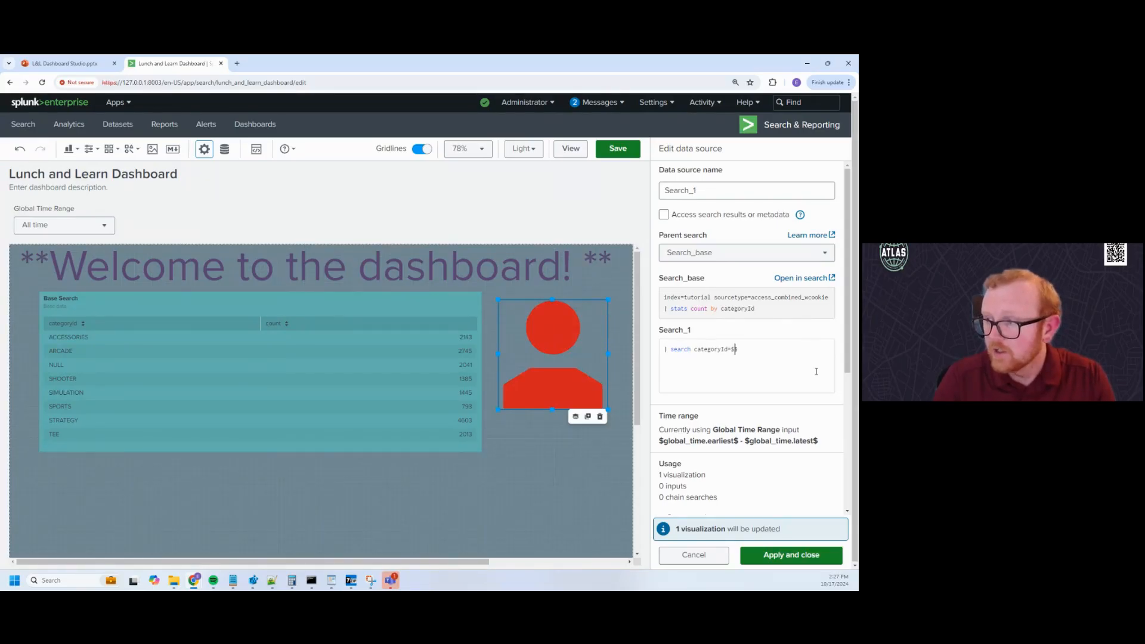
pyautogui.write('category')
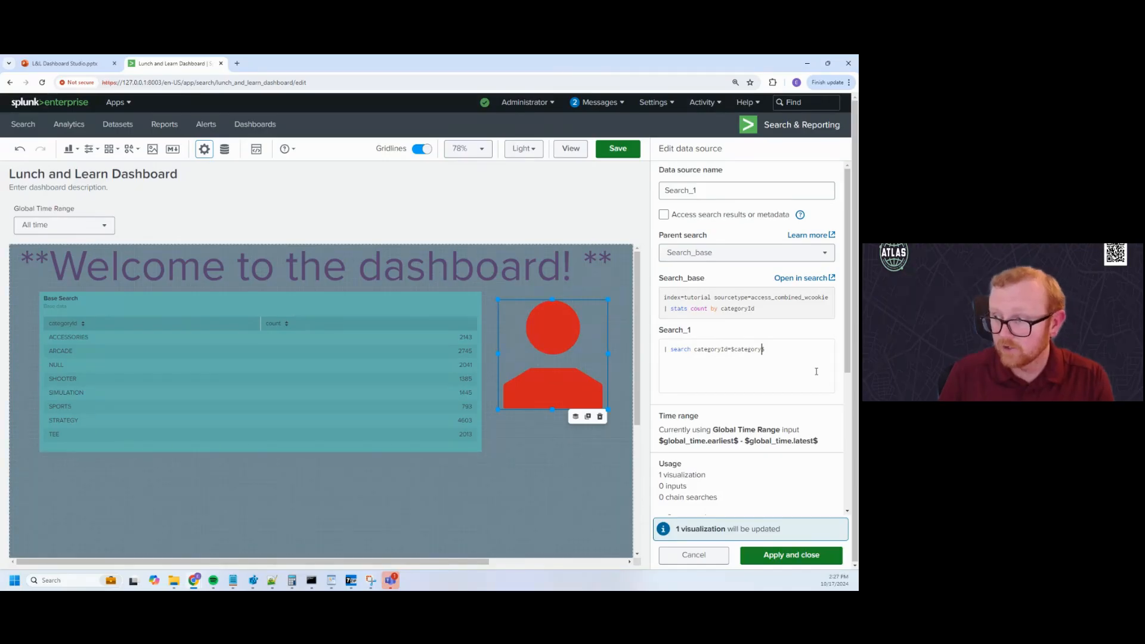
# Apply the Search_1 edit filtering categoryId by the $category$ token, and view the saved dashboard
pyautogui.click(773, 553)
pyautogui.click(618, 148)
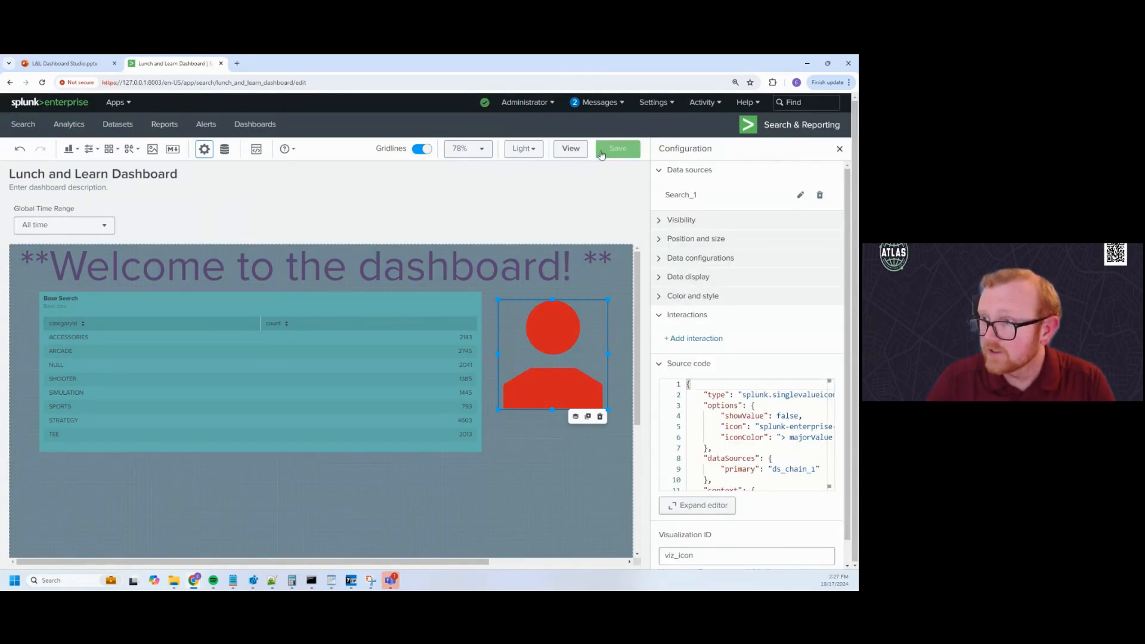
pyautogui.click(571, 148)
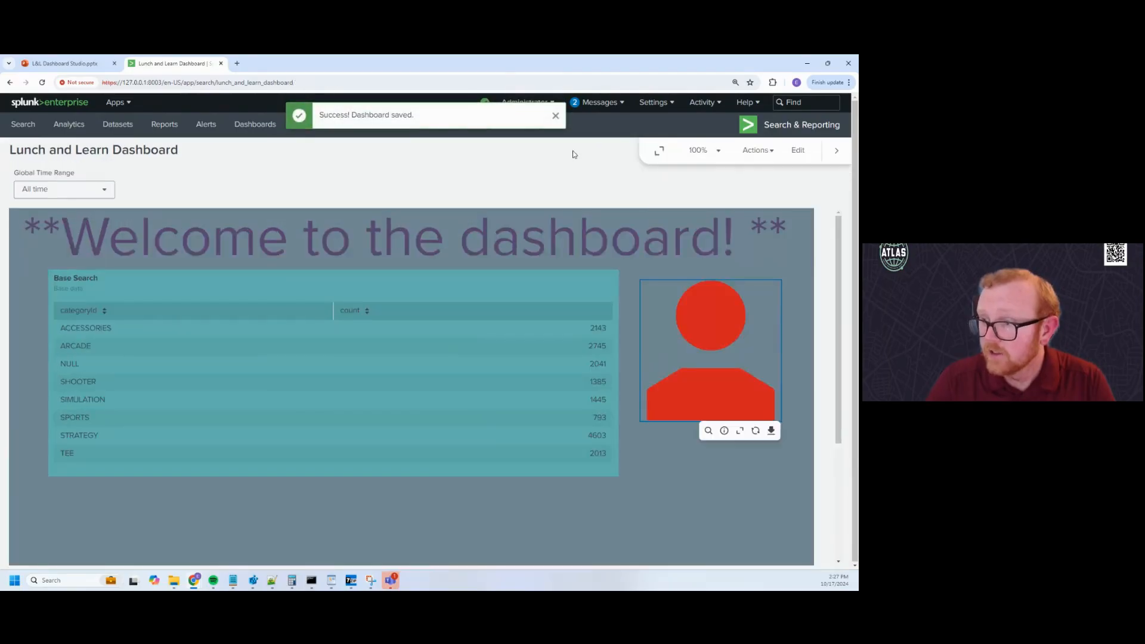
# Test the icon's response by selecting ACCESSORIES, SPORTS and STRATEGY in turn in the Base Search table
pyautogui.click(98, 330)
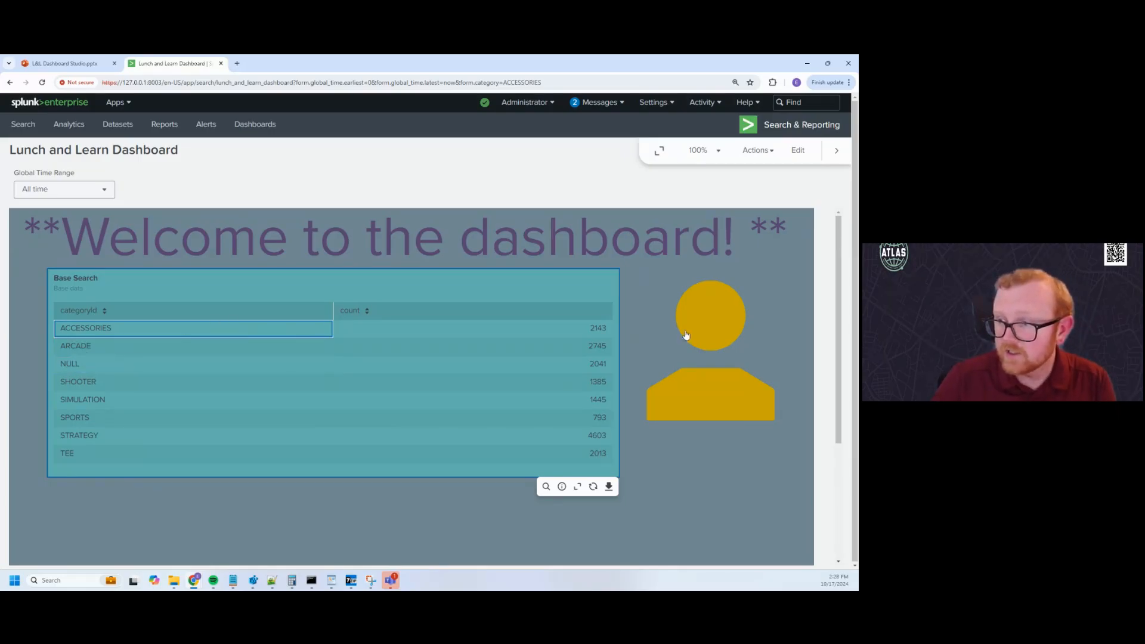
pyautogui.click(115, 422)
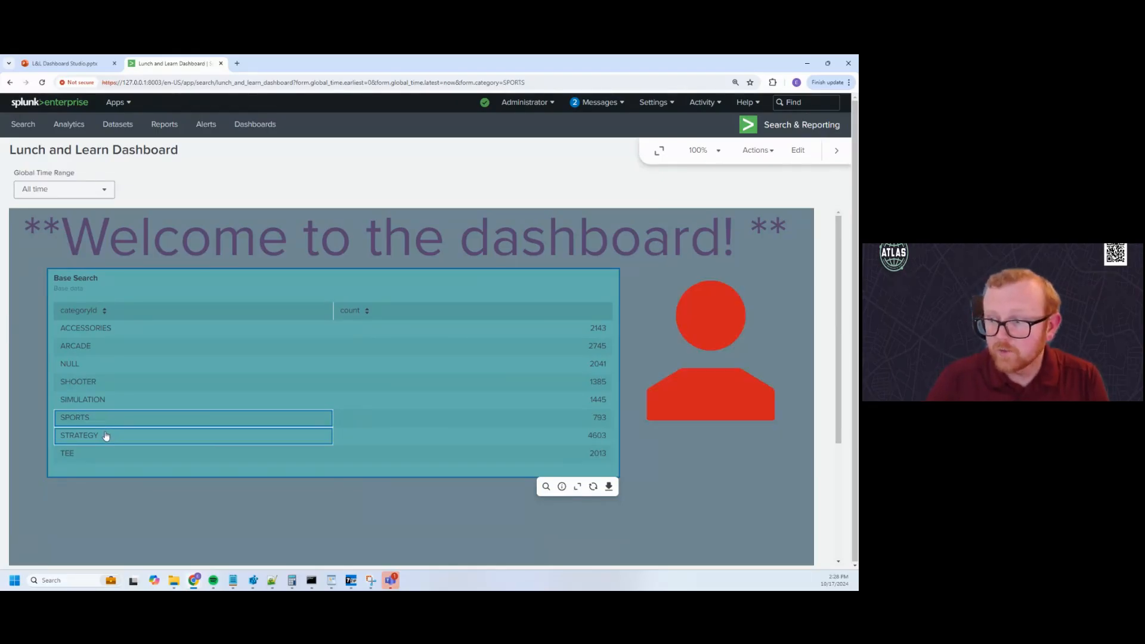
pyautogui.click(107, 436)
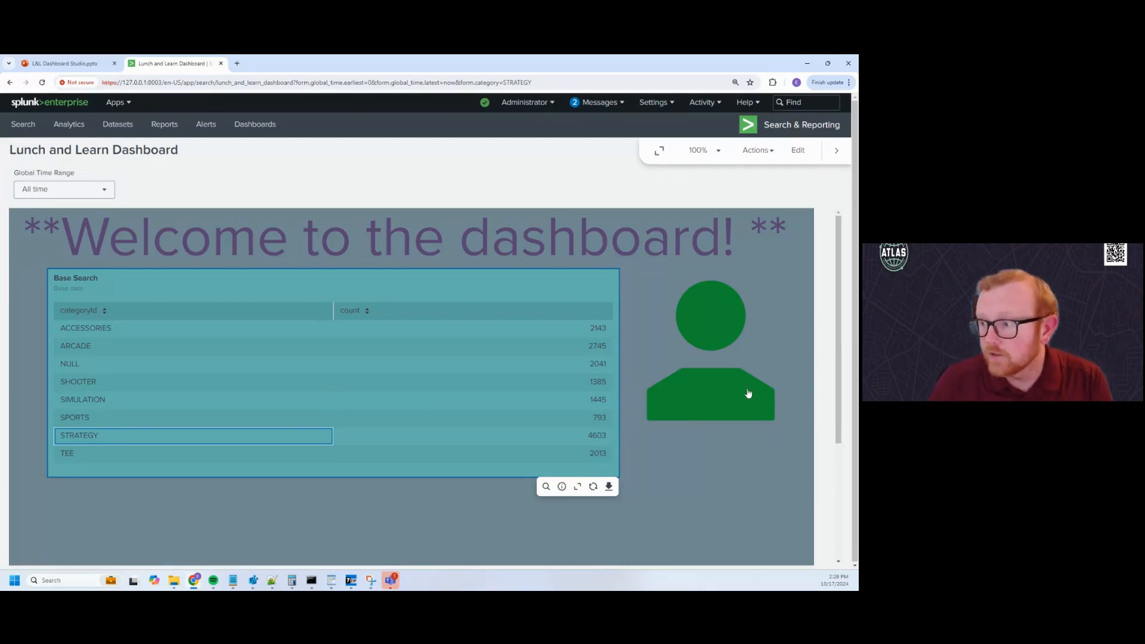
# Open the icon's underlying search for the STRATEGY selection and check the categoryId value in its query
pyautogui.click(709, 429)
pyautogui.click(221, 60)
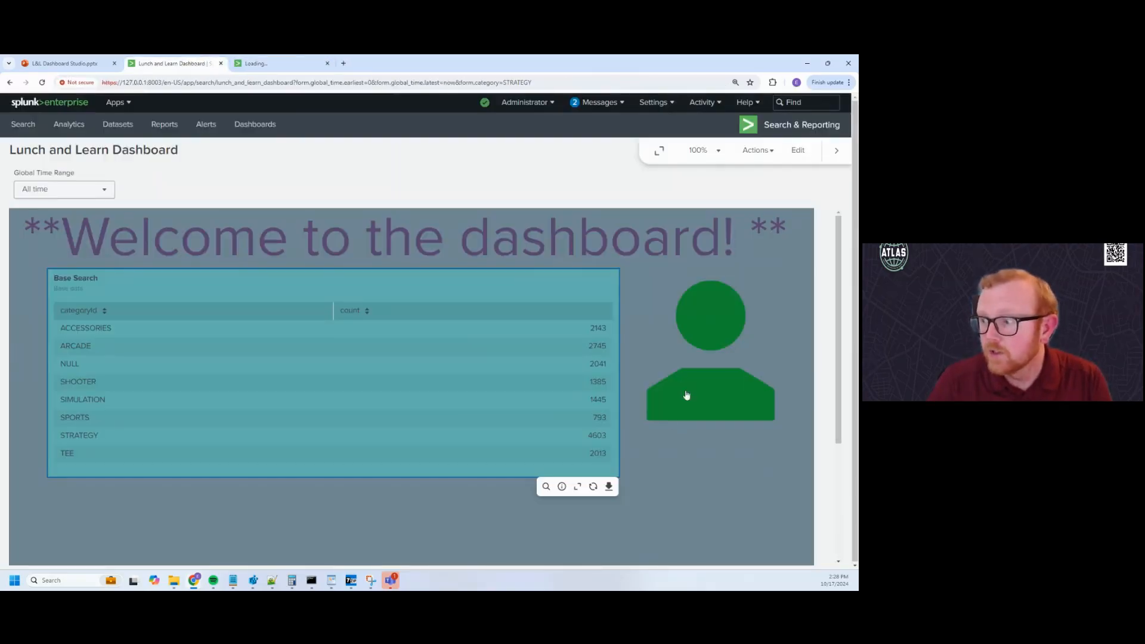
pyautogui.moveTo(692, 409)
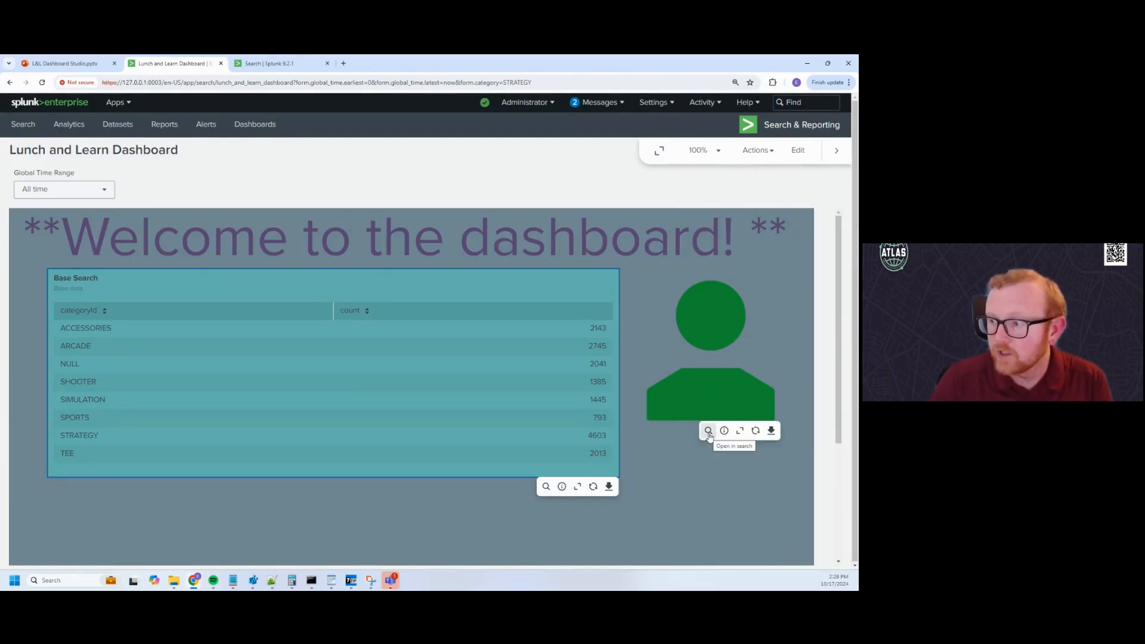
pyautogui.click(709, 432)
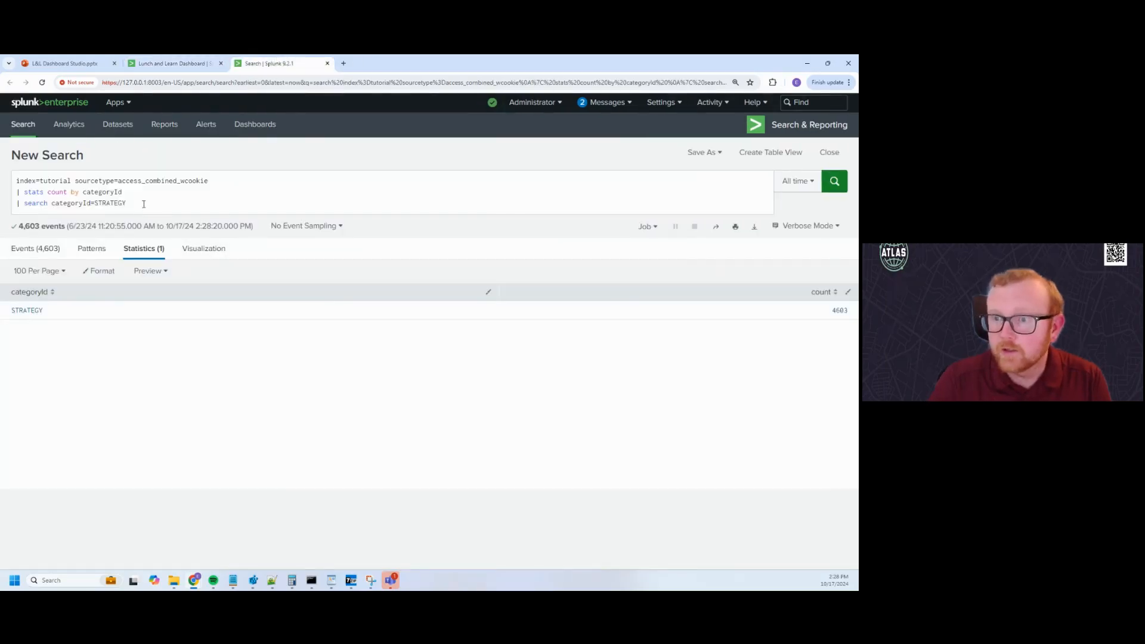
pyautogui.click(143, 204)
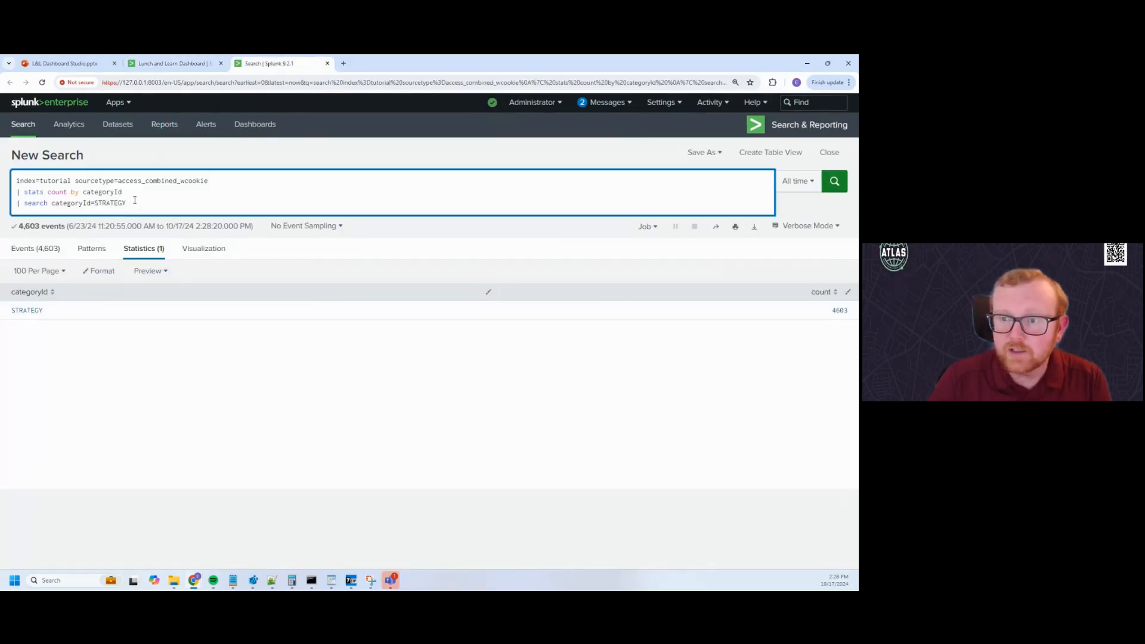
pyautogui.moveTo(134, 200); pyautogui.dragTo(94, 203)
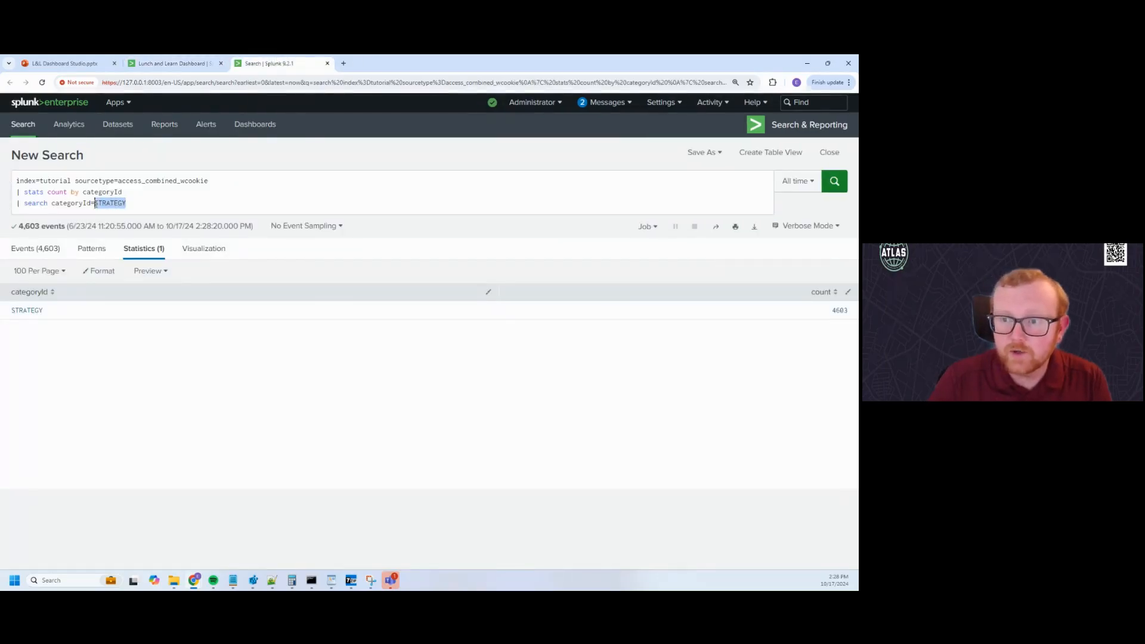
# Select ARCADE in the dashboard table and check the categoryId value in the icon's underlying search
pyautogui.click(153, 60)
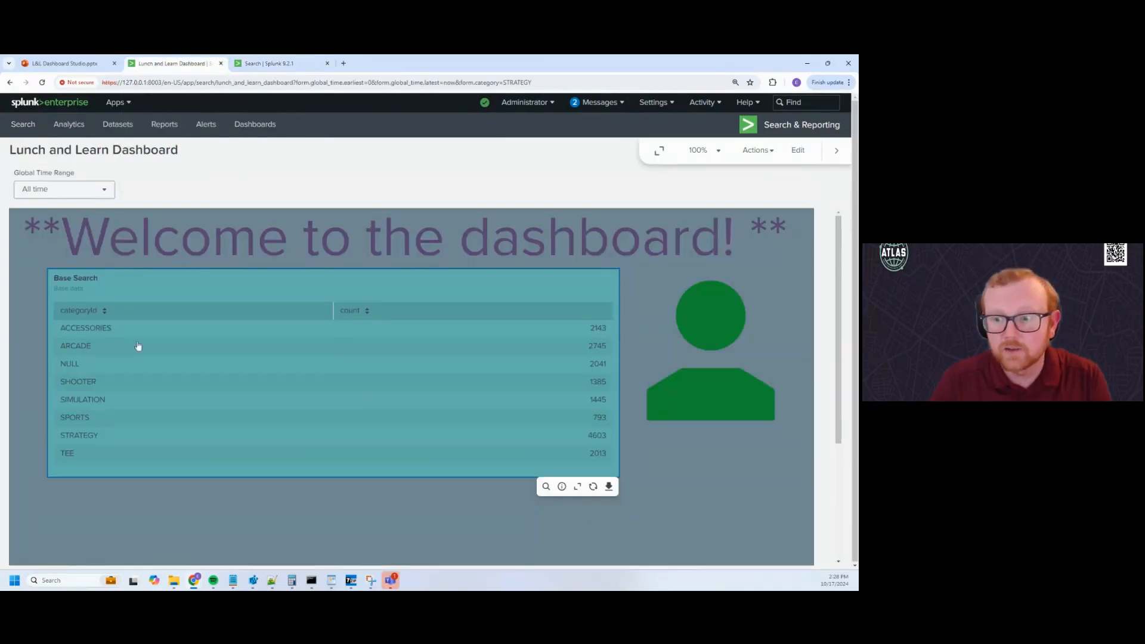
pyautogui.click(80, 347)
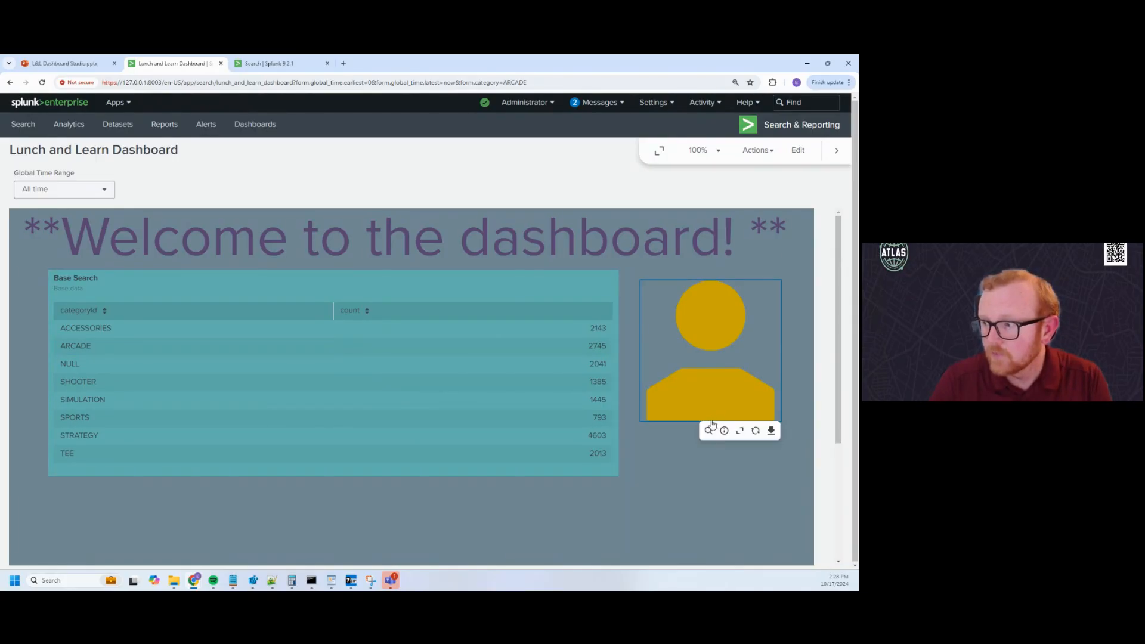
pyautogui.click(711, 428)
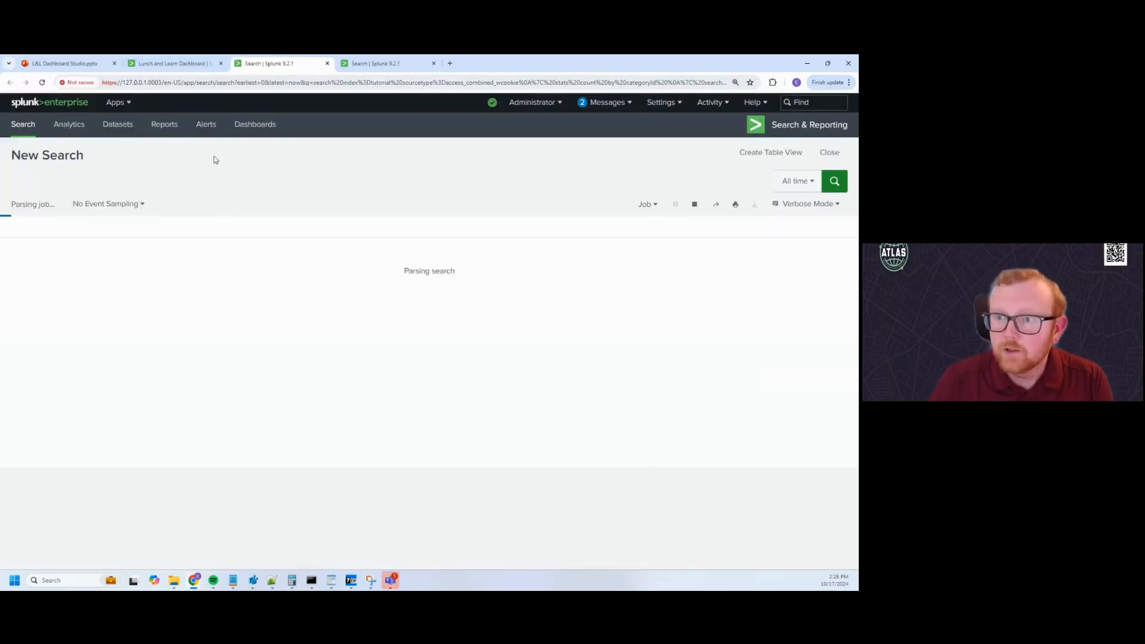
pyautogui.moveTo(118, 203); pyautogui.dragTo(96, 203)
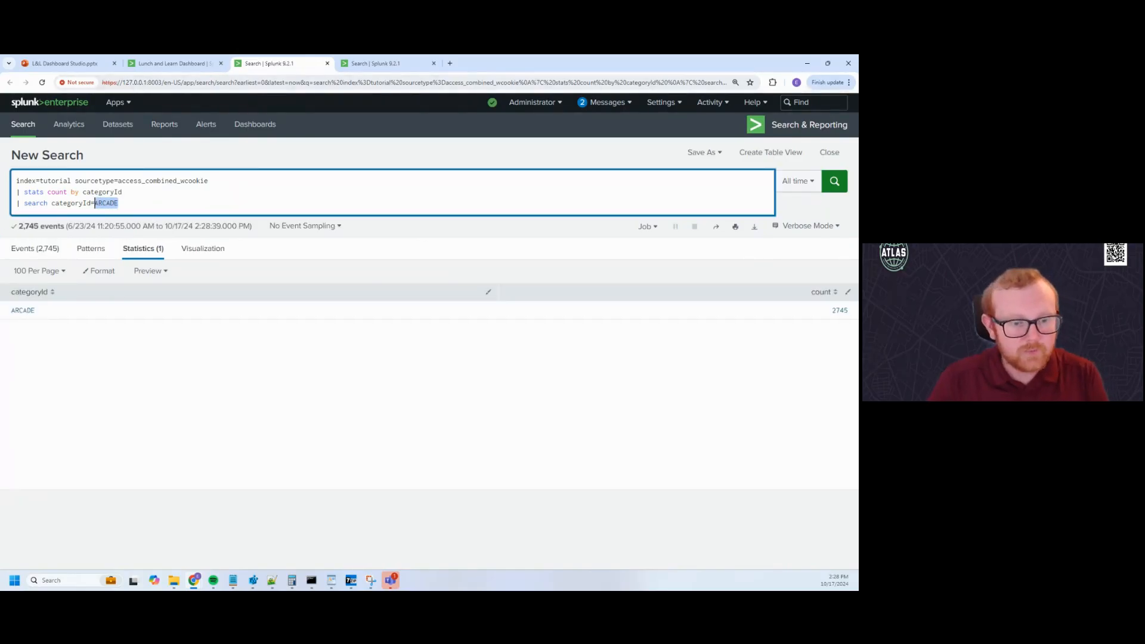
pyautogui.hotkey('alt', 'Tab')
pyautogui.click(158, 58)
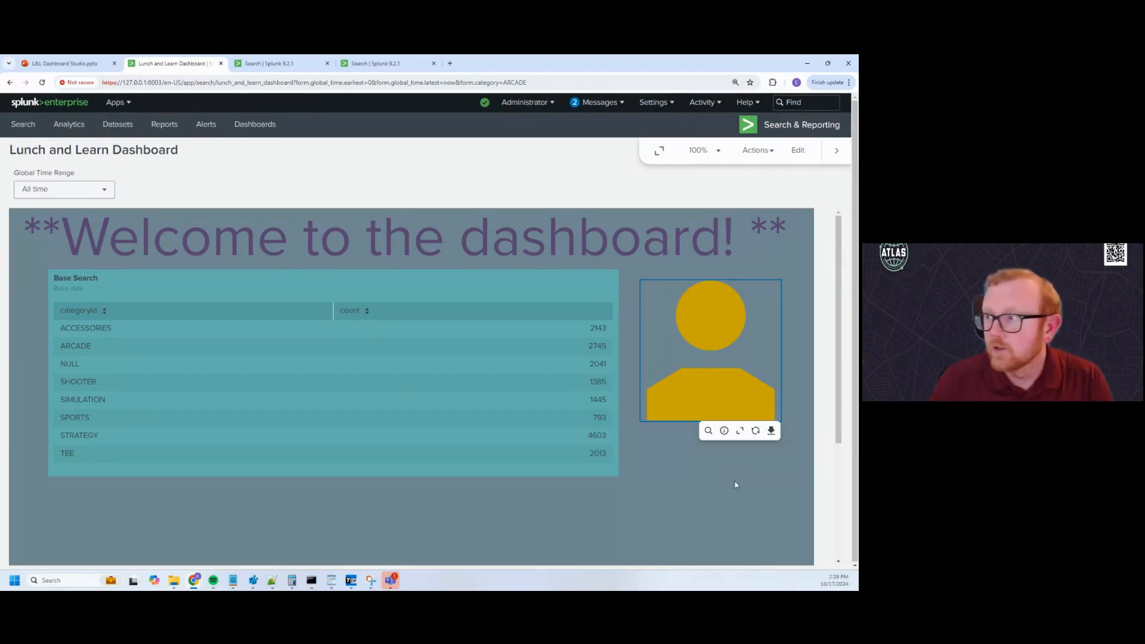
# Add a line chart to the dashboard in edit mode, placing and widening it directly below the Base Search table
pyautogui.click(798, 150)
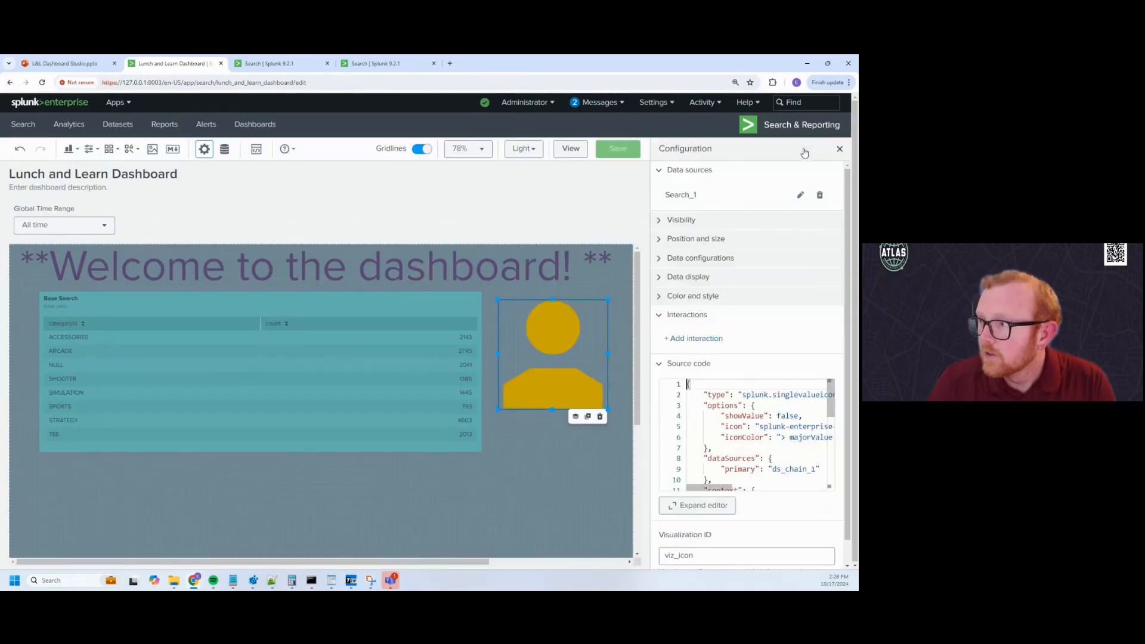
pyautogui.click(500, 205)
pyautogui.scroll(-5, 455, 391)
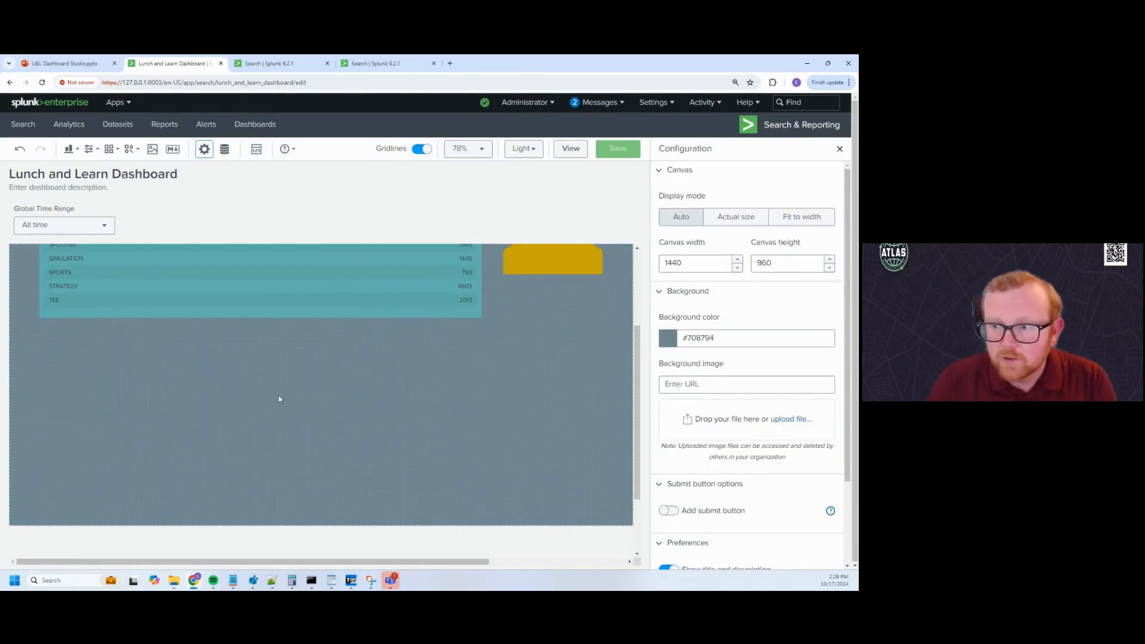
pyautogui.scroll(4, 279, 396)
pyautogui.click(76, 151)
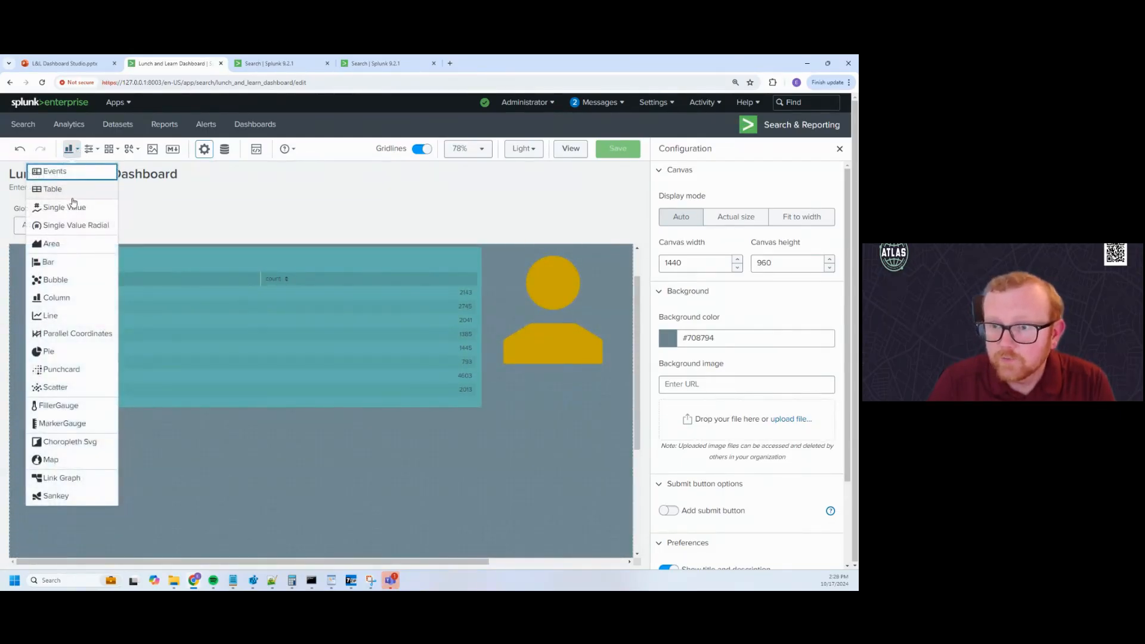
pyautogui.click(73, 316)
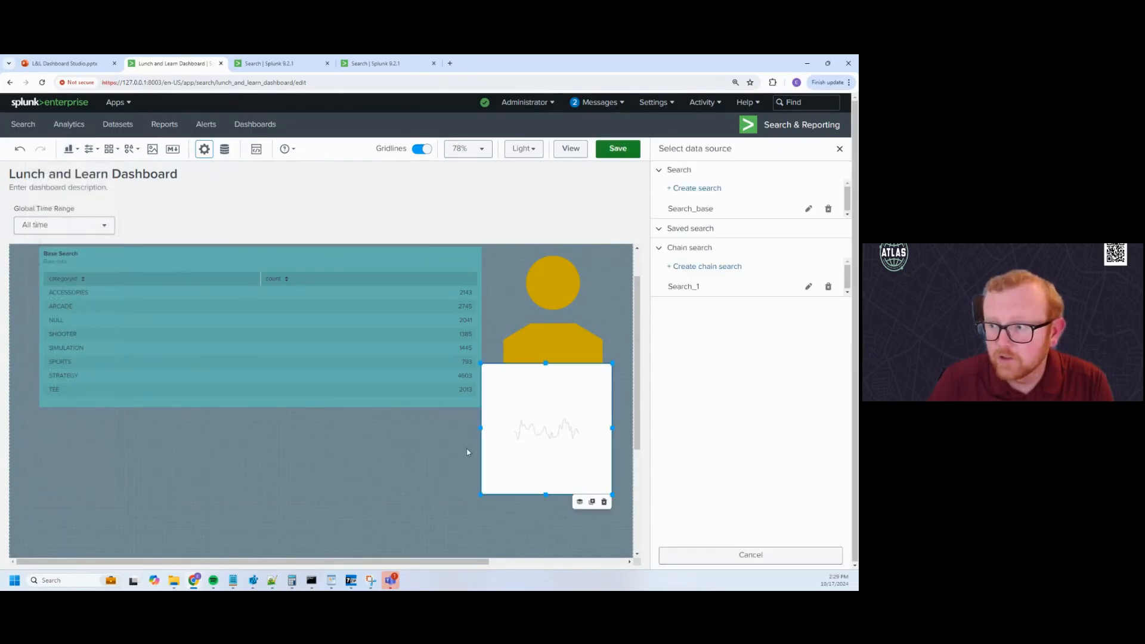
pyautogui.moveTo(329, 475); pyautogui.dragTo(103, 475)
pyautogui.moveTo(462, 476); pyautogui.dragTo(474, 475)
pyautogui.moveTo(409, 463); pyautogui.dragTo(396, 462)
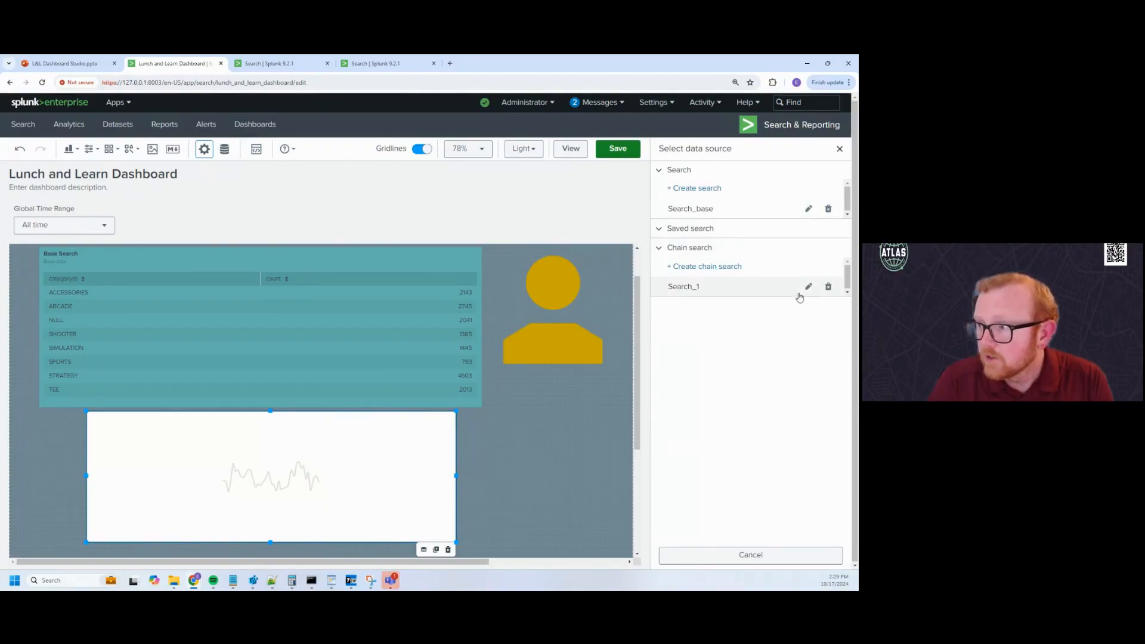
pyautogui.click(742, 288)
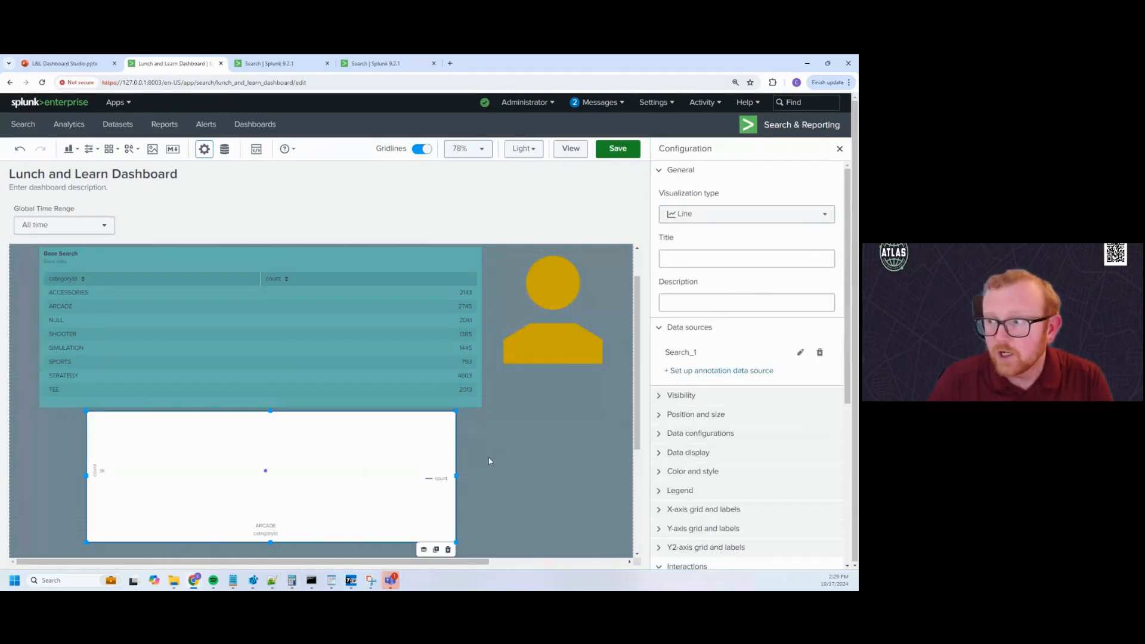
pyautogui.click(820, 354)
pyautogui.click(744, 356)
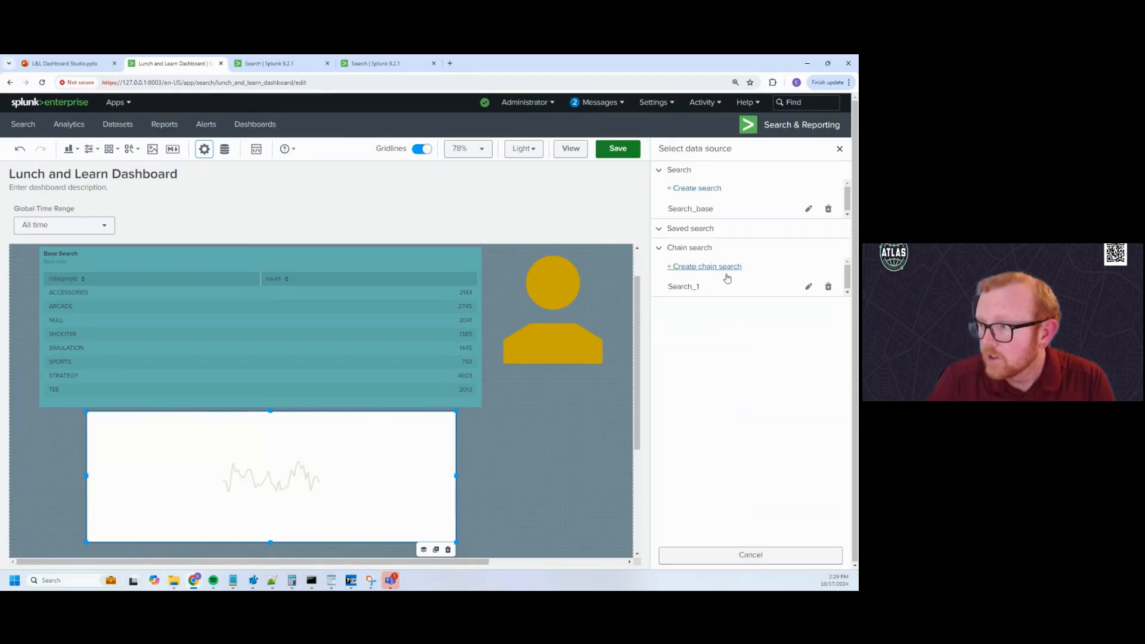
# Create a search for the line chart with the query index=tutorial sourcetype=access_combined_wcookie categoryId=$category$ | timechart count by action
pyautogui.click(696, 189)
pyautogui.click(272, 581)
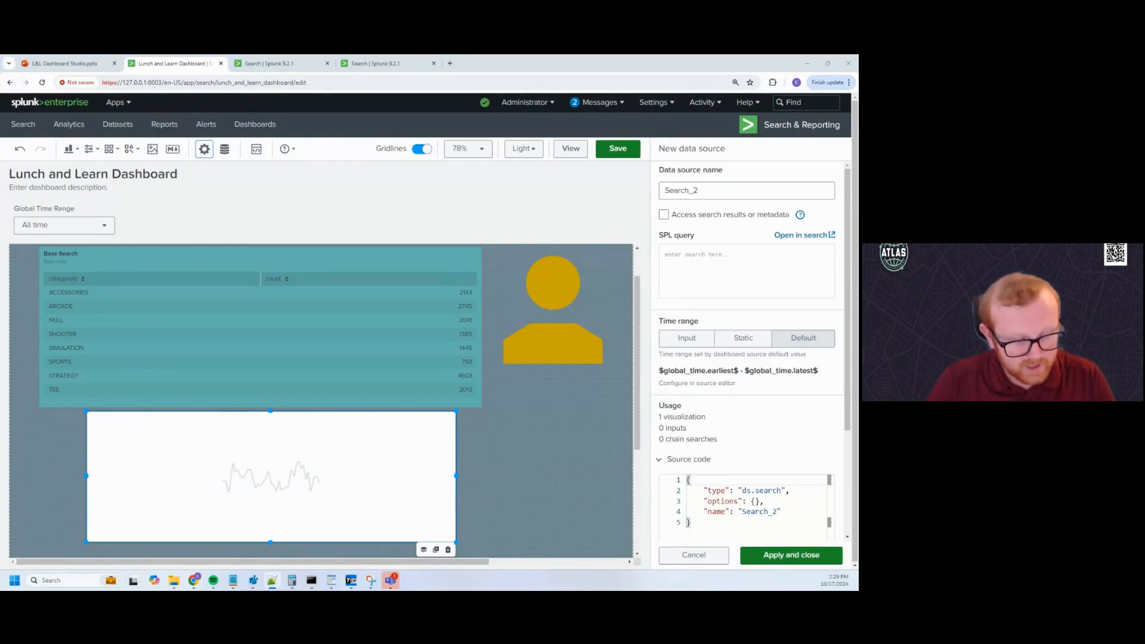
pyautogui.click(690, 276)
pyautogui.write('index=tutorial sourcetype=access_combined_wcookie categoryId=$category$ | timechart count by action')
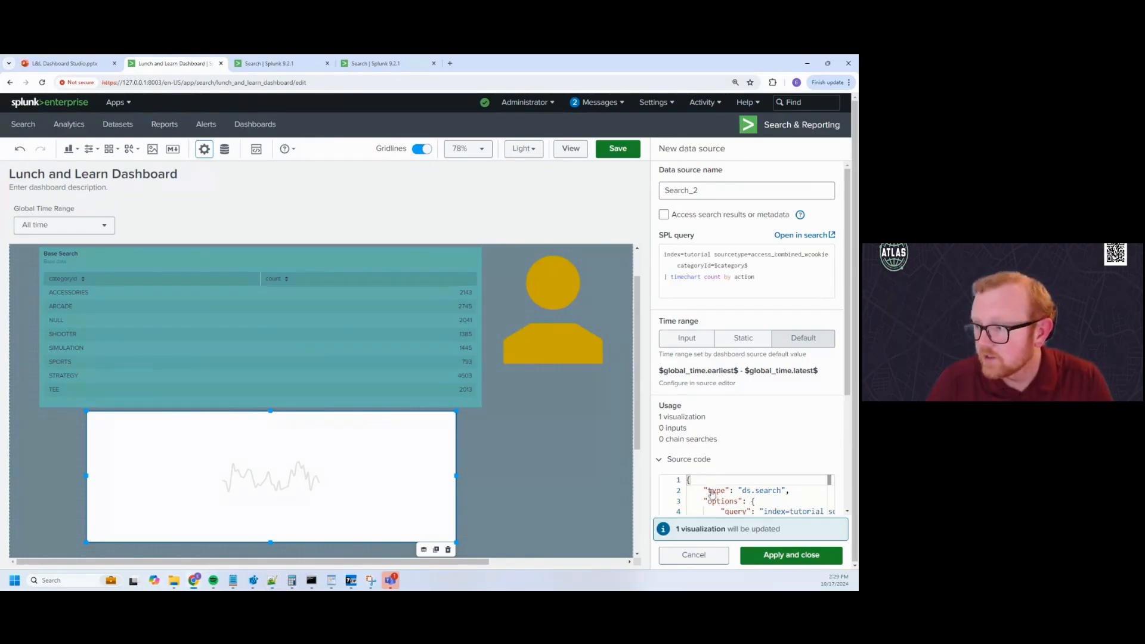
# Set the new search's data source ID to ds_line_chart and apply it to the line chart after reviewing the query
pyautogui.scroll(-3, 733, 435)
pyautogui.moveTo(712, 475); pyautogui.dragTo(677, 475)
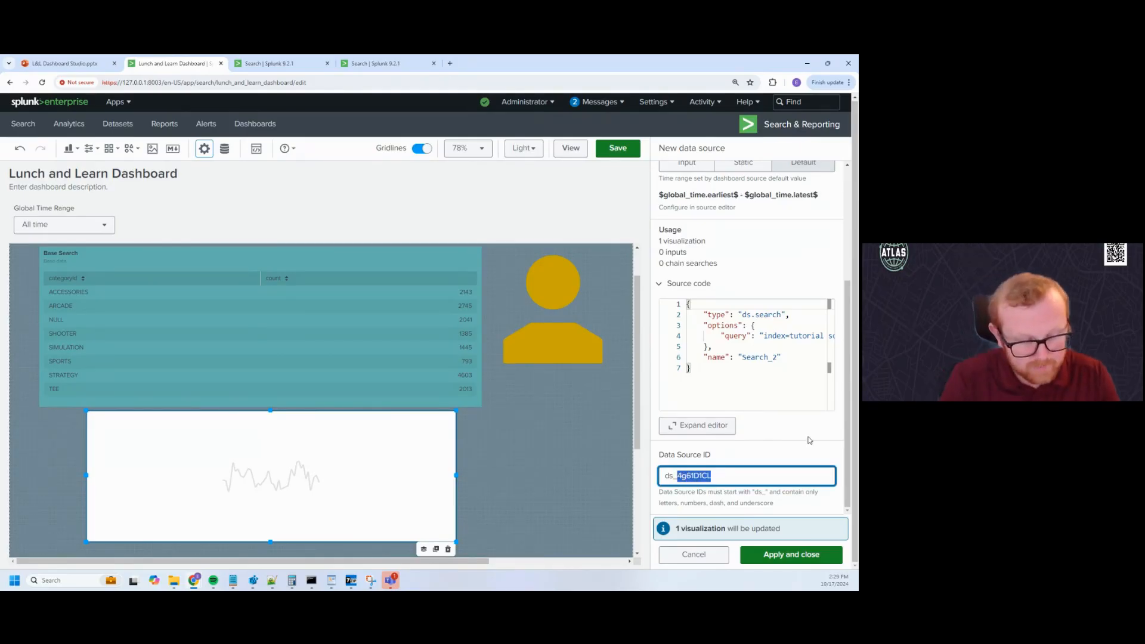
pyautogui.write('line_chart')
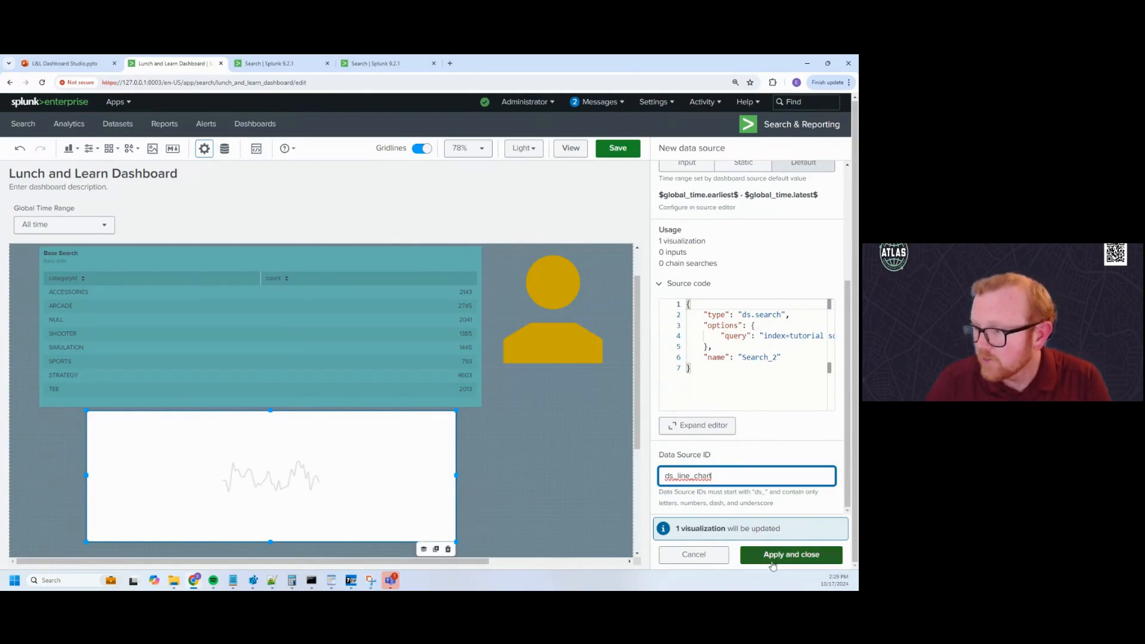
pyautogui.scroll(3, 749, 358)
pyautogui.click(756, 276)
pyautogui.moveTo(768, 265); pyautogui.dragTo(663, 254)
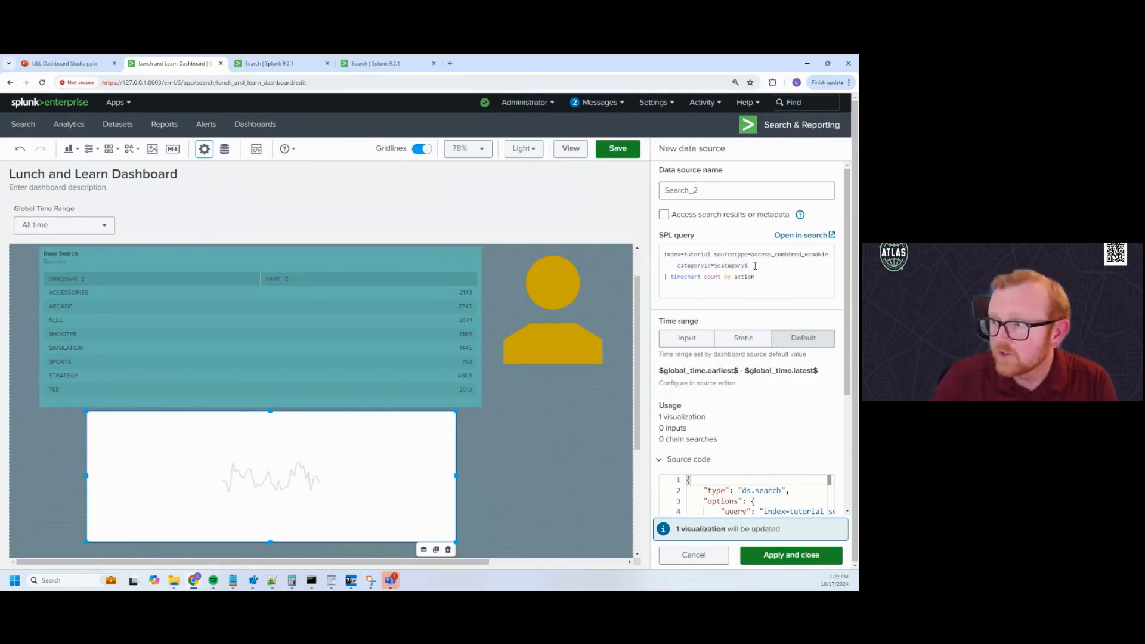
pyautogui.moveTo(756, 265); pyautogui.dragTo(680, 266)
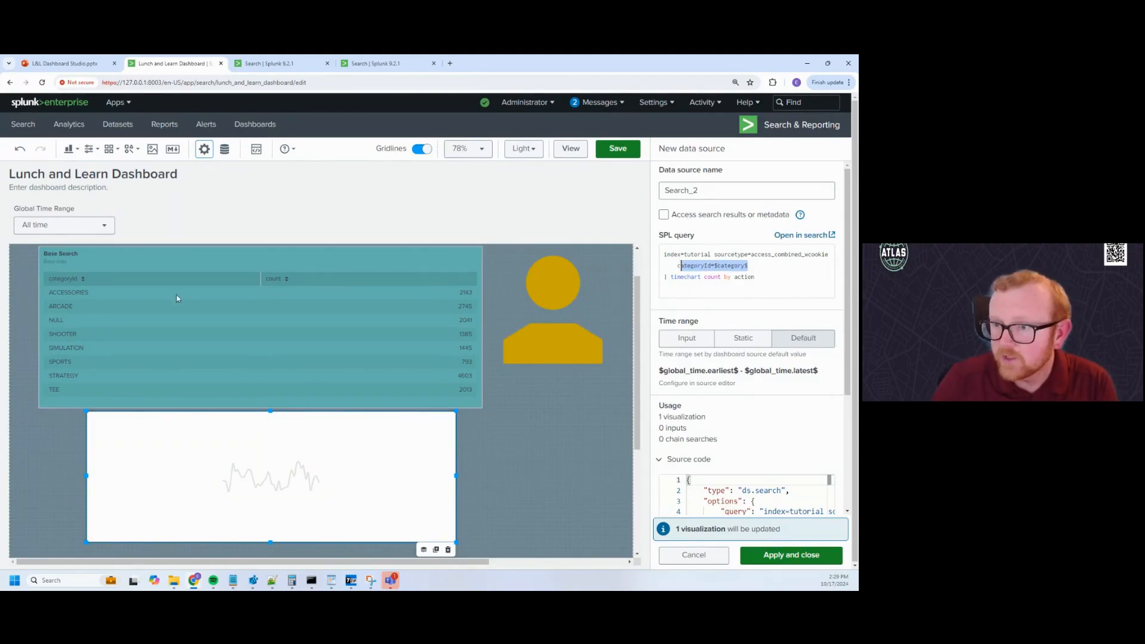
pyautogui.click(721, 266)
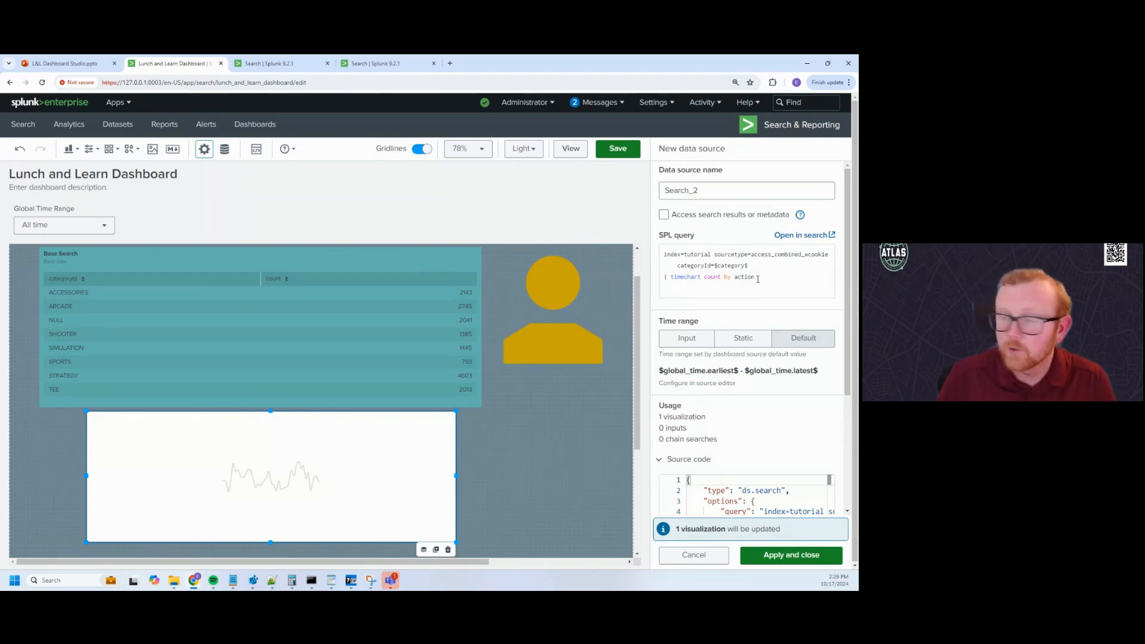
pyautogui.click(783, 559)
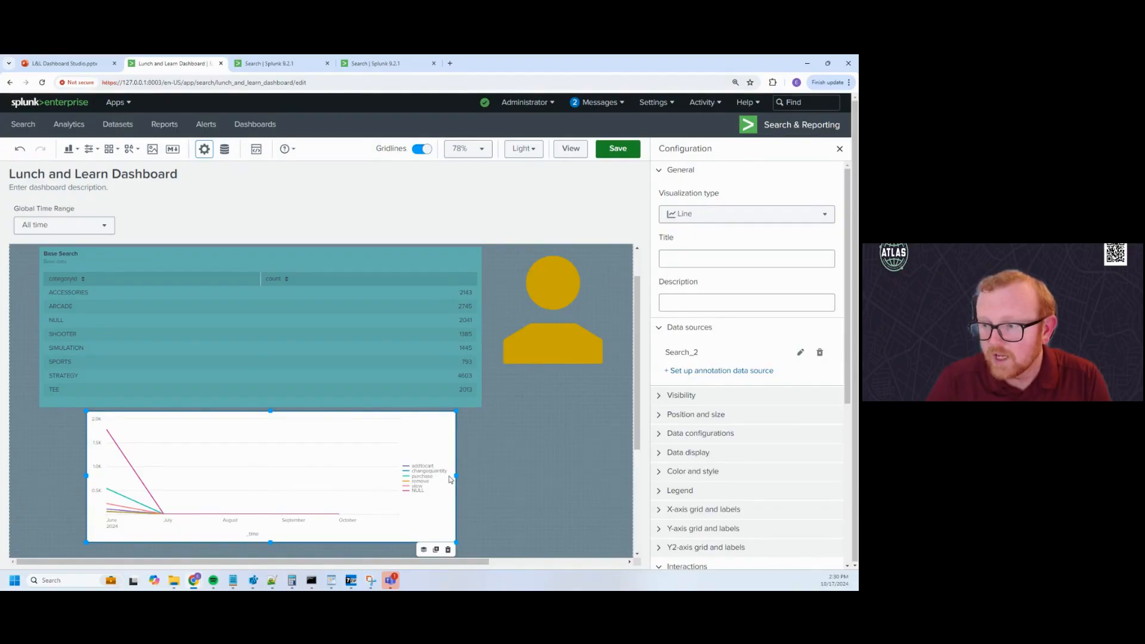
# Widen the line chart so it ends just short of the Base Search table's right edge
pyautogui.moveTo(457, 476); pyautogui.dragTo(573, 476)
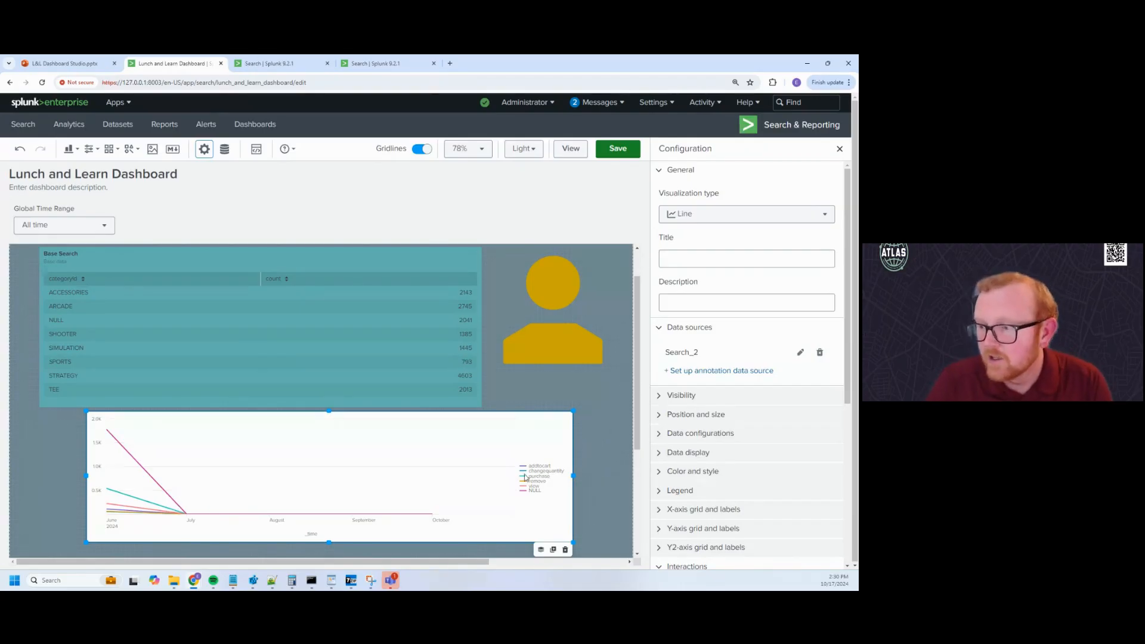
pyautogui.moveTo(572, 476)
pyautogui.mouseDown()
pyautogui.moveTo(397, 476)
pyautogui.moveTo(473, 476)
pyautogui.mouseUp()
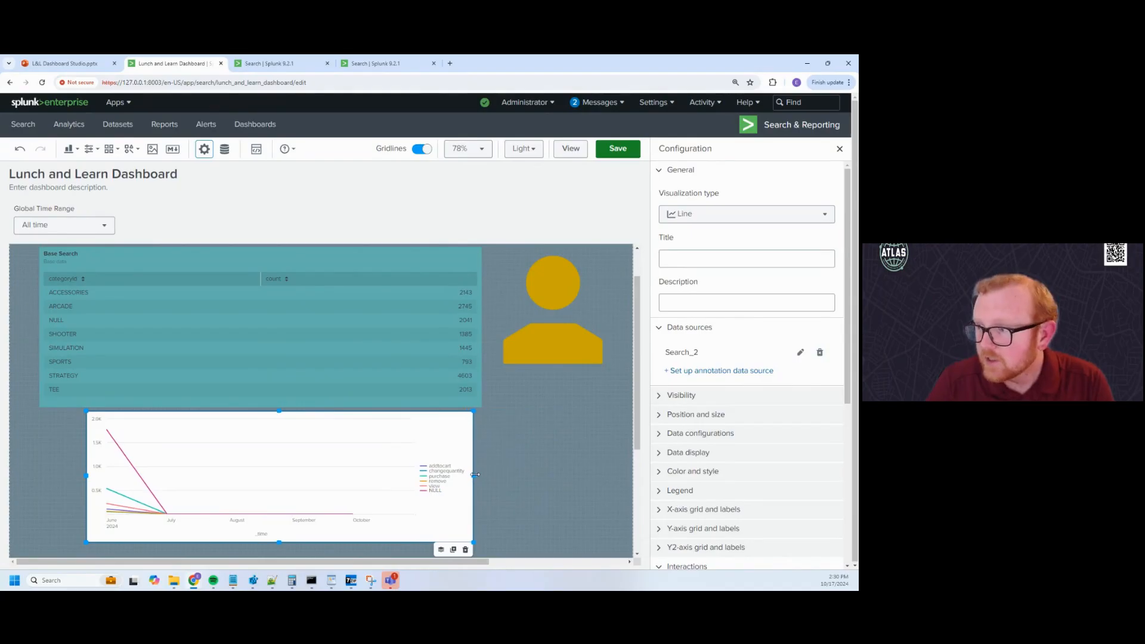
# Switch the line chart's data source Search_2 to a static time range defined as a date range between two dates
pyautogui.click(801, 353)
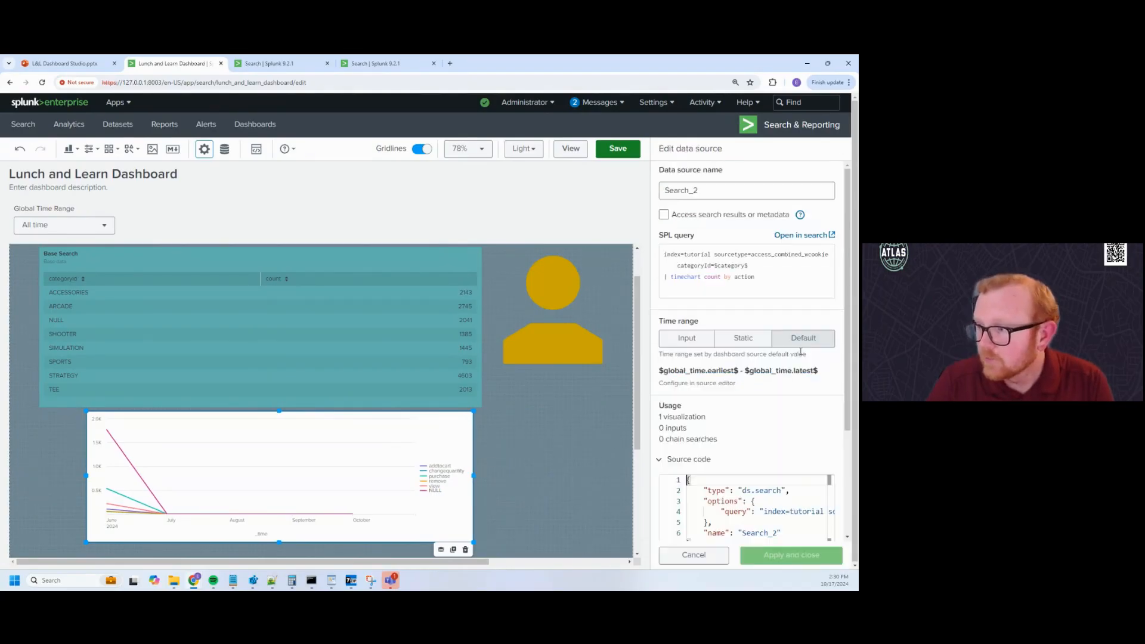
pyautogui.click(737, 343)
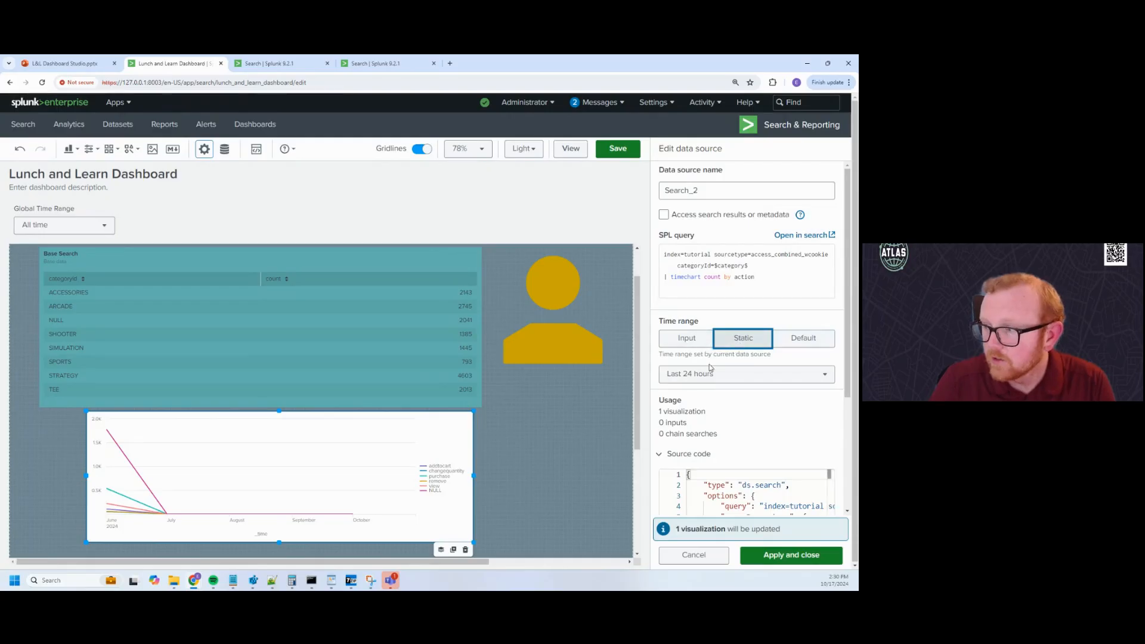
pyautogui.scroll(-2, 710, 352)
pyautogui.click(704, 285)
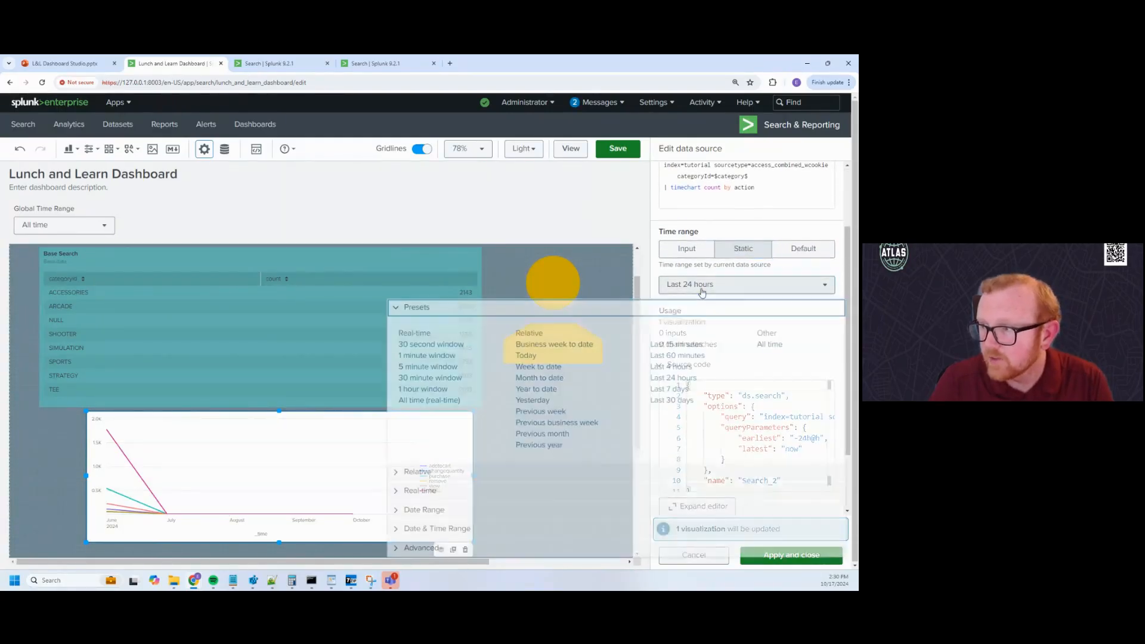
pyautogui.click(447, 512)
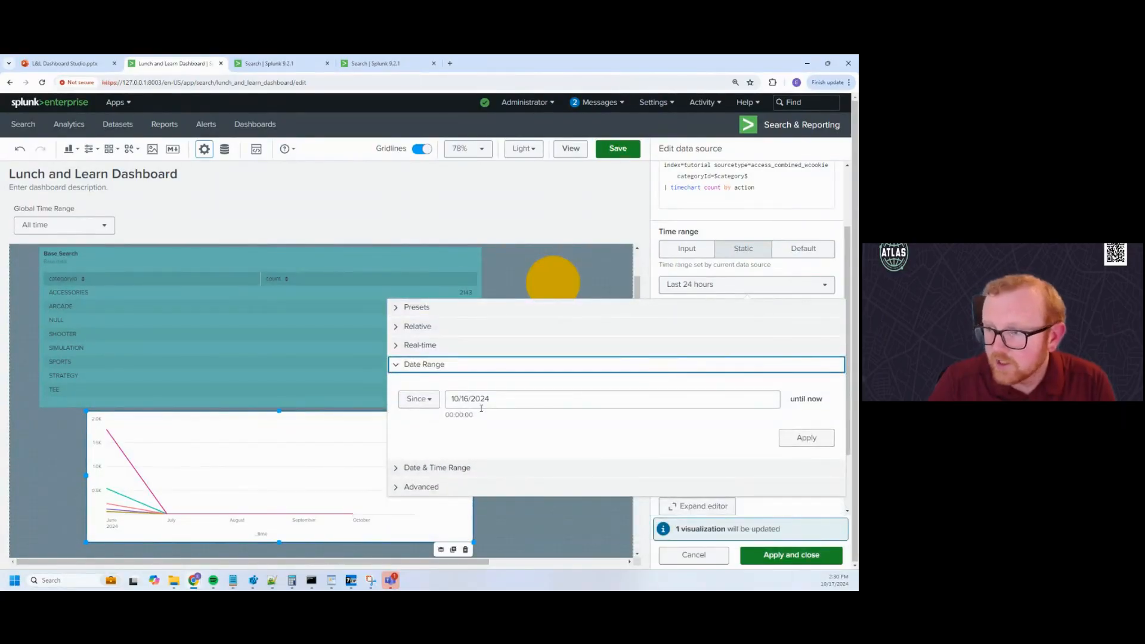
pyautogui.click(419, 399)
pyautogui.click(421, 421)
# Set the start date of the line chart's date range to 6/1/2024
pyautogui.click(493, 404)
pyautogui.click(500, 427)
pyautogui.click(500, 427)
pyautogui.click(499, 427)
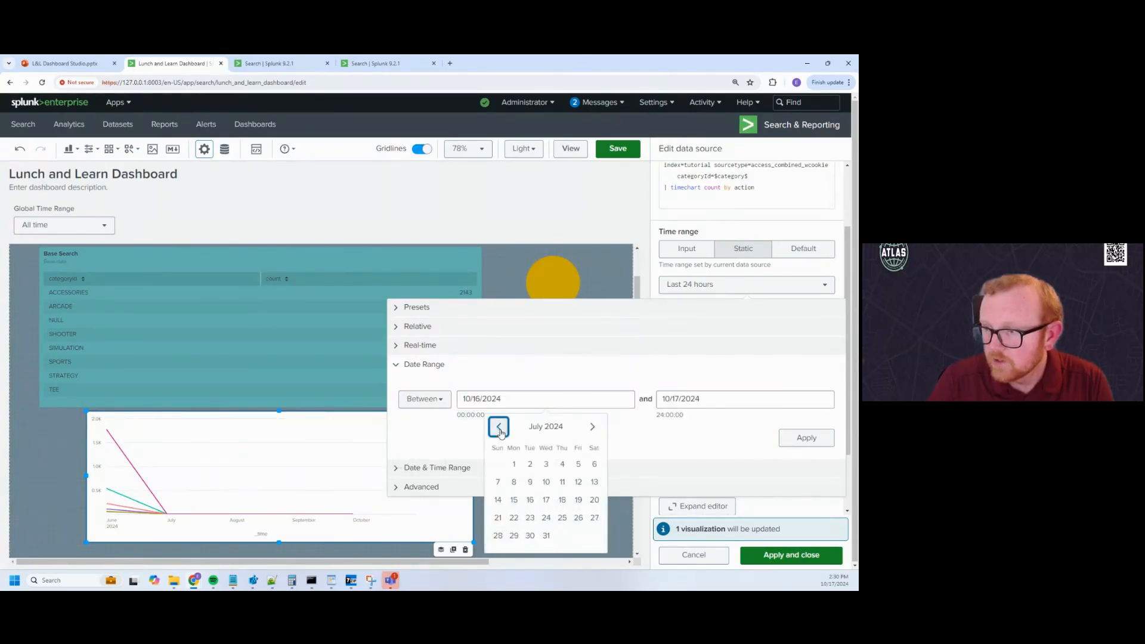
pyautogui.click(500, 427)
pyautogui.click(594, 464)
# Set the date range's end date to 7/31/2024 and apply the time range to the line chart's data source
pyautogui.click(695, 400)
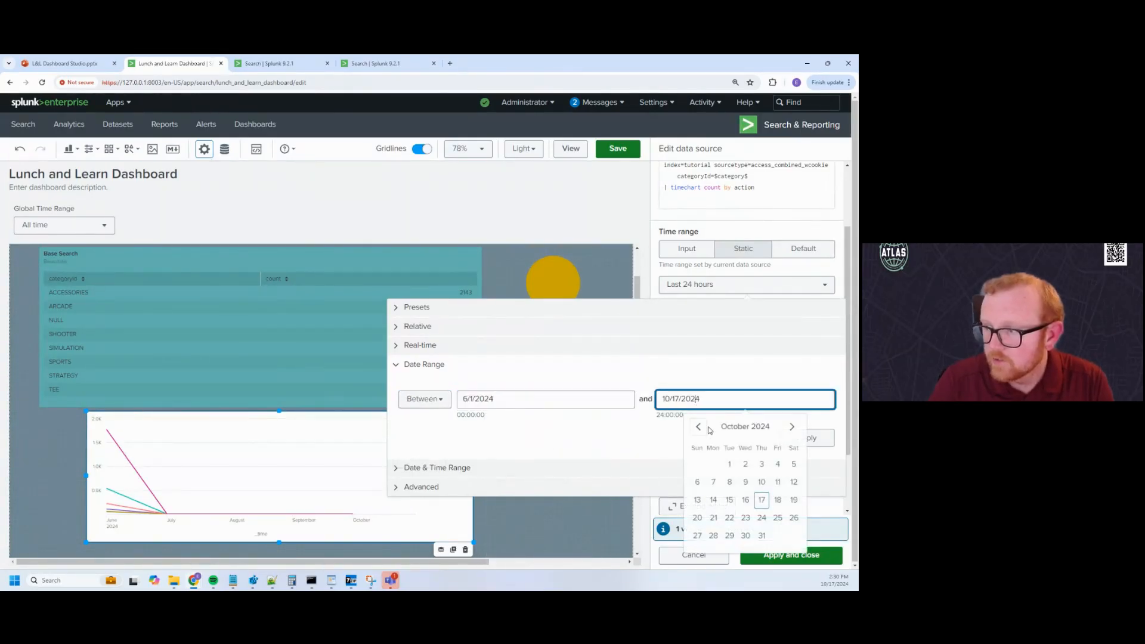
pyautogui.click(698, 427)
pyautogui.click(698, 427)
pyautogui.click(699, 427)
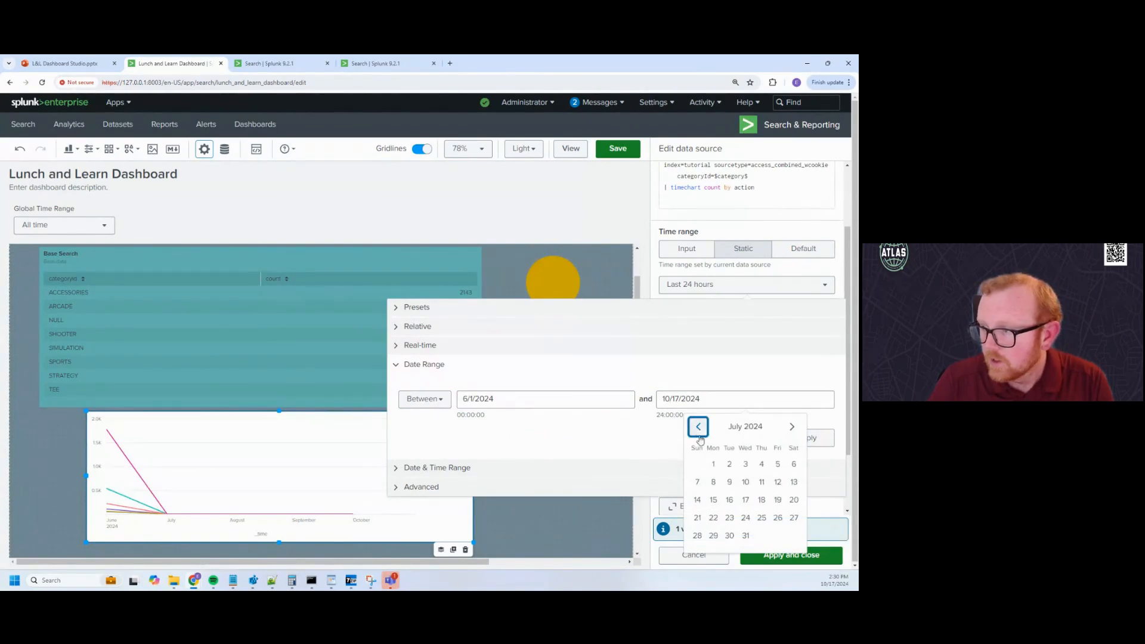
pyautogui.click(747, 536)
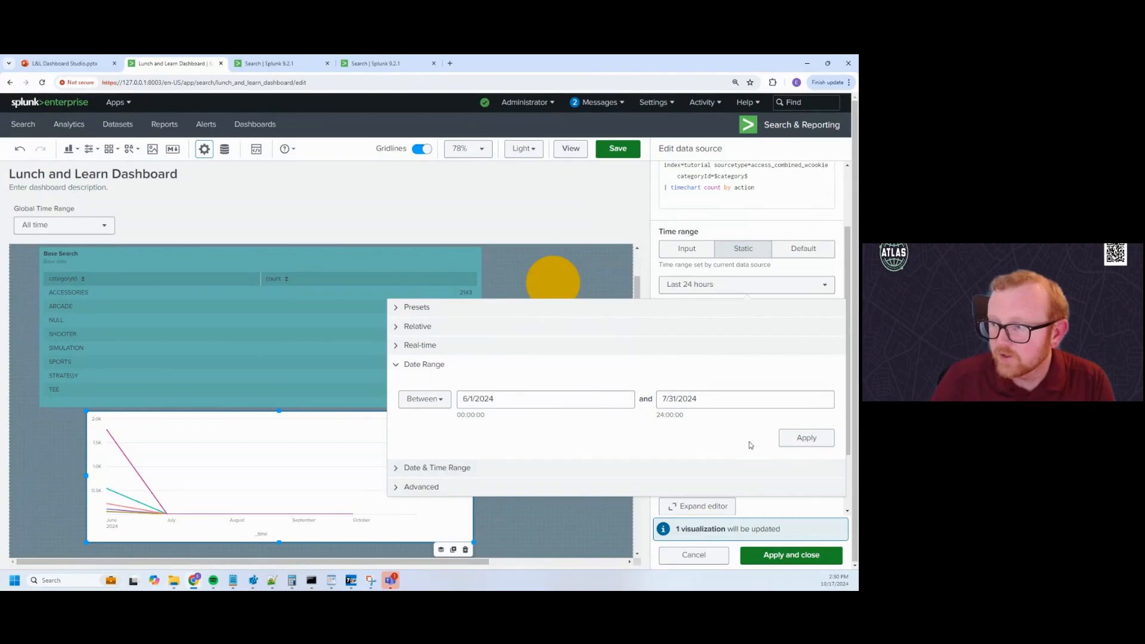
pyautogui.click(805, 438)
pyautogui.click(791, 555)
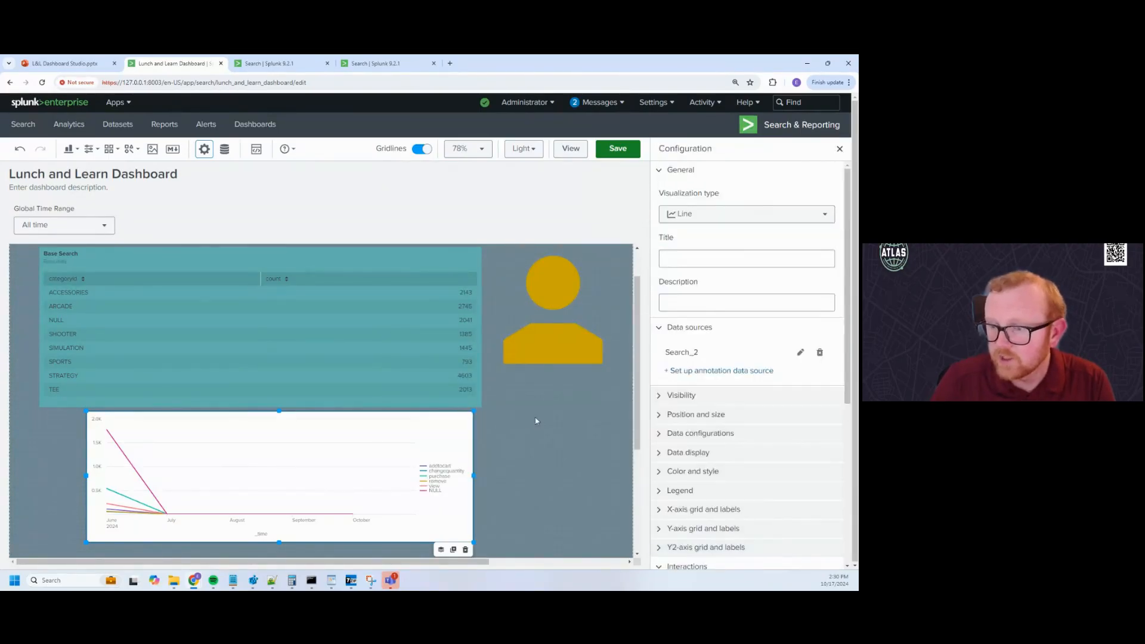
# Save the dashboard and switch it to view mode
pyautogui.scroll(-2, 519, 438)
pyautogui.scroll(2, 513, 444)
pyautogui.click(618, 148)
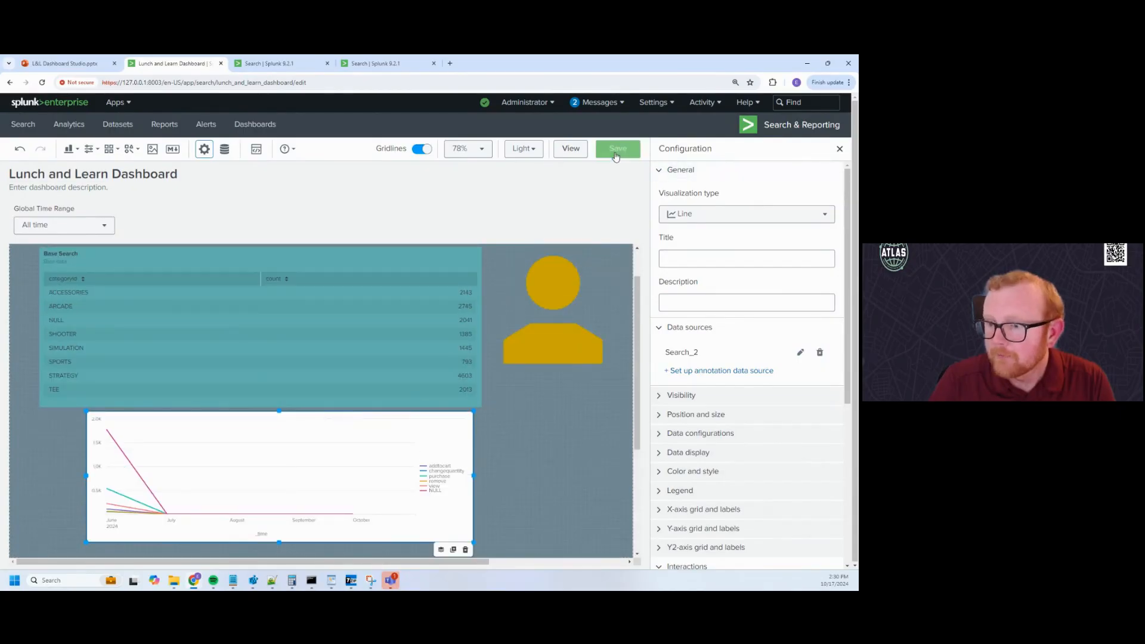
pyautogui.click(580, 149)
# Select SIMULATION and SPORTS in the Base Search table to check how the line chart and icon respond
pyautogui.scroll(-3, 478, 319)
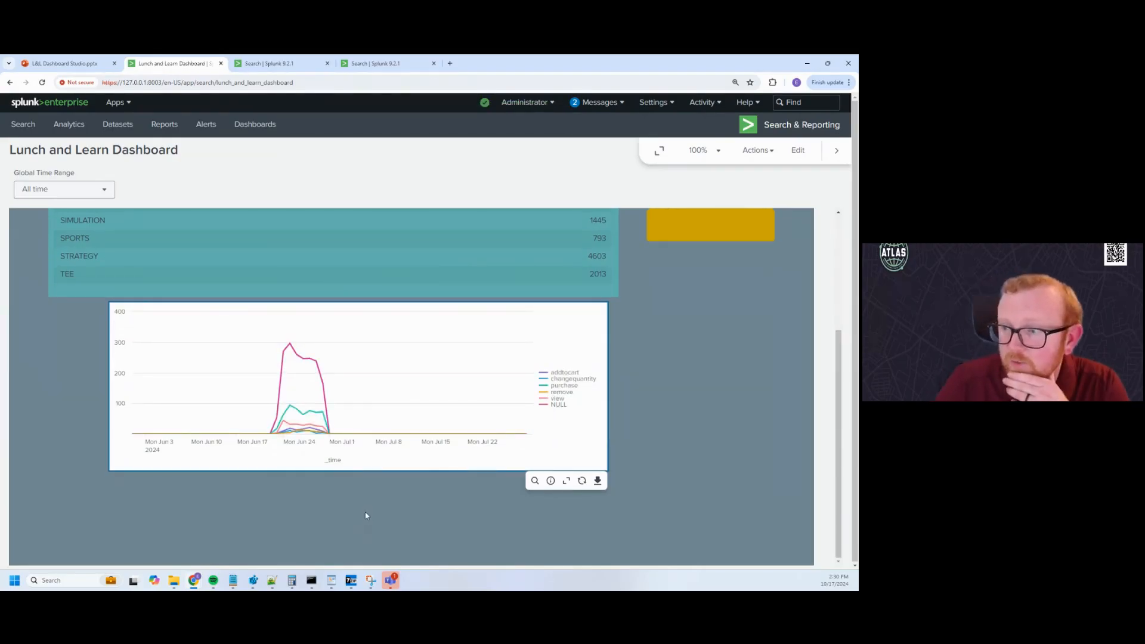
pyautogui.scroll(2, 82, 309)
pyautogui.click(80, 309)
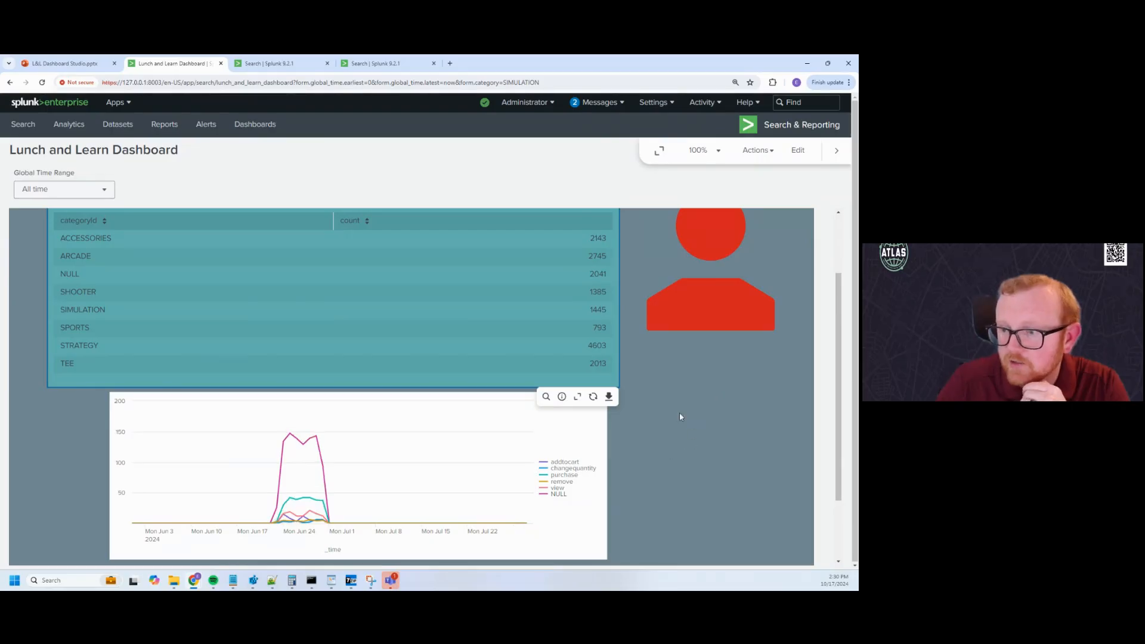
pyautogui.click(66, 329)
pyautogui.scroll(2, 770, 233)
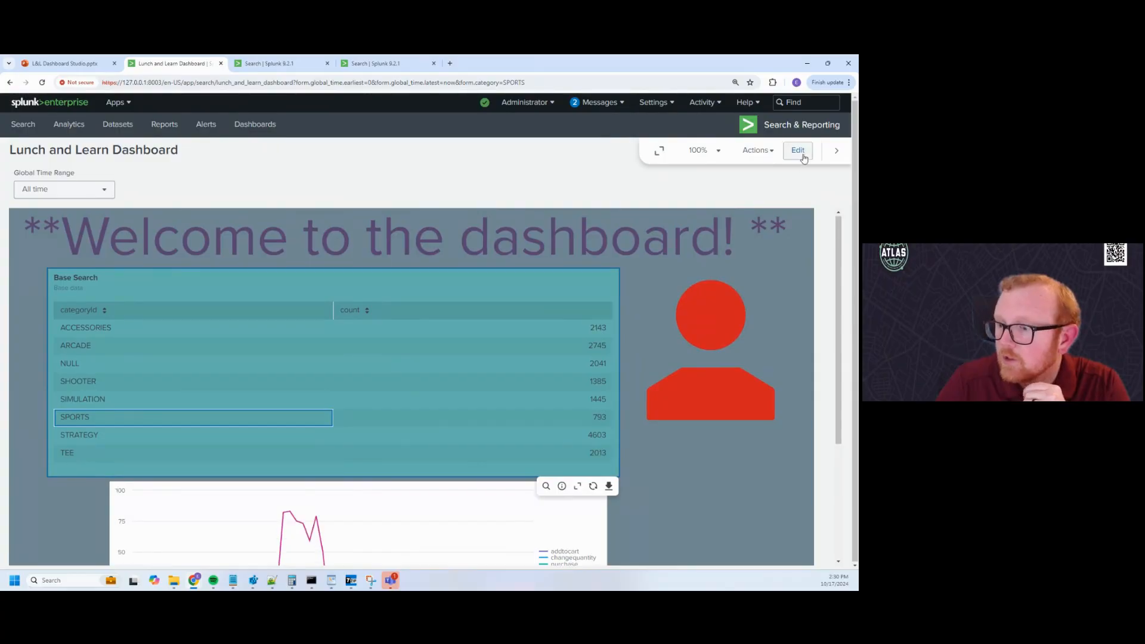
pyautogui.scroll(-3, 723, 358)
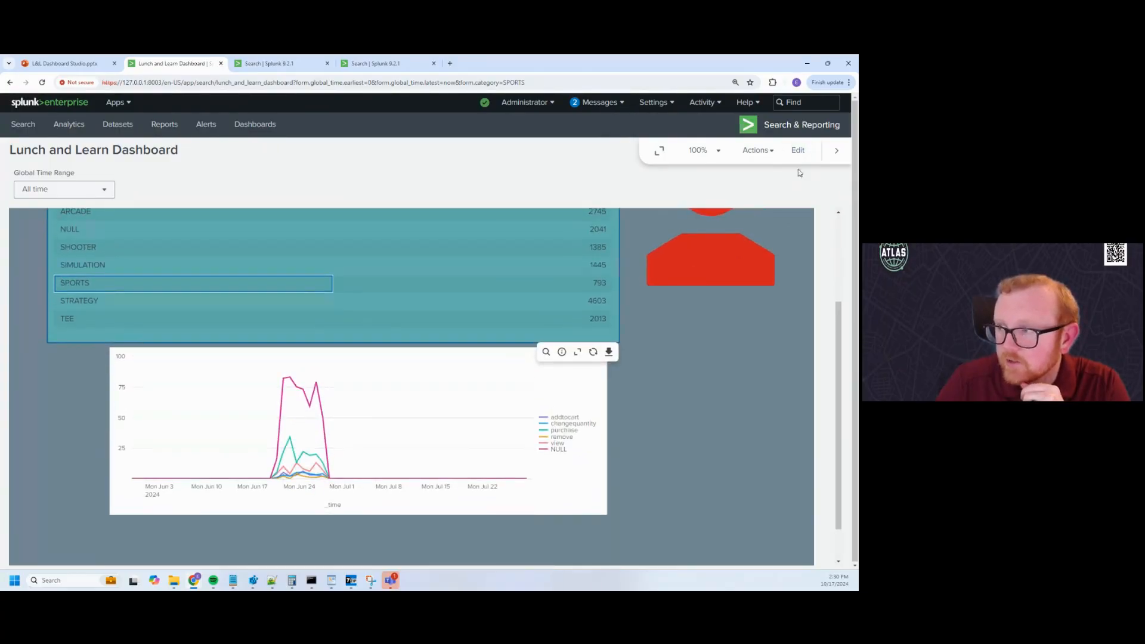
# Return to edit mode and title the line chart "Timechart for $category$"
pyautogui.click(797, 150)
pyautogui.click(338, 374)
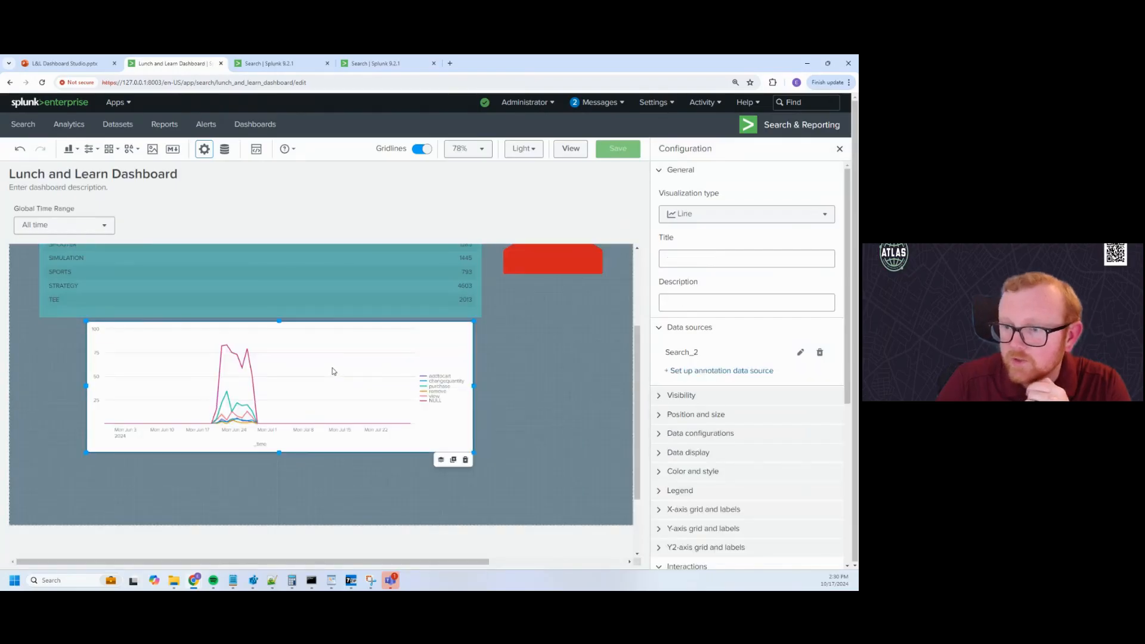
pyautogui.scroll(3, 531, 376)
pyautogui.scroll(-2, 576, 388)
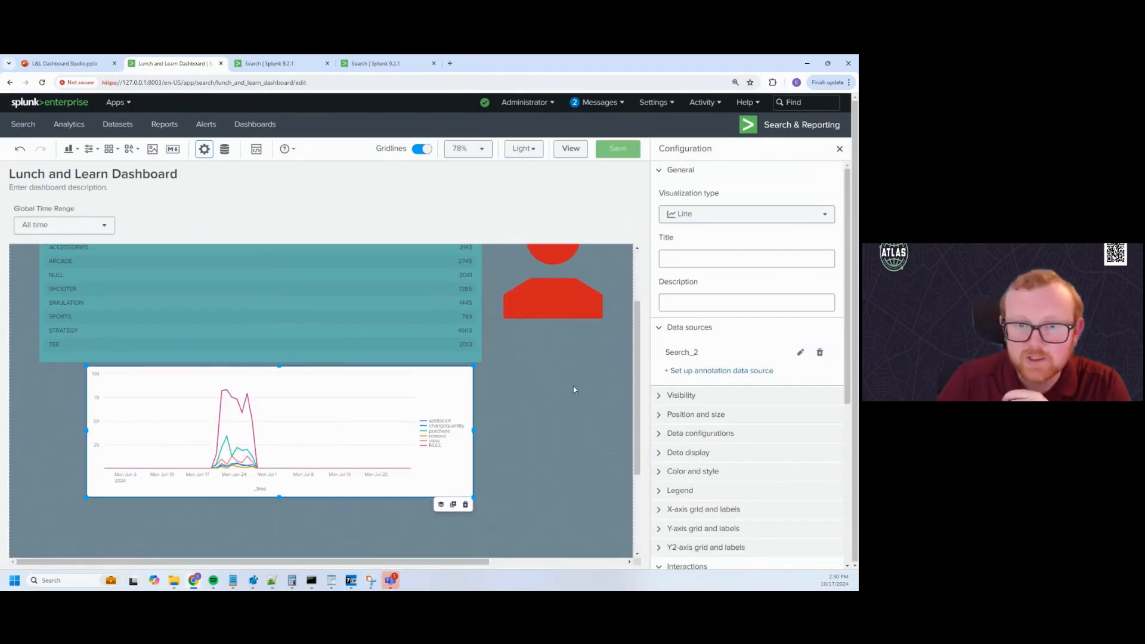
pyautogui.click(705, 255)
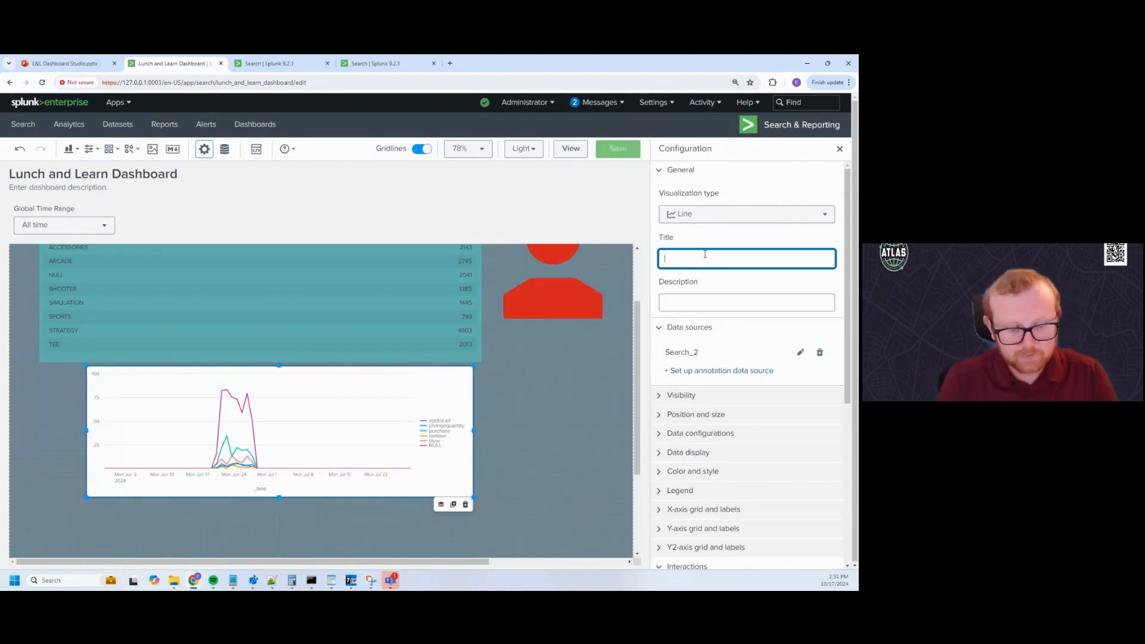
pyautogui.write('Timechart for $category$')
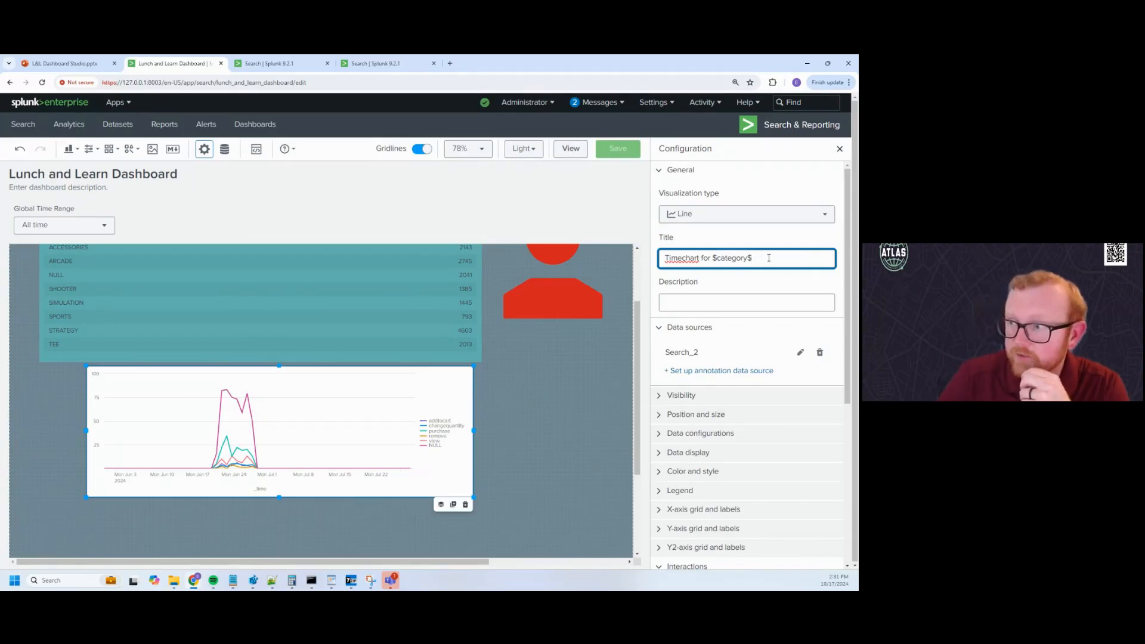
pyautogui.click(614, 382)
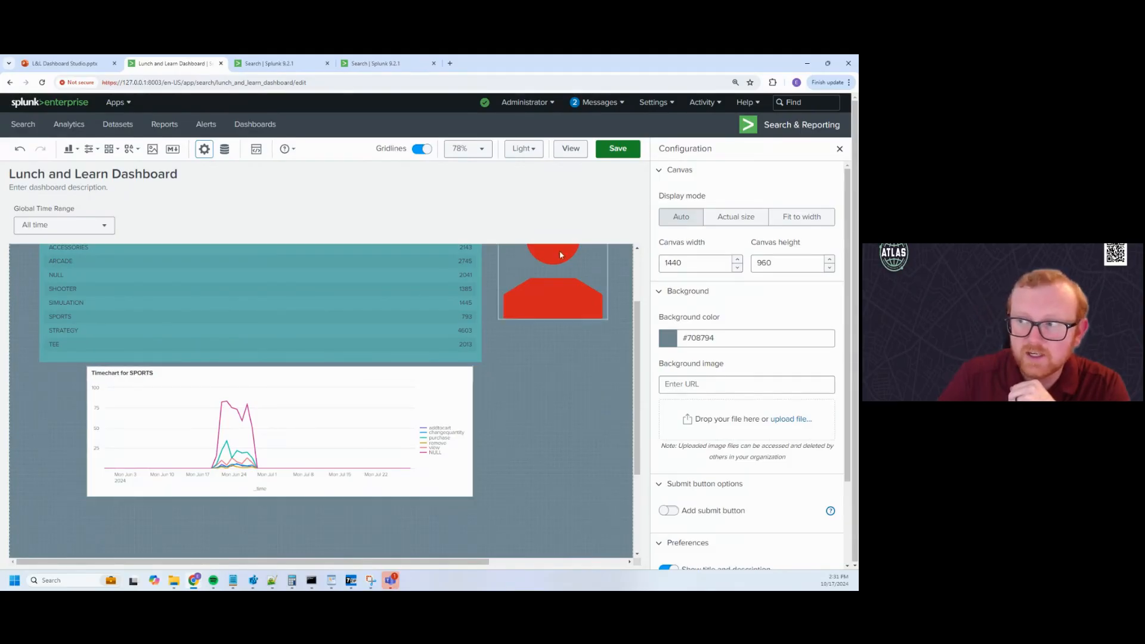
# Save the dashboard and test the chart's dynamic title in view mode by selecting ARCADE and ACCESSORIES in the table
pyautogui.click(620, 152)
pyautogui.click(571, 150)
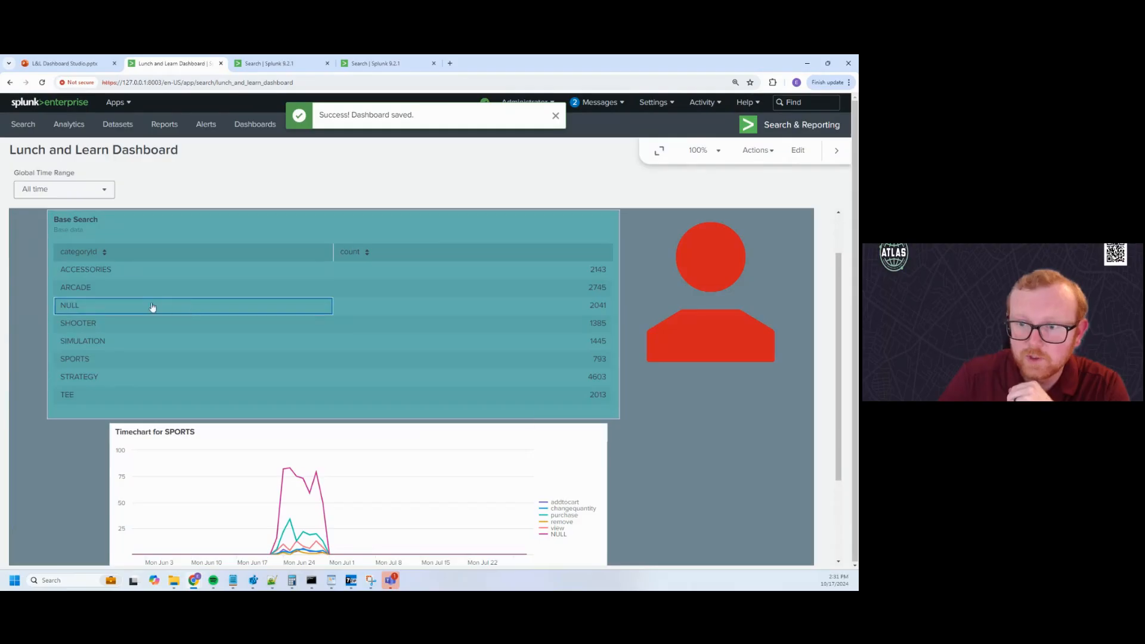
pyautogui.click(84, 287)
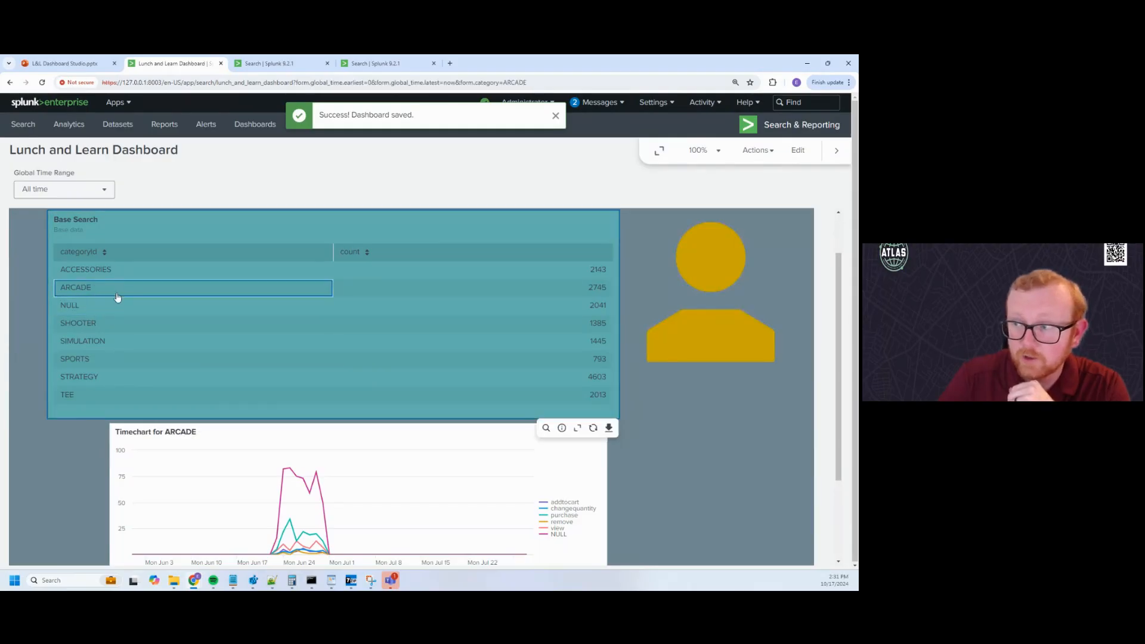
pyautogui.click(97, 270)
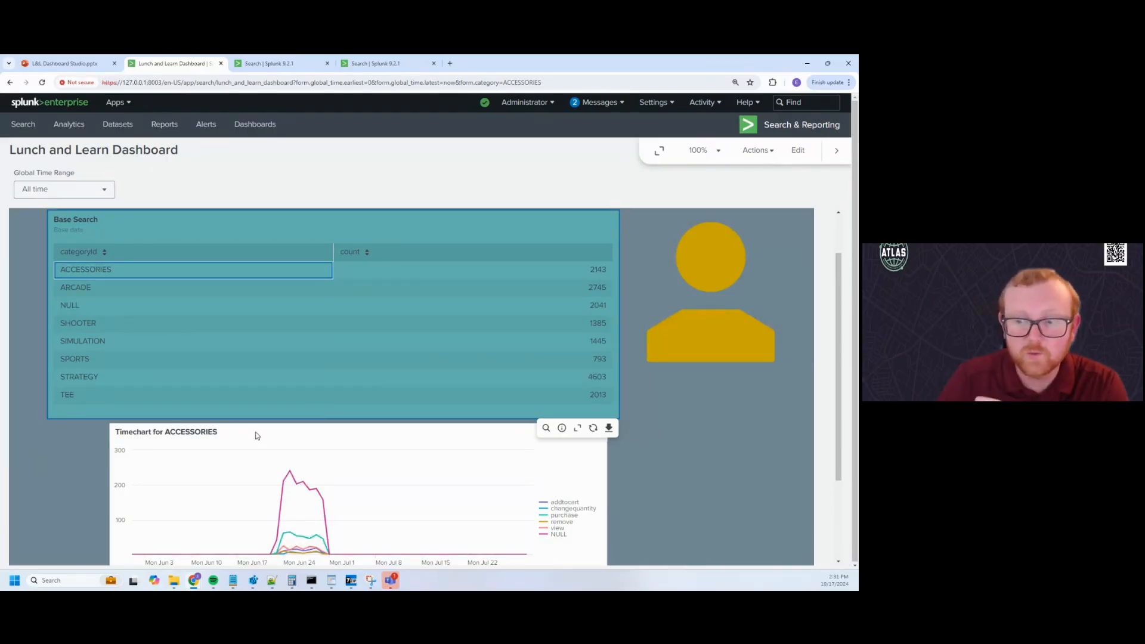
# Reopen the dashboard for editing and set the line chart's background color to transparent
pyautogui.click(798, 149)
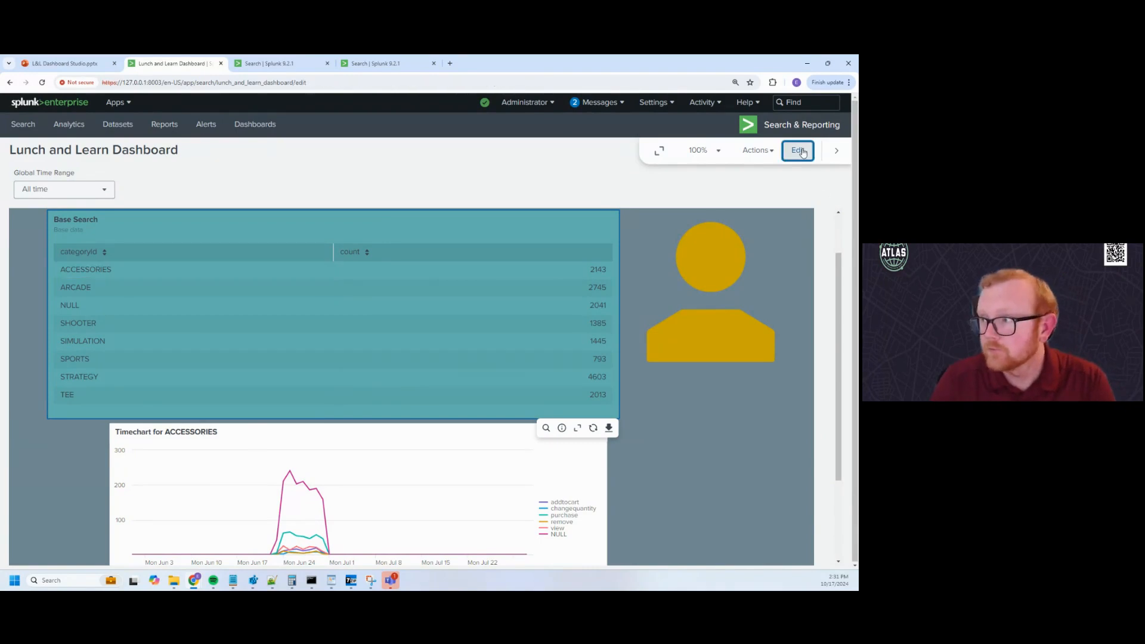
pyautogui.click(362, 446)
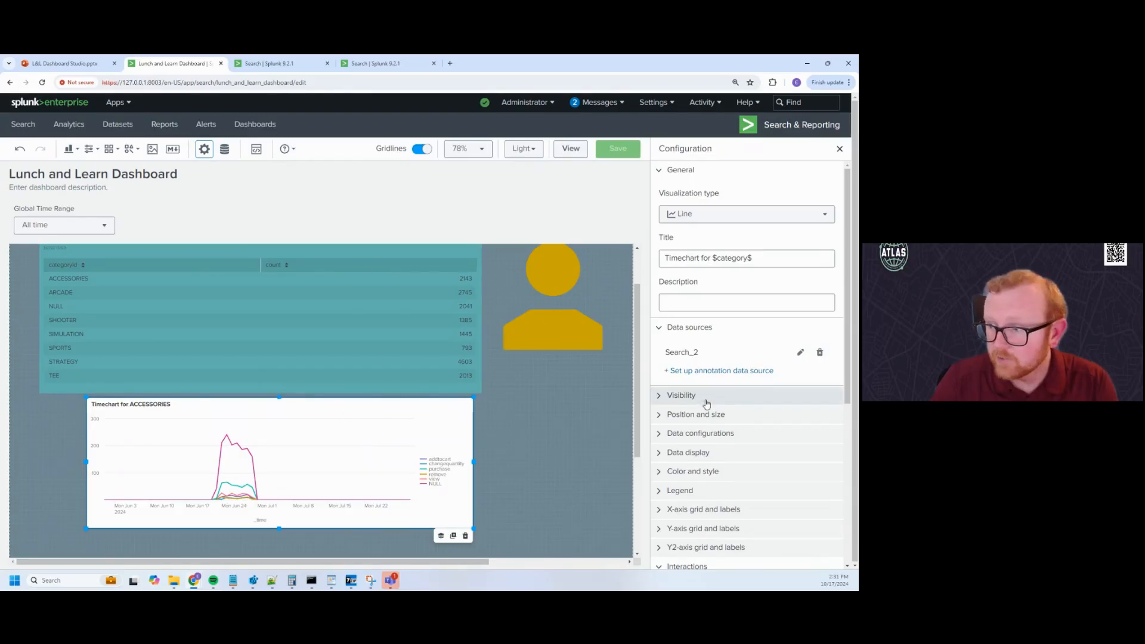
pyautogui.scroll(-1, 707, 404)
pyautogui.click(706, 426)
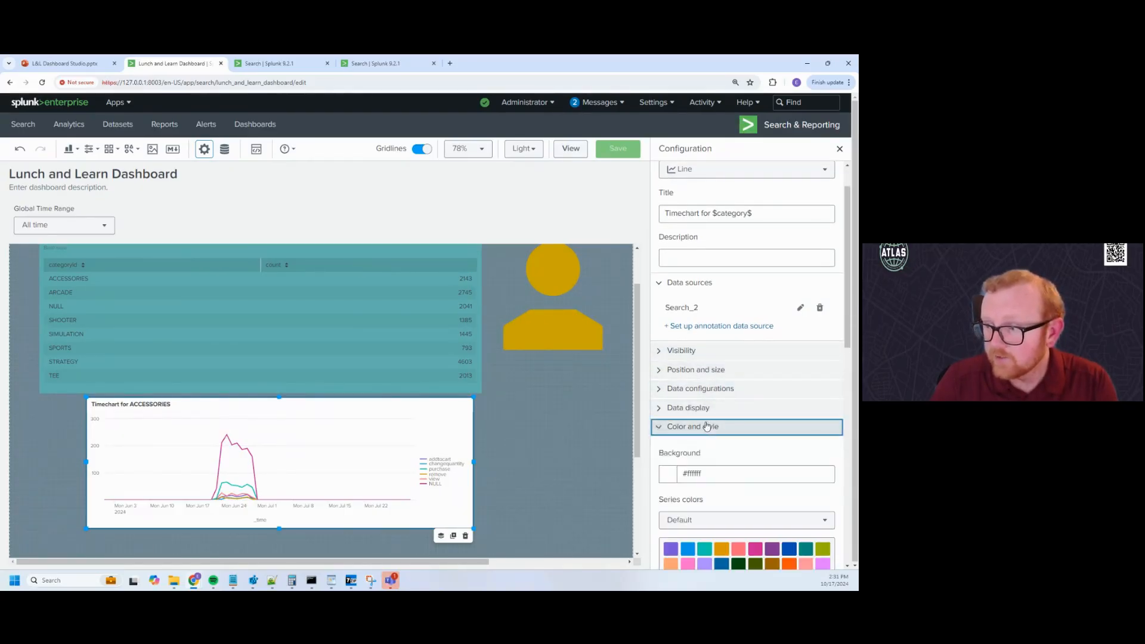
pyautogui.click(705, 408)
pyautogui.scroll(-2, 708, 393)
pyautogui.click(701, 321)
pyautogui.click(703, 338)
pyautogui.click(703, 337)
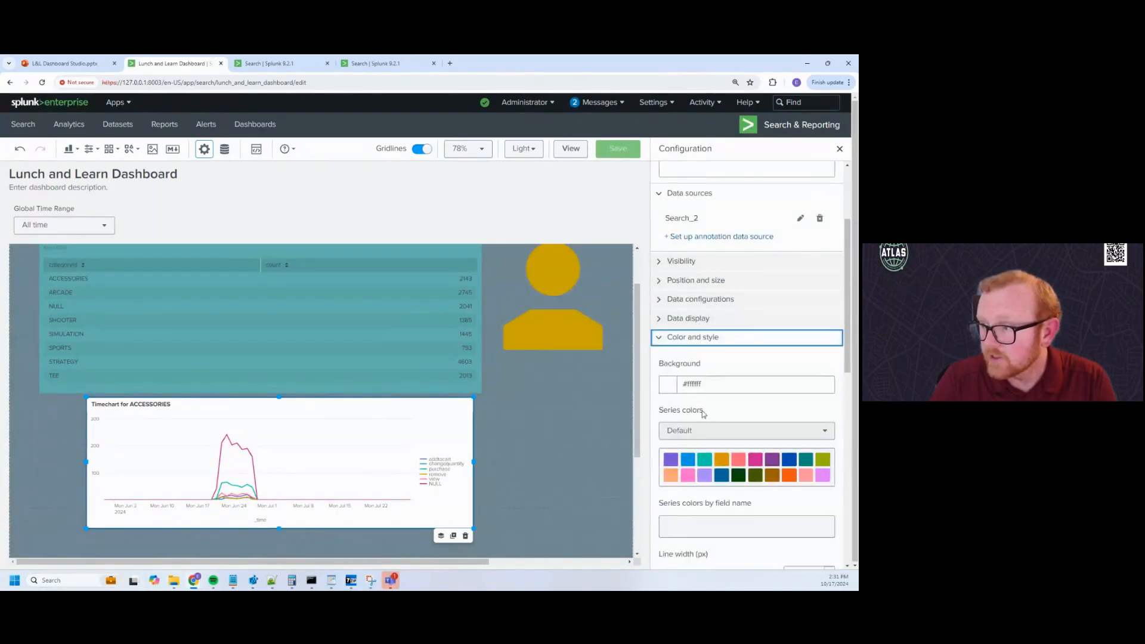
pyautogui.scroll(-1, 704, 405)
pyautogui.click(668, 340)
pyautogui.click(624, 371)
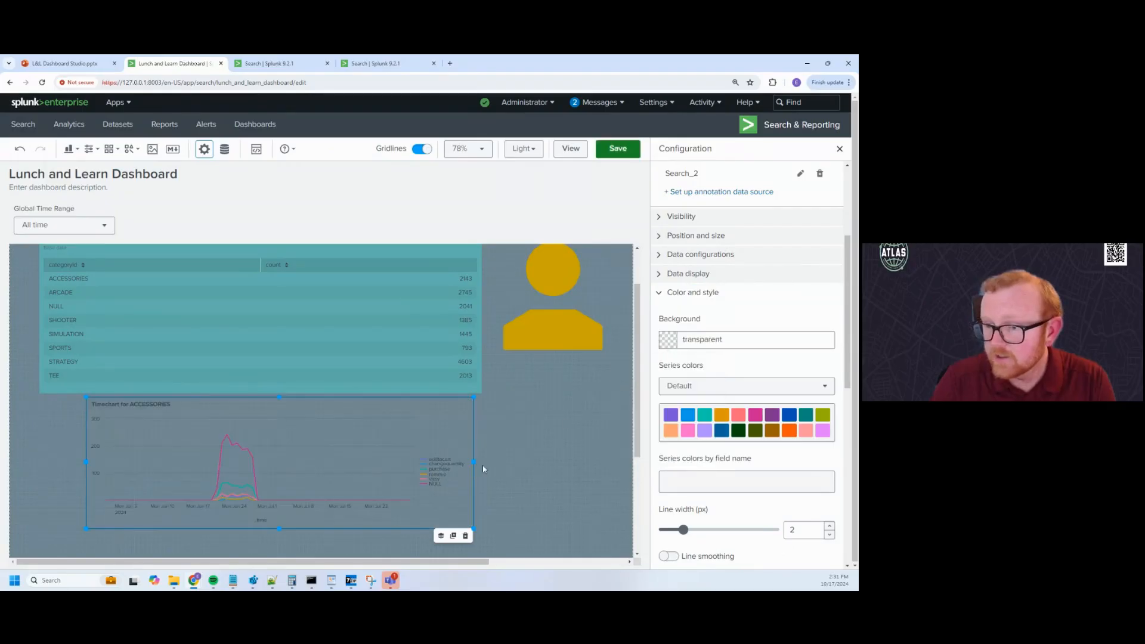
pyautogui.click(524, 465)
# Try the line chart's All and Min/Max data value displays and Zero null value display, restoring Off and Gaps
pyautogui.click(421, 436)
pyautogui.click(703, 348)
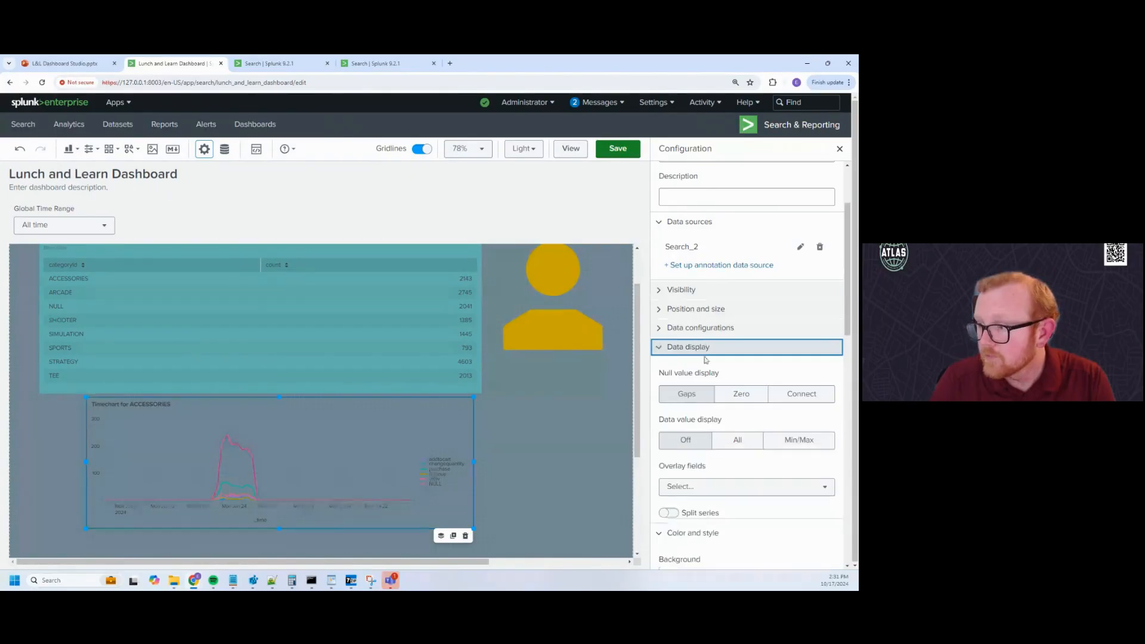
pyautogui.scroll(-1, 703, 352)
pyautogui.click(732, 398)
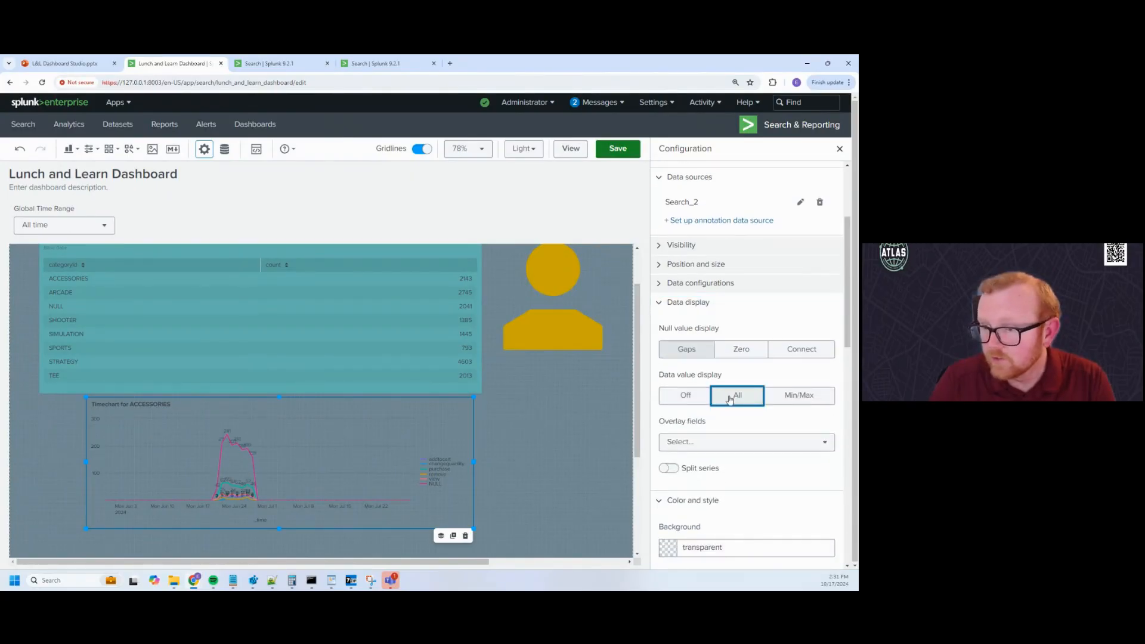
pyautogui.click(799, 396)
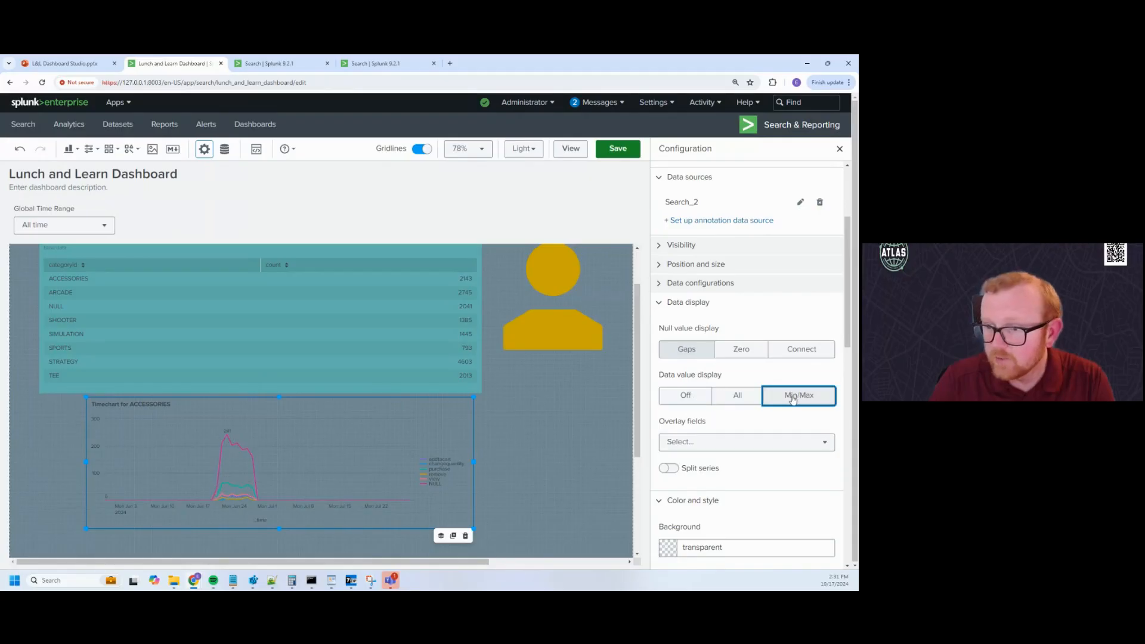
pyautogui.click(686, 395)
pyautogui.click(740, 351)
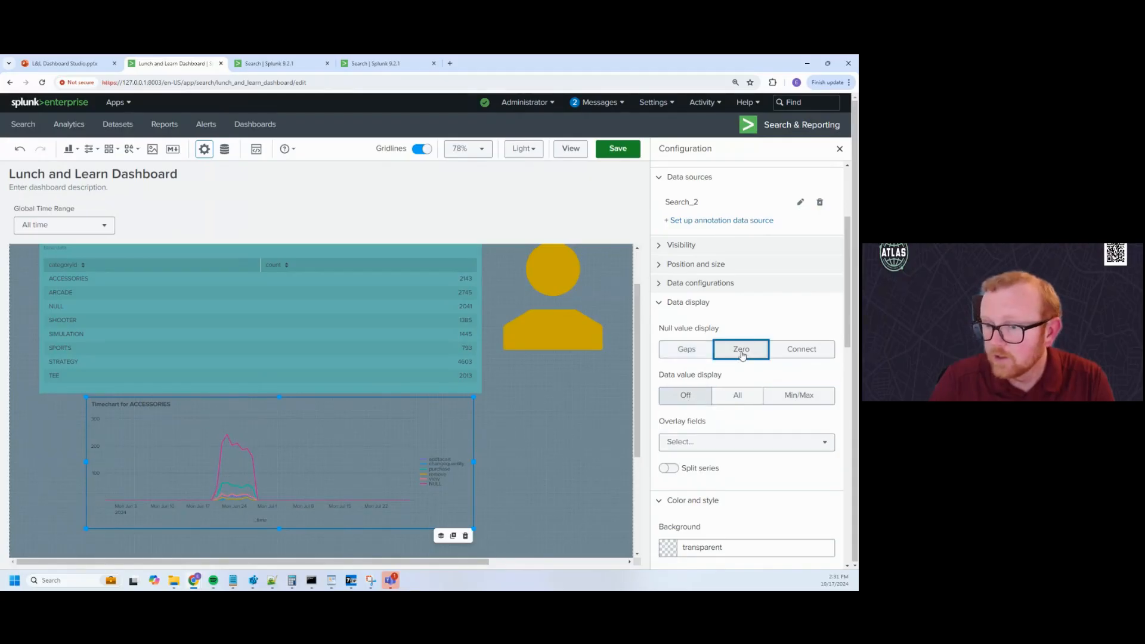
pyautogui.click(704, 354)
# Try thicker line widths on the line chart, returning the width to 2 px and deselecting the chart
pyautogui.scroll(-5, 724, 421)
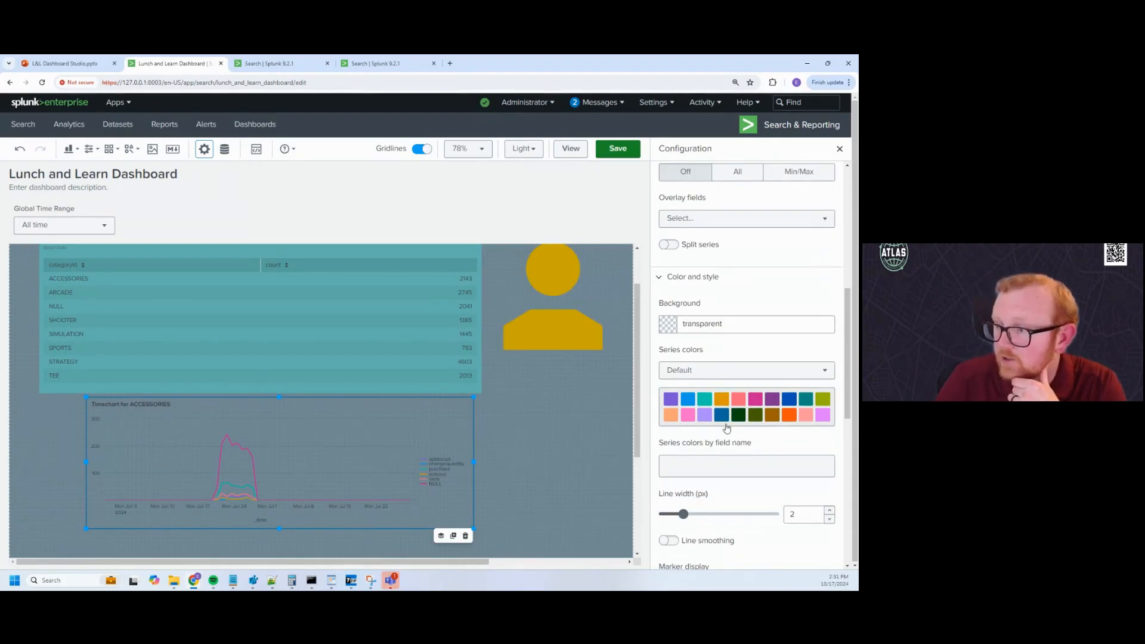
pyautogui.scroll(-2, 709, 446)
pyautogui.click(706, 424)
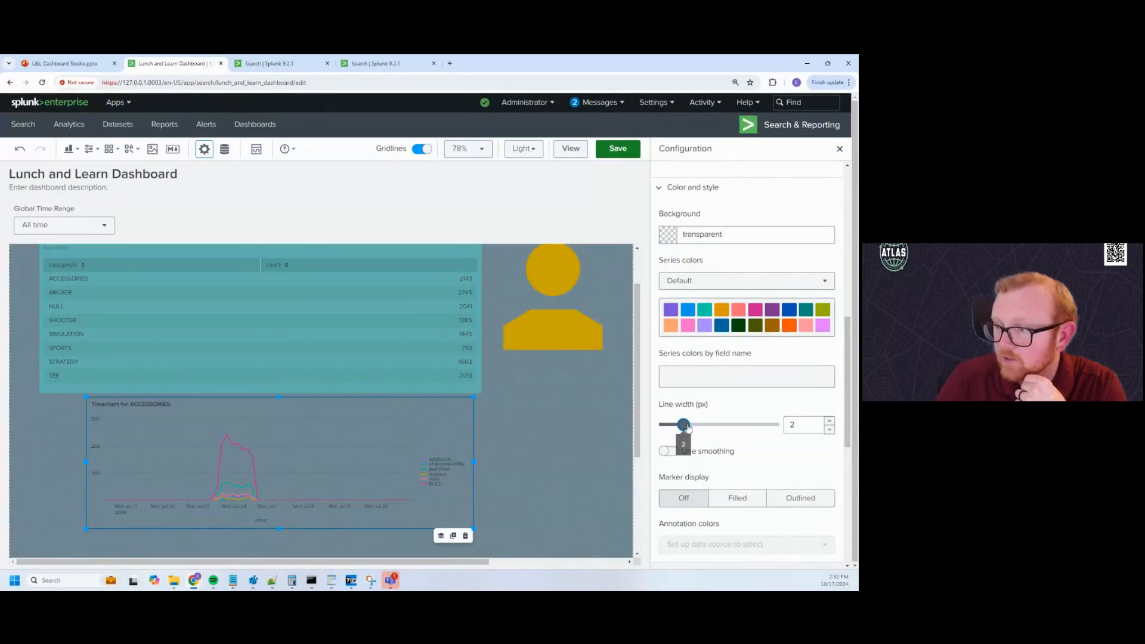
pyautogui.moveTo(753, 425); pyautogui.dragTo(686, 429)
pyautogui.click(730, 426)
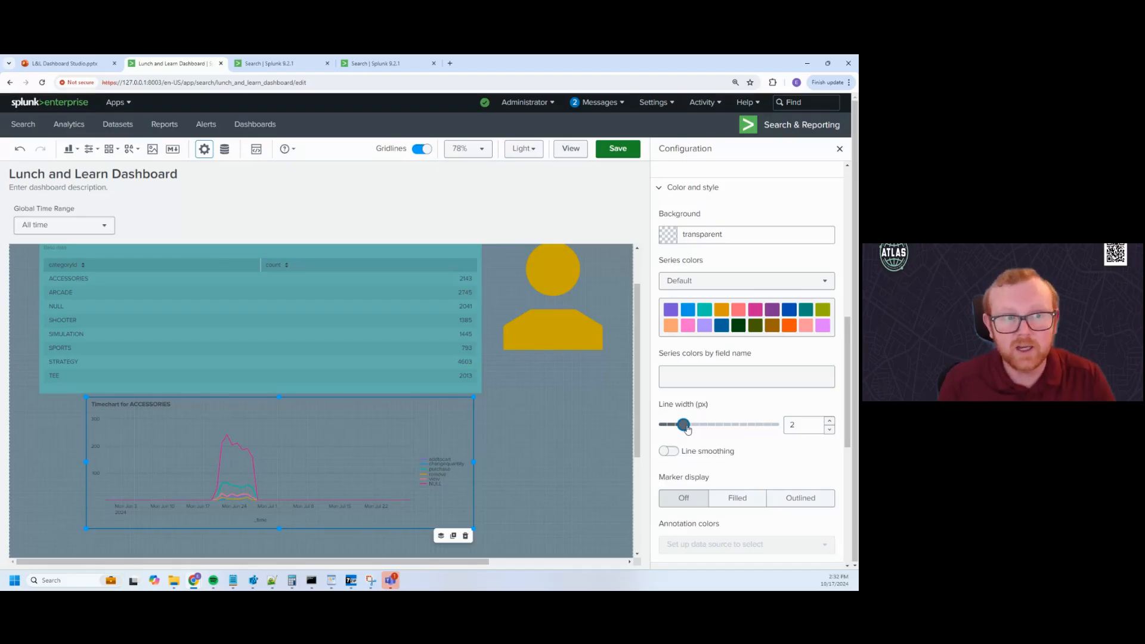
pyautogui.click(525, 456)
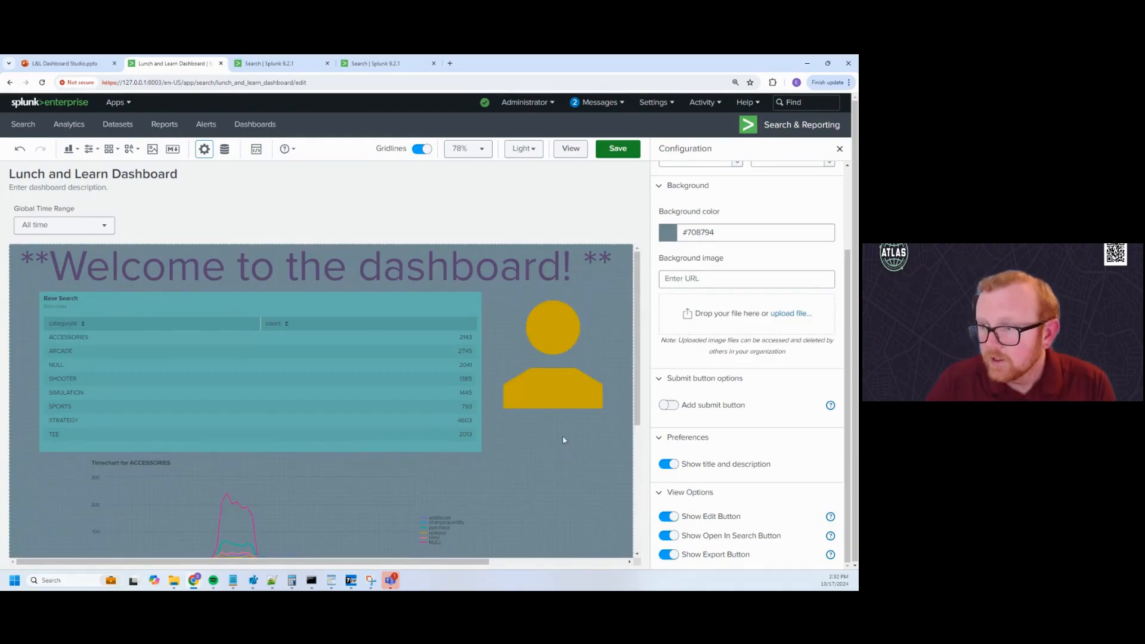
# Add a dropdown input to the dashboard and delete the Set tokens interaction from the Base Search table
pyautogui.click(92, 150)
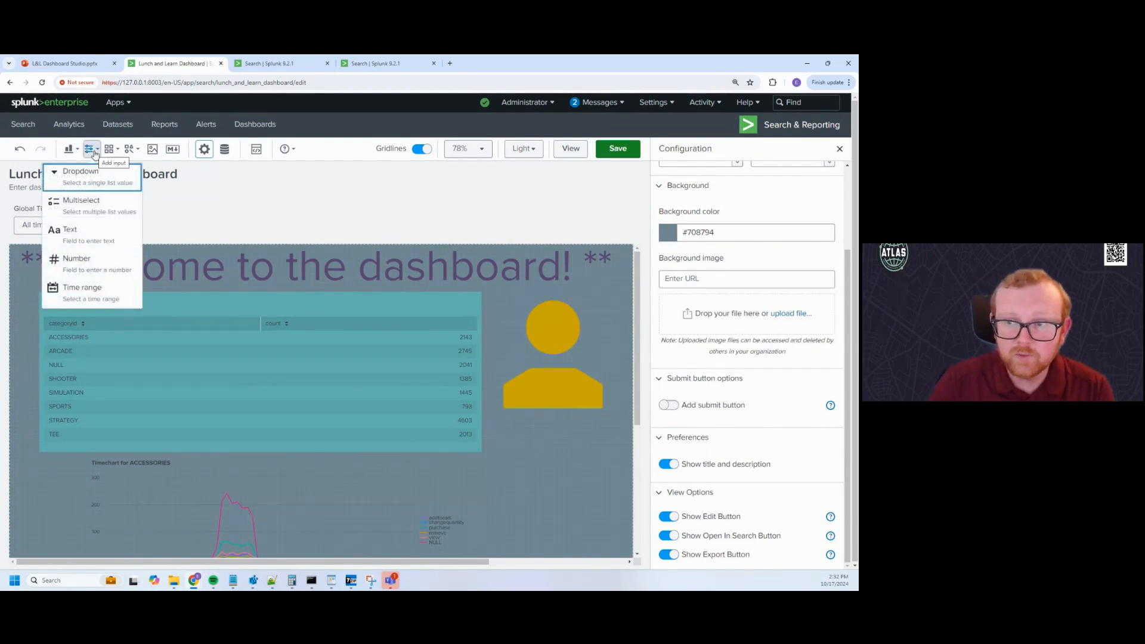
pyautogui.click(103, 181)
pyautogui.click(251, 370)
pyautogui.scroll(-3, 704, 404)
pyautogui.scroll(-4, 707, 404)
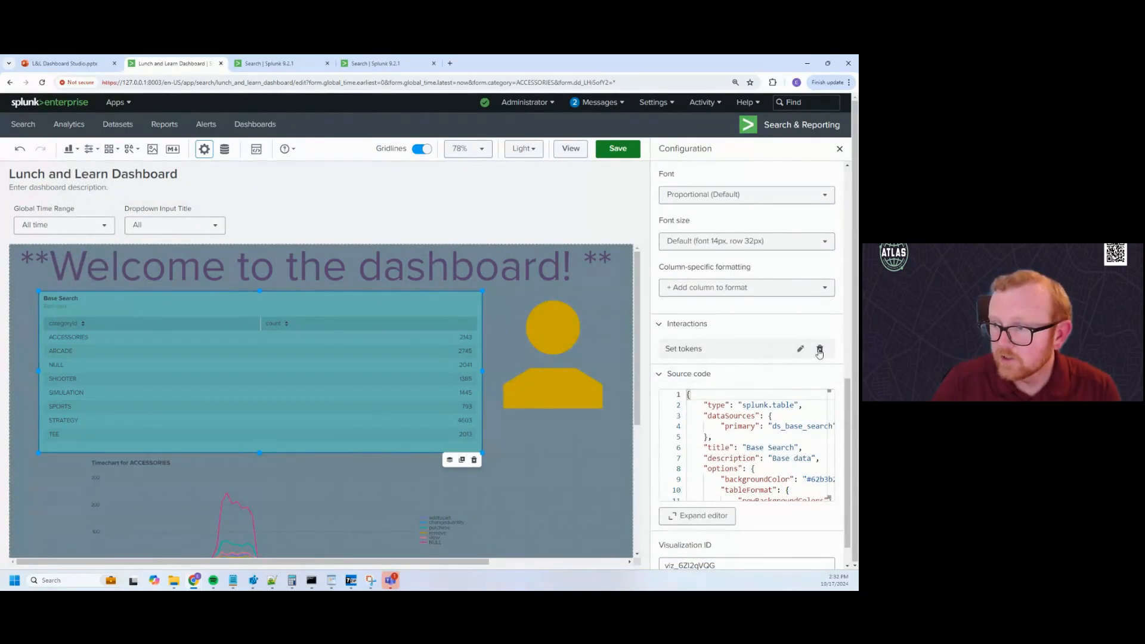
pyautogui.click(820, 350)
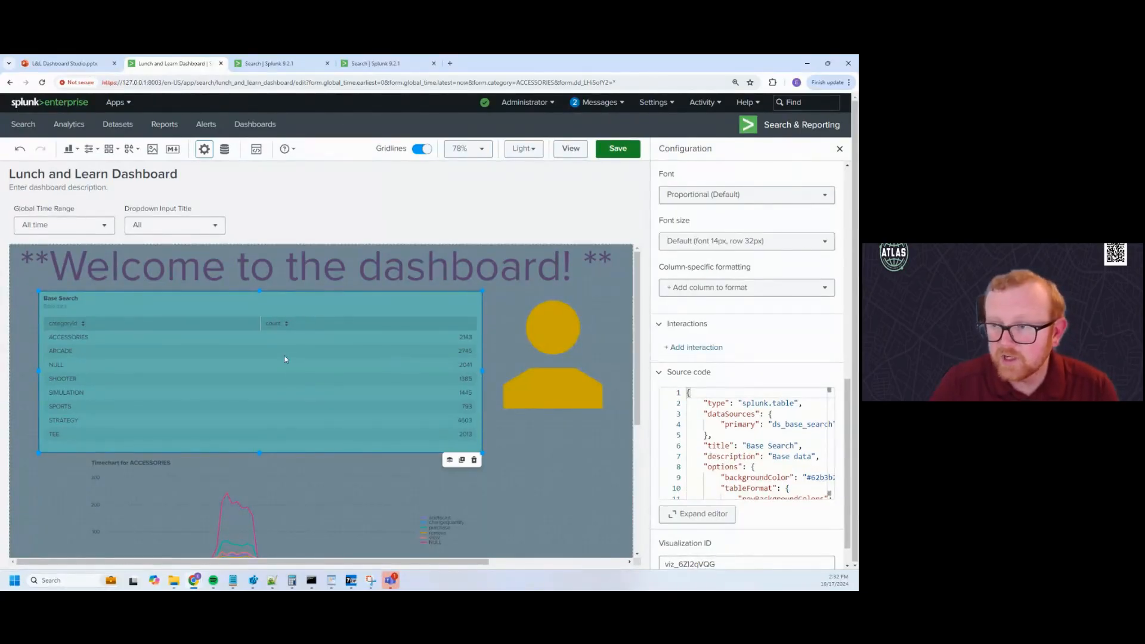
# Rename the new dropdown input's token to category
pyautogui.click(167, 218)
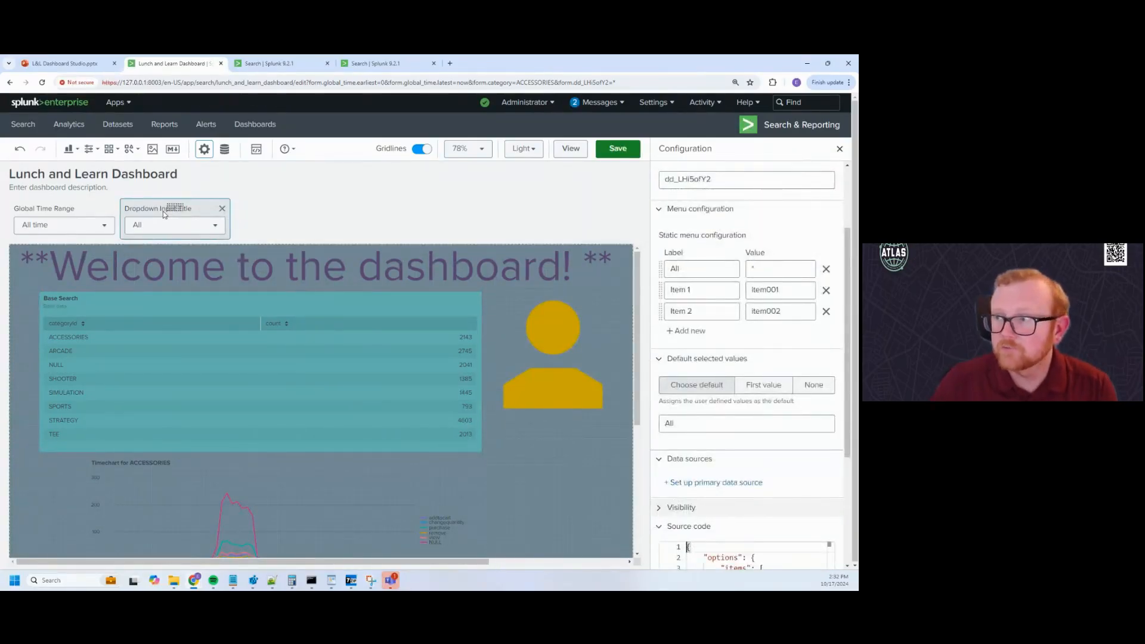
pyautogui.scroll(2, 748, 260)
pyautogui.moveTo(713, 285); pyautogui.dragTo(653, 289)
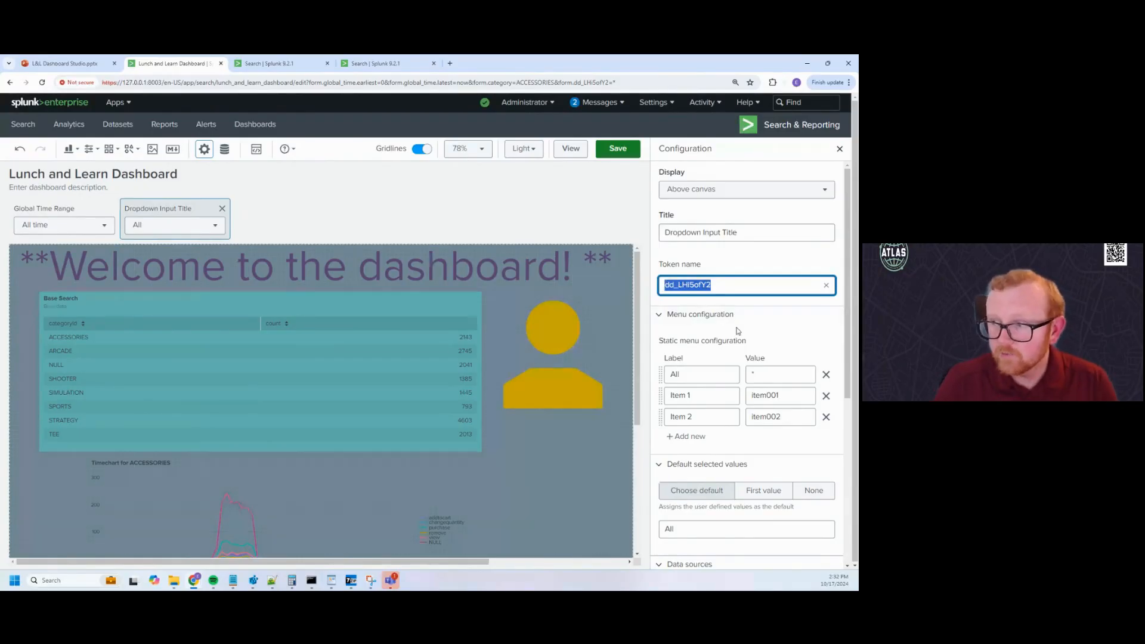
pyautogui.press('BackSpace')
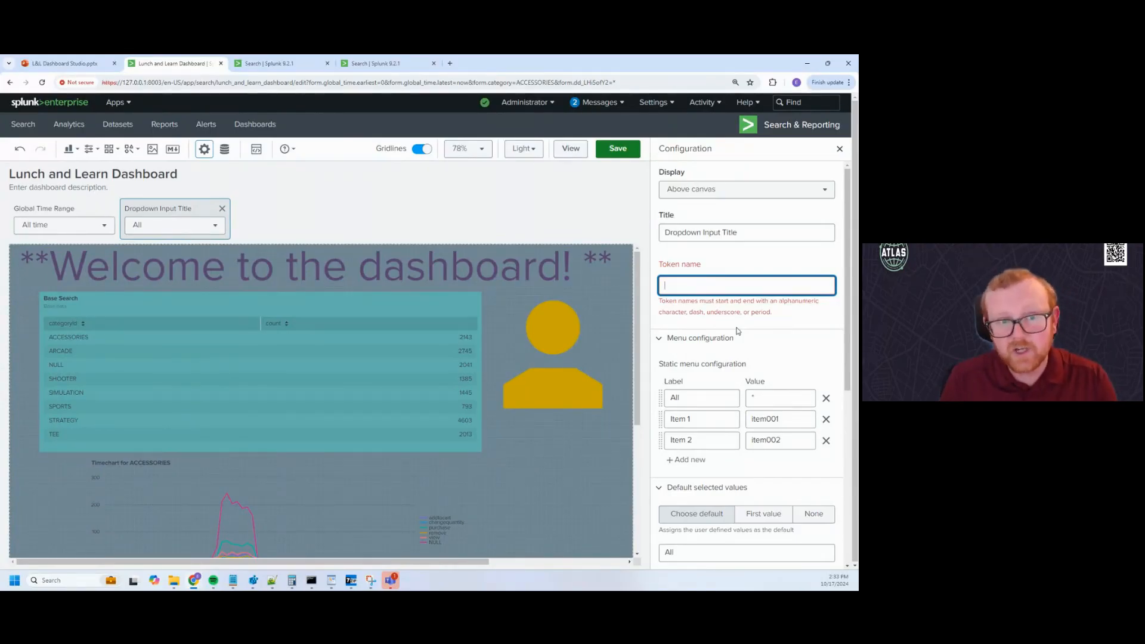
pyautogui.write('cast')
pyautogui.write('goryu')
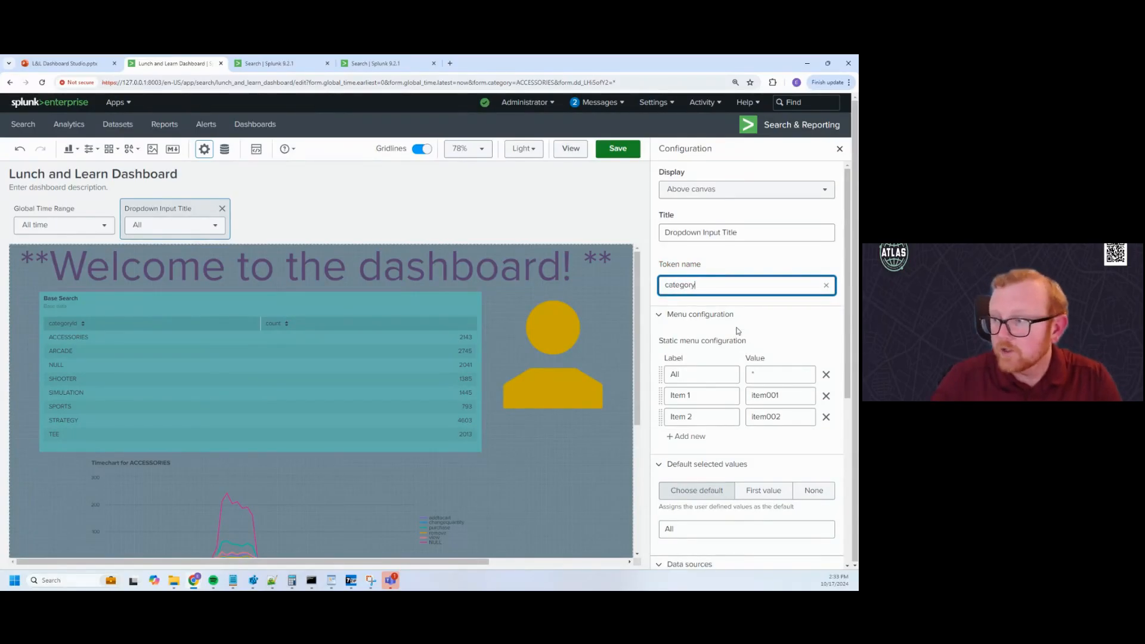
# Remove the dropdown's static menu items Item 1, Item 2 and All, and set its default selected value to None
pyautogui.scroll(-1, 770, 305)
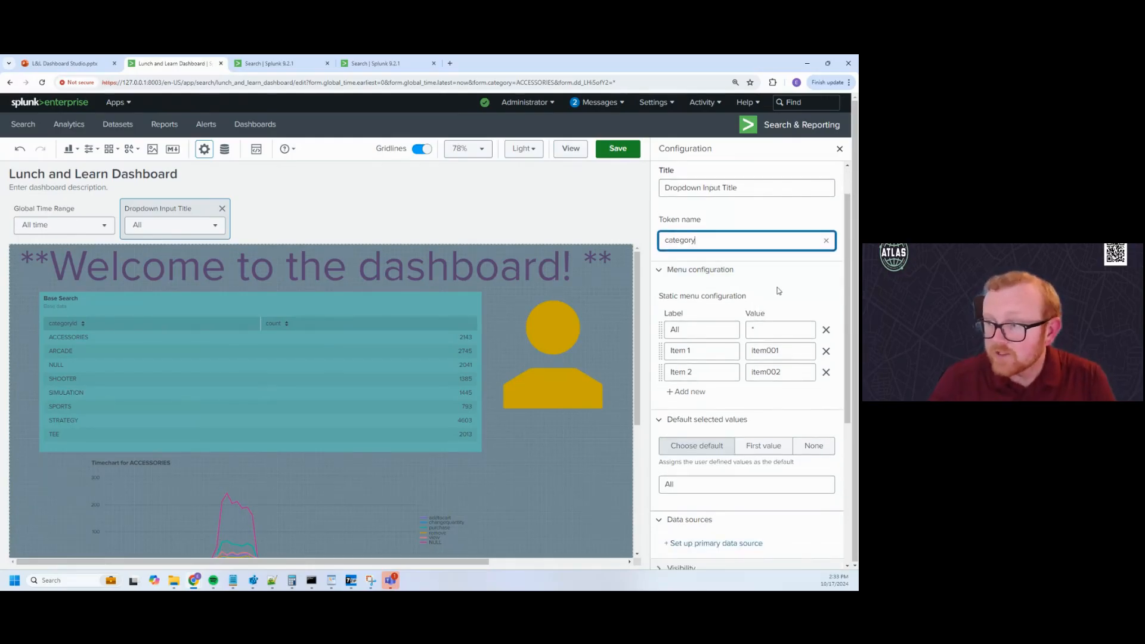
pyautogui.scroll(-1, 778, 285)
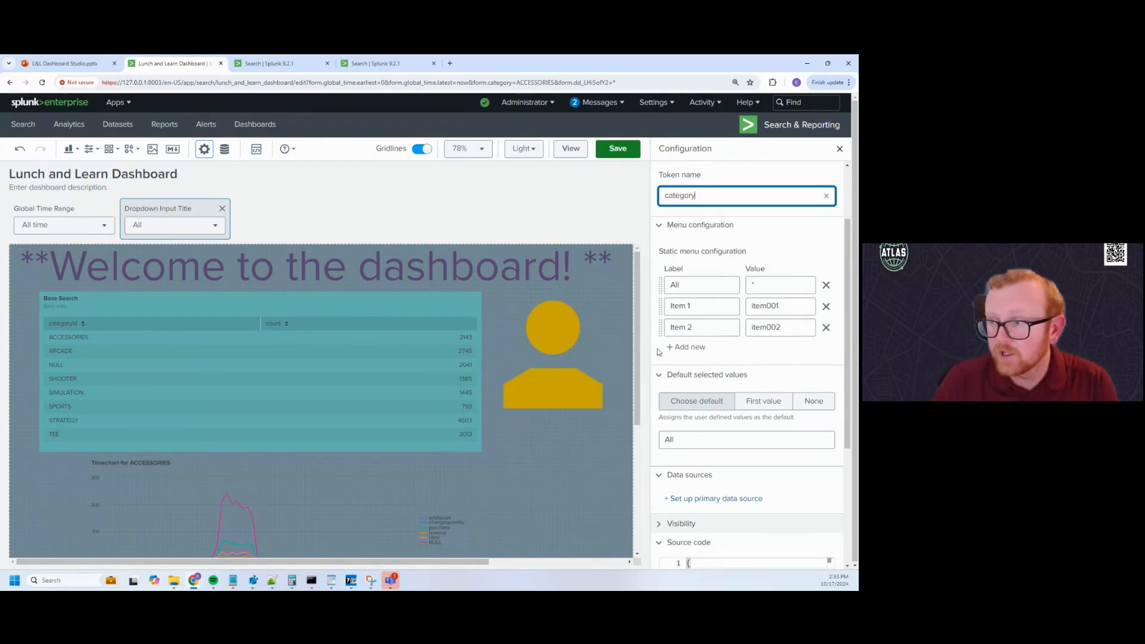
pyautogui.click(826, 306)
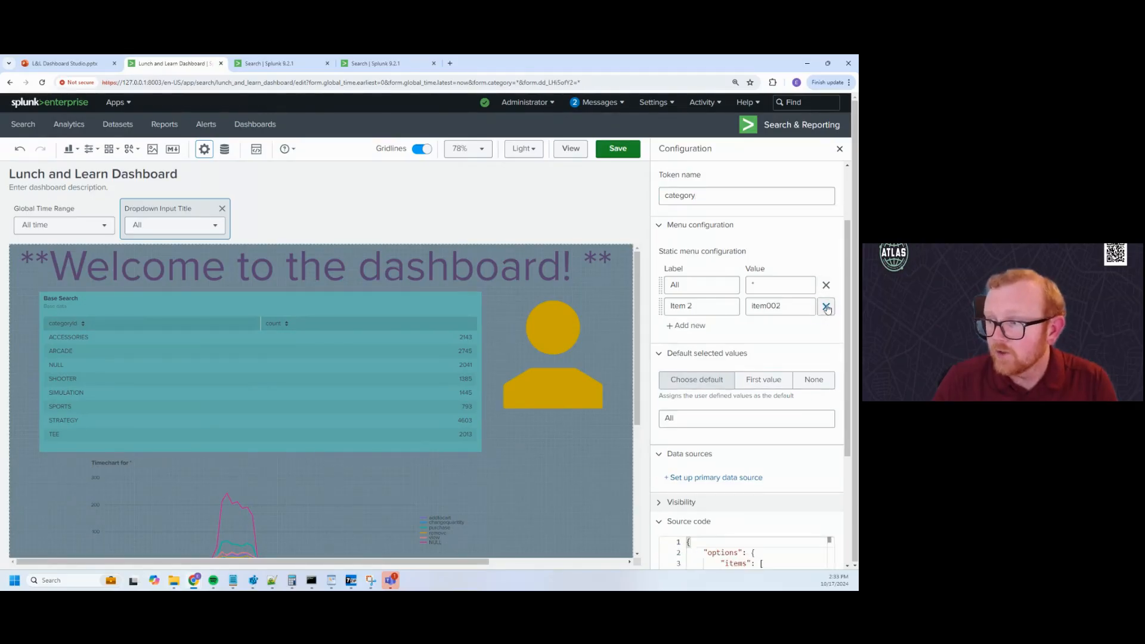
pyautogui.click(827, 306)
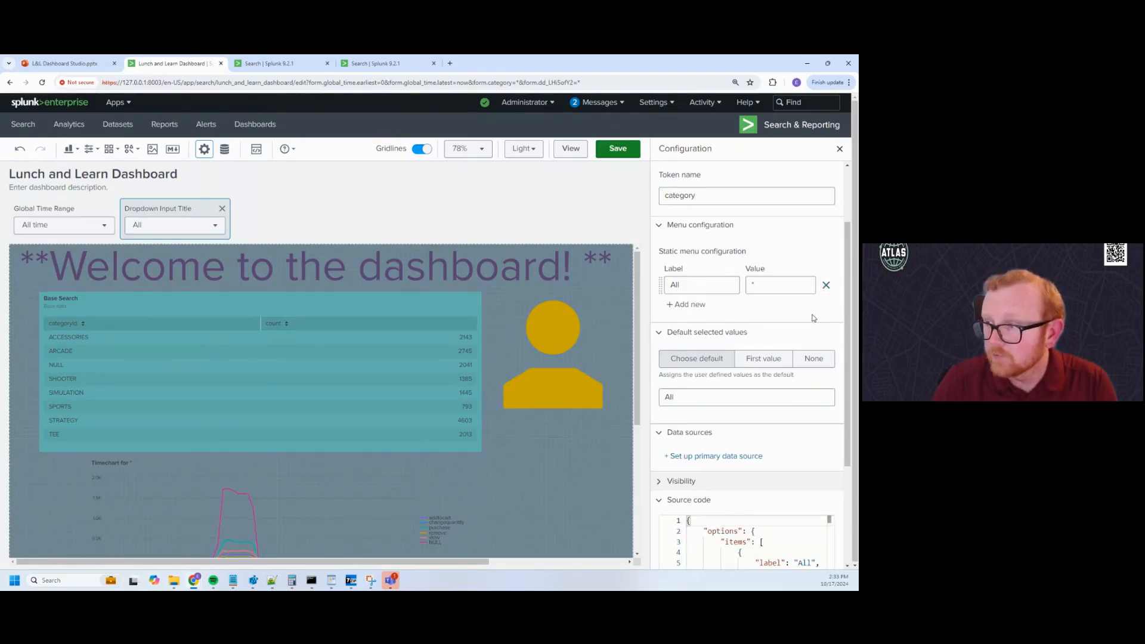
pyautogui.click(826, 285)
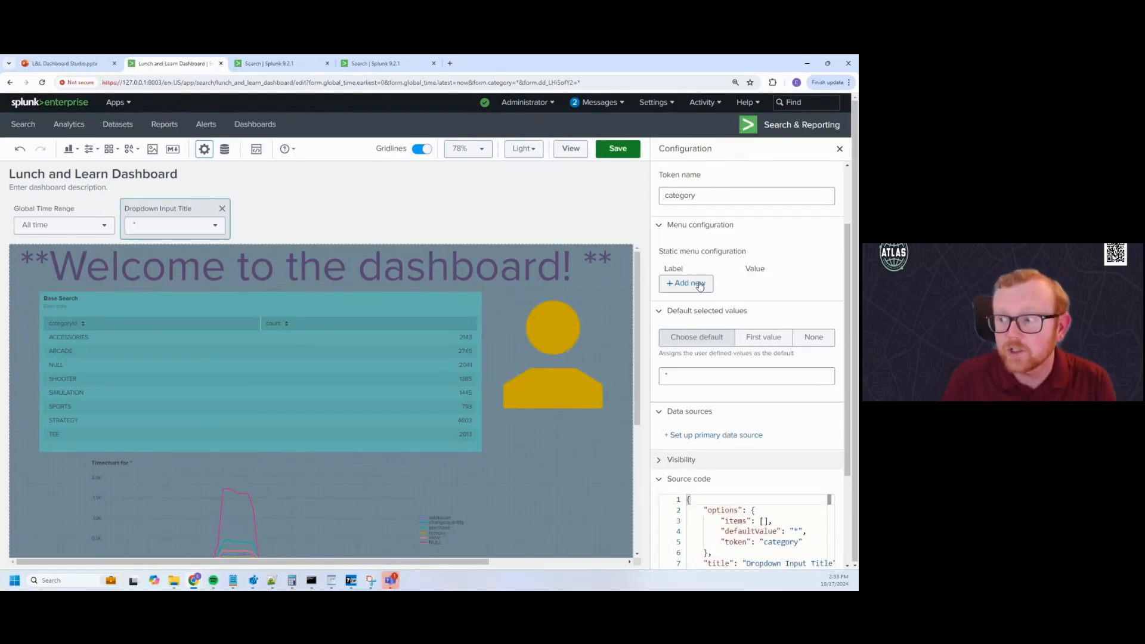
pyautogui.click(813, 338)
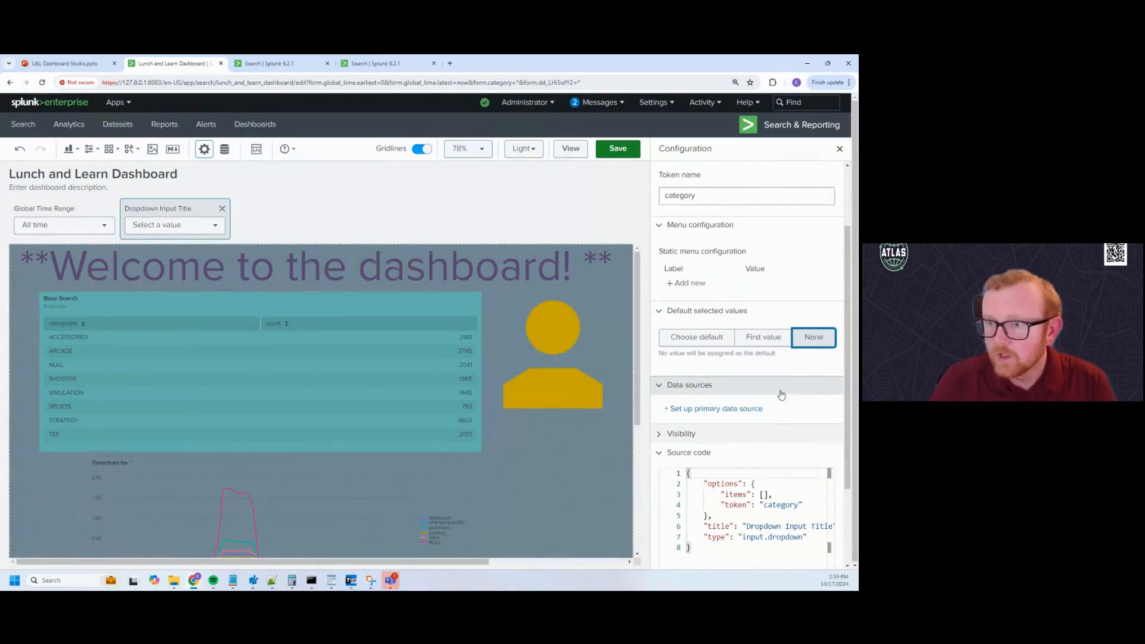
# Try Search_base as the dropdown's primary data source and remove it again
pyautogui.click(707, 410)
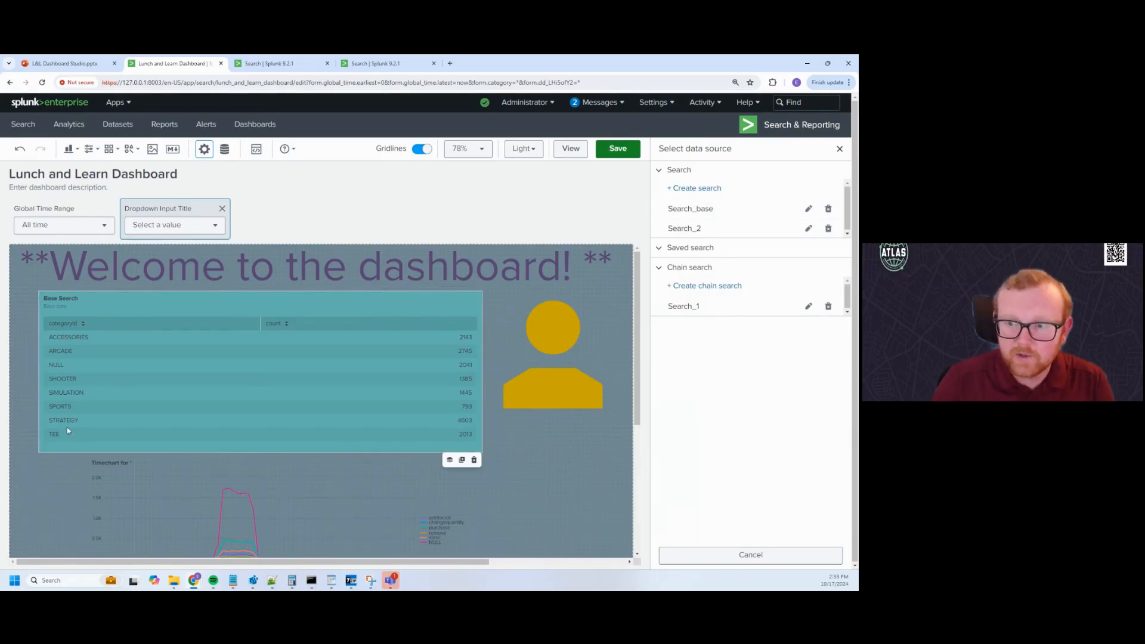
pyautogui.click(709, 217)
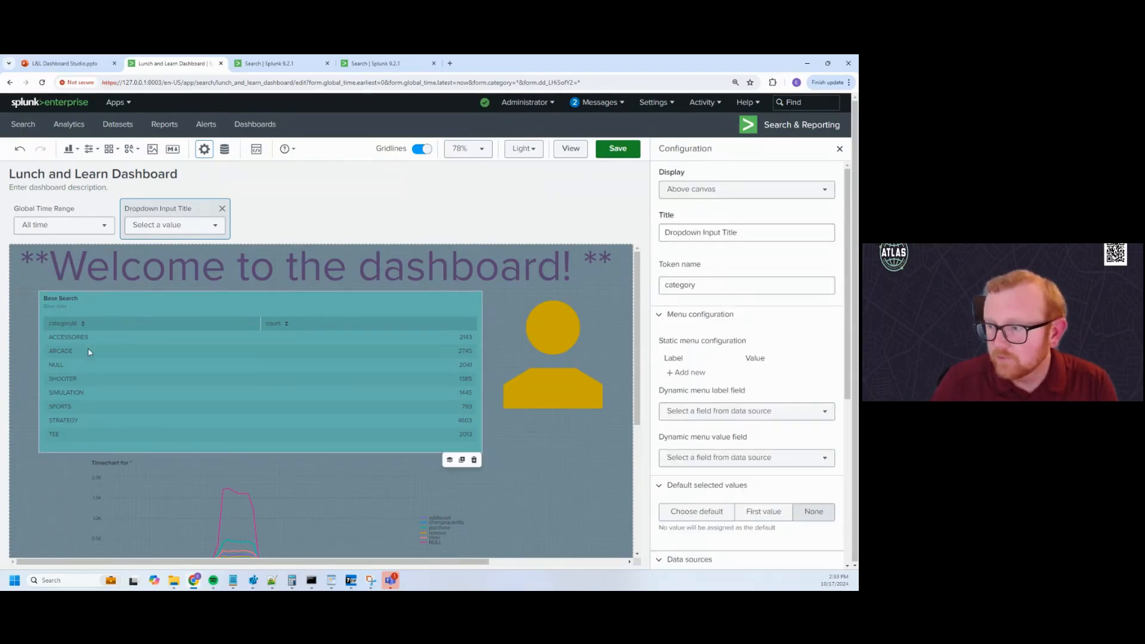
pyautogui.scroll(-2, 803, 355)
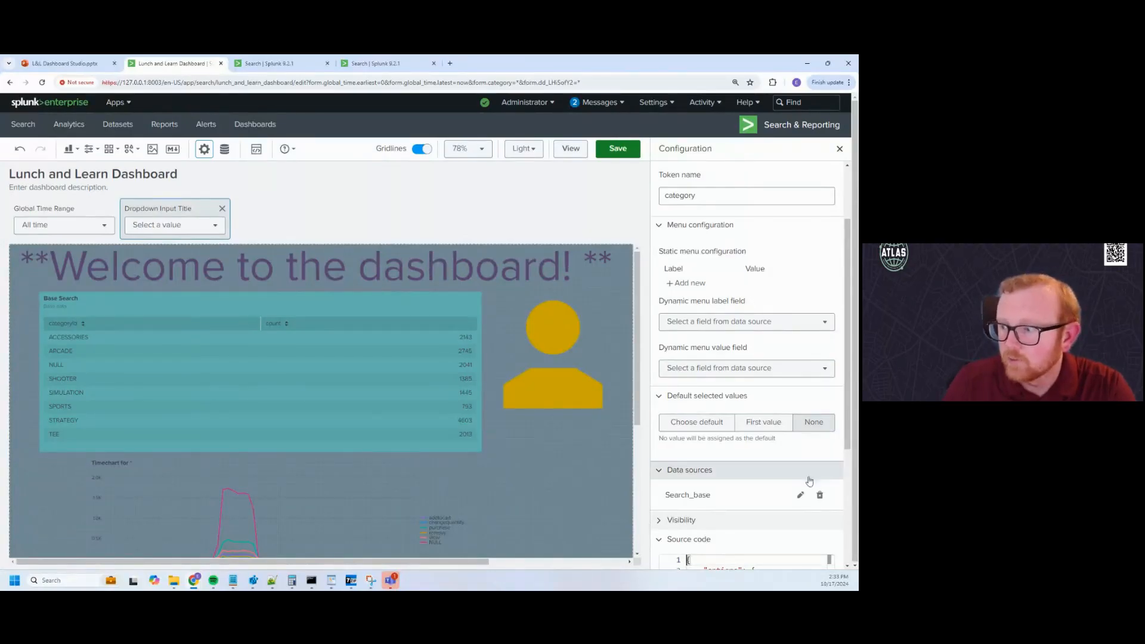
pyautogui.click(819, 495)
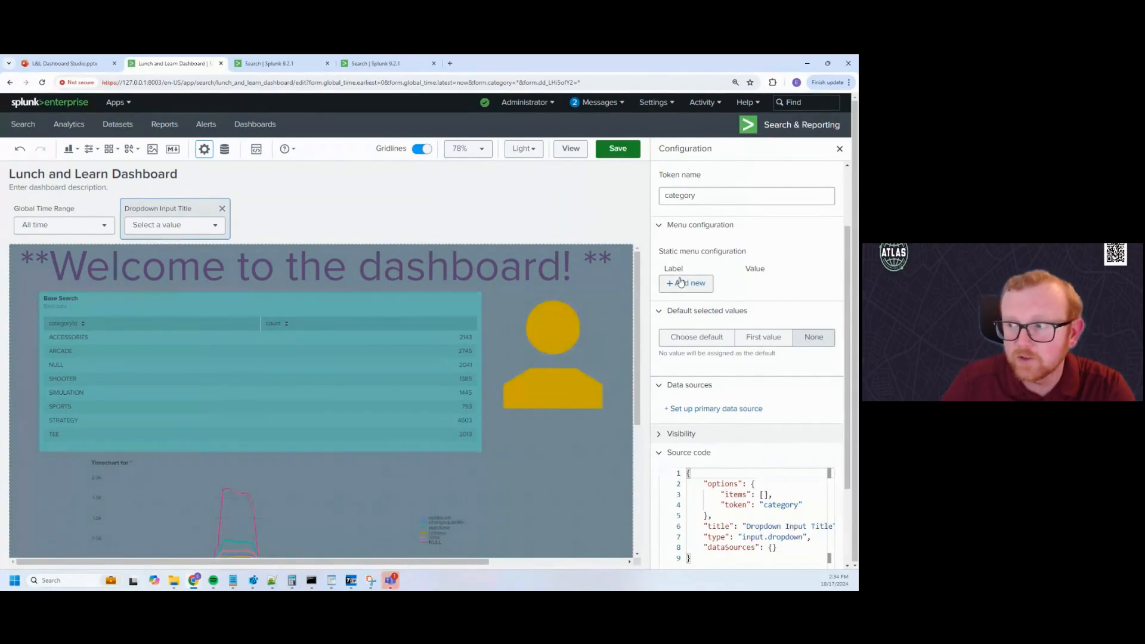
# Assign Search_base as the dropdown's primary data source and use categoryId for both the dynamic menu label and value fields
pyautogui.click(723, 410)
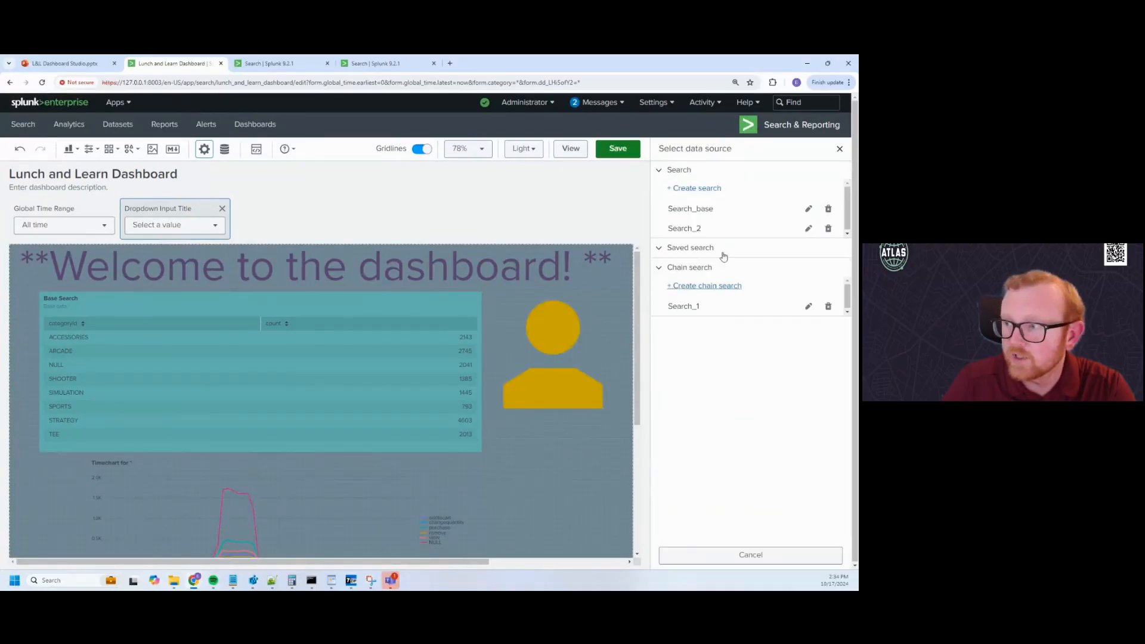
pyautogui.click(704, 209)
pyautogui.scroll(-3, 743, 284)
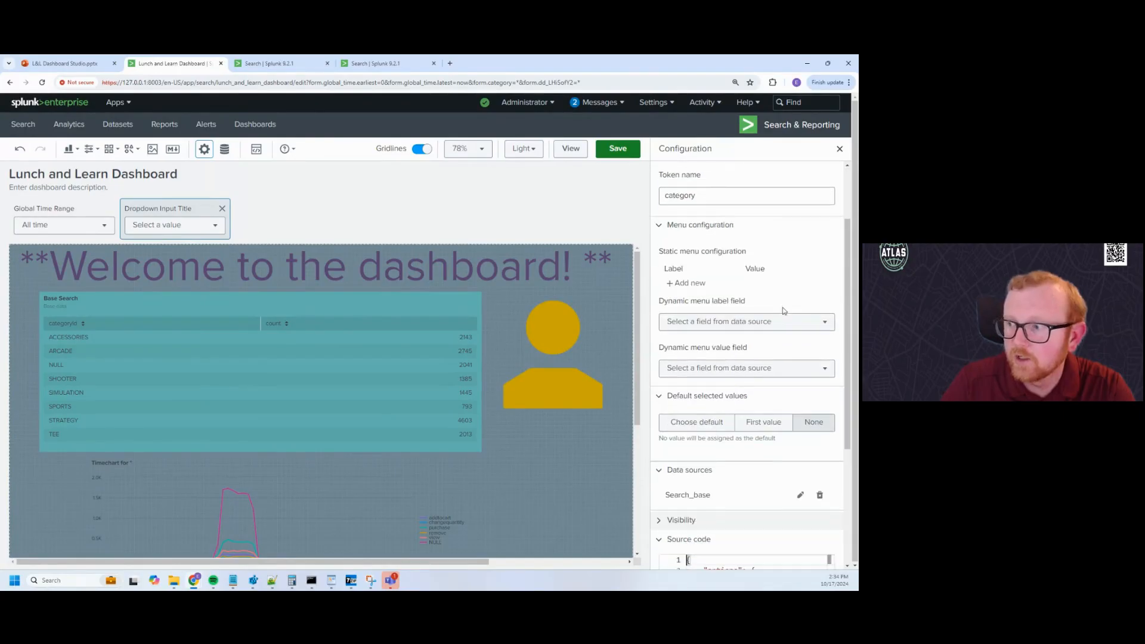
pyautogui.moveTo(665, 303); pyautogui.dragTo(747, 304)
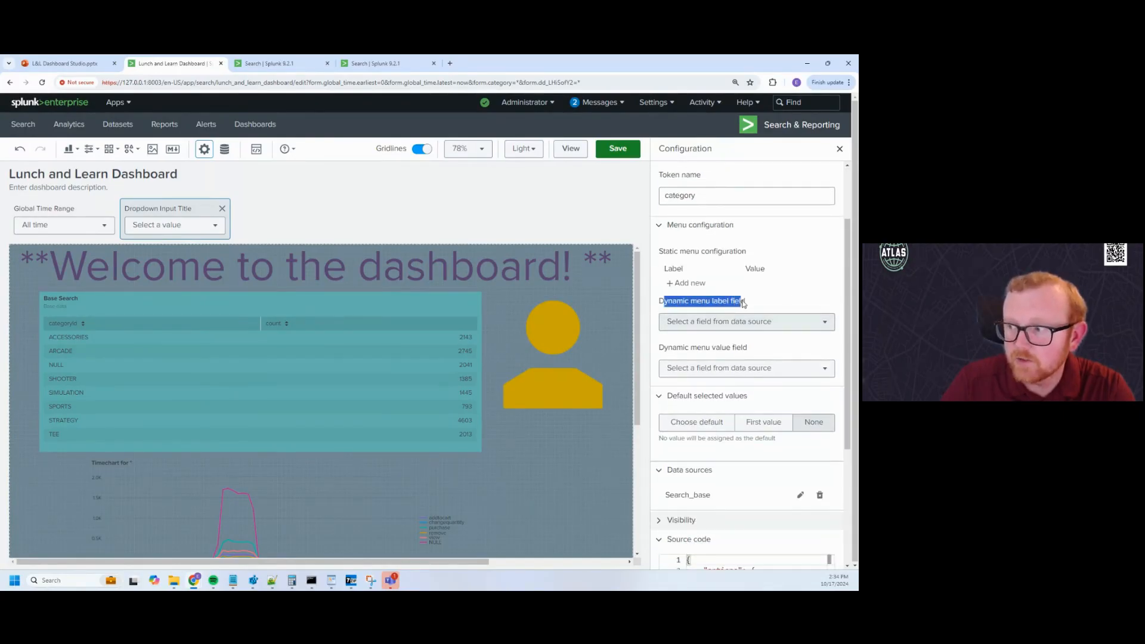
pyautogui.click(754, 324)
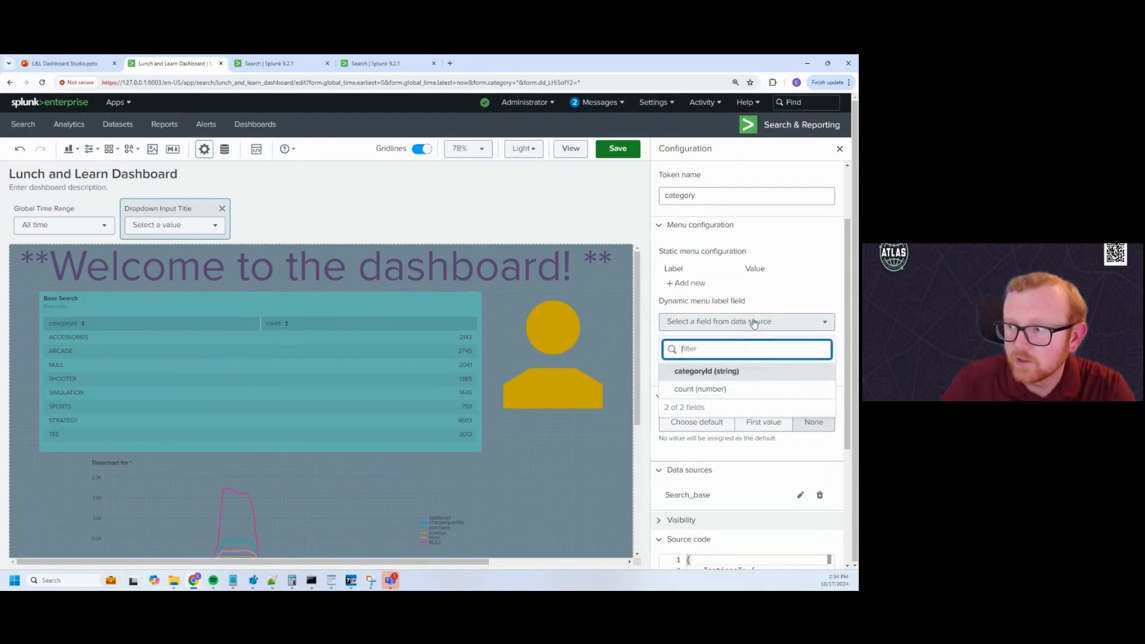
pyautogui.click(737, 372)
pyautogui.click(738, 370)
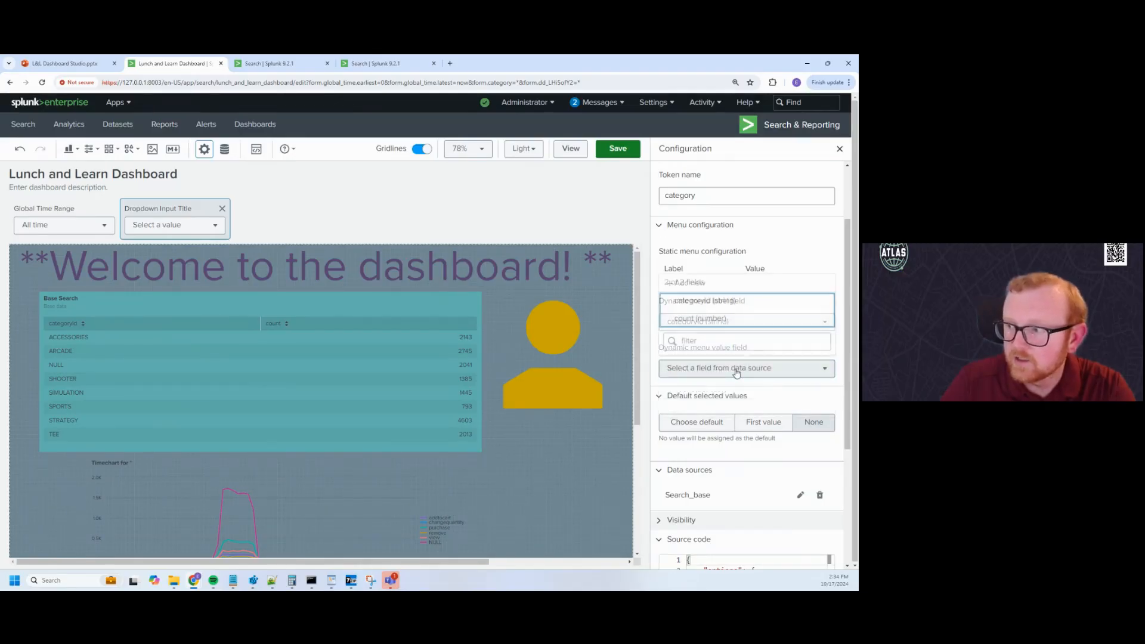
pyautogui.click(720, 306)
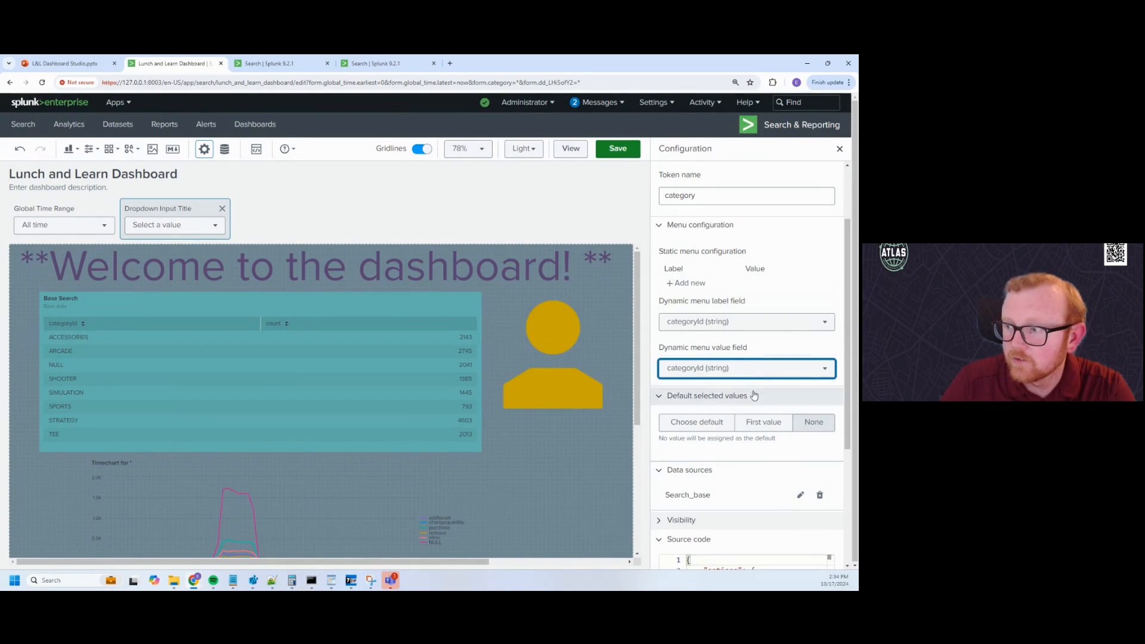
pyautogui.click(823, 237)
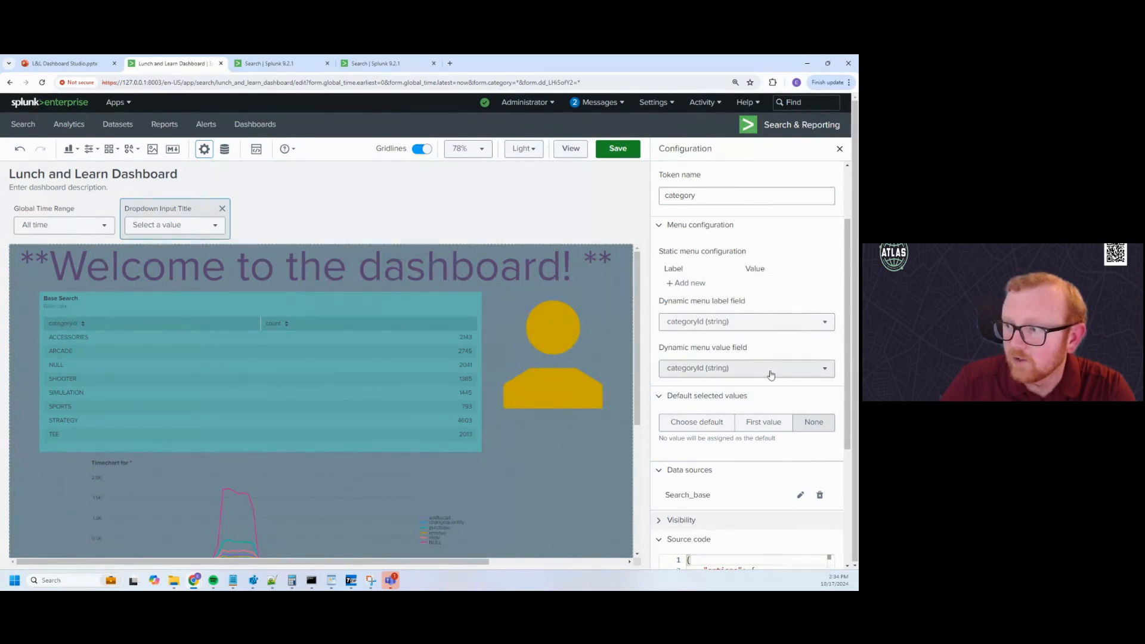
pyautogui.click(771, 371)
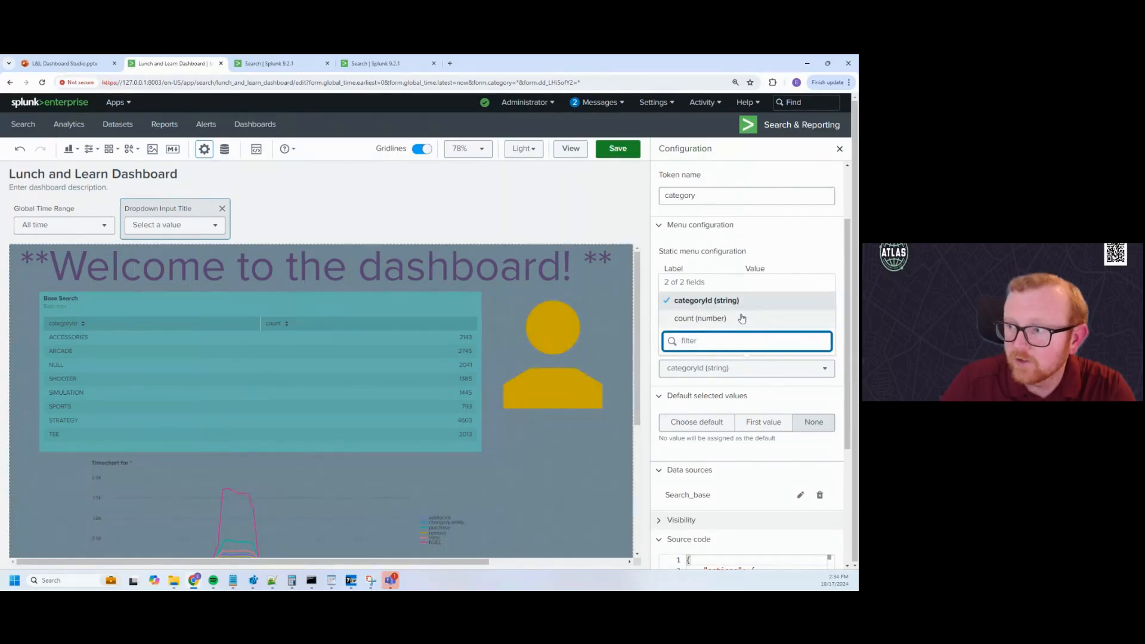
pyautogui.click(819, 233)
pyautogui.click(822, 226)
pyautogui.click(804, 322)
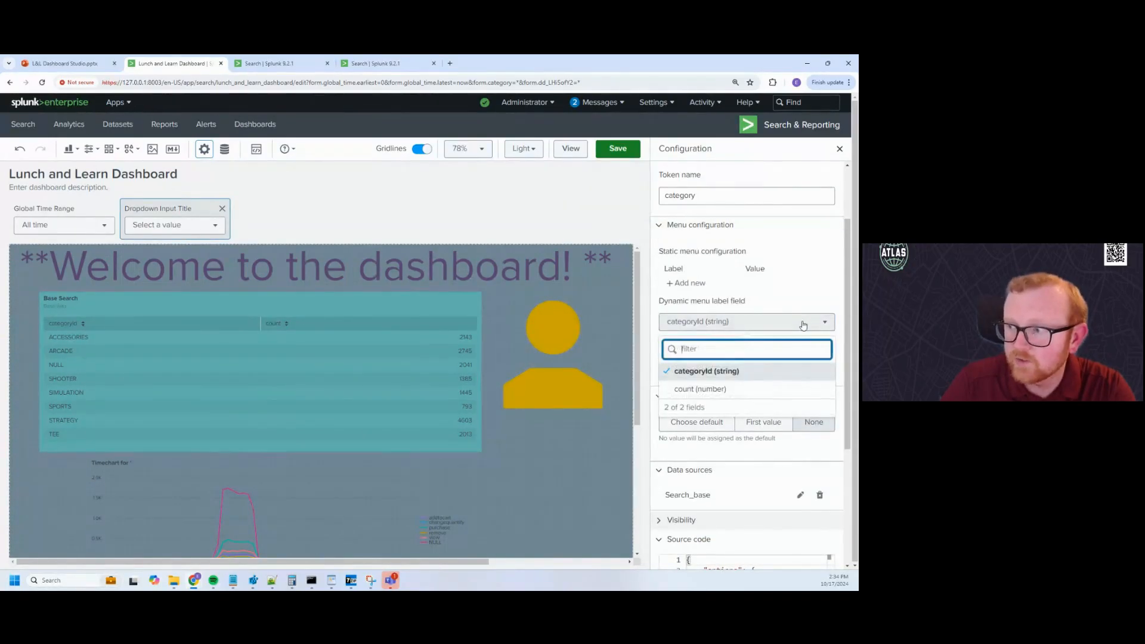
pyautogui.click(832, 298)
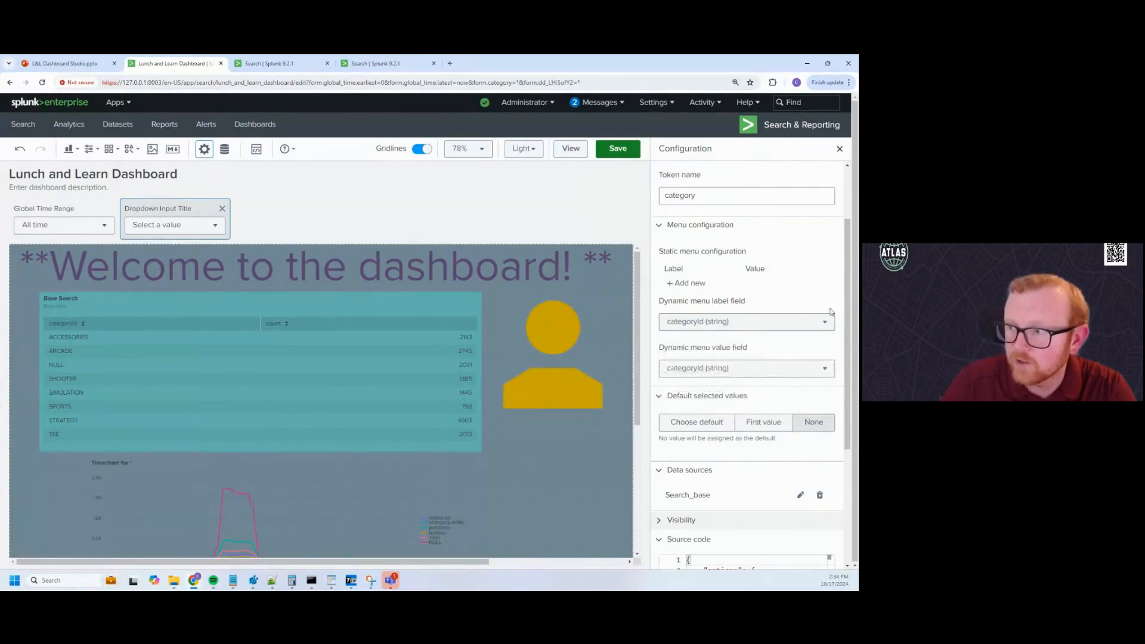
# Change the dropdown's input ID to input_dropdown and deselect the input
pyautogui.scroll(-5, 836, 352)
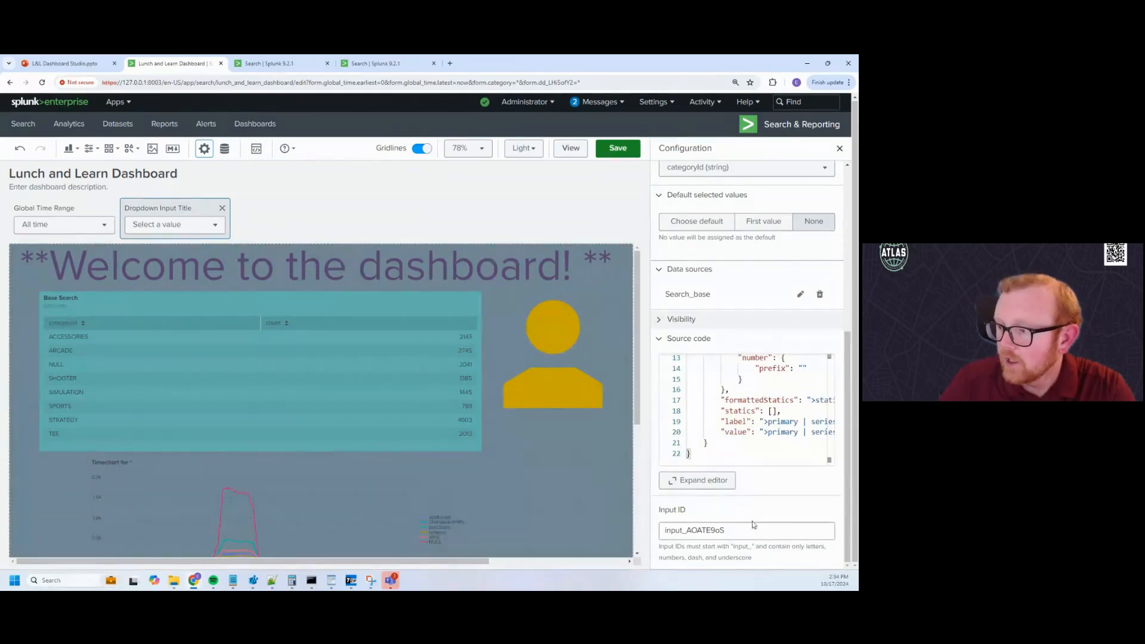
pyautogui.moveTo(747, 530); pyautogui.dragTo(685, 530)
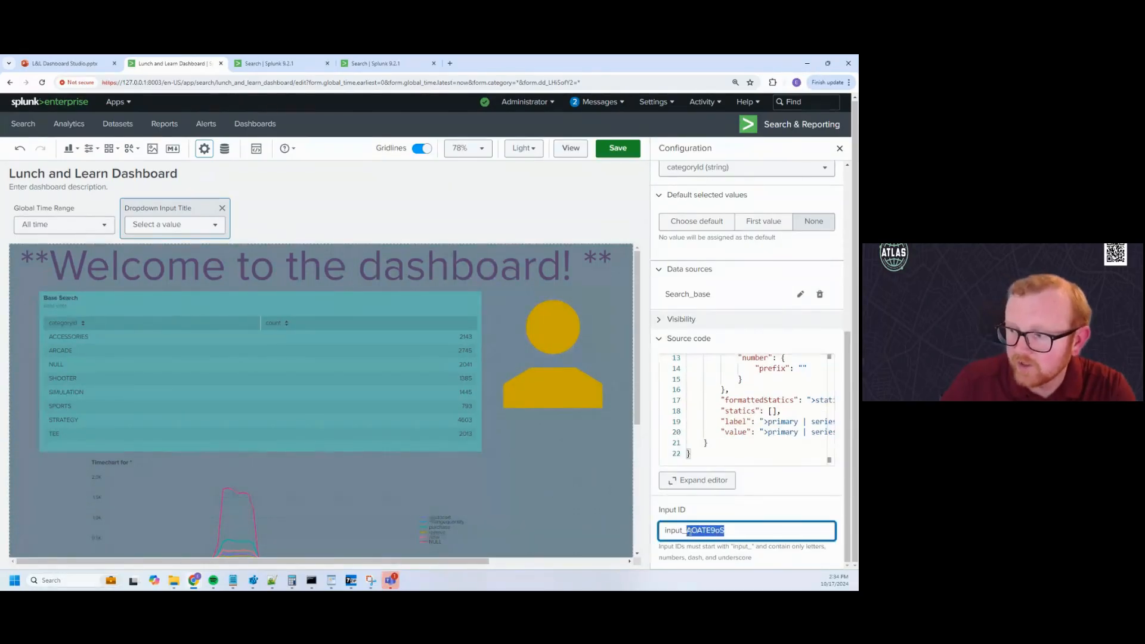
pyautogui.write('dropdown')
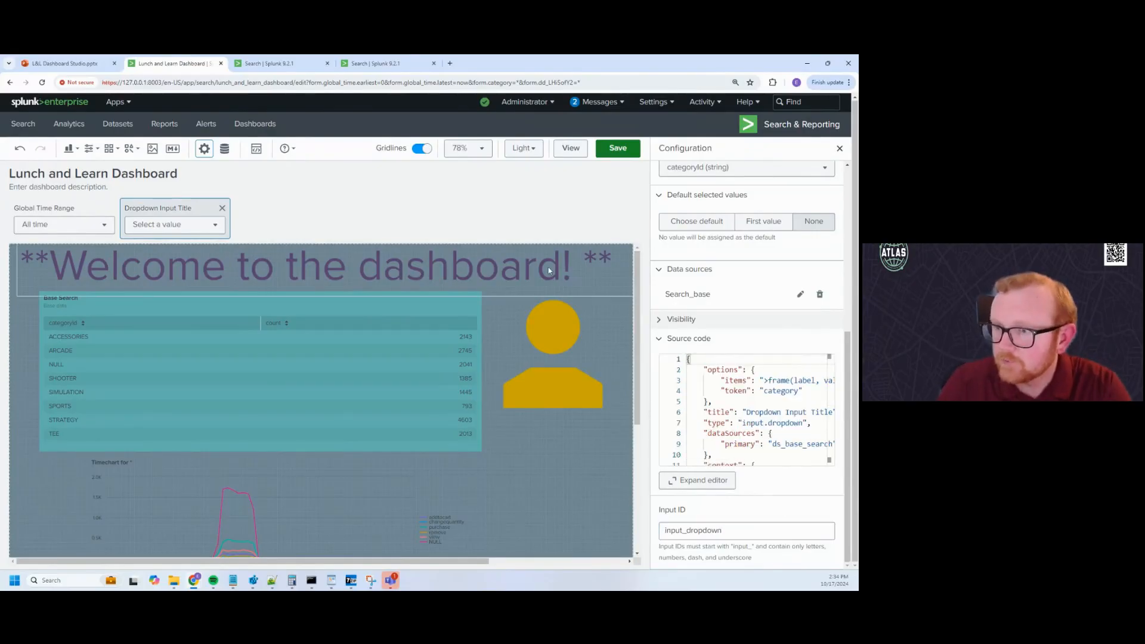
pyautogui.click(455, 214)
# Save the dashboard and test the category dropdown in view mode by selecting SPORTS and ARCADE
pyautogui.click(618, 149)
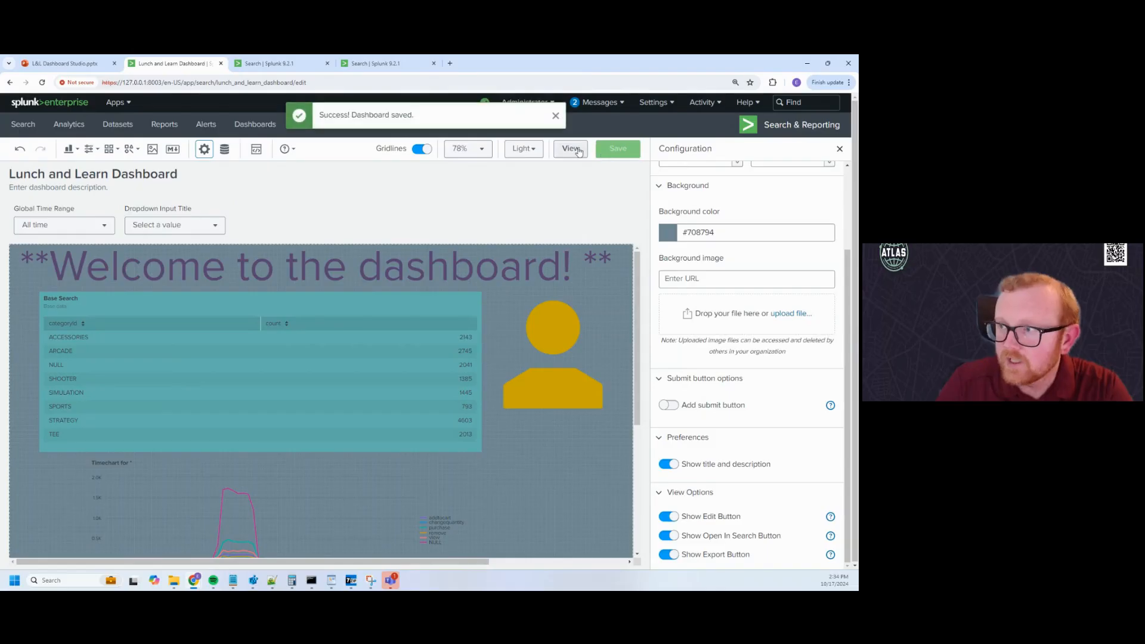
pyautogui.click(197, 189)
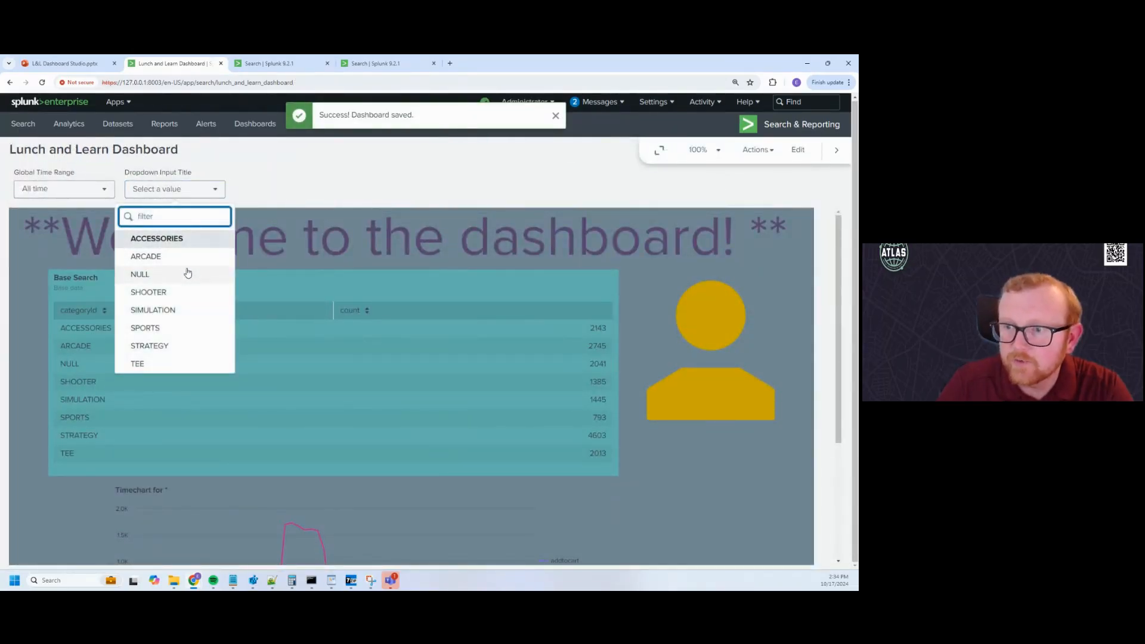
pyautogui.click(157, 330)
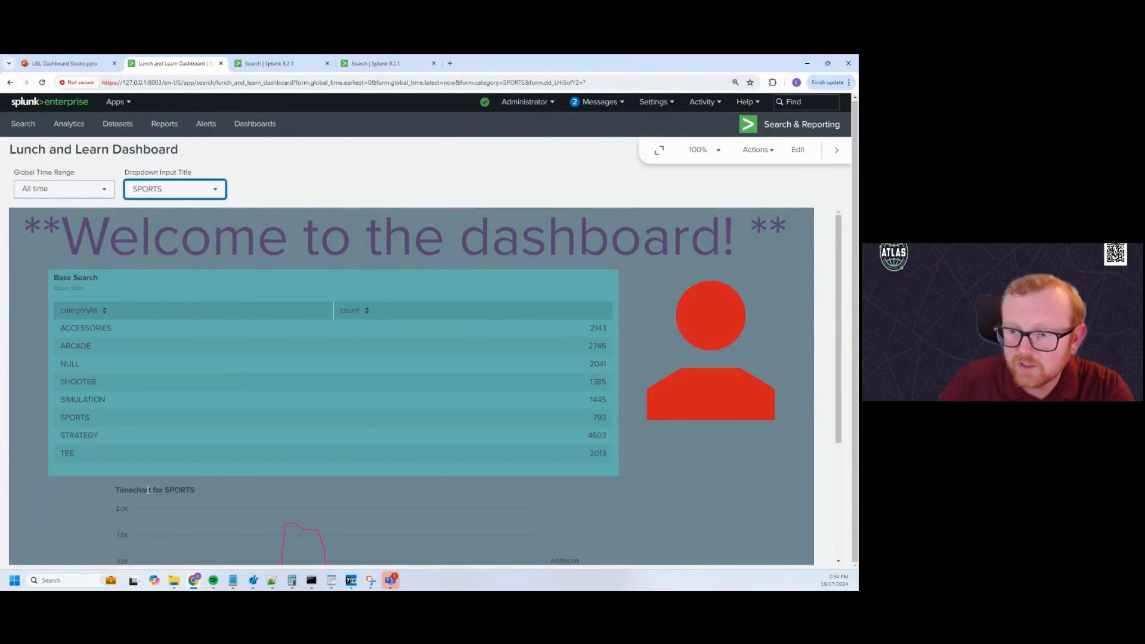
pyautogui.click(179, 189)
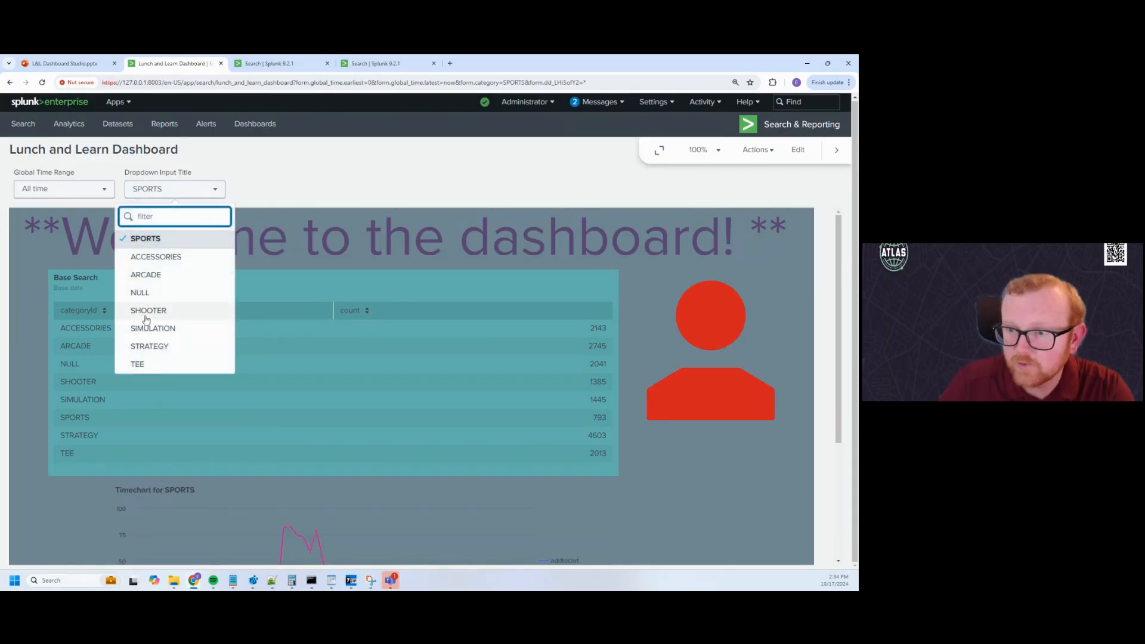
pyautogui.click(149, 275)
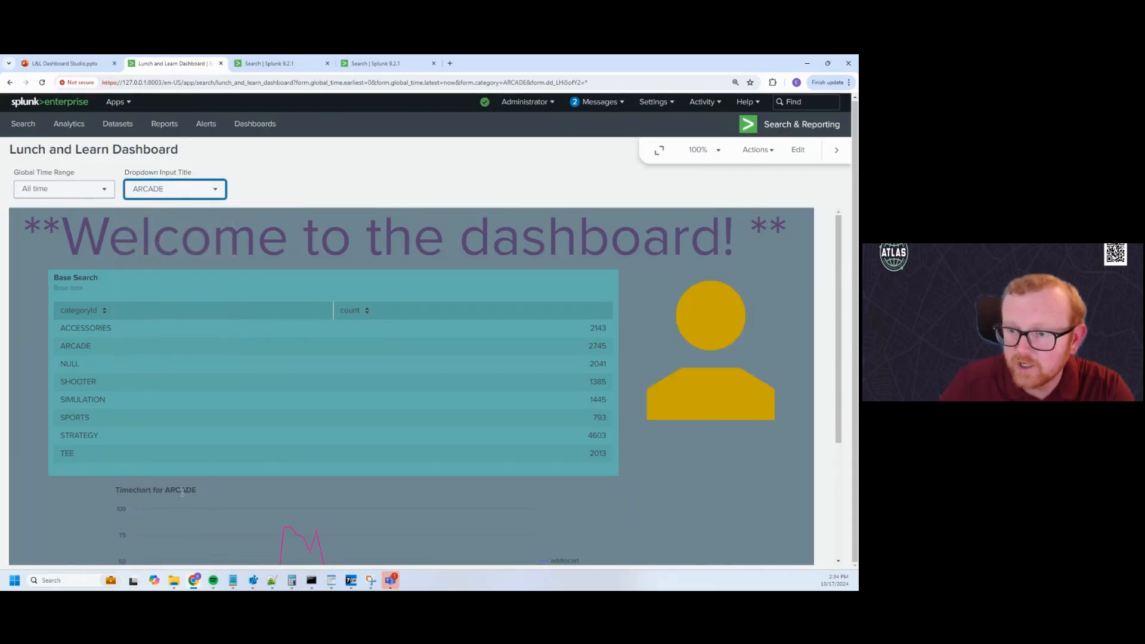
# Select STRATEGY in the category dropdown to test it and return the dashboard to edit mode
pyautogui.click(177, 189)
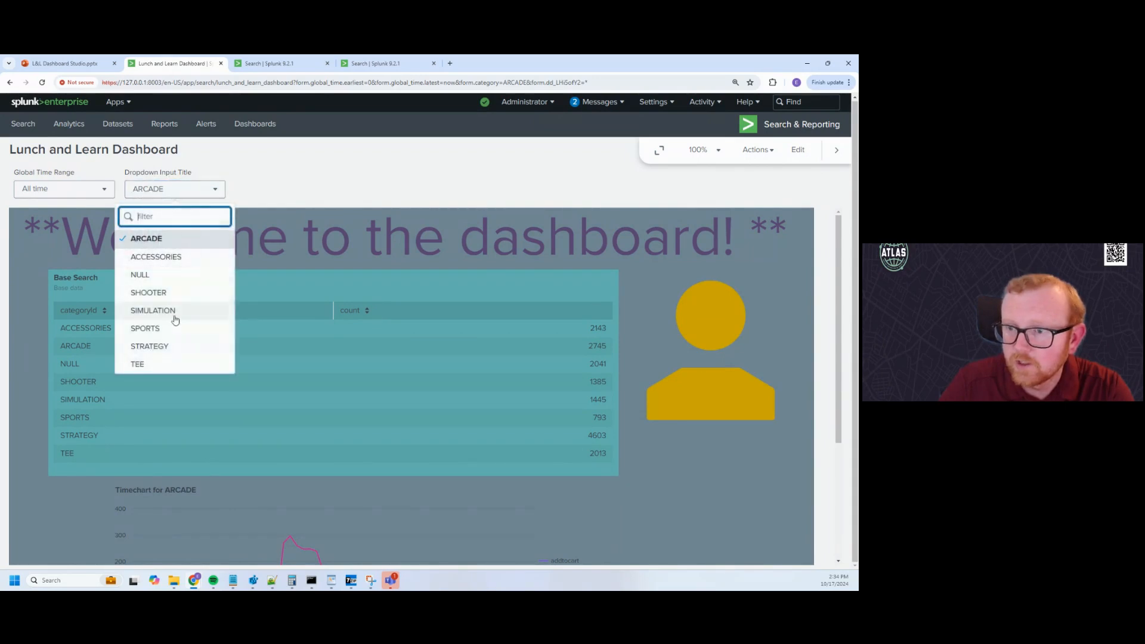
pyautogui.click(173, 348)
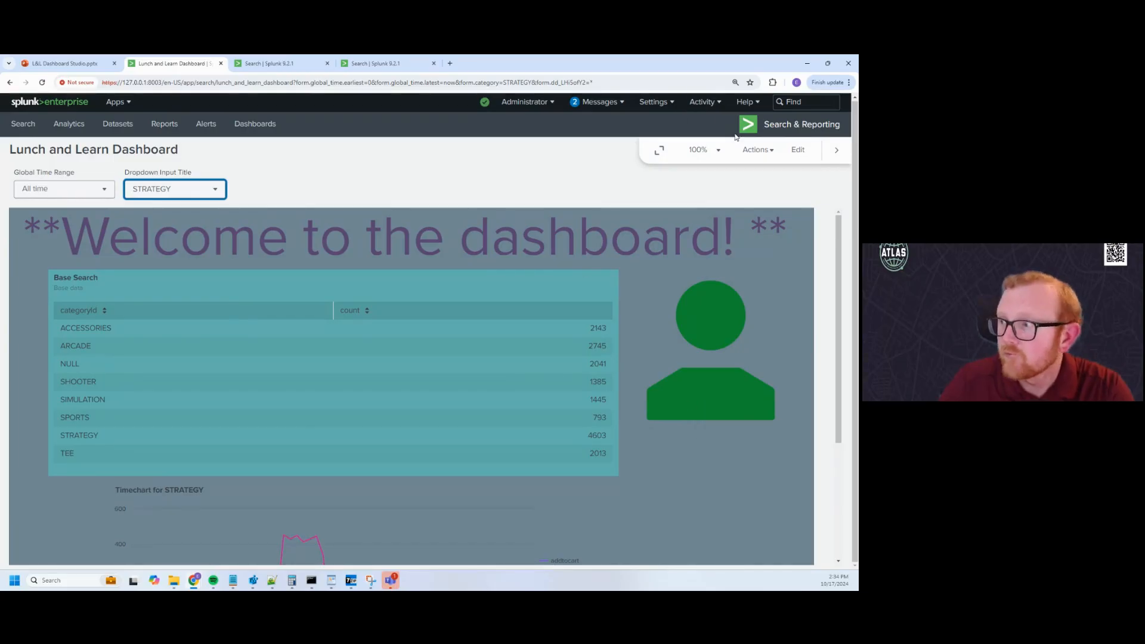
pyautogui.click(801, 150)
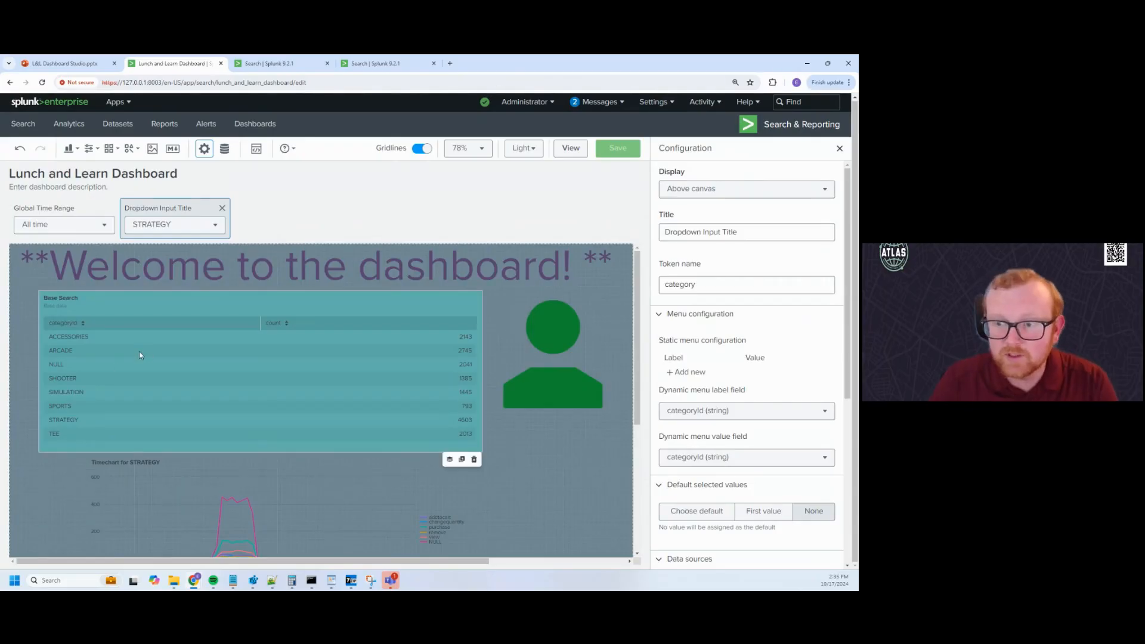
pyautogui.click(139, 355)
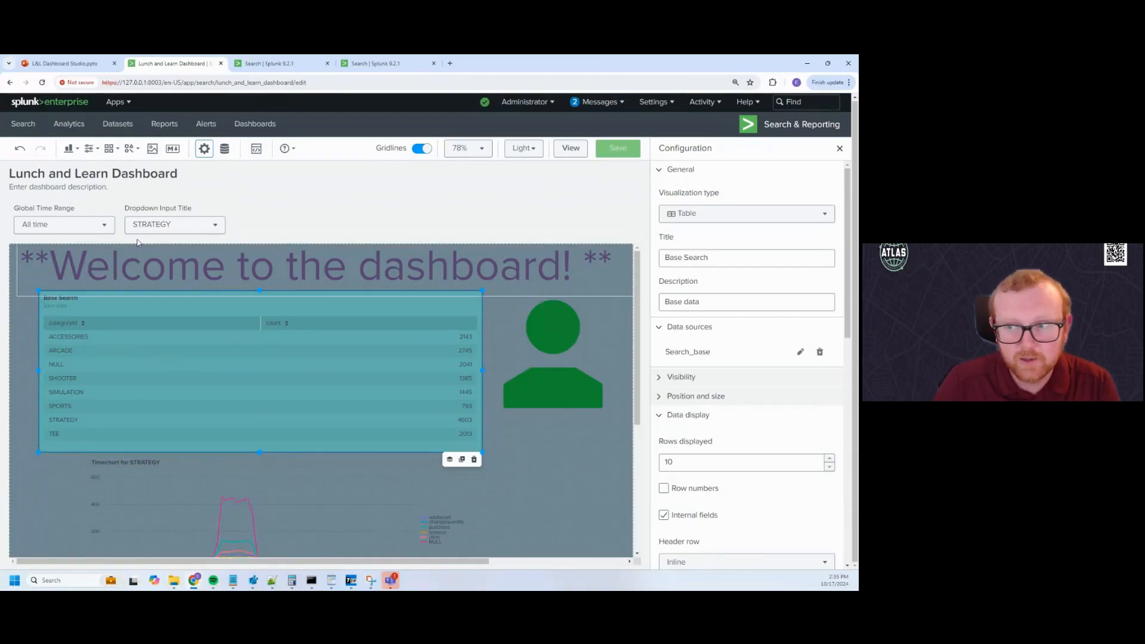
pyautogui.click(148, 211)
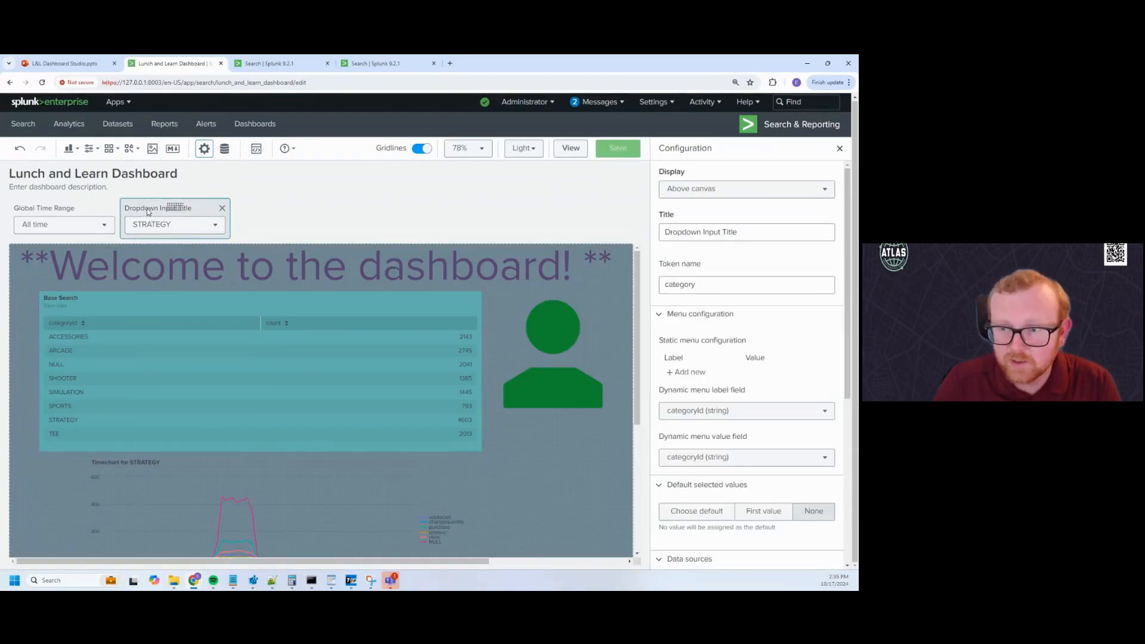
pyautogui.click(258, 208)
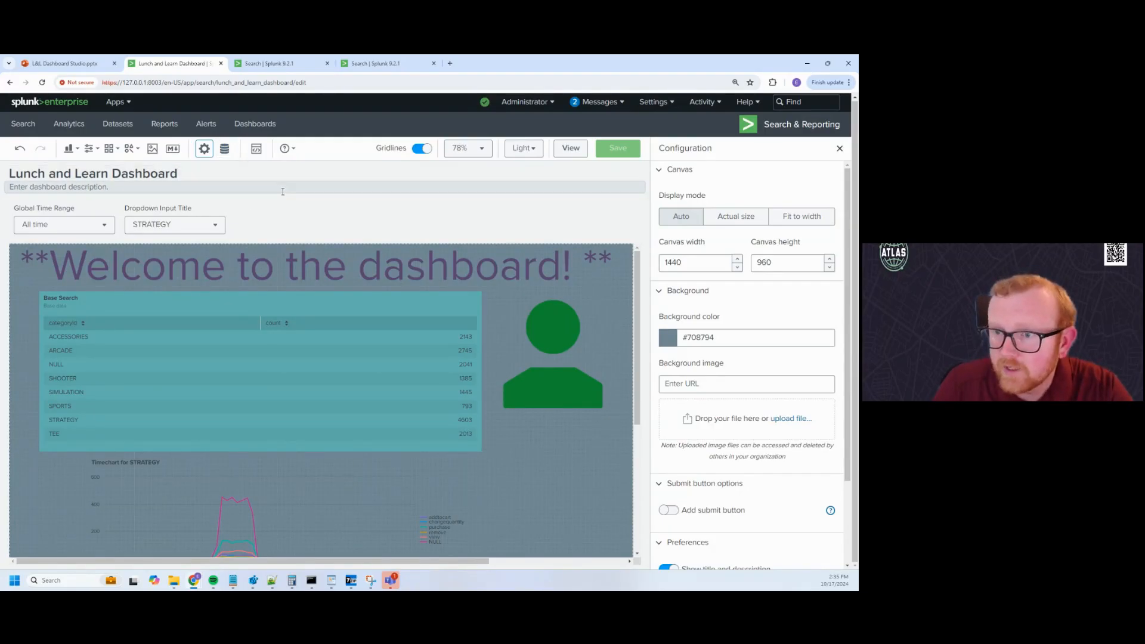
# Open the dashboard's source code and collapse the visualizations, dataSources, defaults, inputs and layout sections
pyautogui.click(254, 156)
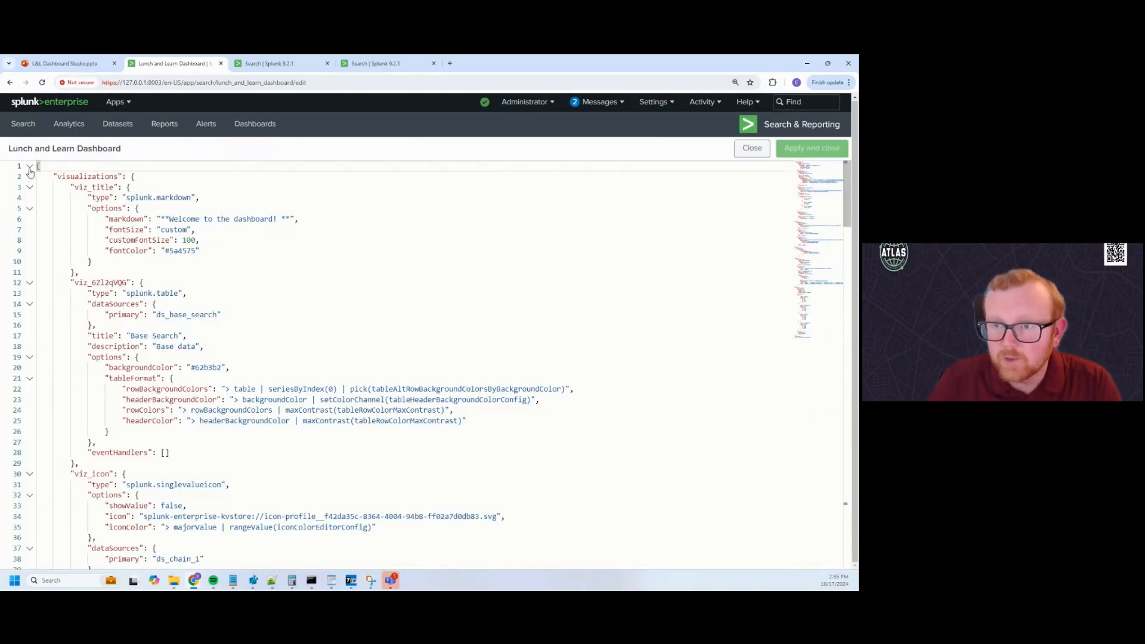
pyautogui.click(29, 167)
pyautogui.click(30, 167)
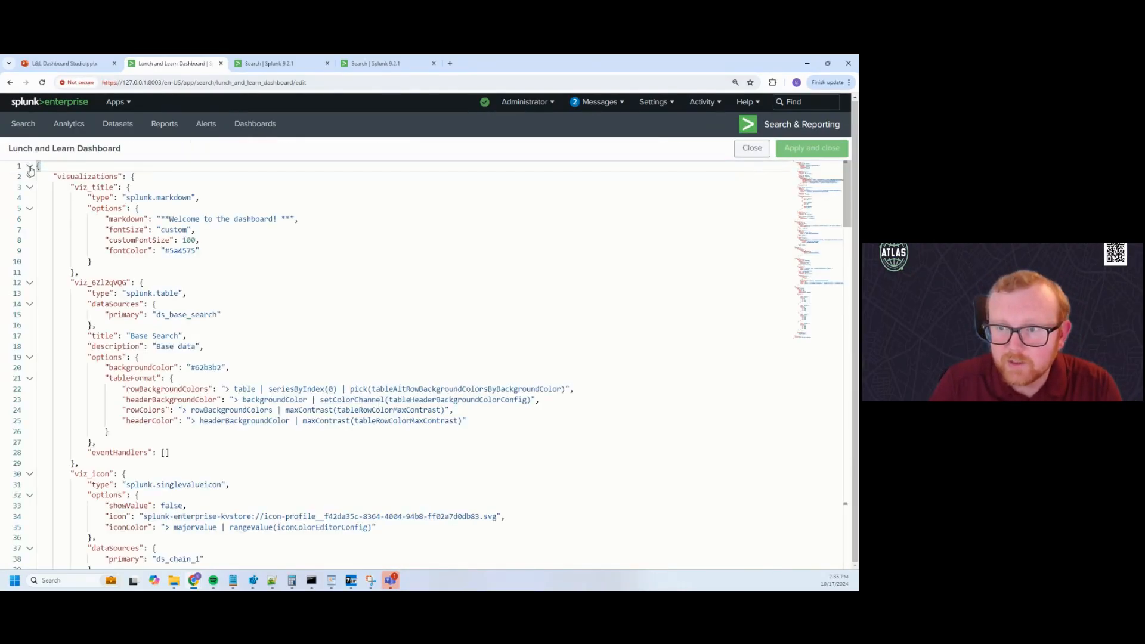
pyautogui.click(30, 177)
pyautogui.click(29, 197)
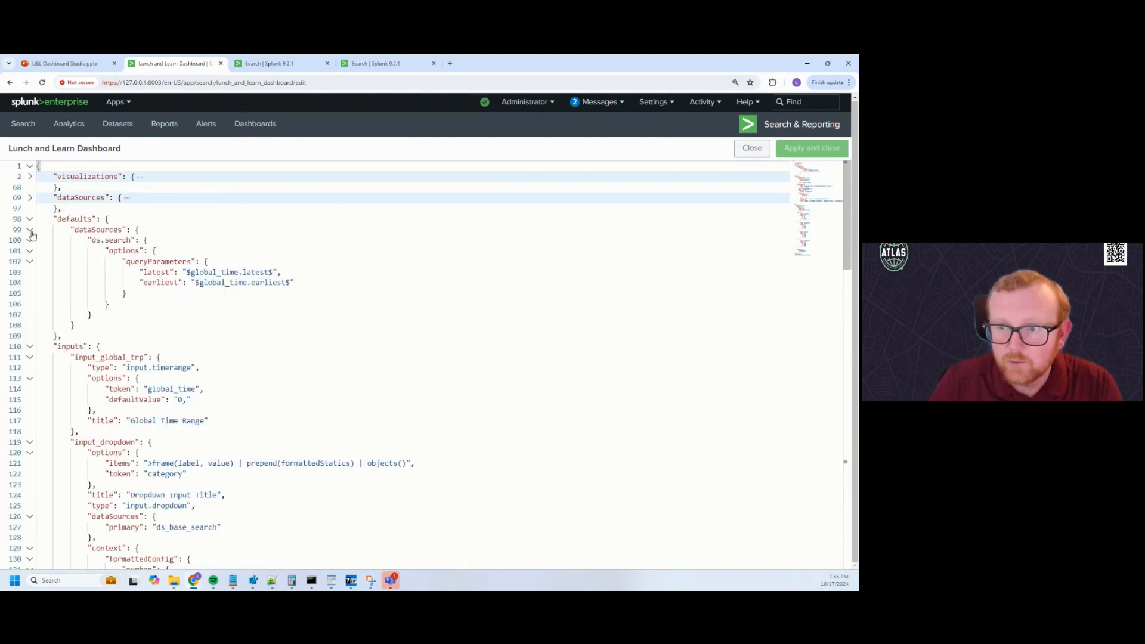
pyautogui.click(30, 219)
pyautogui.click(30, 240)
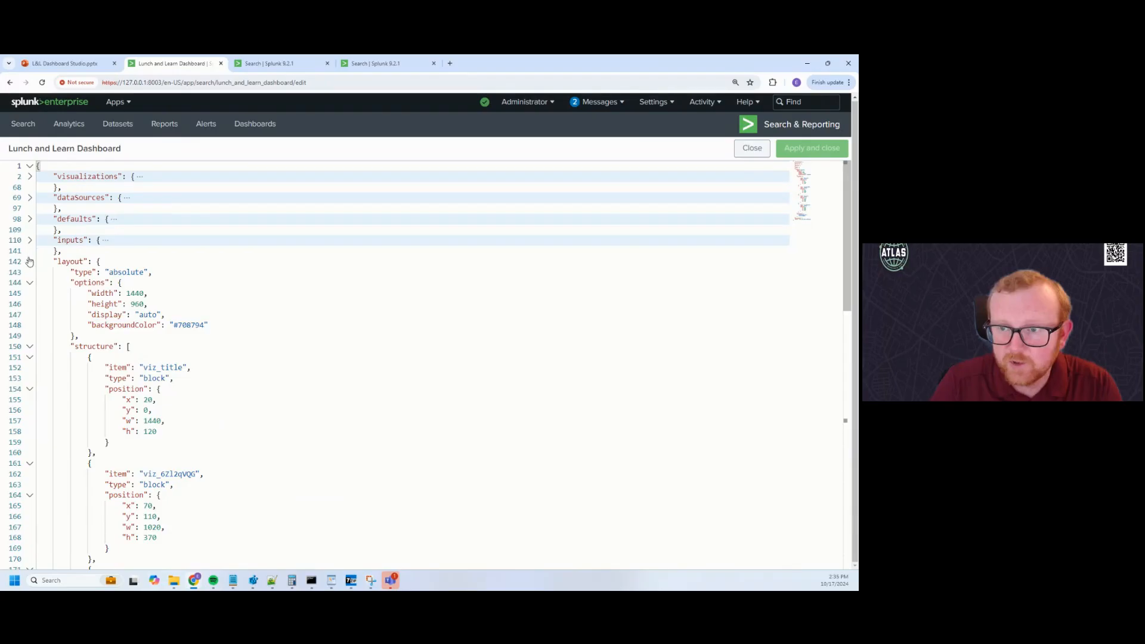
pyautogui.click(30, 261)
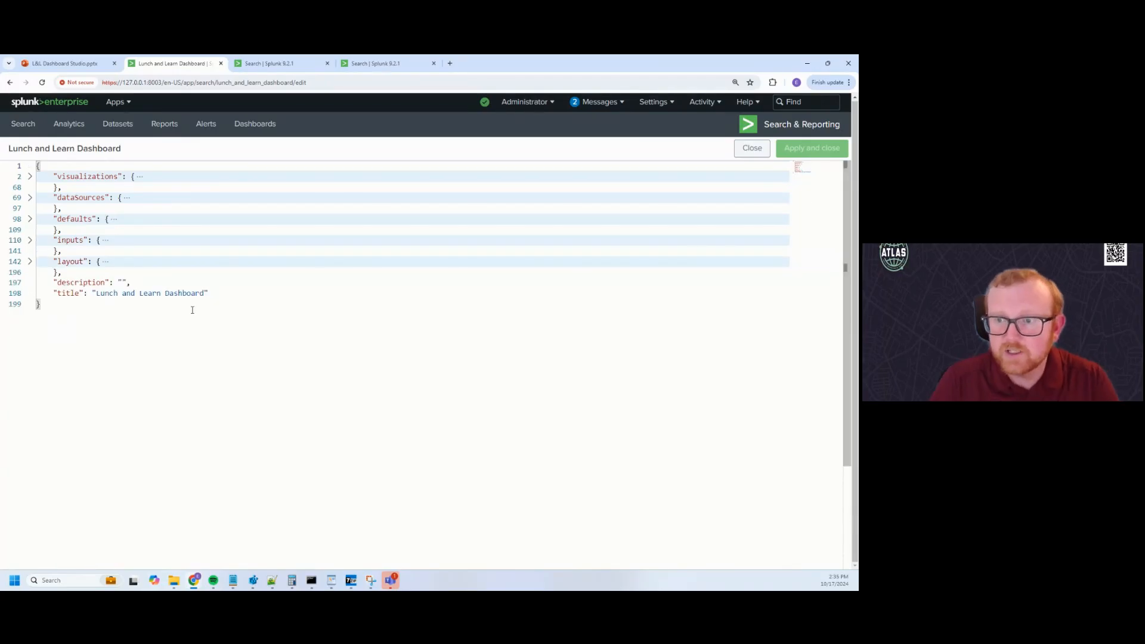
# Review the source code's top-level structure by highlighting each section heading in turn, down to the description and title lines
pyautogui.click(218, 344)
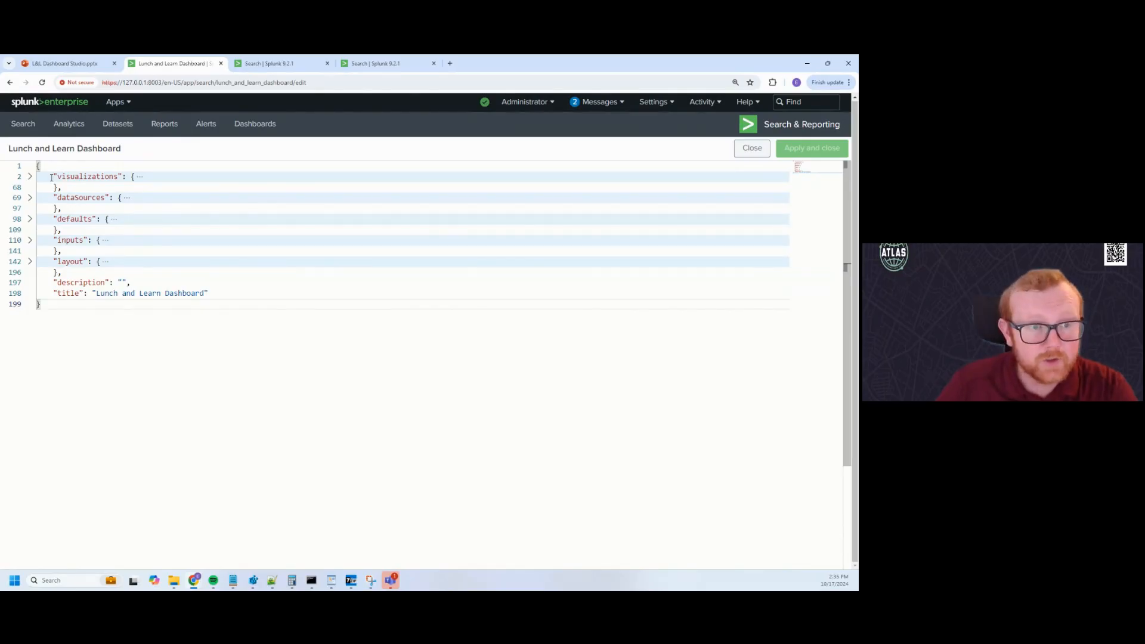
pyautogui.moveTo(51, 177); pyautogui.dragTo(136, 177)
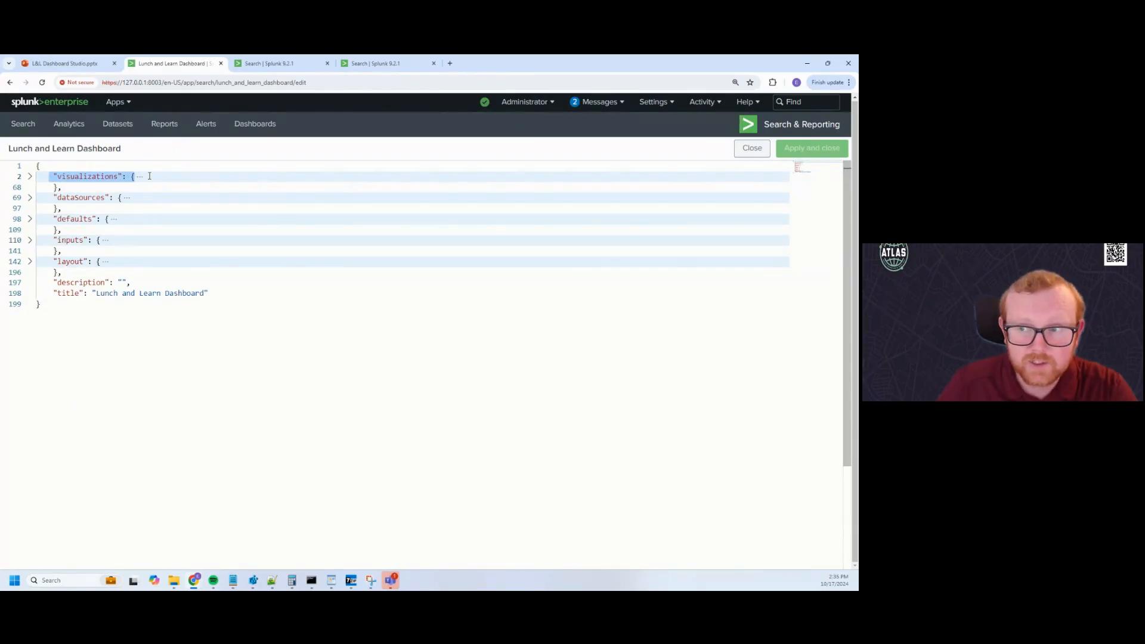
pyautogui.moveTo(51, 198); pyautogui.dragTo(140, 198)
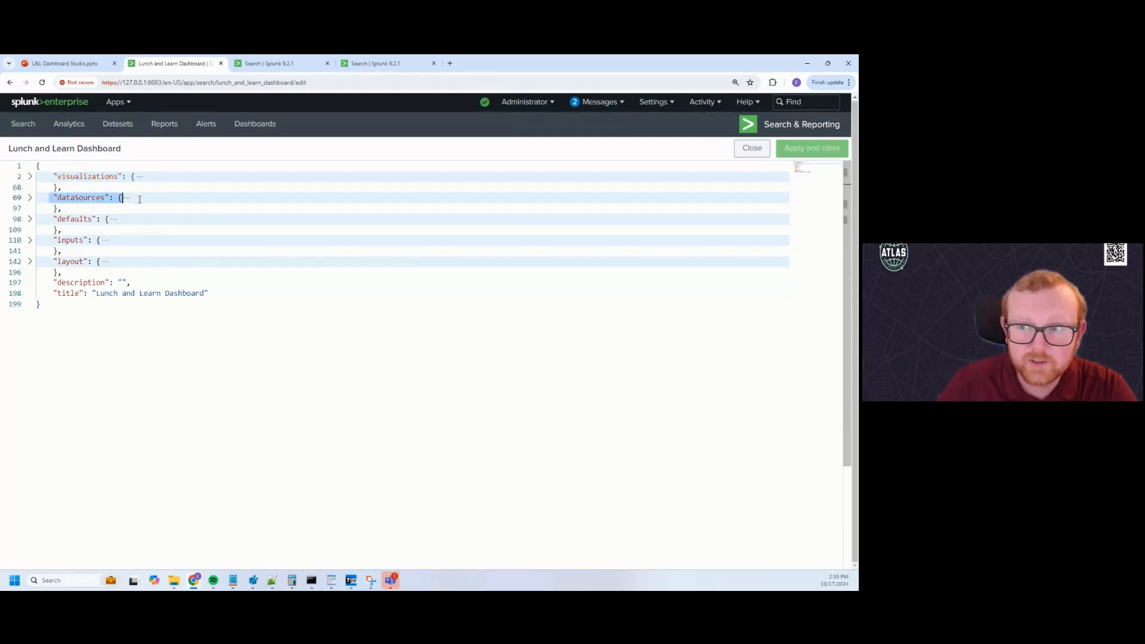
pyautogui.moveTo(44, 218); pyautogui.dragTo(120, 218)
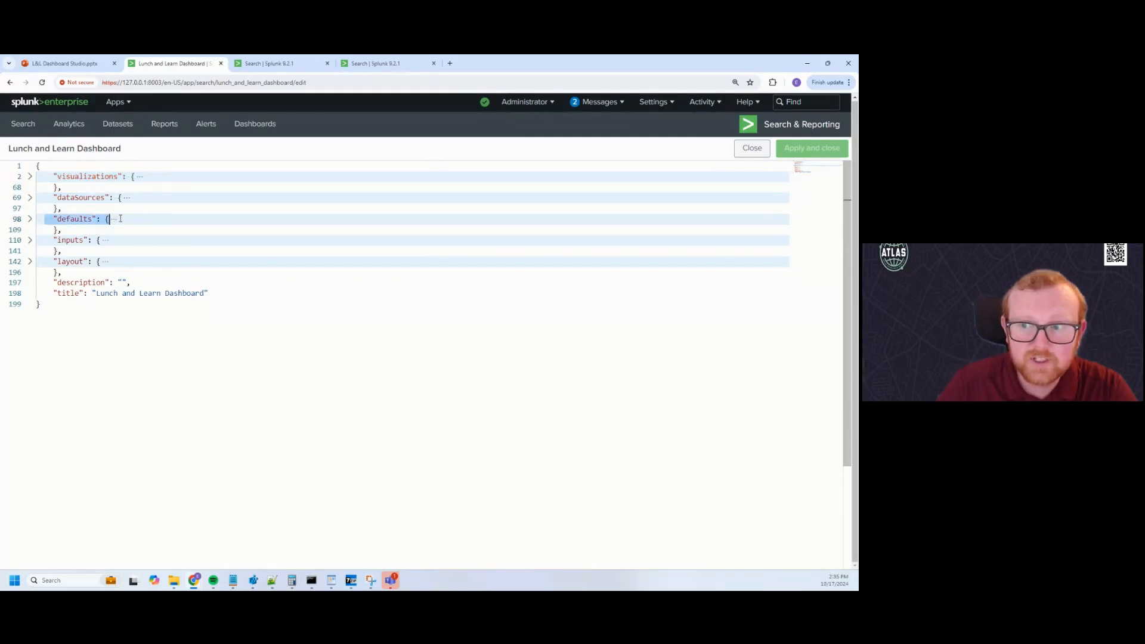
pyautogui.moveTo(44, 239); pyautogui.dragTo(126, 238)
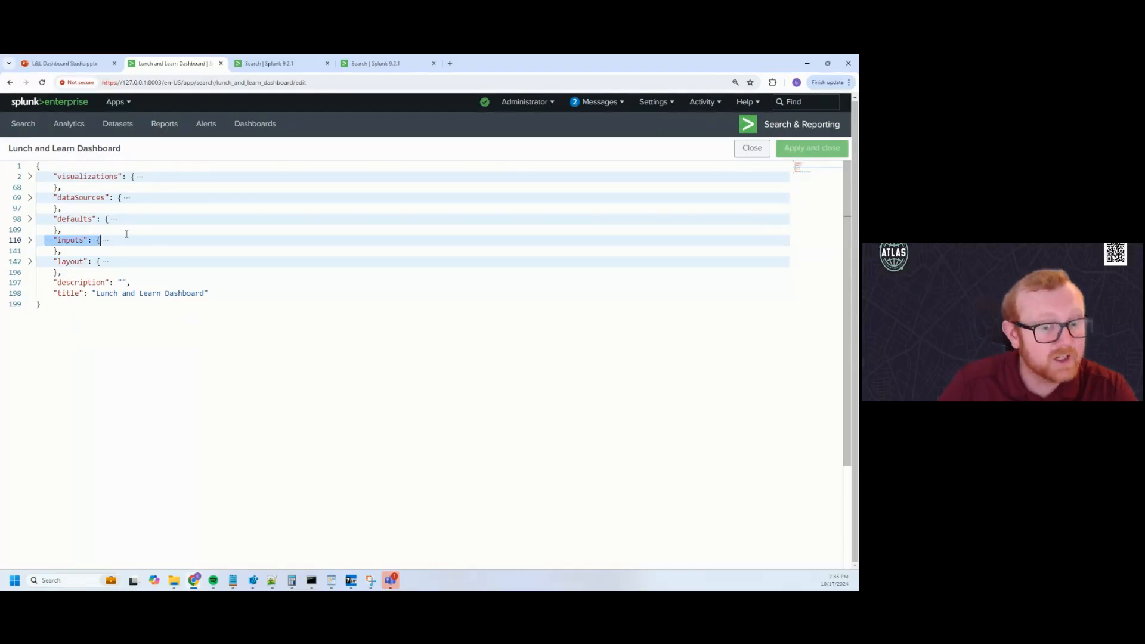
pyautogui.moveTo(44, 261); pyautogui.dragTo(122, 264)
pyautogui.moveTo(44, 282); pyautogui.dragTo(215, 296)
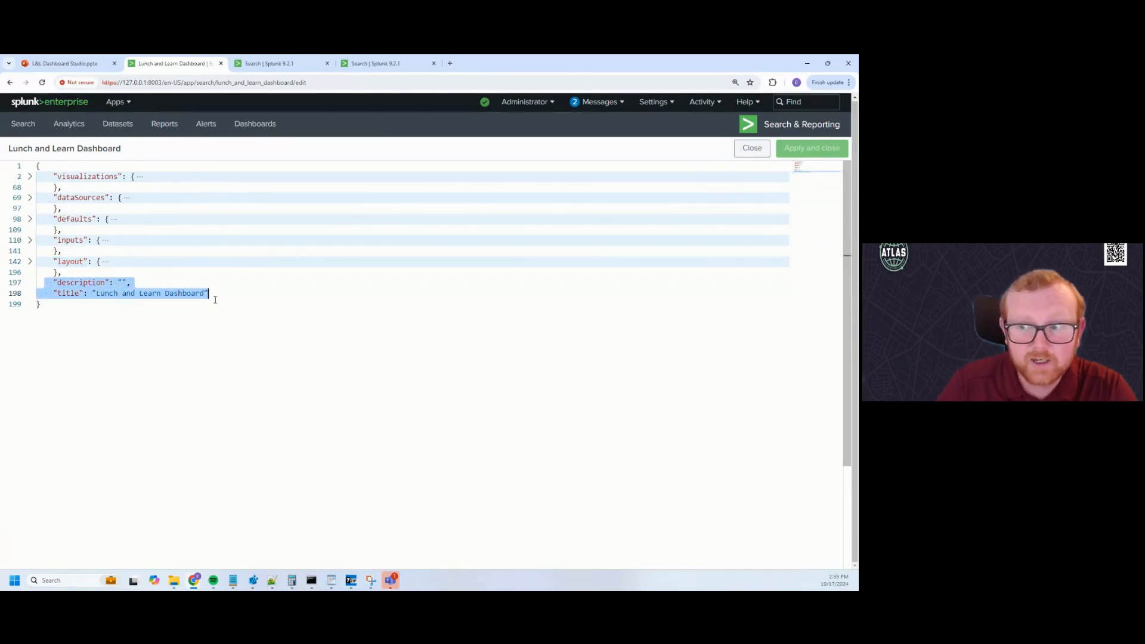
pyautogui.click(217, 297)
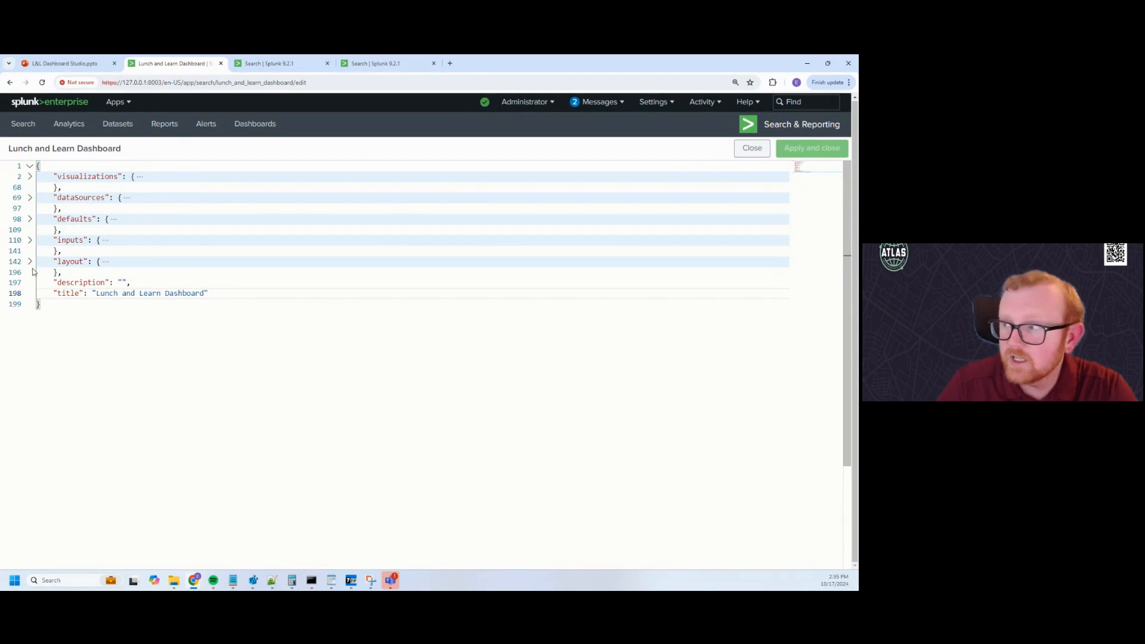
# Expand the visualizations section and examine the definitions of the markdown title and the Base Search table
pyautogui.click(32, 178)
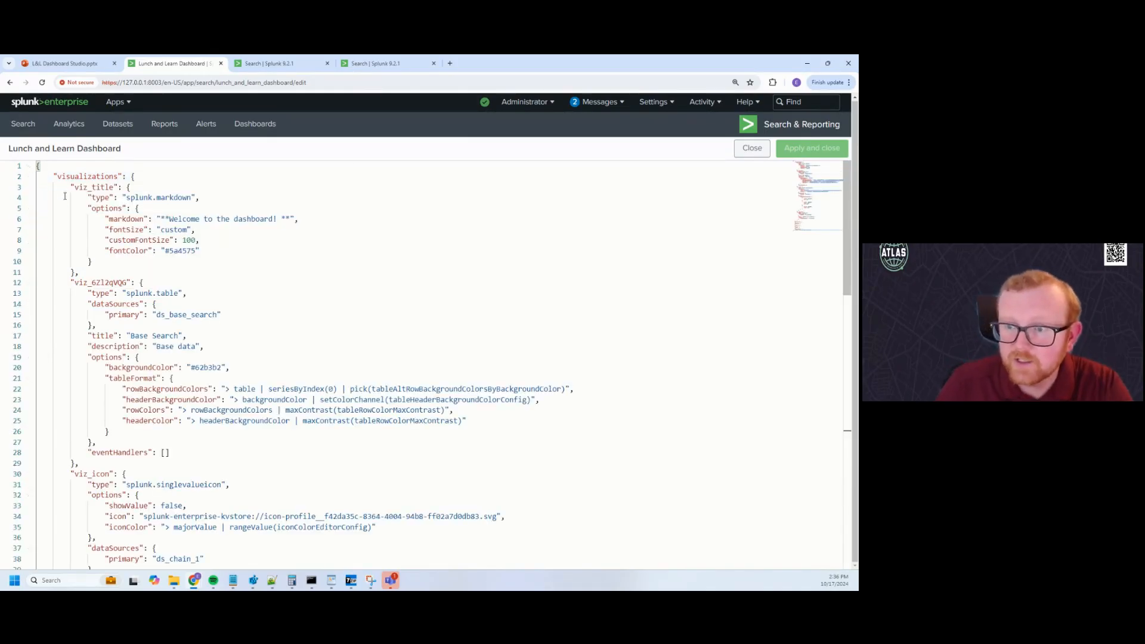
pyautogui.doubleClick(102, 282)
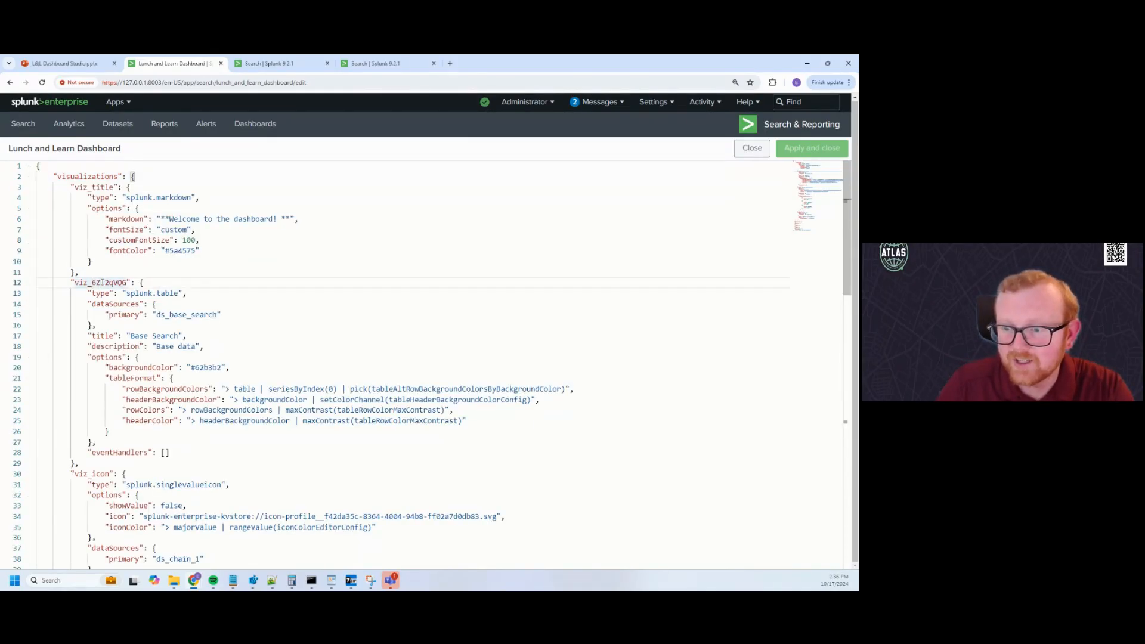
pyautogui.scroll(-2, 114, 304)
pyautogui.scroll(2, 115, 309)
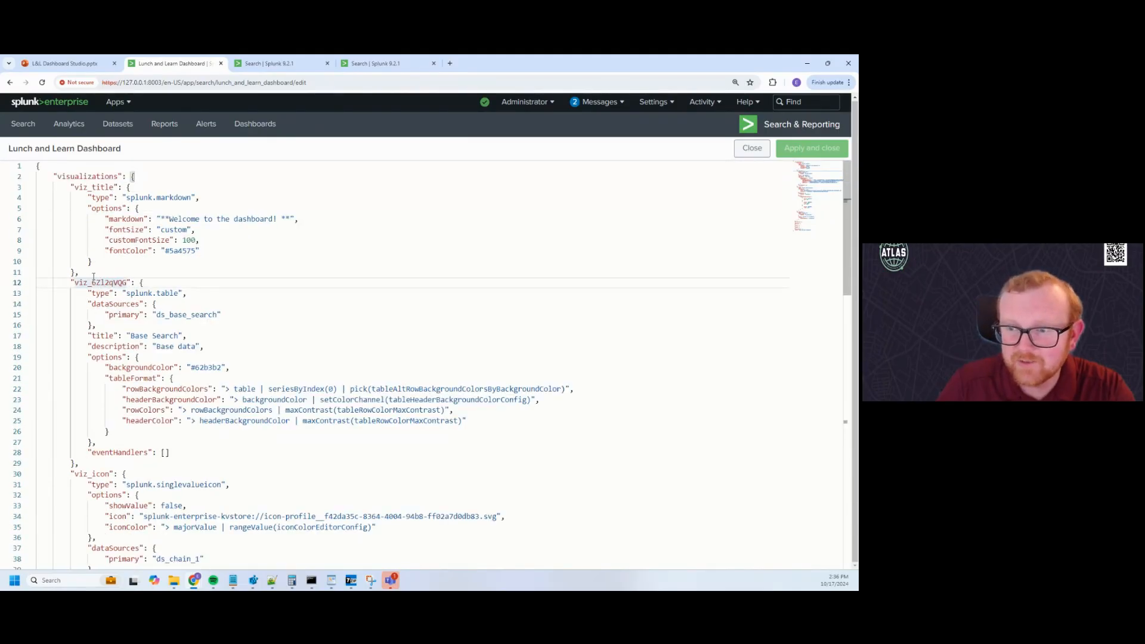
pyautogui.moveTo(72, 185); pyautogui.dragTo(213, 272)
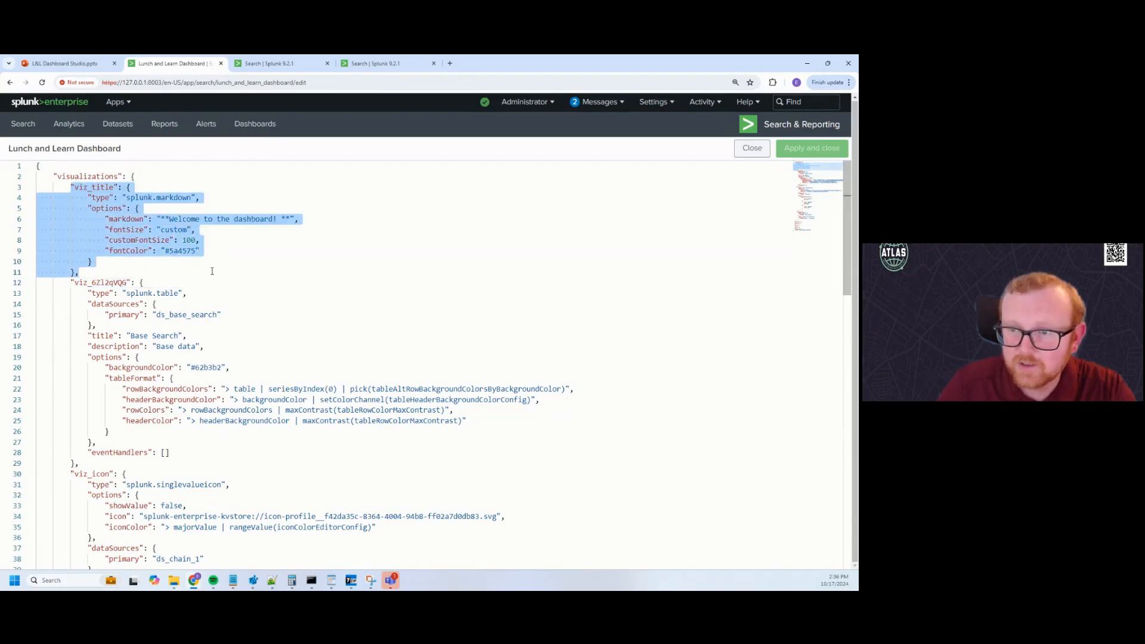
pyautogui.scroll(-2, 184, 256)
pyautogui.moveTo(48, 237); pyautogui.dragTo(241, 417)
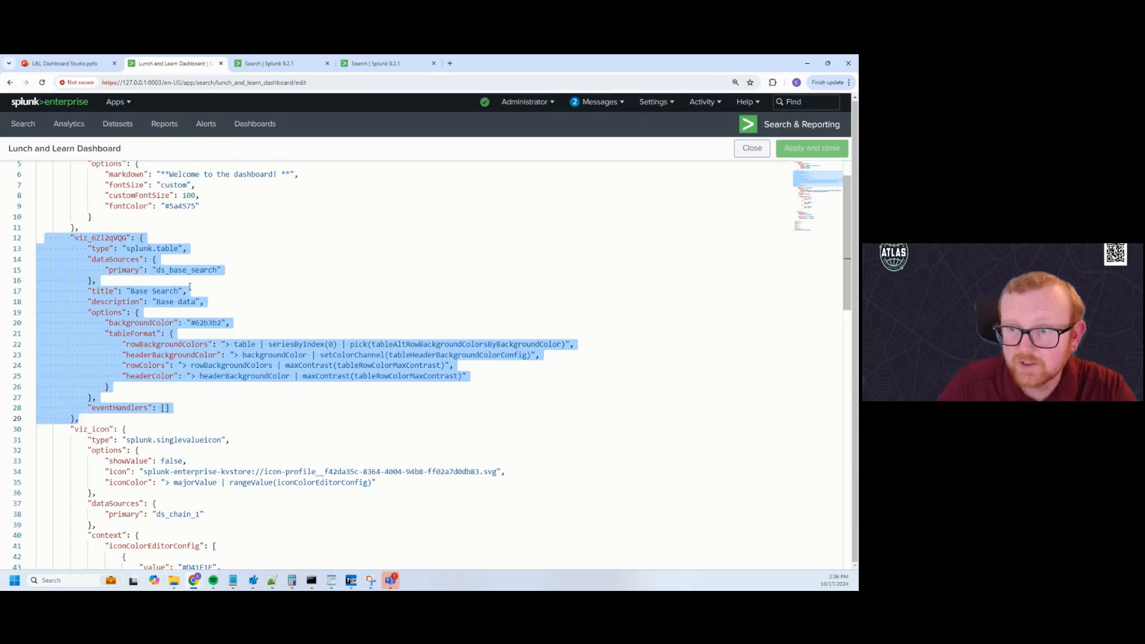
pyautogui.click(124, 248)
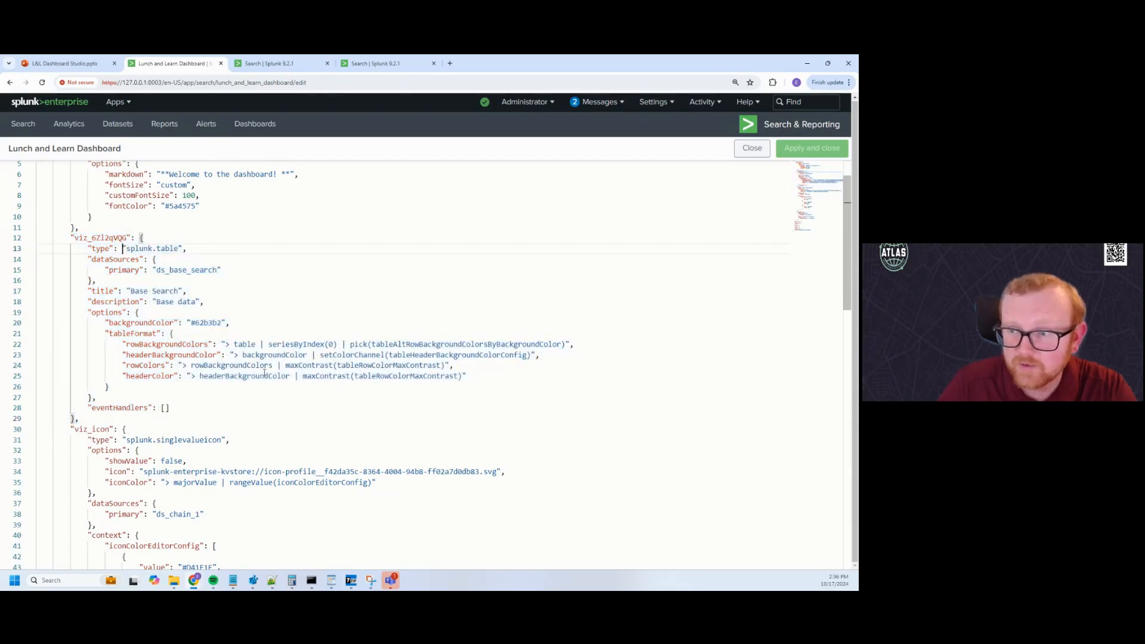
# Examine the source definitions of the icon and the line chart, and close the source editor without changes
pyautogui.scroll(-5, 226, 303)
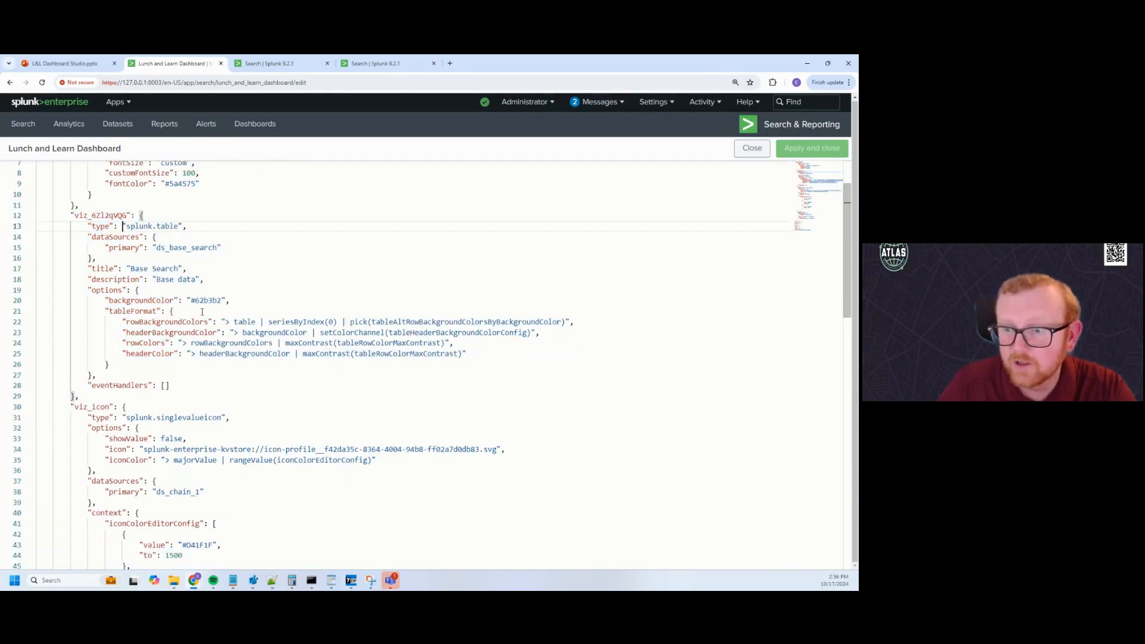
pyautogui.moveTo(43, 273); pyautogui.dragTo(281, 446)
pyautogui.scroll(-3, 209, 388)
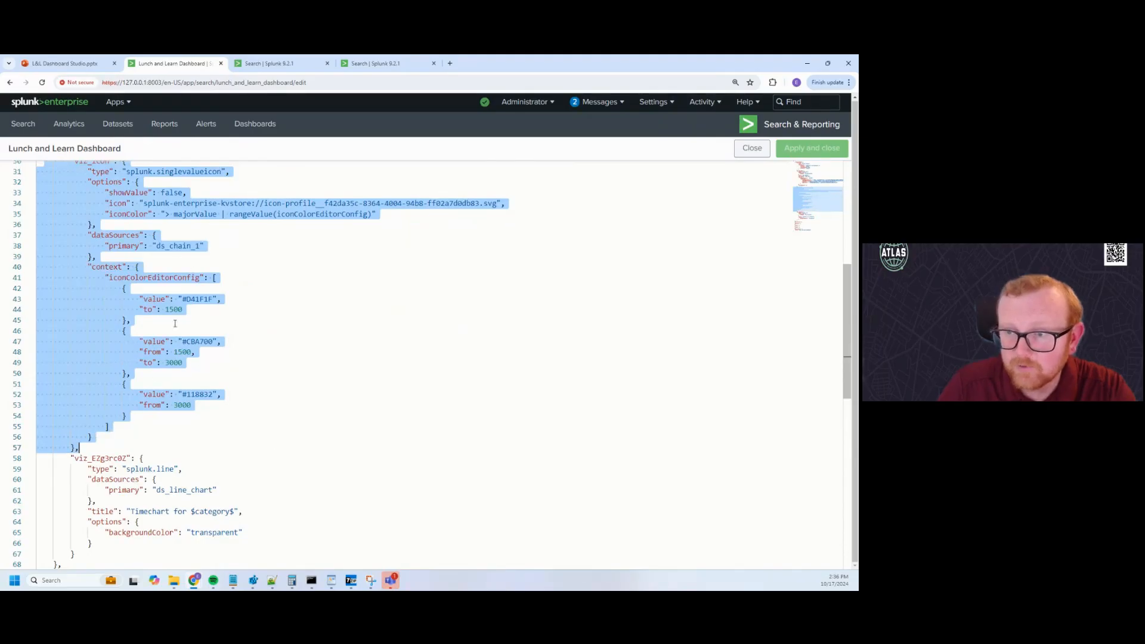
pyautogui.scroll(-3, 166, 377)
pyautogui.click(43, 371)
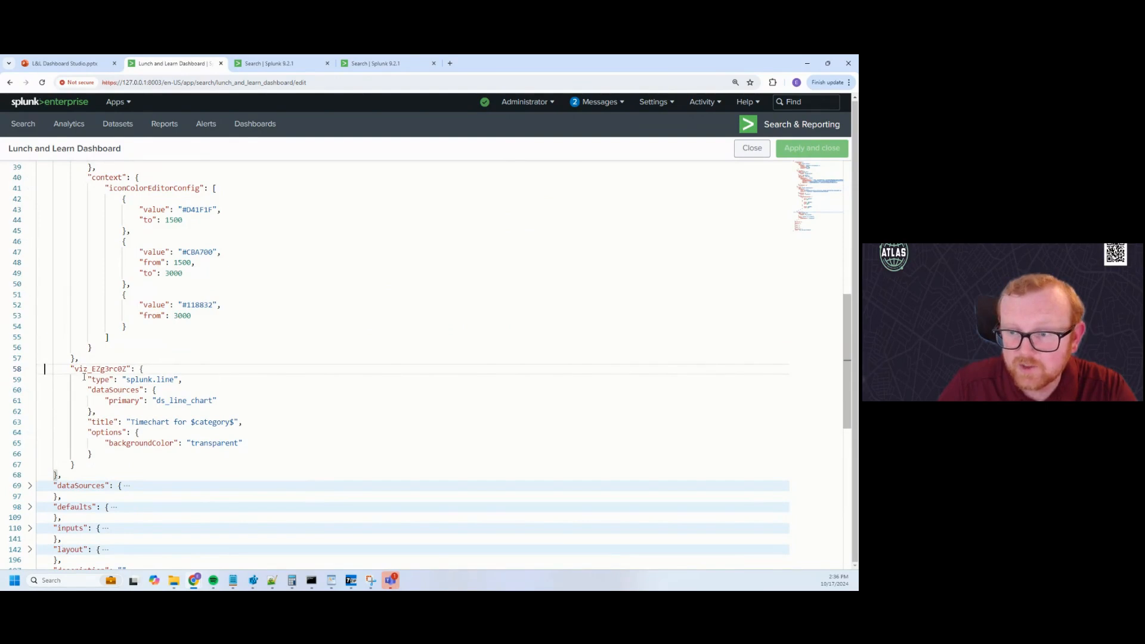
pyautogui.moveTo(43, 370); pyautogui.dragTo(211, 476)
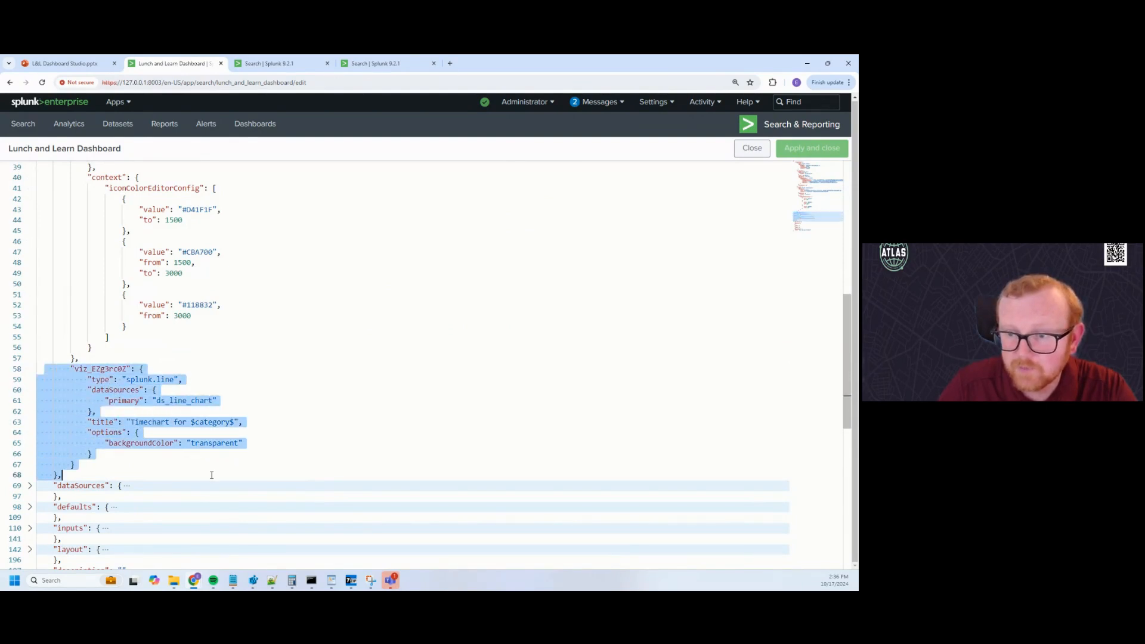
pyautogui.scroll(5, 689, 216)
pyautogui.click(752, 148)
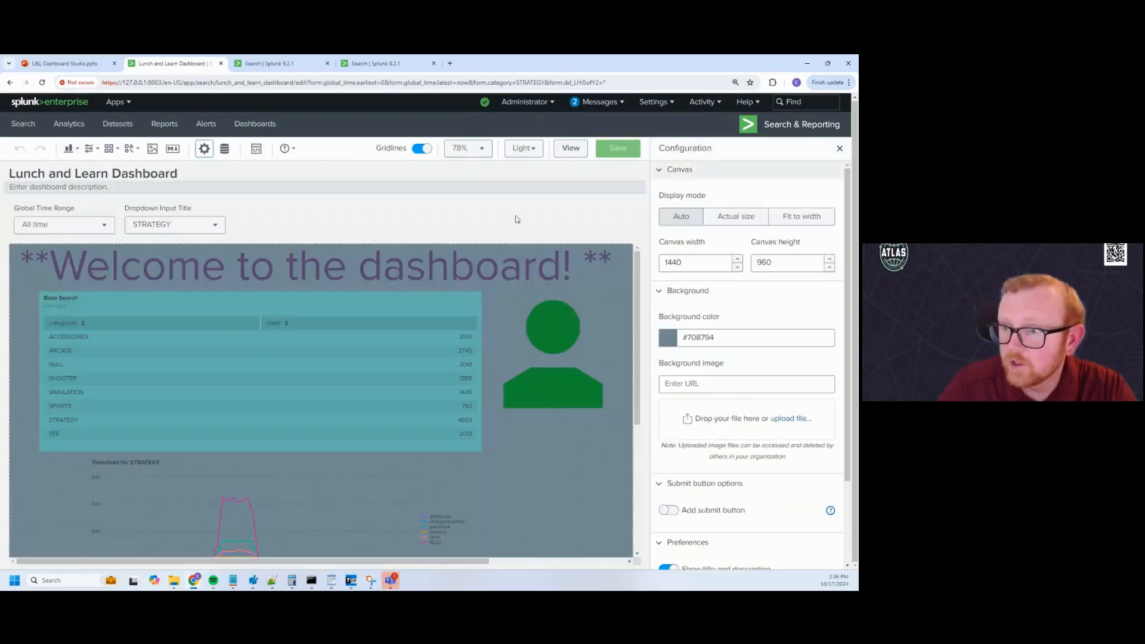
# Change the Base Search table's visualization ID to viz_table
pyautogui.click(290, 326)
pyautogui.scroll(-10, 707, 336)
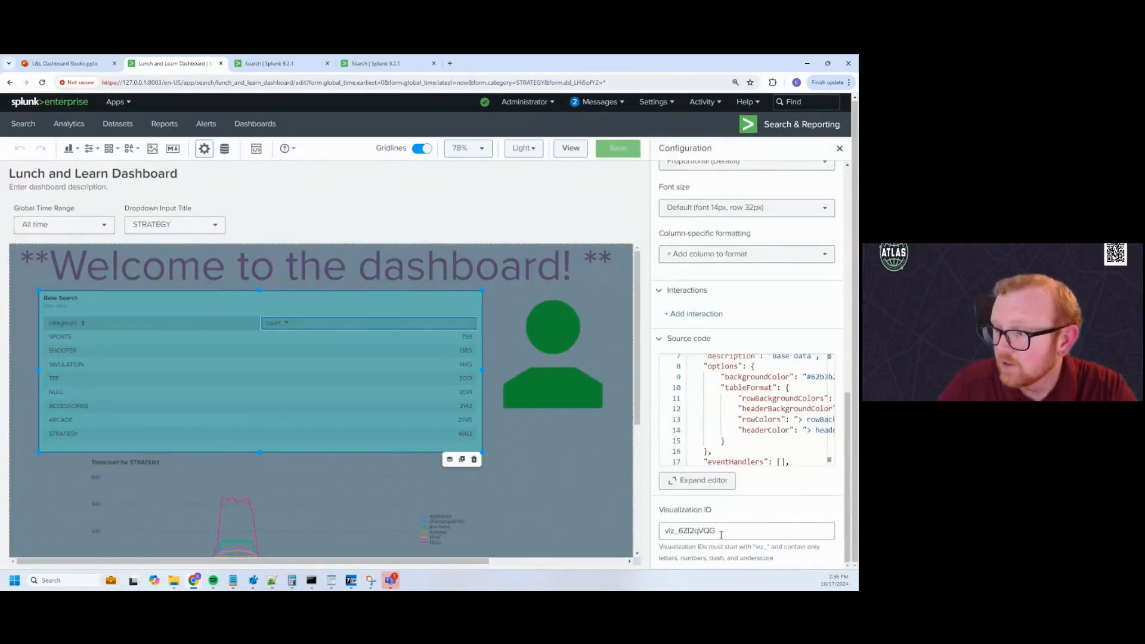
pyautogui.moveTo(718, 531); pyautogui.dragTo(680, 530)
pyautogui.write('tabke')
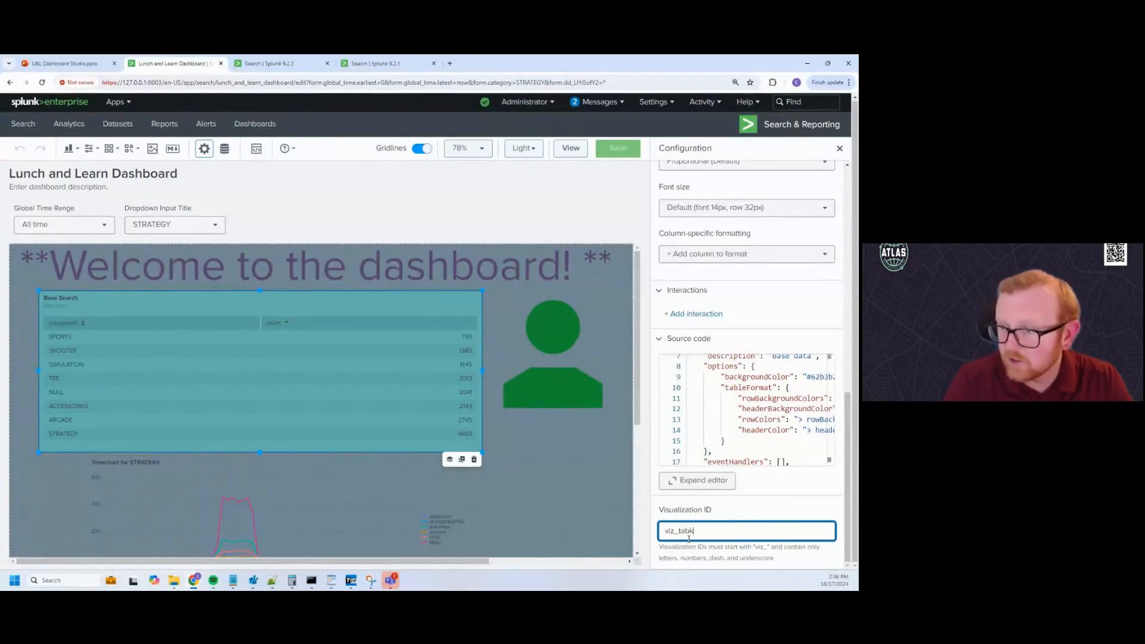
pyautogui.press('BackSpace')
pyautogui.press('BackSpace')
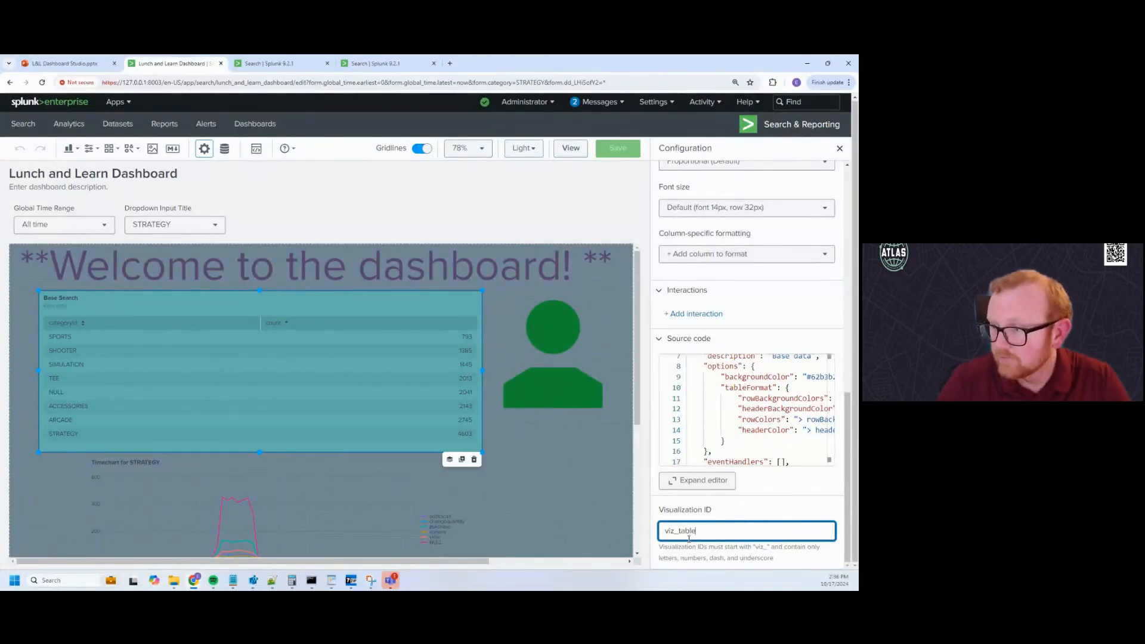
pyautogui.click(365, 496)
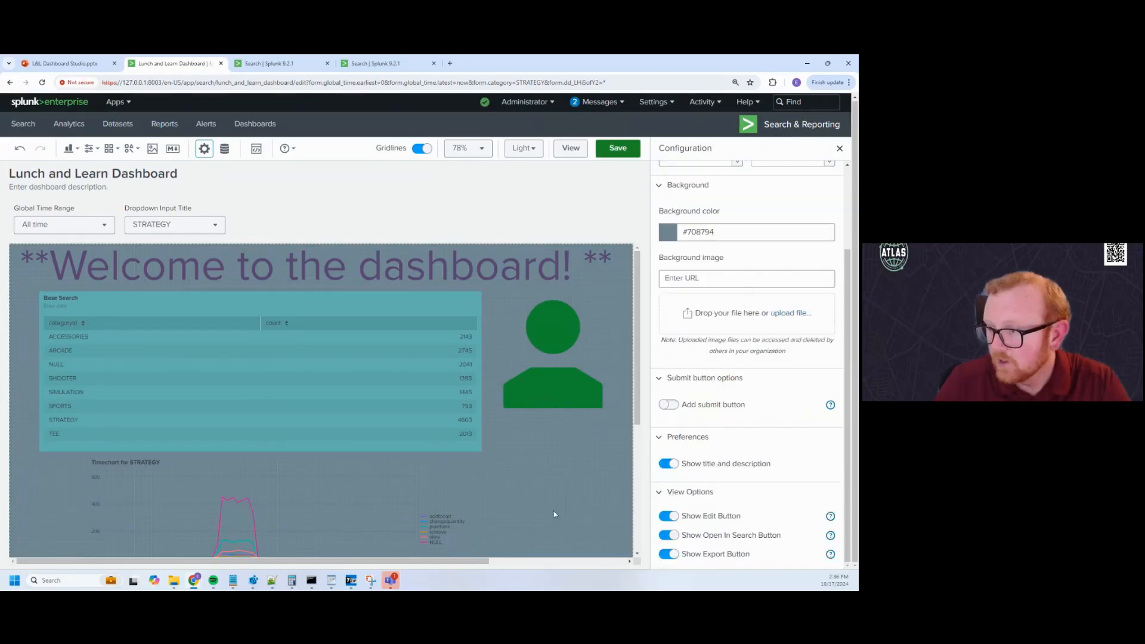
# Change the line chart's visualization ID to viz_linechart
pyautogui.scroll(-10, 720, 530)
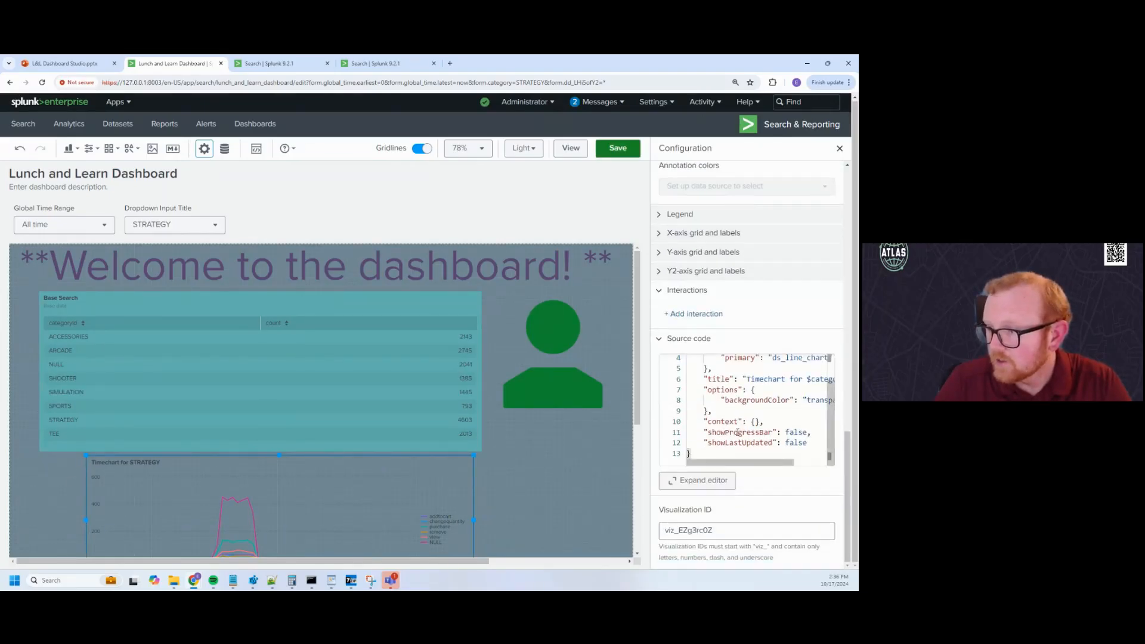
pyautogui.moveTo(720, 531); pyautogui.dragTo(680, 530)
pyautogui.write('linechart')
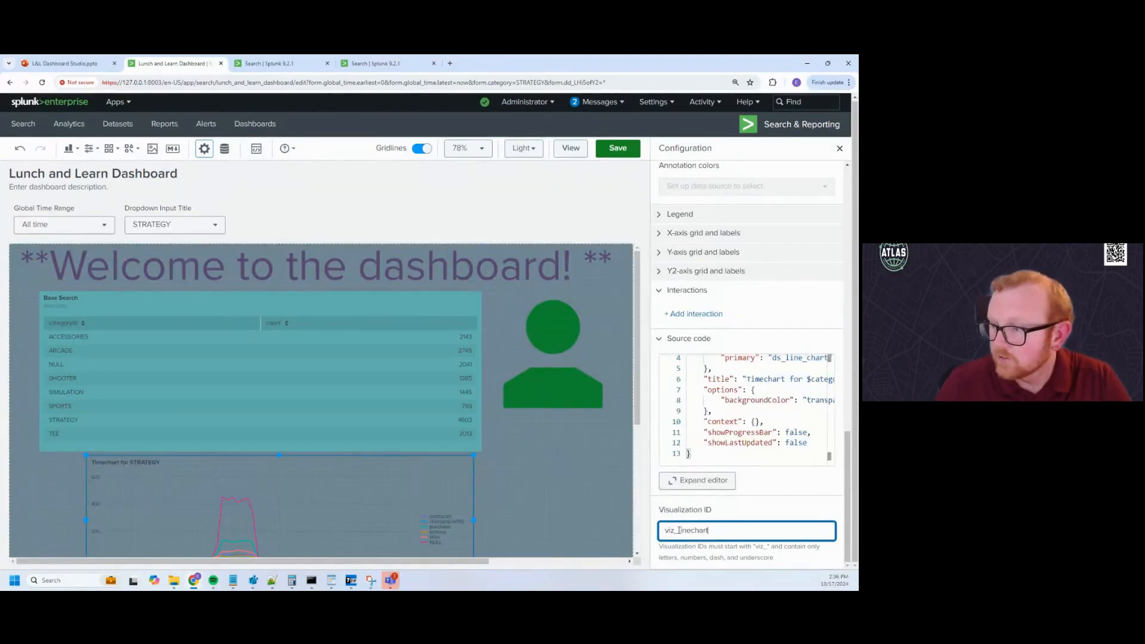
# Commit the line chart's new visualization ID and check the IDs of the line chart and the Base Search table
pyautogui.click(585, 519)
pyautogui.click(465, 485)
pyautogui.scroll(-15, 731, 461)
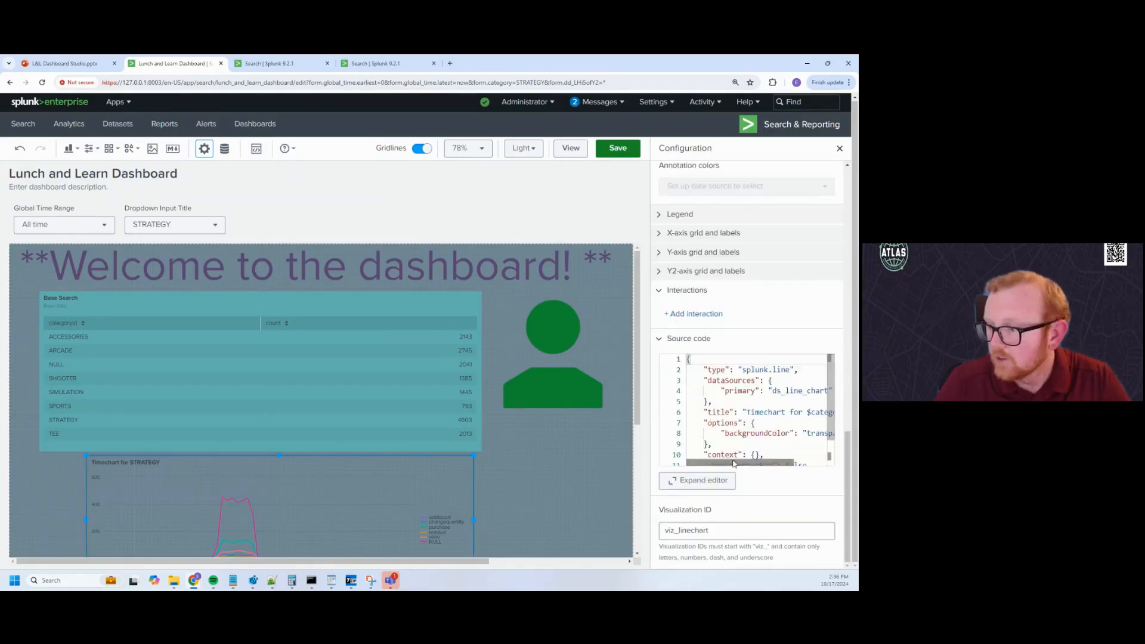
pyautogui.click(287, 376)
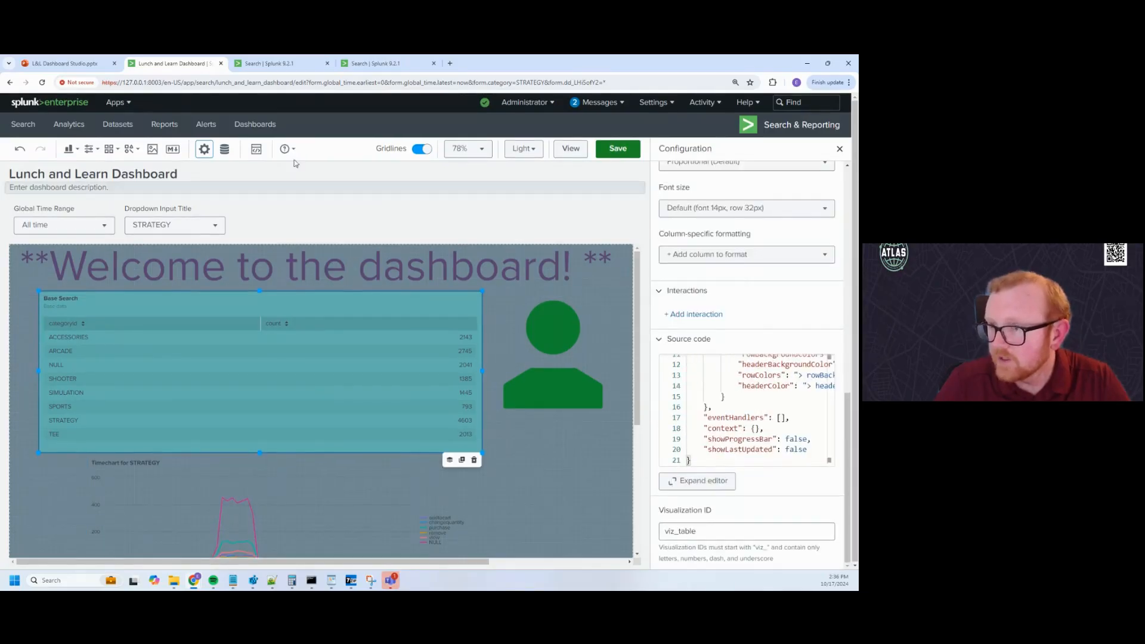
# Open the dashboard's source code and examine the renamed visualization entries through the start of the data sources
pyautogui.click(256, 149)
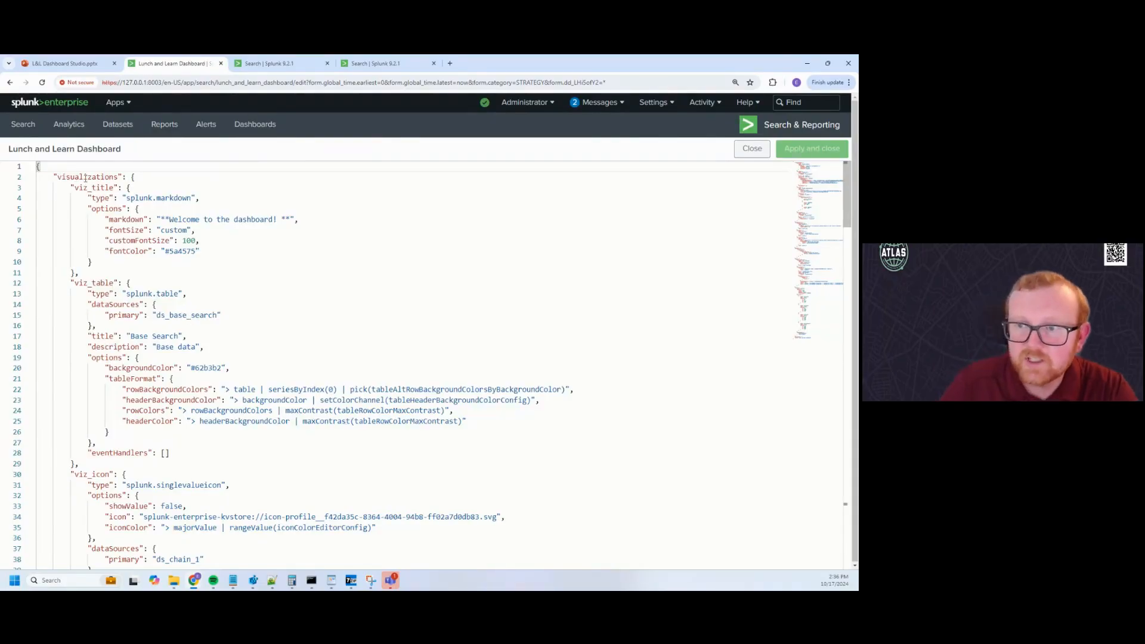
pyautogui.scroll(-6, 91, 414)
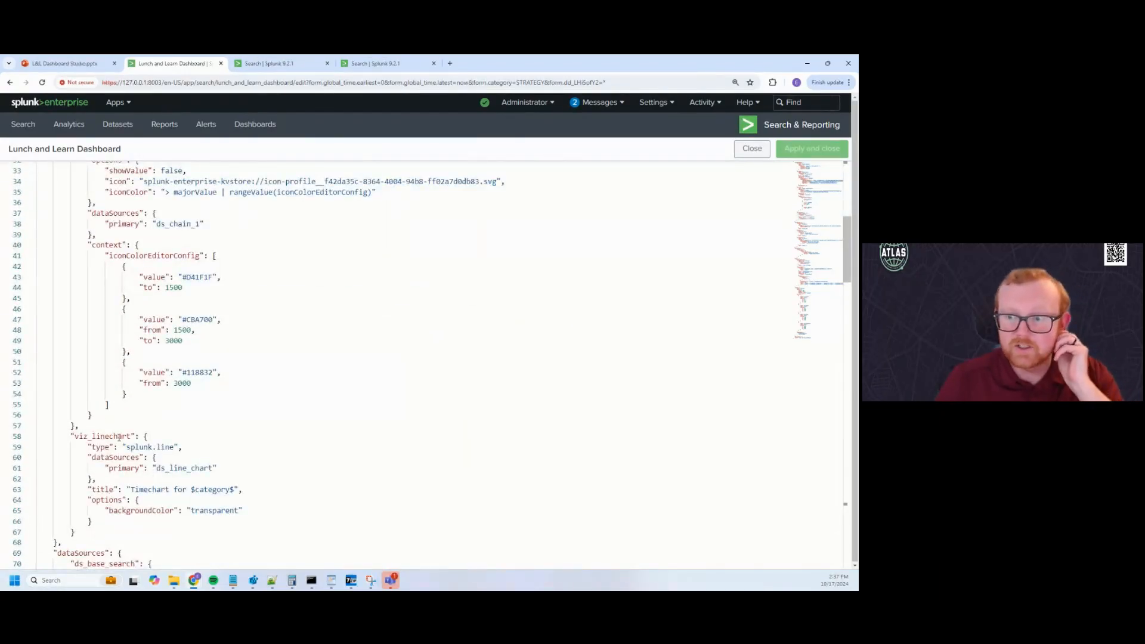
pyautogui.scroll(-1, 86, 469)
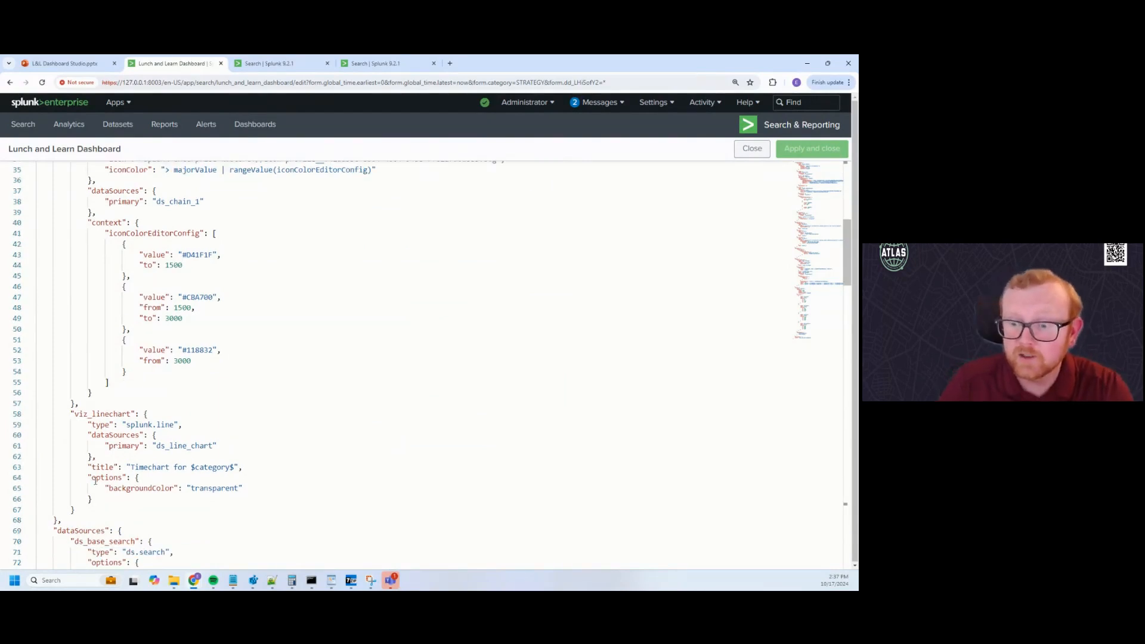
pyautogui.scroll(-2, 103, 489)
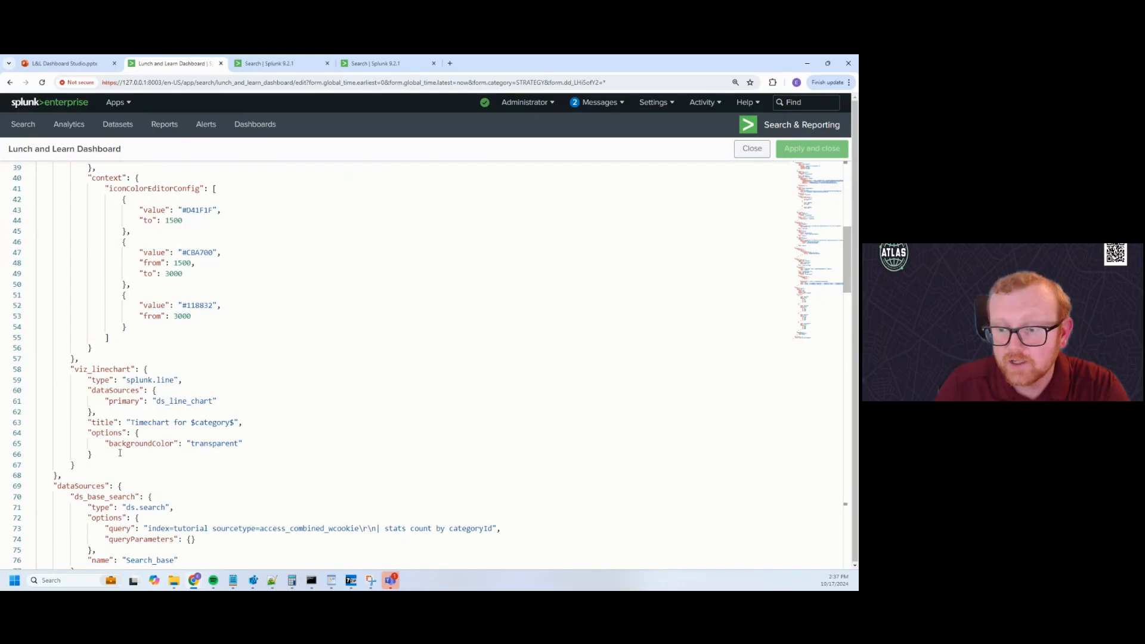
pyautogui.scroll(6, 113, 411)
pyautogui.scroll(2, 112, 408)
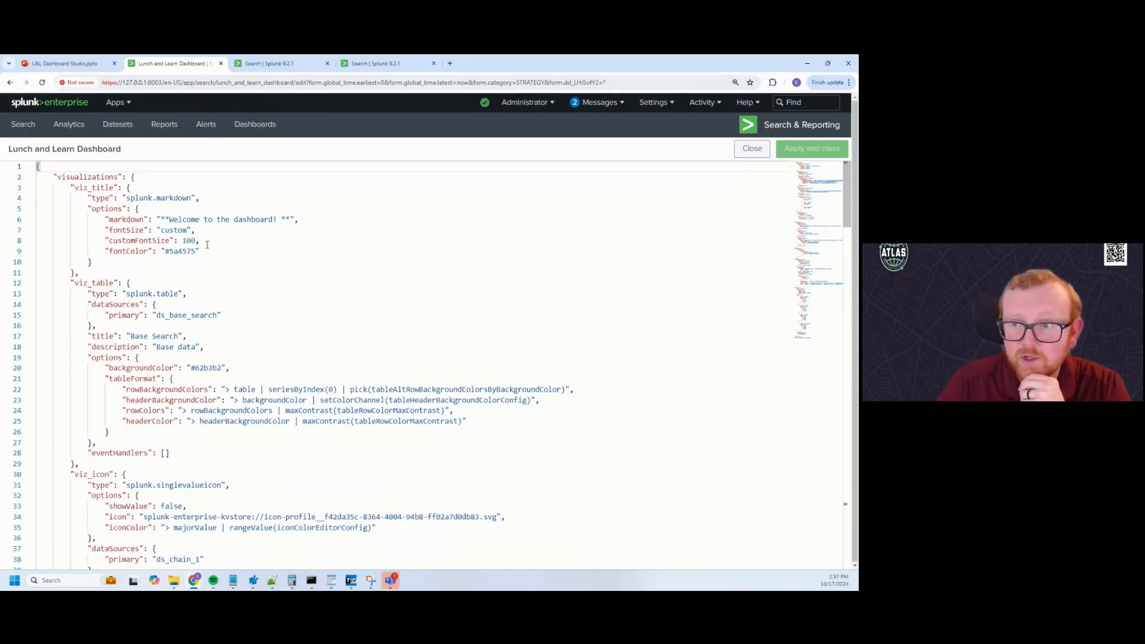
# Examine the option settings of the title, table and icon visualizations in the source code
pyautogui.click(201, 240)
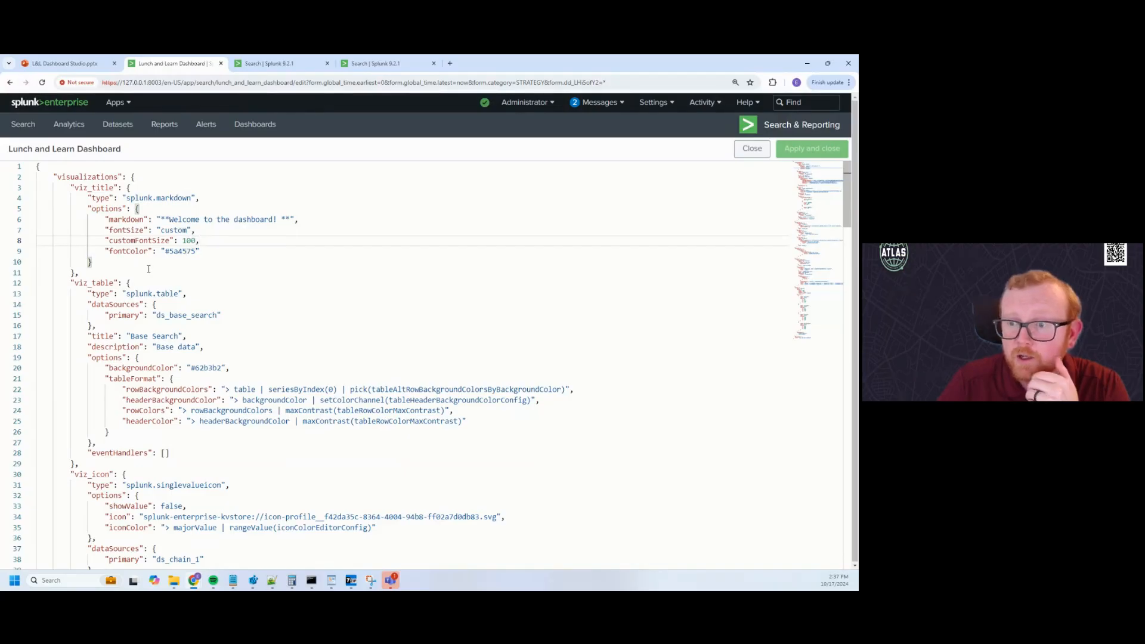
pyautogui.moveTo(25, 188)
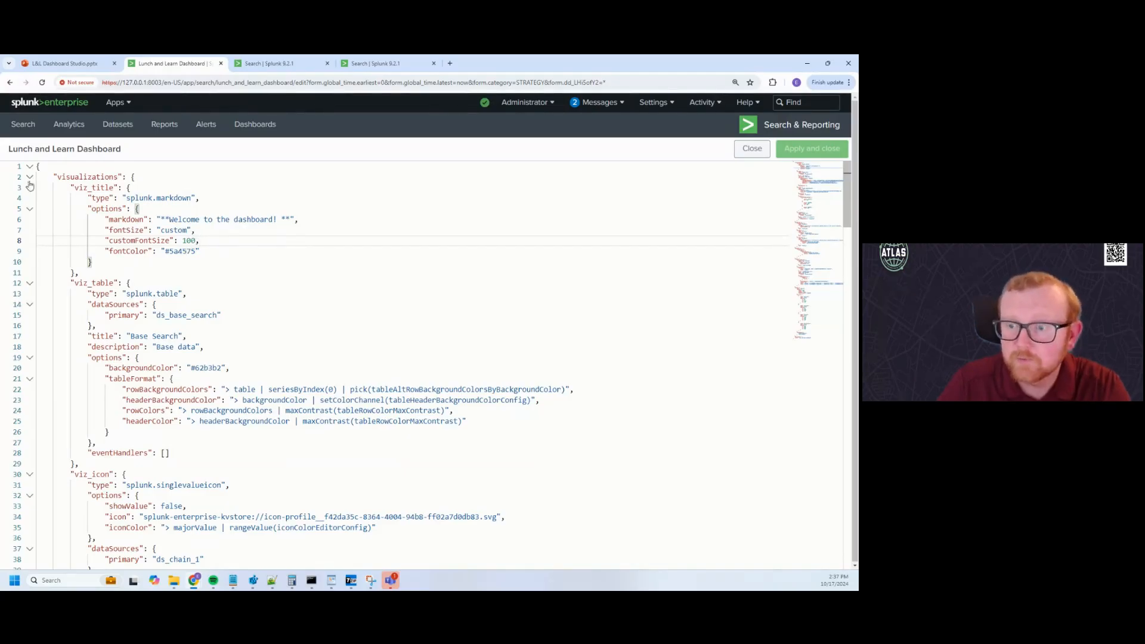
pyautogui.scroll(-3, 101, 282)
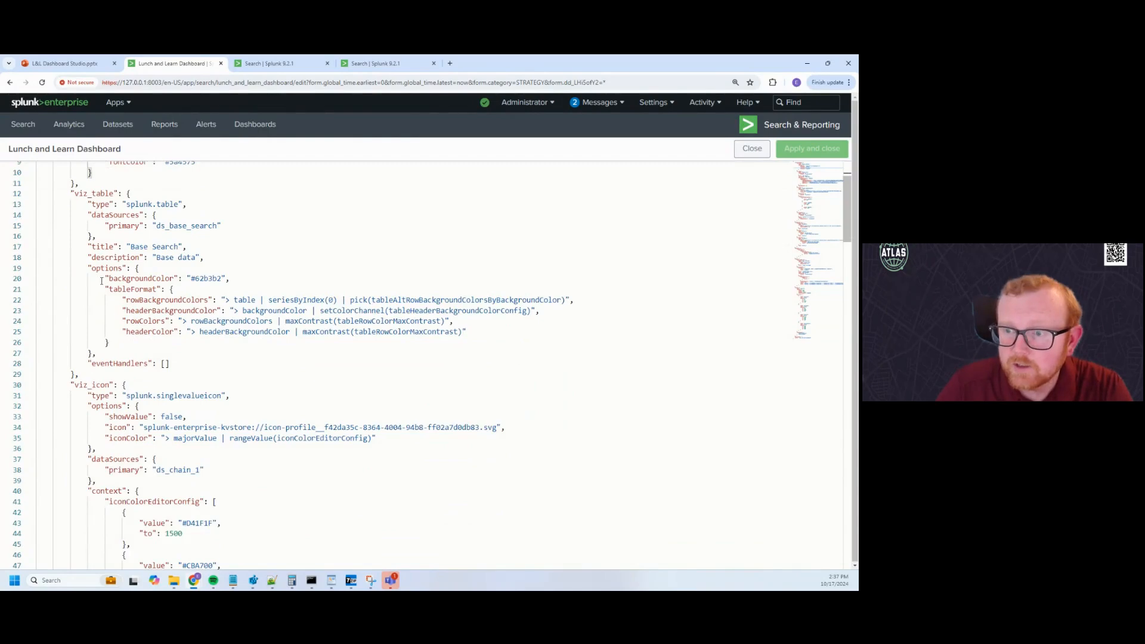
pyautogui.scroll(-1, 119, 262)
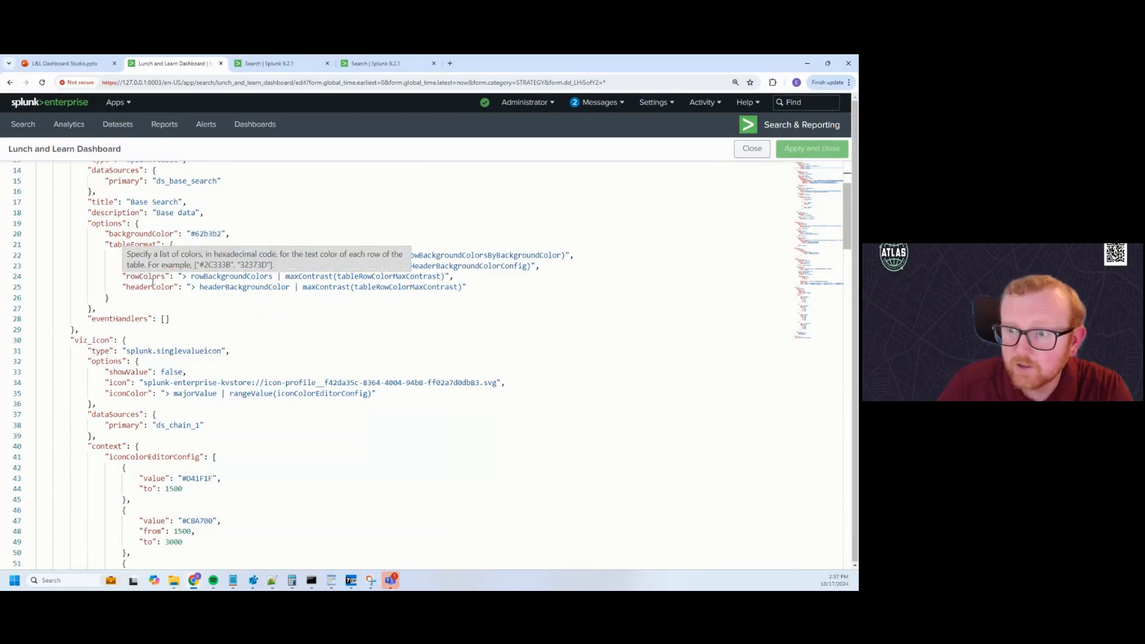
pyautogui.scroll(-5, 152, 277)
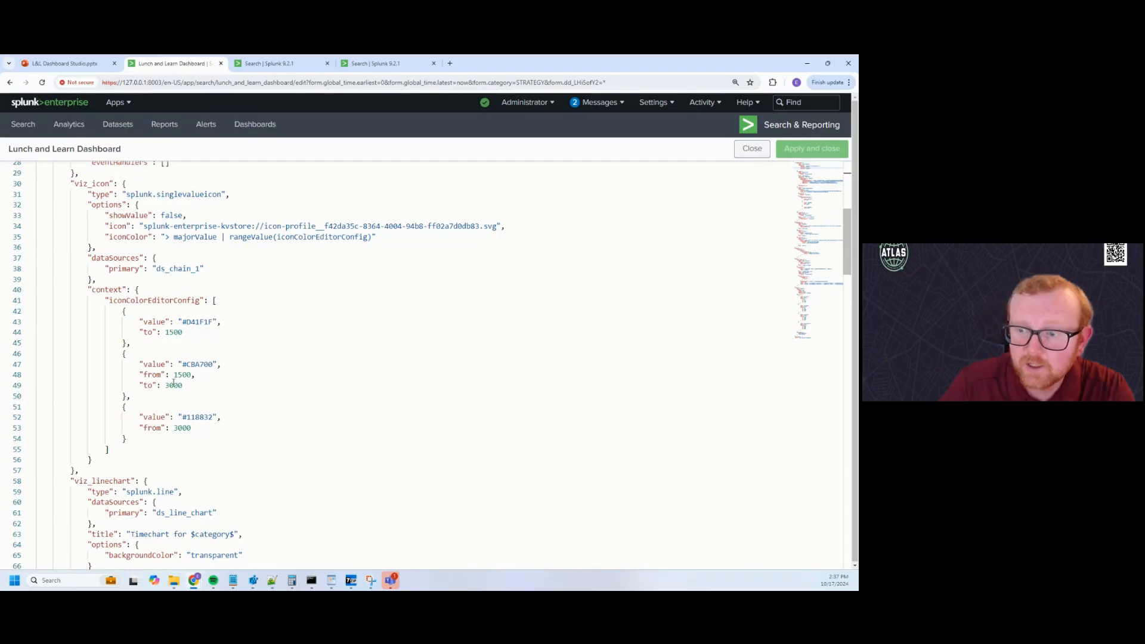
pyautogui.scroll(-3, 191, 419)
pyautogui.scroll(7, 190, 352)
pyautogui.scroll(3, 185, 322)
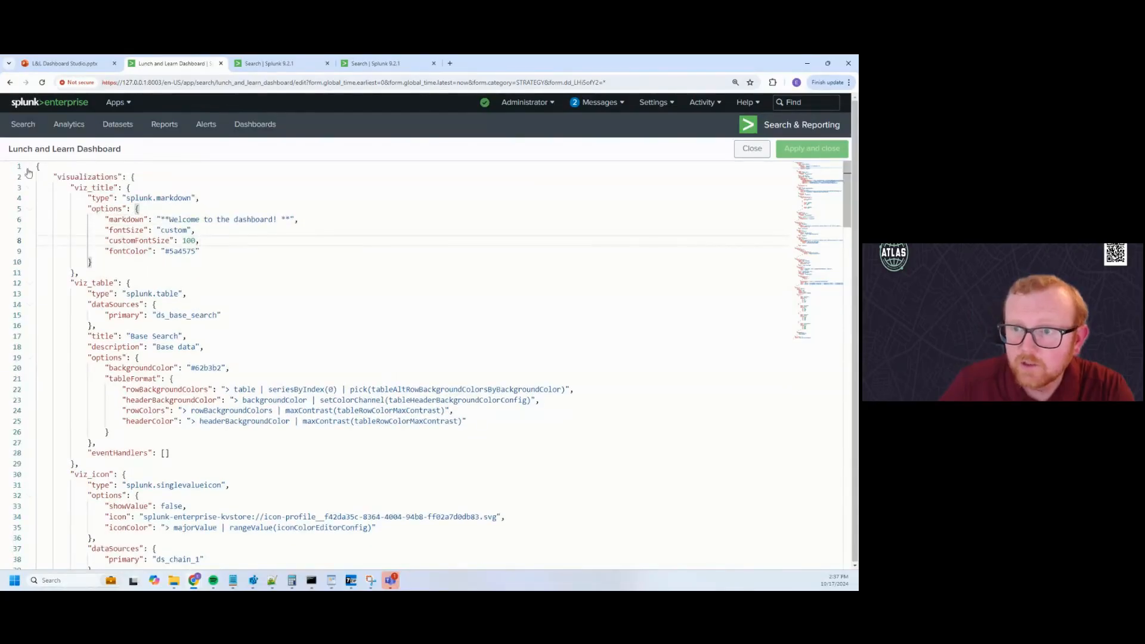
# Fold the viz_title, viz_table and viz_icon entries within the visualizations section of the source code
pyautogui.click(29, 177)
pyautogui.click(30, 178)
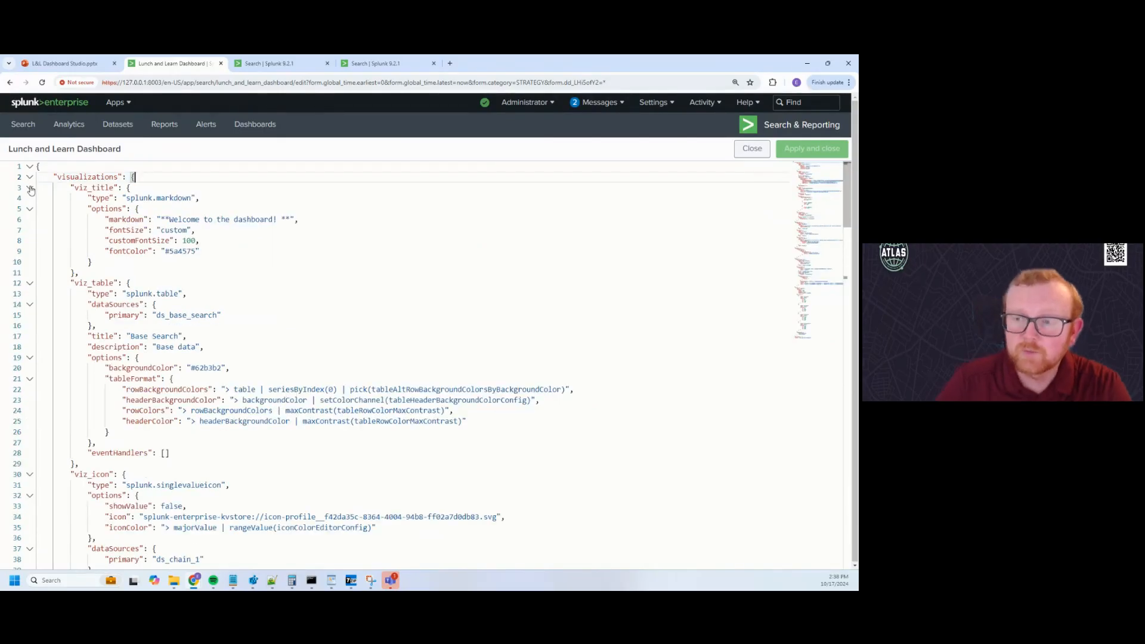
pyautogui.click(30, 188)
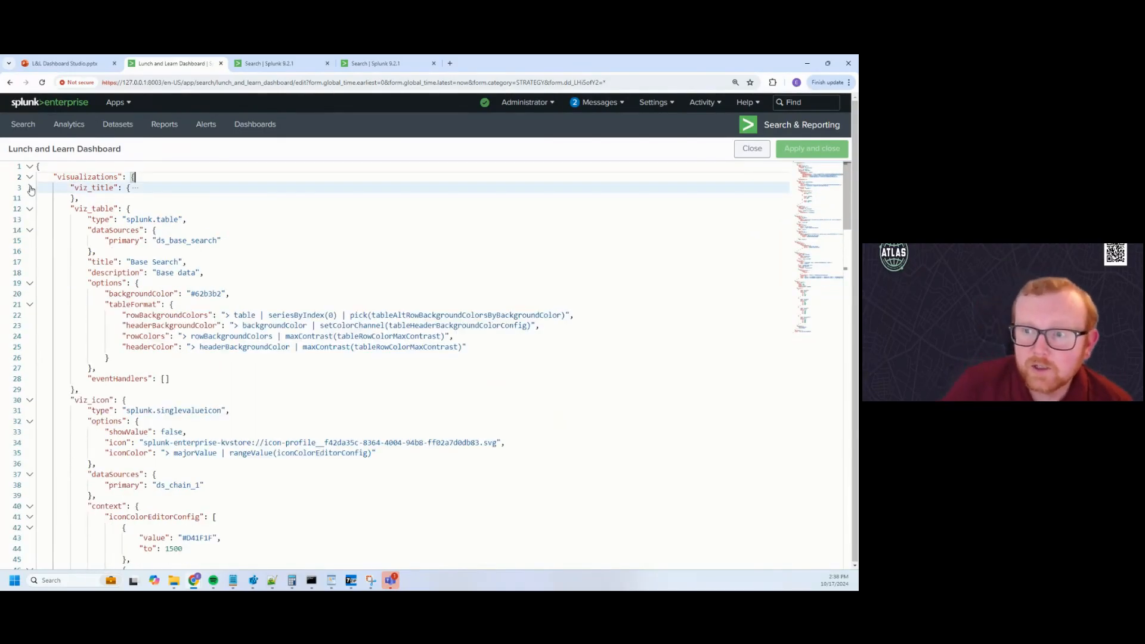
pyautogui.click(30, 209)
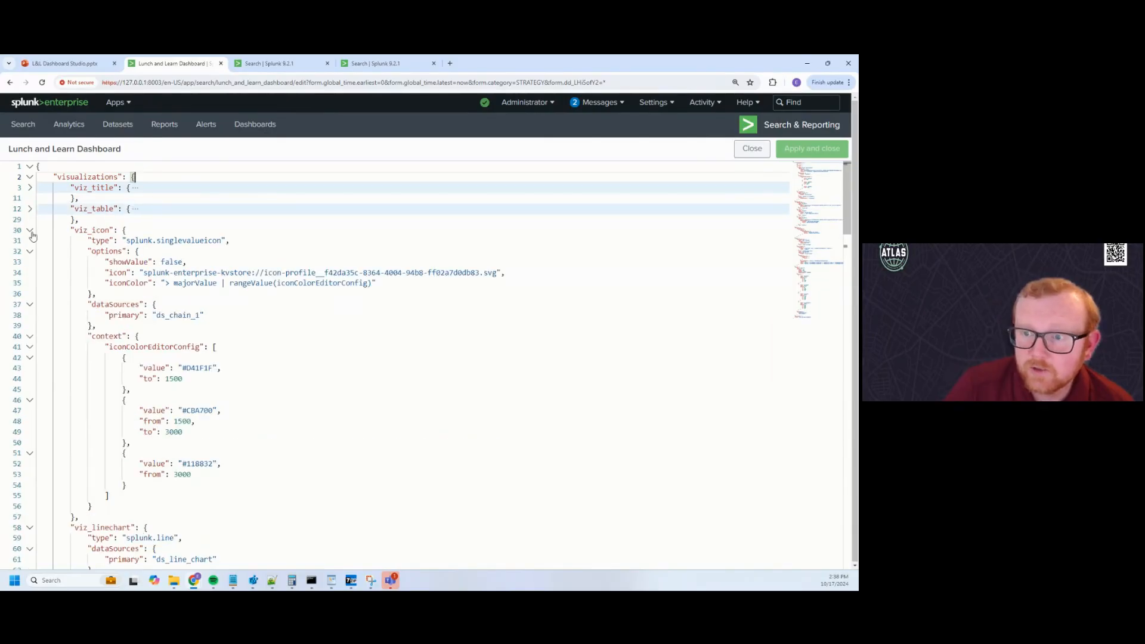
pyautogui.click(30, 231)
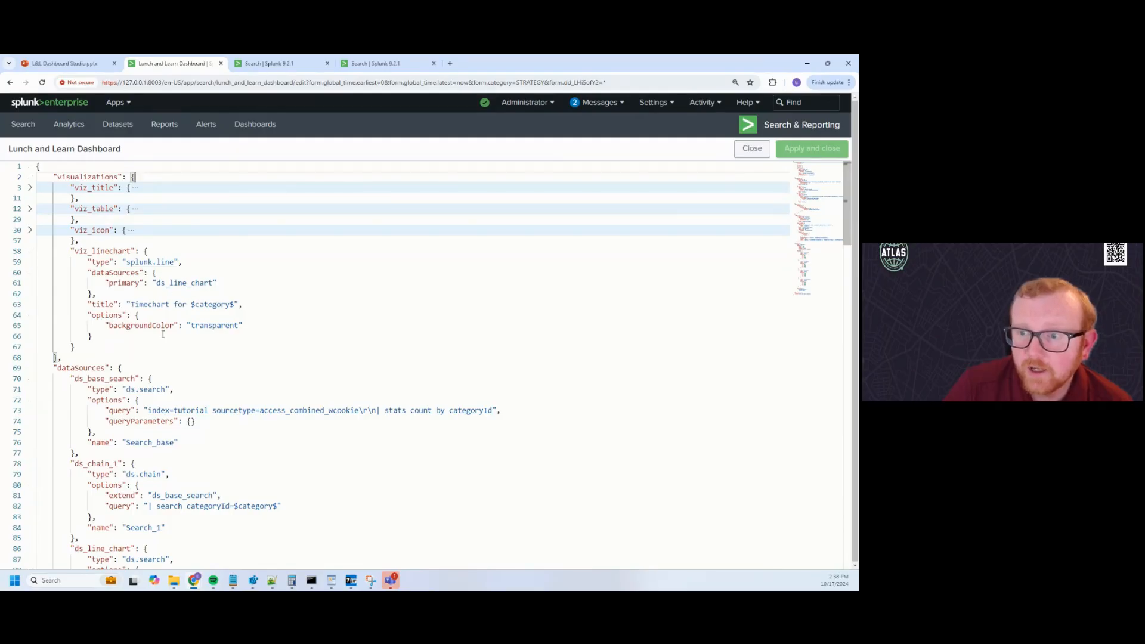
pyautogui.click(30, 231)
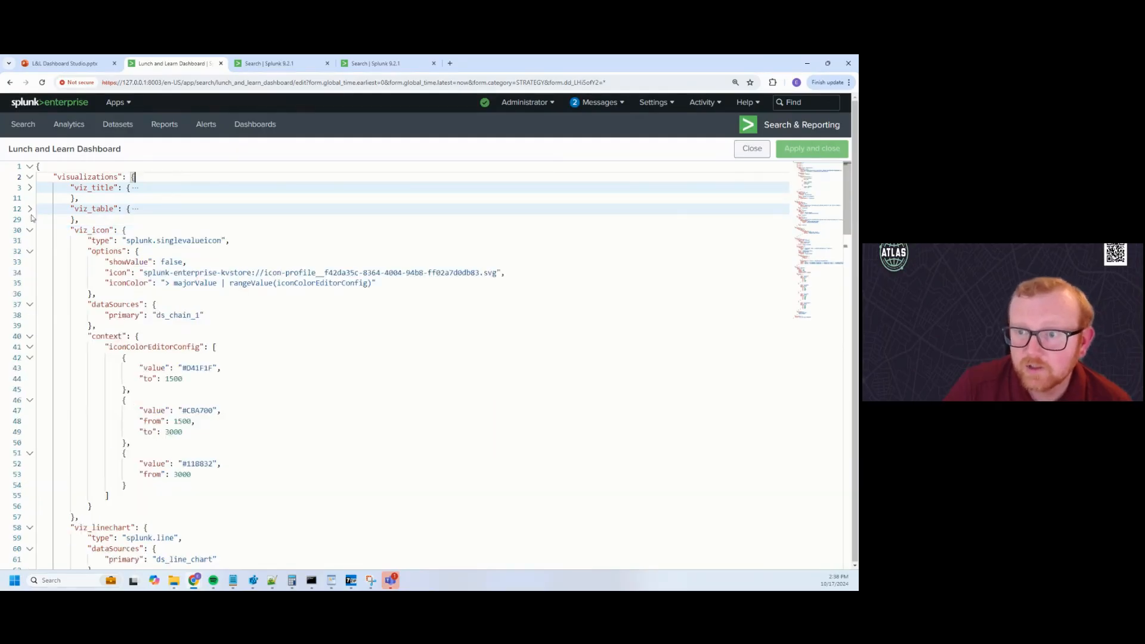
pyautogui.click(30, 209)
pyautogui.click(30, 188)
pyautogui.click(30, 188)
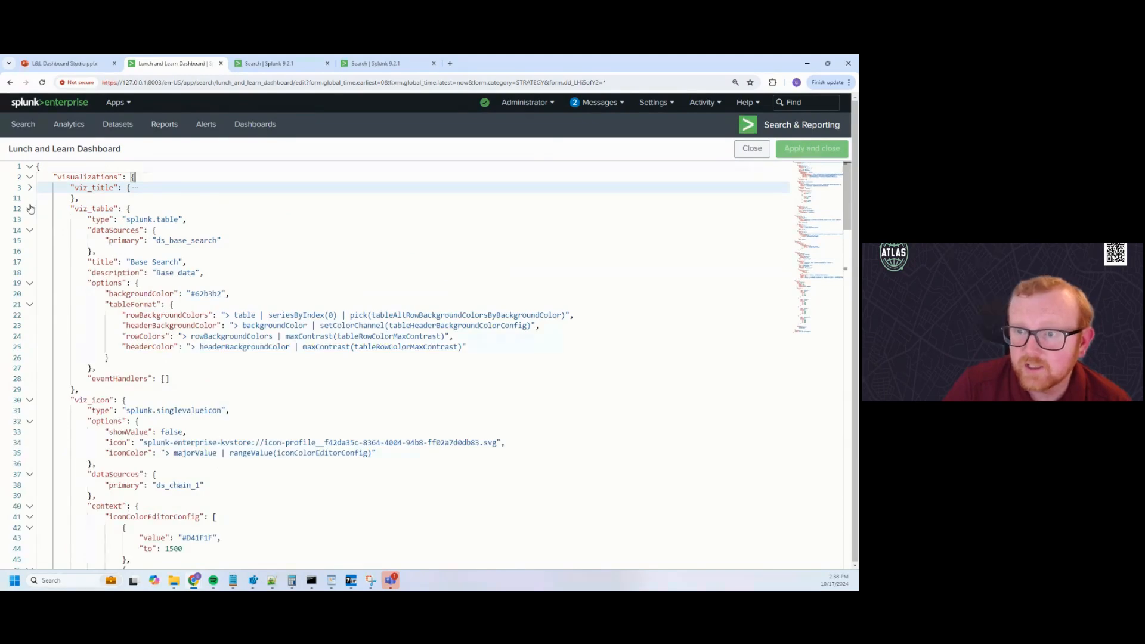
pyautogui.click(30, 208)
pyautogui.click(30, 230)
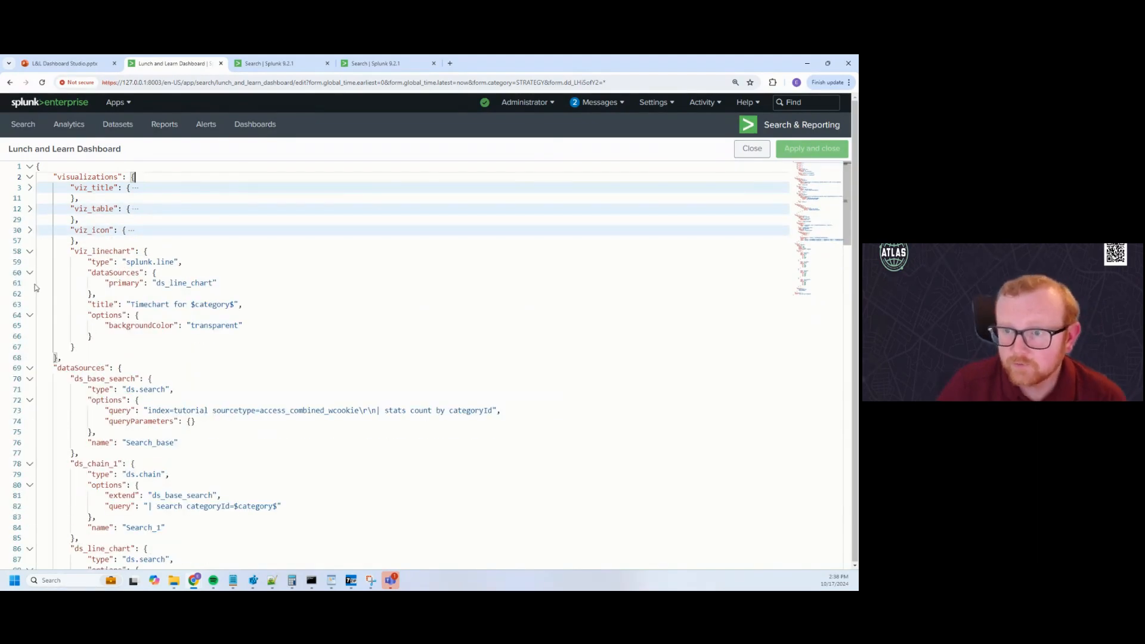
# Fold the dataSources, defaults, inputs and layout sections, along with viz_linechart and the whole visualizations section
pyautogui.click(30, 369)
pyautogui.click(30, 390)
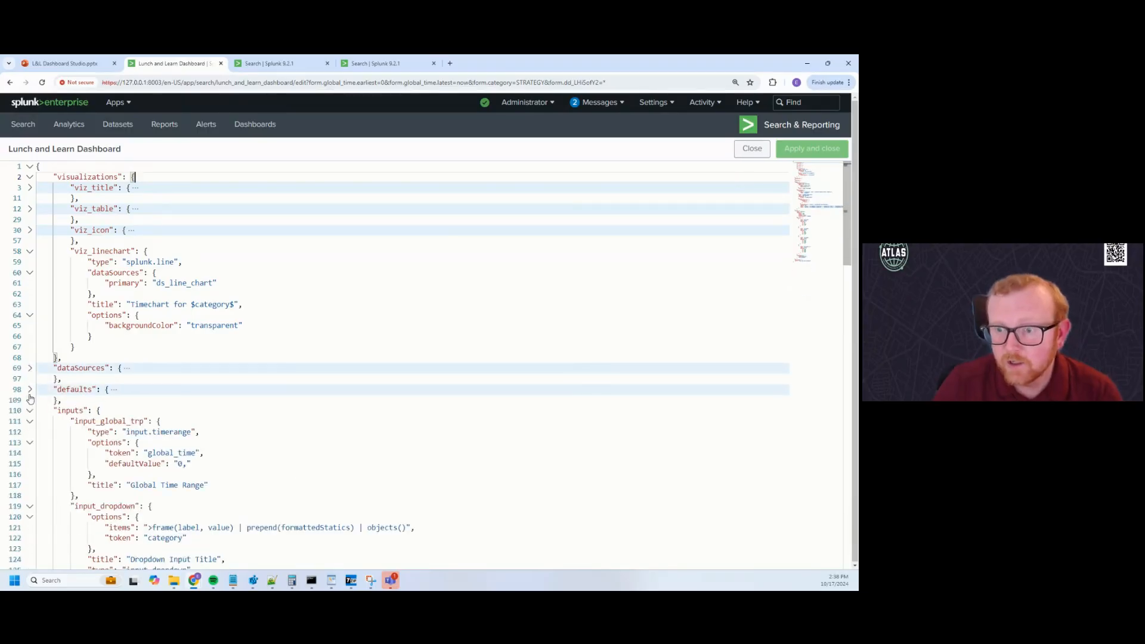
pyautogui.click(28, 411)
pyautogui.click(30, 433)
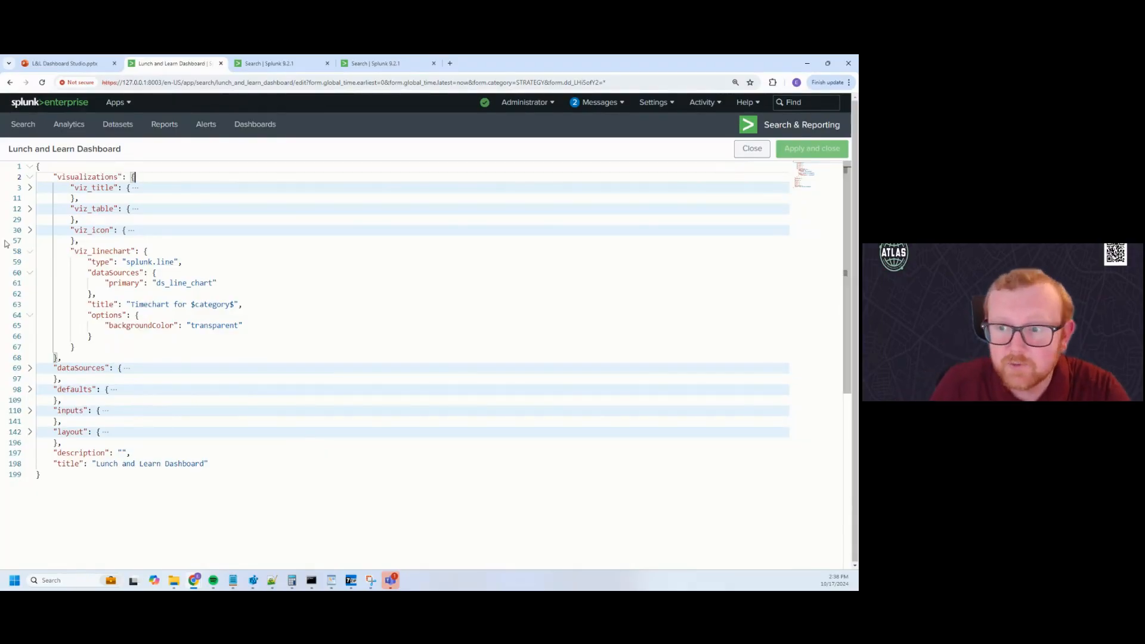
pyautogui.click(30, 253)
pyautogui.click(30, 187)
pyautogui.click(30, 188)
pyautogui.click(30, 177)
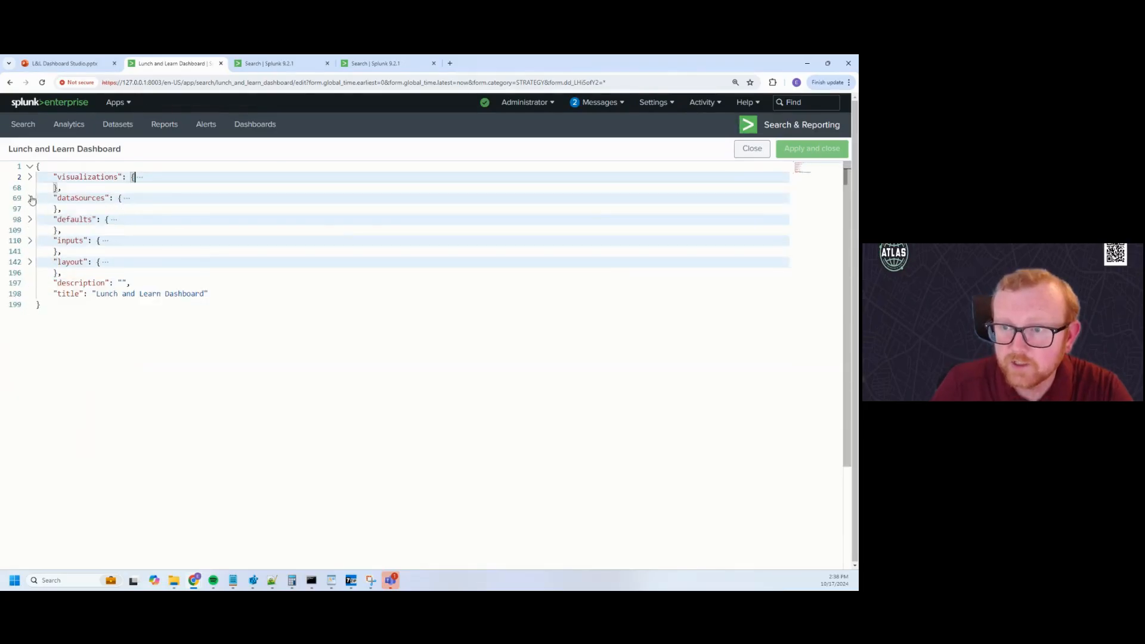
# Expand the dataSources section, examine how the chain search references the base search, and fold the section again
pyautogui.click(29, 198)
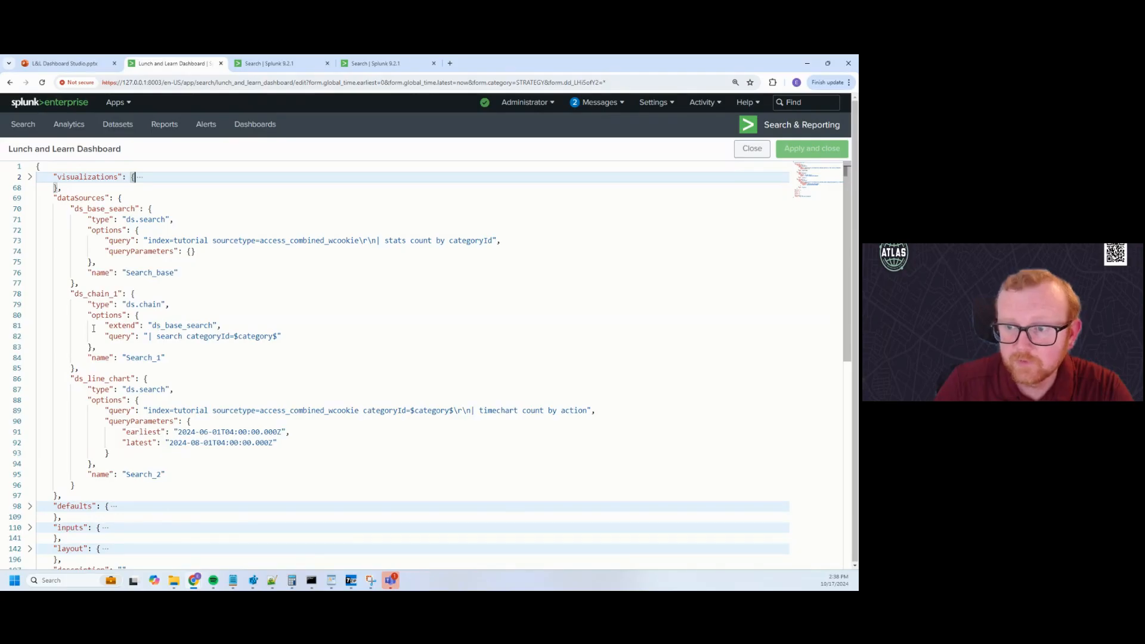
pyautogui.moveTo(88, 315); pyautogui.dragTo(78, 284)
pyautogui.click(220, 326)
pyautogui.moveTo(87, 209); pyautogui.dragTo(153, 208)
pyautogui.moveTo(144, 337); pyautogui.dragTo(283, 337)
pyautogui.click(198, 325)
pyautogui.moveTo(198, 325); pyautogui.dragTo(173, 326)
pyautogui.click(166, 325)
pyautogui.scroll(-1, 138, 342)
pyautogui.scroll(1, 120, 346)
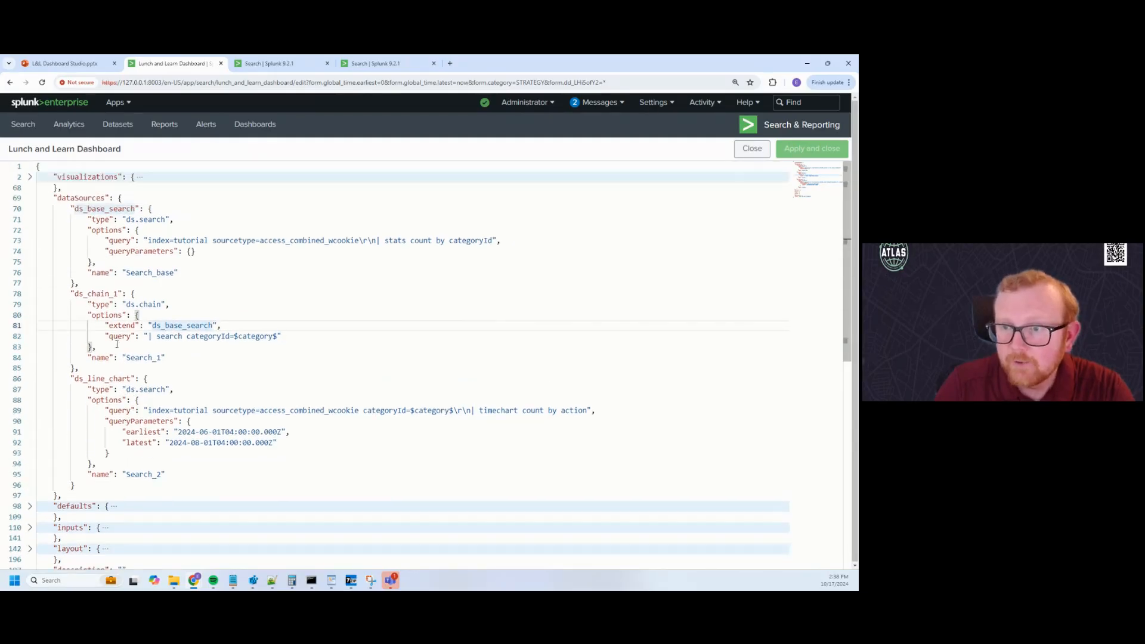
pyautogui.click(29, 198)
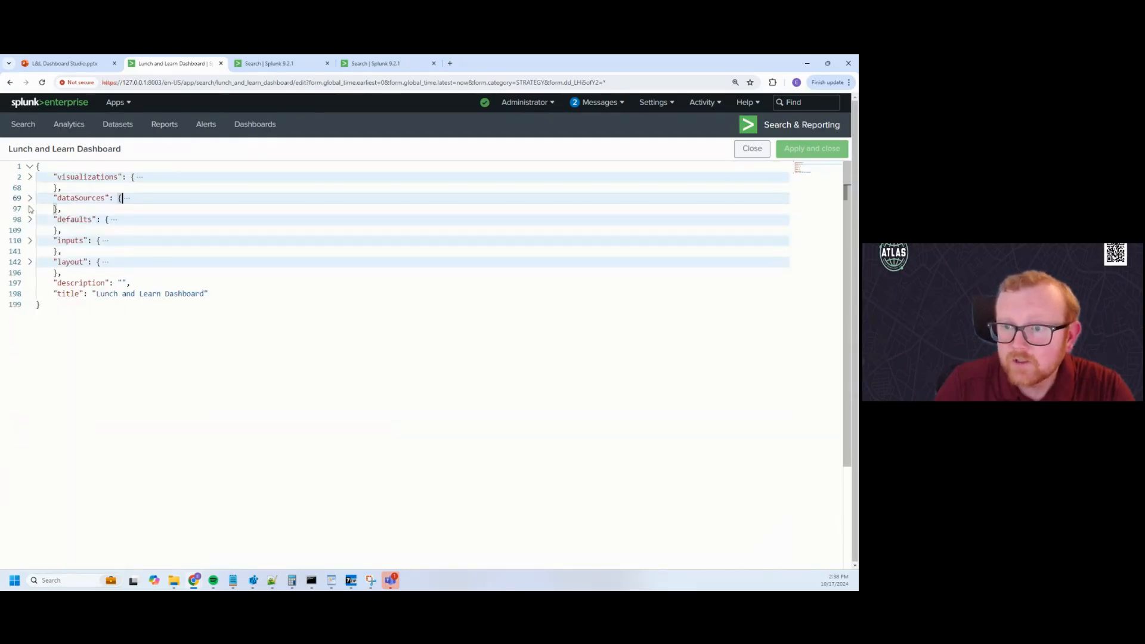
# Expand the defaults section and the viz_icon entry, examine the time defaults and icon color configuration, and fold both sections
pyautogui.click(30, 220)
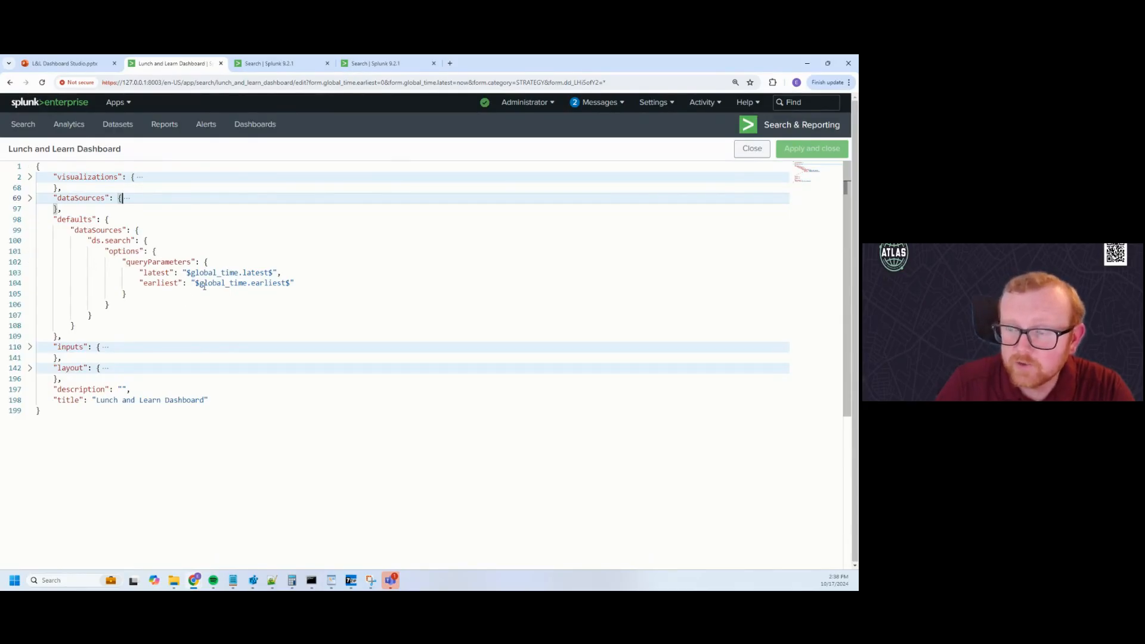
pyautogui.click(31, 177)
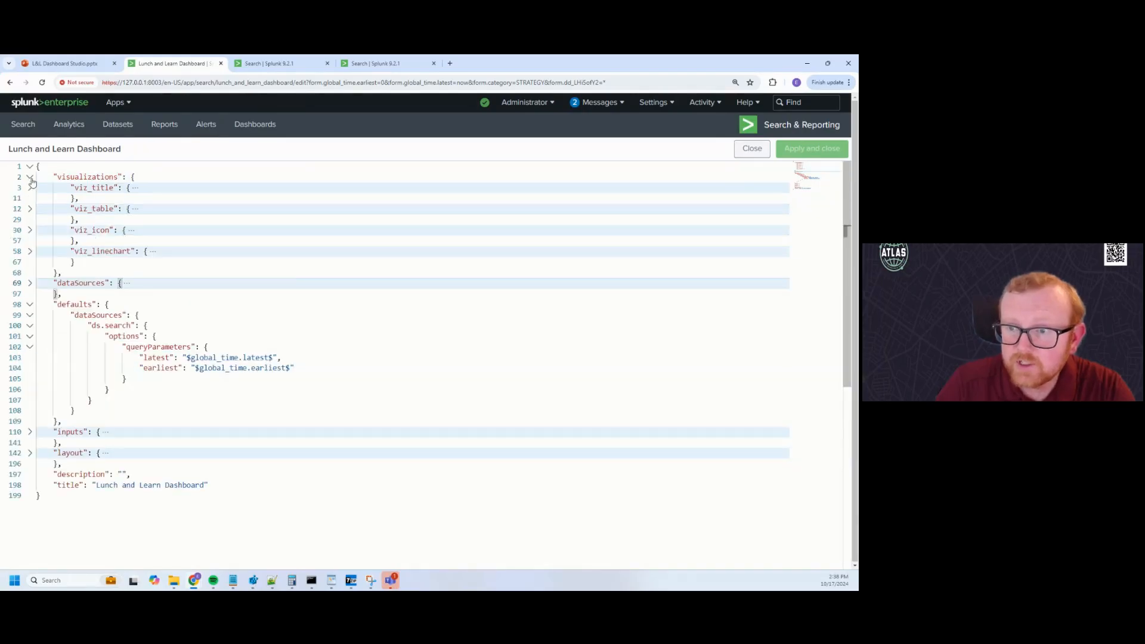
pyautogui.click(30, 230)
pyautogui.moveTo(230, 486); pyautogui.dragTo(30, 352)
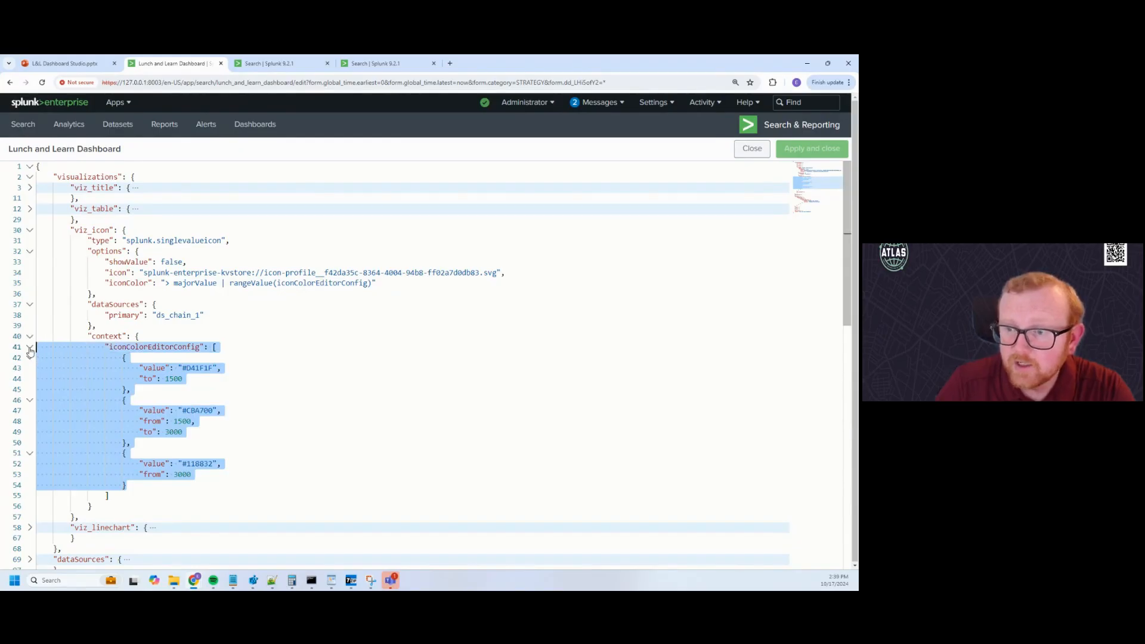
pyautogui.scroll(-3, 33, 352)
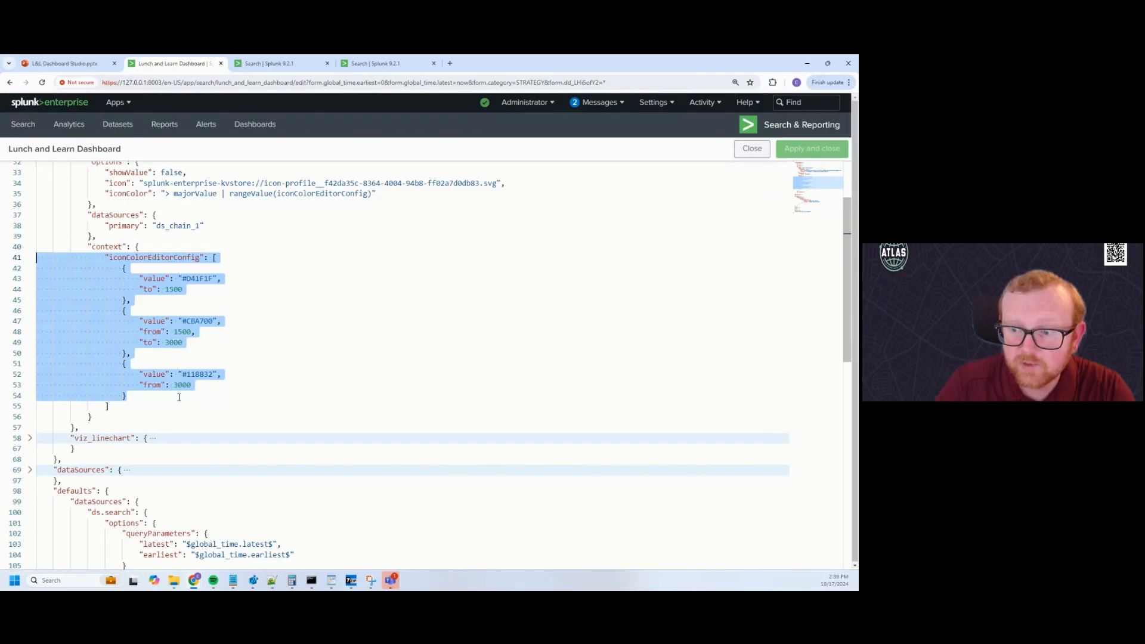
pyautogui.scroll(-4, 179, 397)
pyautogui.scroll(7, 209, 443)
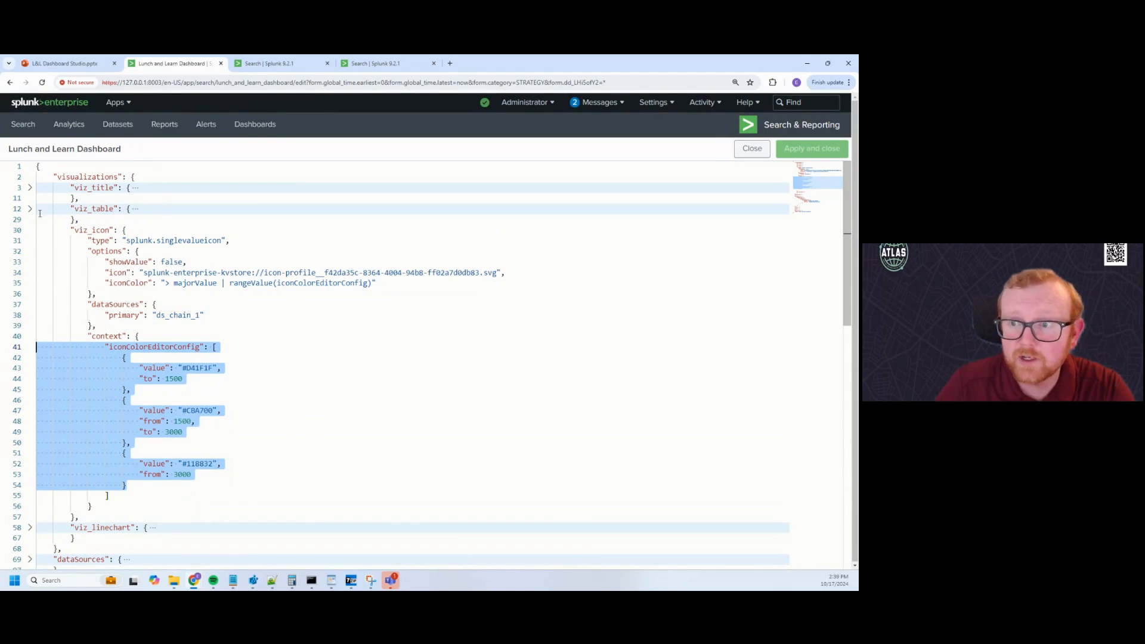
pyautogui.click(30, 178)
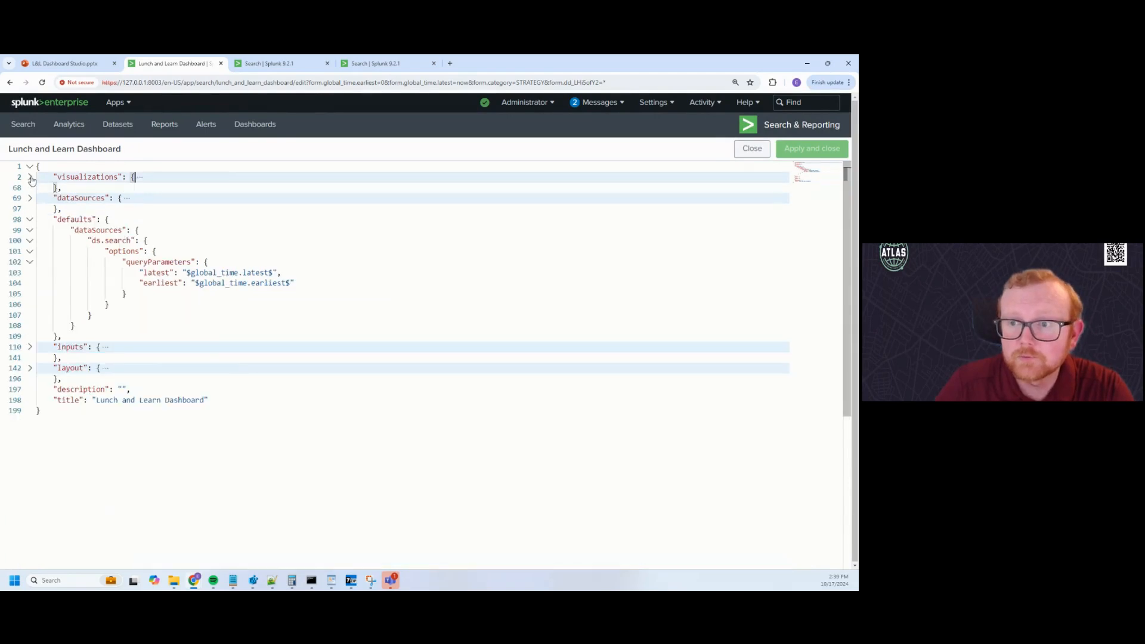
pyautogui.click(29, 219)
# Expand the inputs section and examine the definitions of the global time range and the dropdown input
pyautogui.click(29, 241)
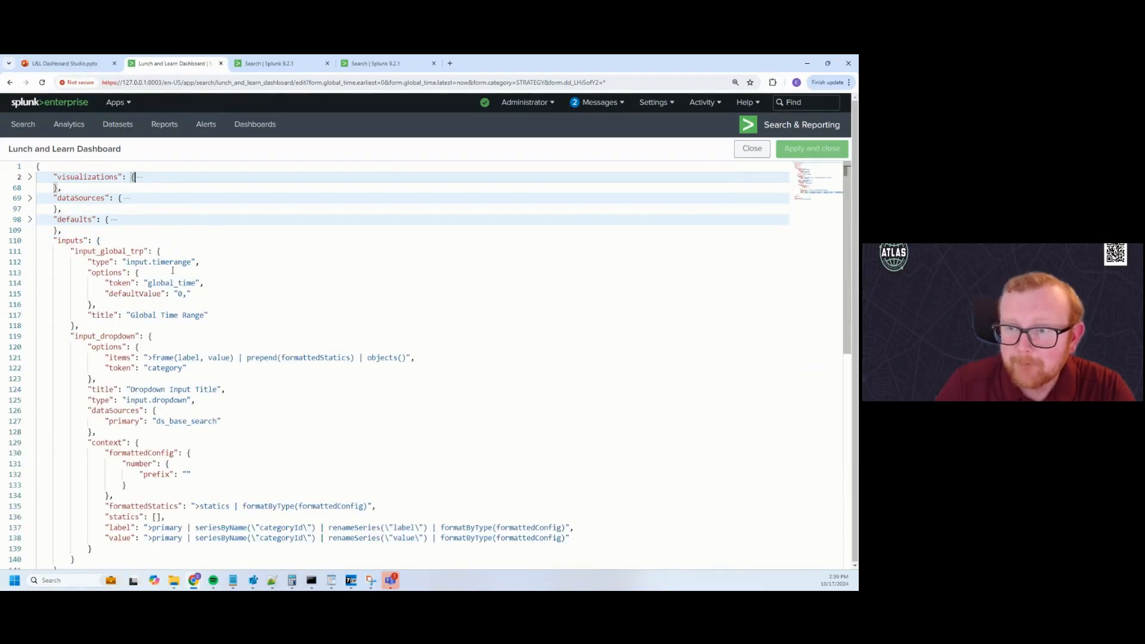
pyautogui.scroll(-2, 141, 271)
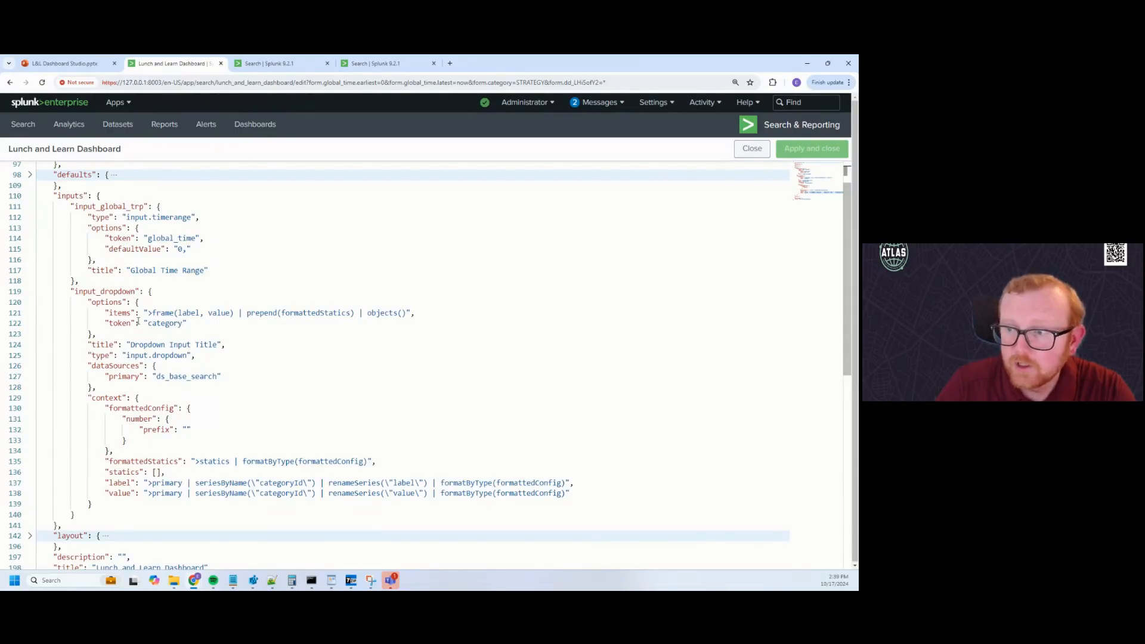
pyautogui.scroll(-2, 143, 321)
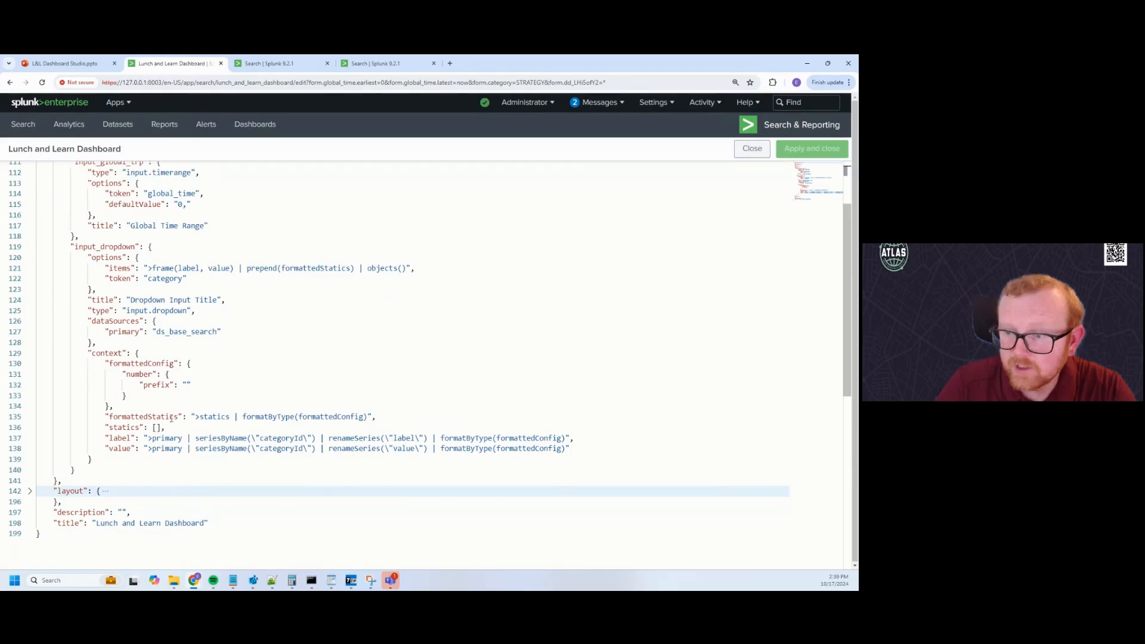
# Finish reviewing the dropdown input's definition and fold the inputs section of the source code
pyautogui.scroll(-1, 512, 451)
pyautogui.scroll(5, 30, 239)
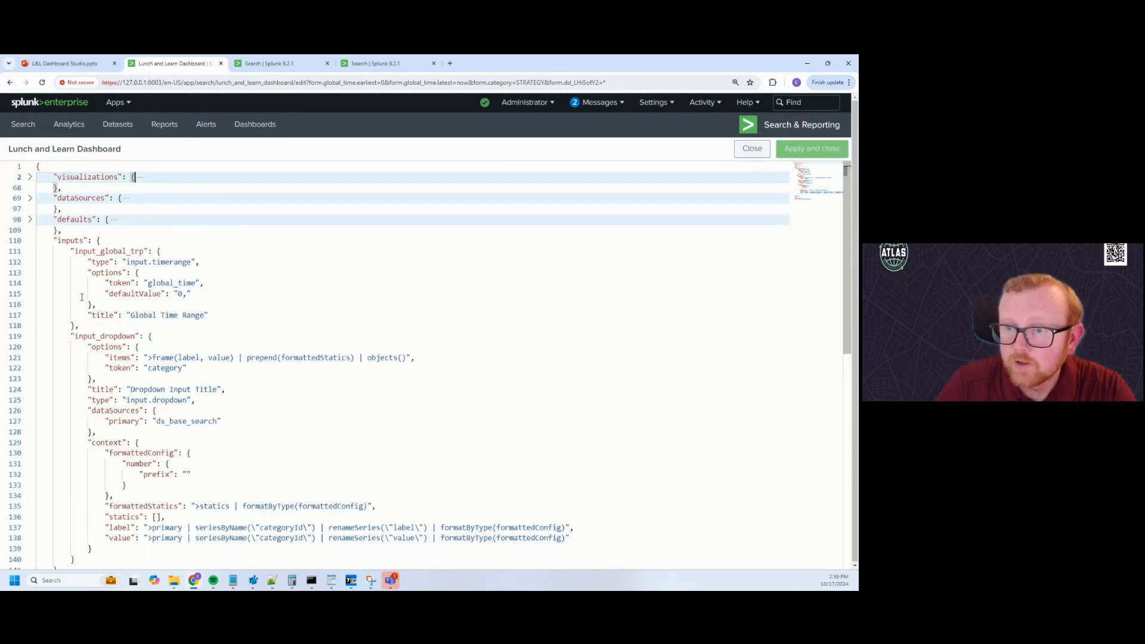
pyautogui.click(28, 241)
# Expand the layout section, examine the canvas options, each visualization's position block and the global inputs, and fold the section again
pyautogui.click(30, 262)
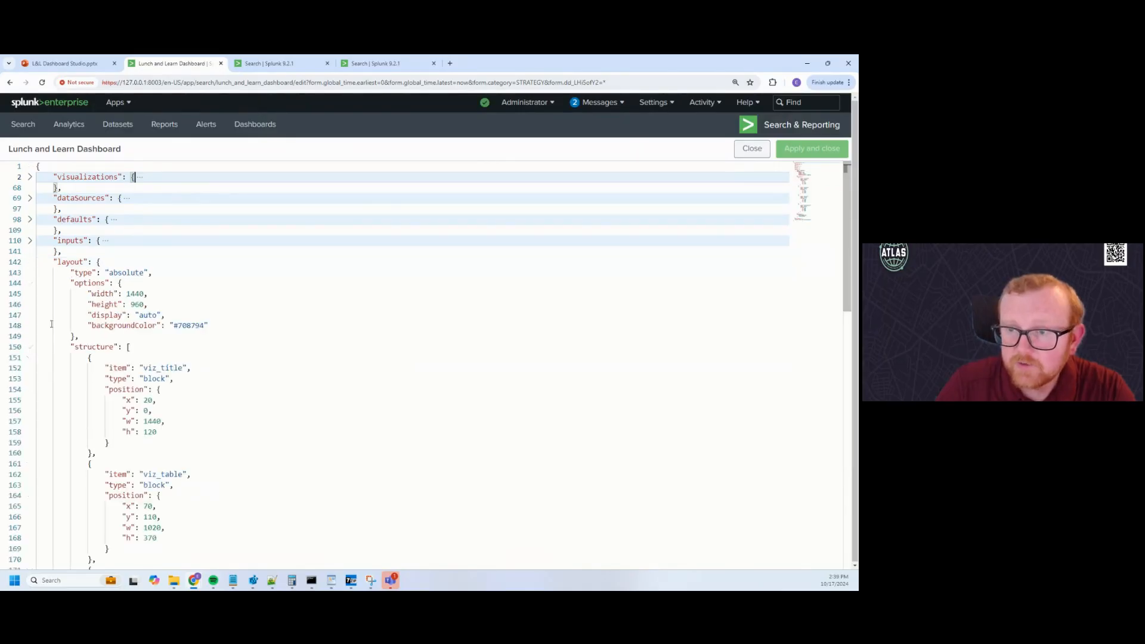
pyautogui.scroll(-3, 173, 292)
pyautogui.scroll(-5, 218, 310)
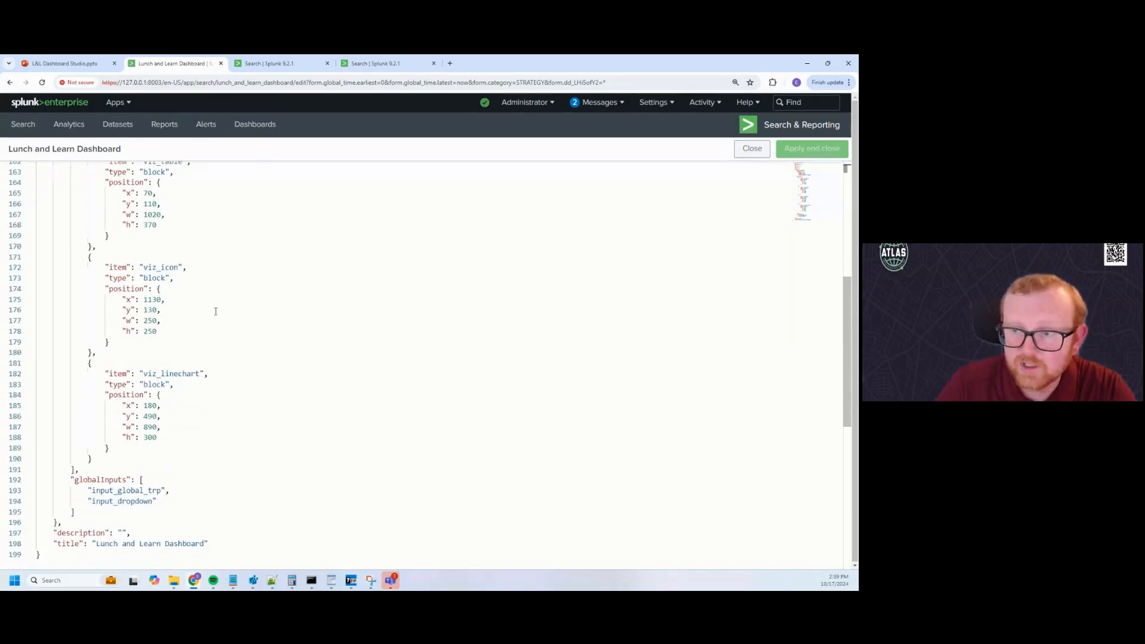
pyautogui.scroll(-1, 215, 312)
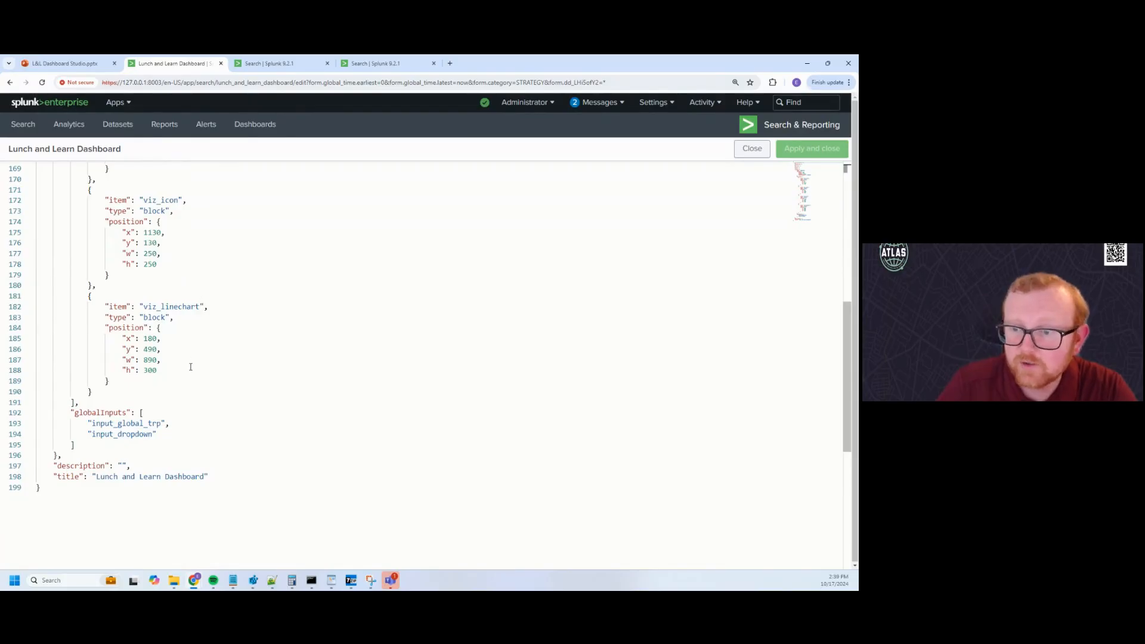
pyautogui.scroll(6, 191, 368)
pyautogui.click(29, 241)
pyautogui.click(29, 241)
pyautogui.click(30, 262)
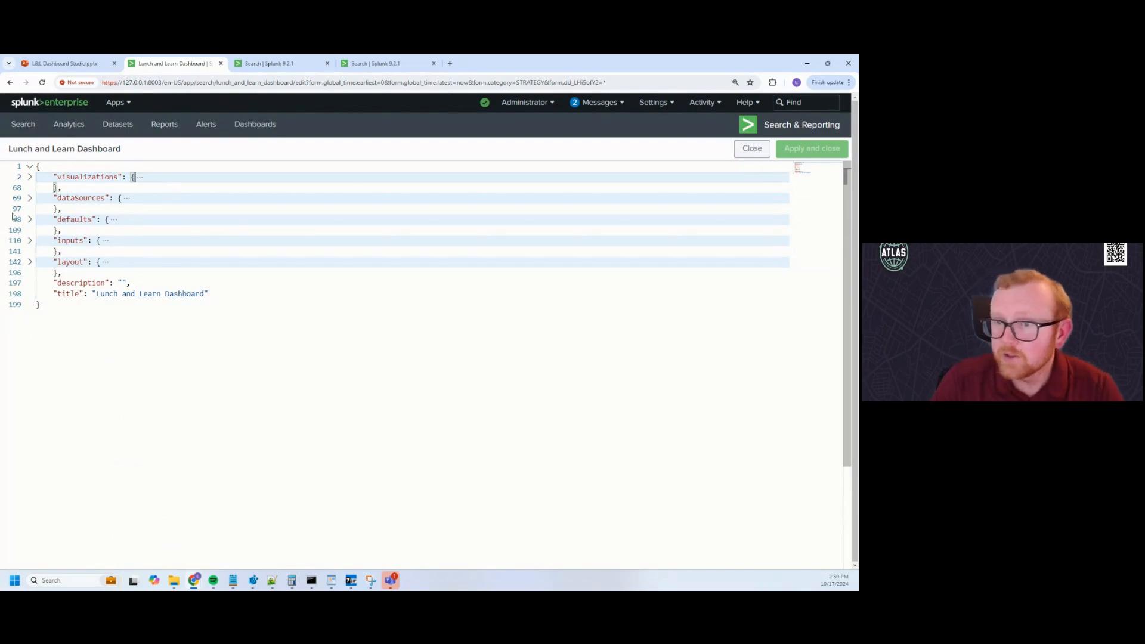
# Expand the visualizations section and the viz_title entry, and examine the commas that separate its option lines
pyautogui.click(30, 178)
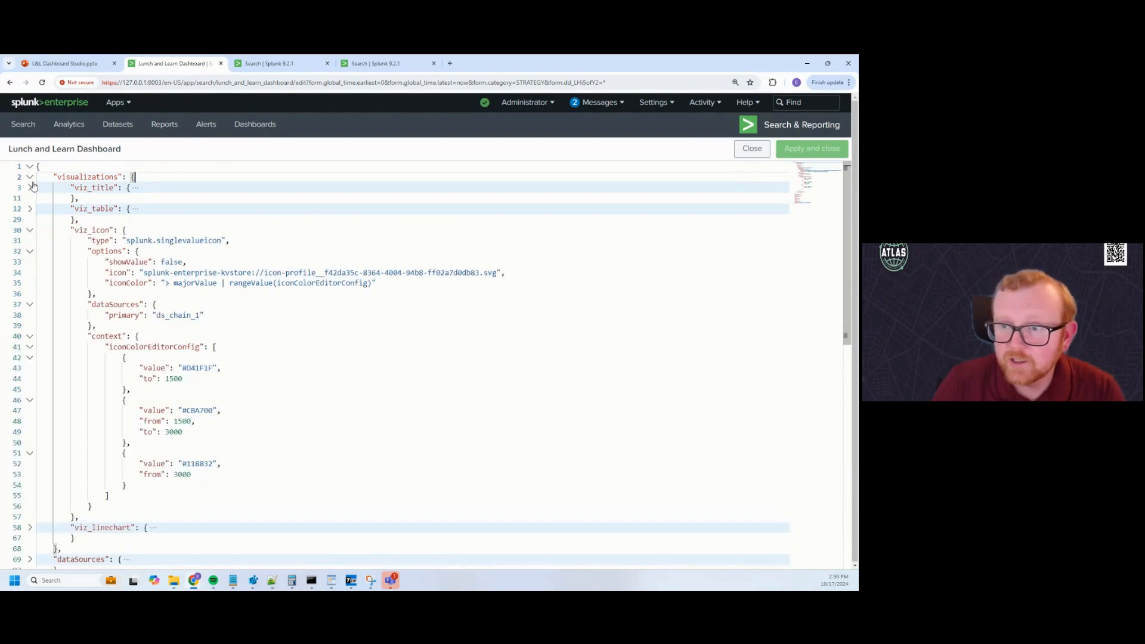
pyautogui.click(29, 189)
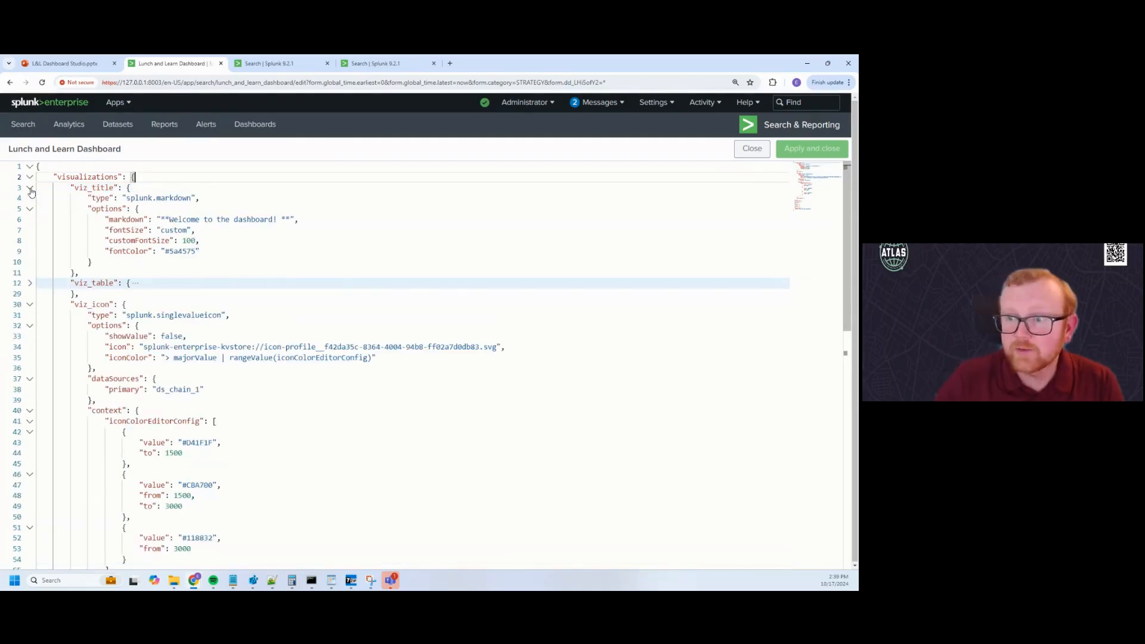
pyautogui.click(247, 262)
pyautogui.click(218, 240)
pyautogui.click(217, 234)
pyautogui.click(304, 222)
pyautogui.click(215, 241)
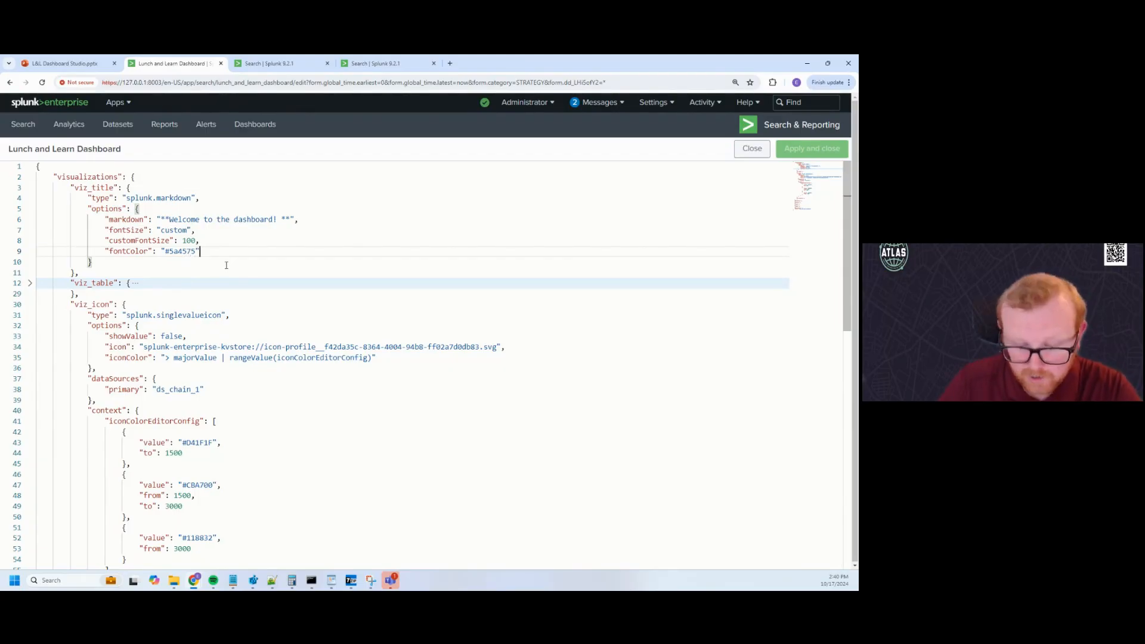
# Try to apply the source code with a trailing comma added after the fontColor value in viz_title
pyautogui.write(',')
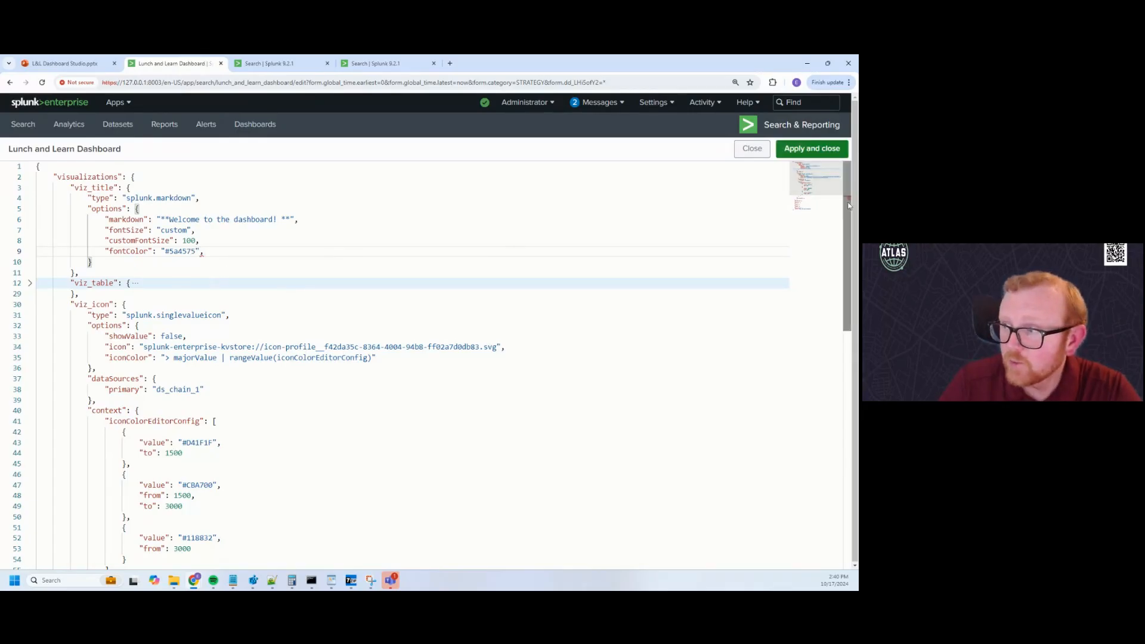
pyautogui.moveTo(201, 255)
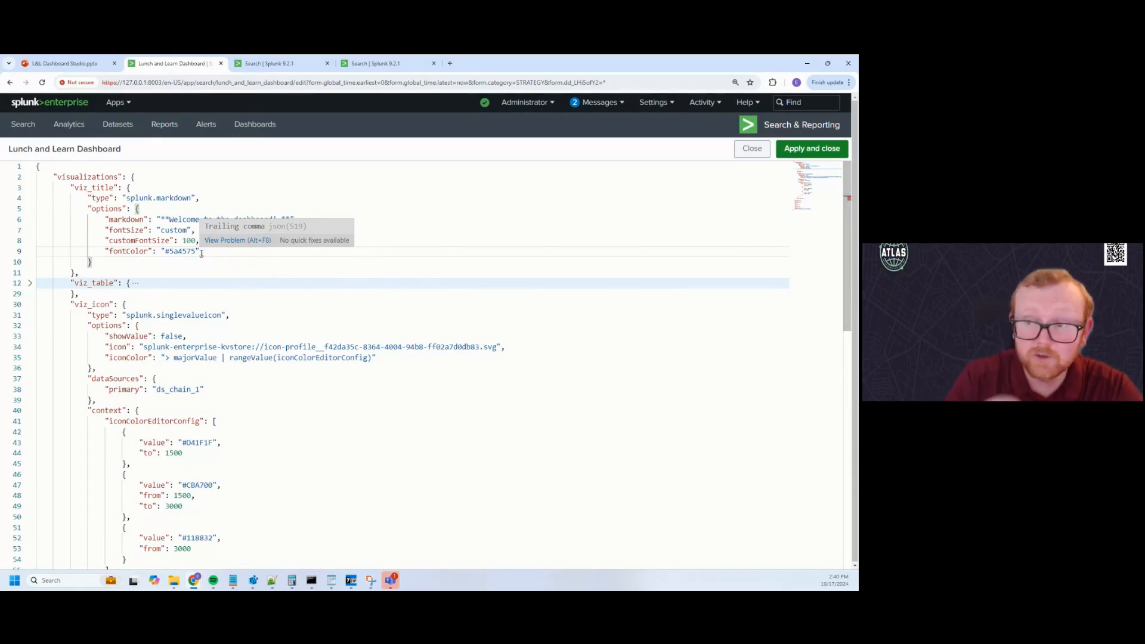
pyautogui.click(792, 154)
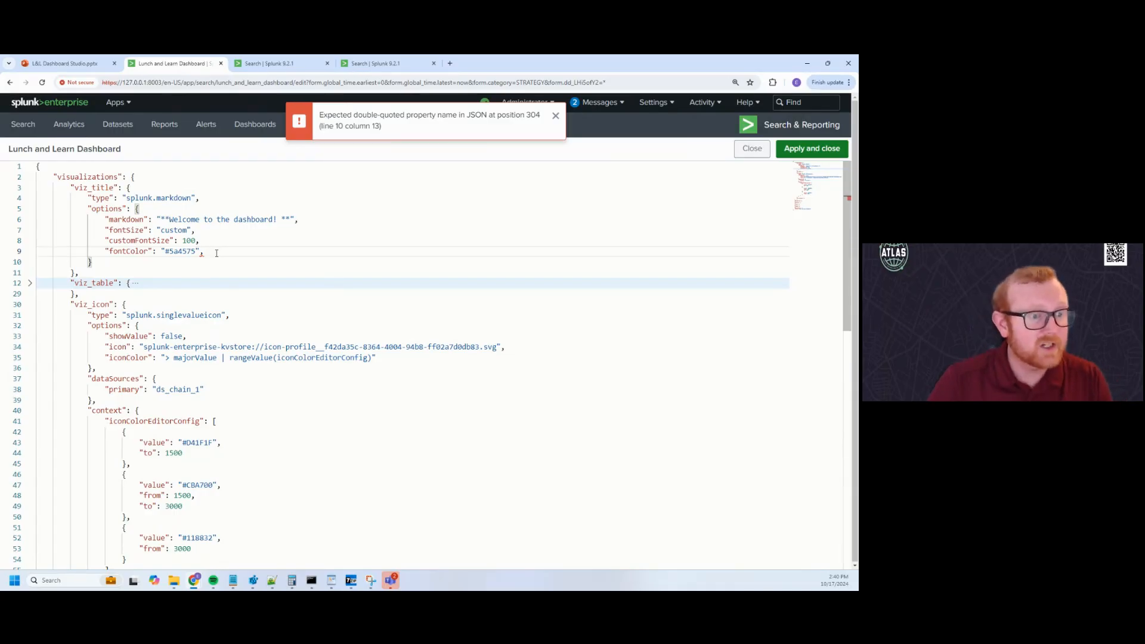
pyautogui.click(811, 148)
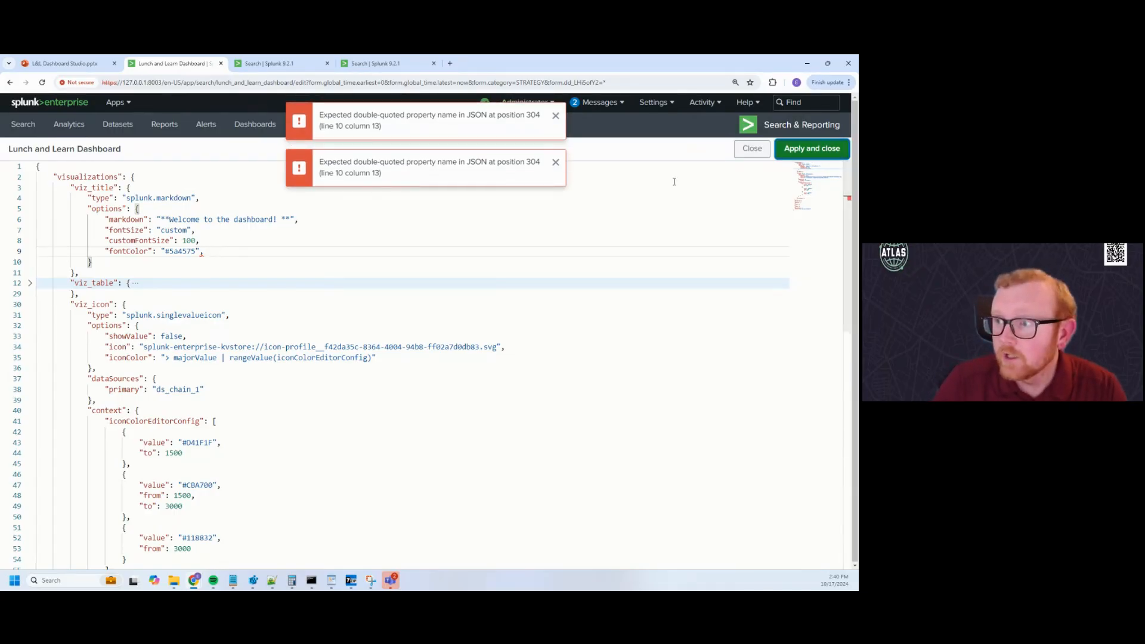
pyautogui.click(556, 163)
pyautogui.click(556, 117)
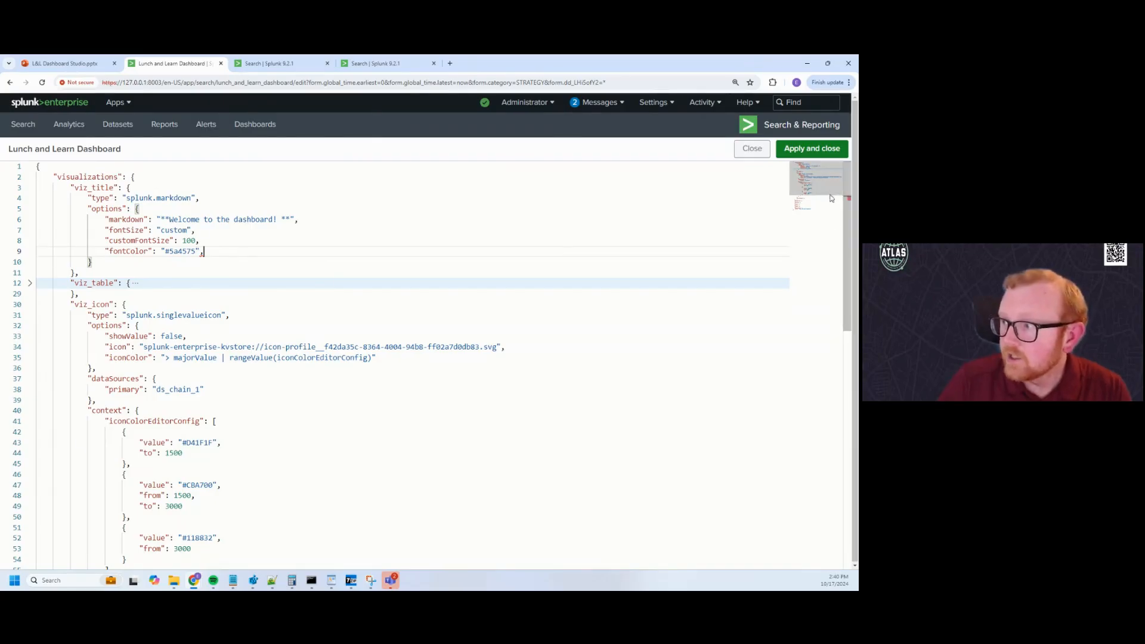
# Examine the error marker in the source code overview to trace where the faulty line sits
pyautogui.moveTo(848, 198); pyautogui.dragTo(847, 197)
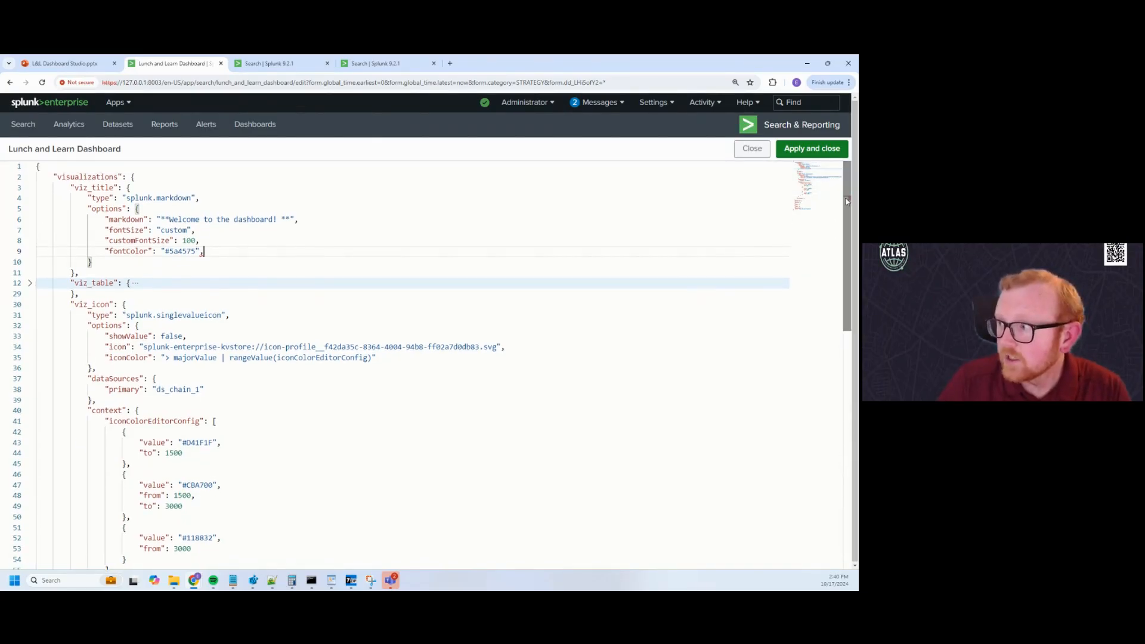
pyautogui.moveTo(256, 347); pyautogui.dragTo(500, 347)
pyautogui.scroll(-1, 811, 170)
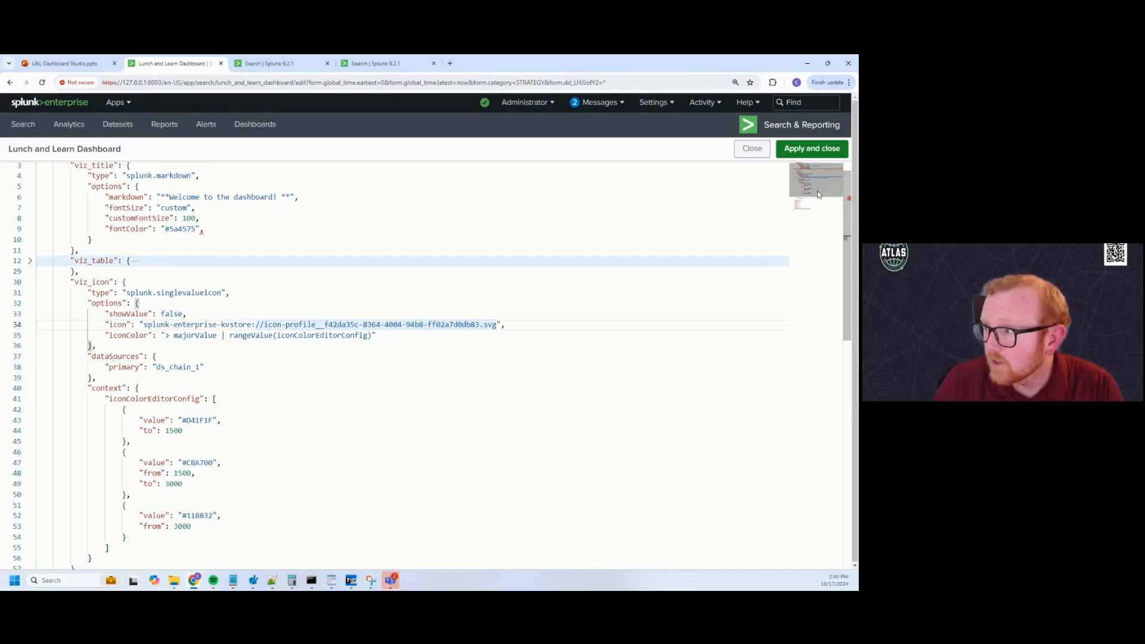
pyautogui.scroll(-5, 819, 208)
pyautogui.moveTo(819, 209)
pyautogui.mouseDown()
pyautogui.moveTo(820, 220)
pyautogui.moveTo(820, 193)
pyautogui.moveTo(824, 216)
pyautogui.mouseUp()
pyautogui.click(817, 171)
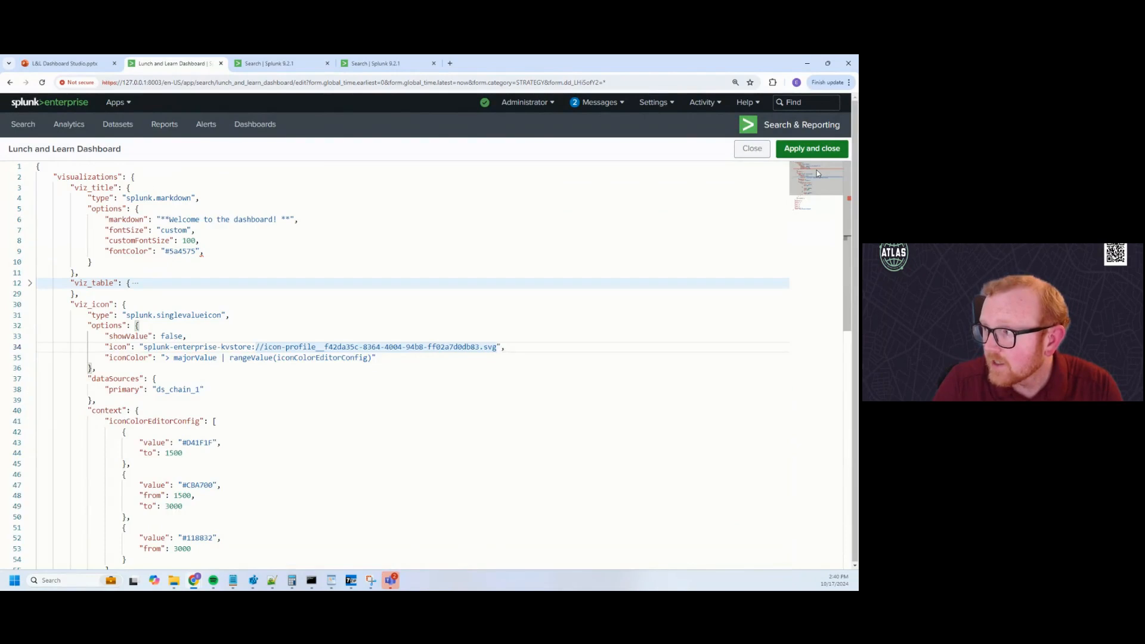
# Remove the trailing comma after viz_title's fontColor value and close the source code editor
pyautogui.click(223, 254)
pyautogui.press('BackSpace')
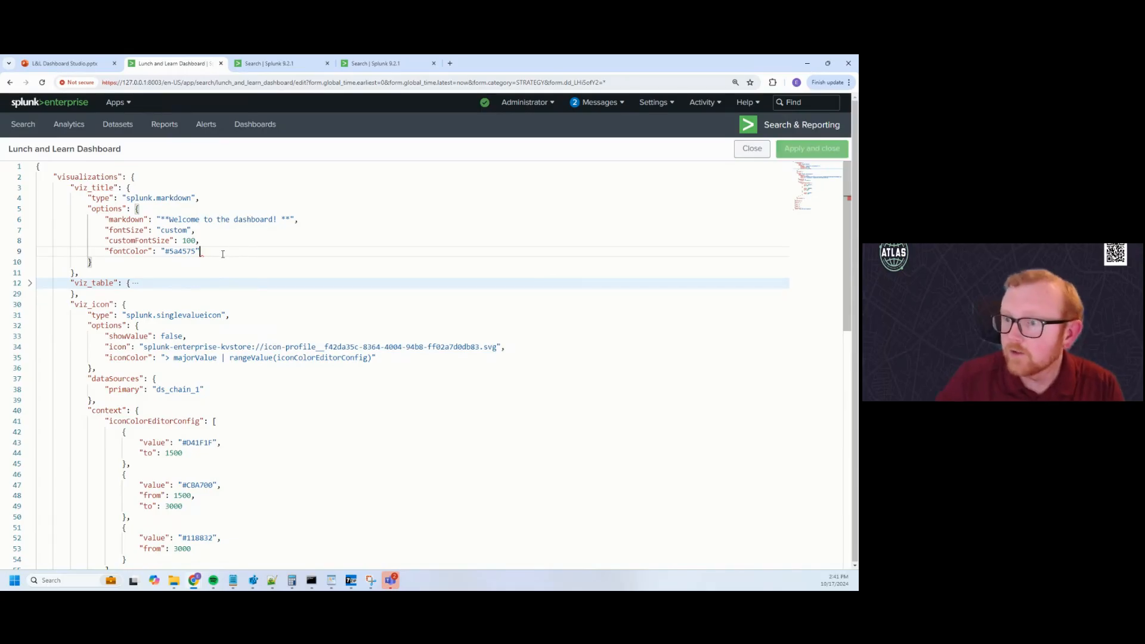
pyautogui.click(741, 208)
pyautogui.click(750, 149)
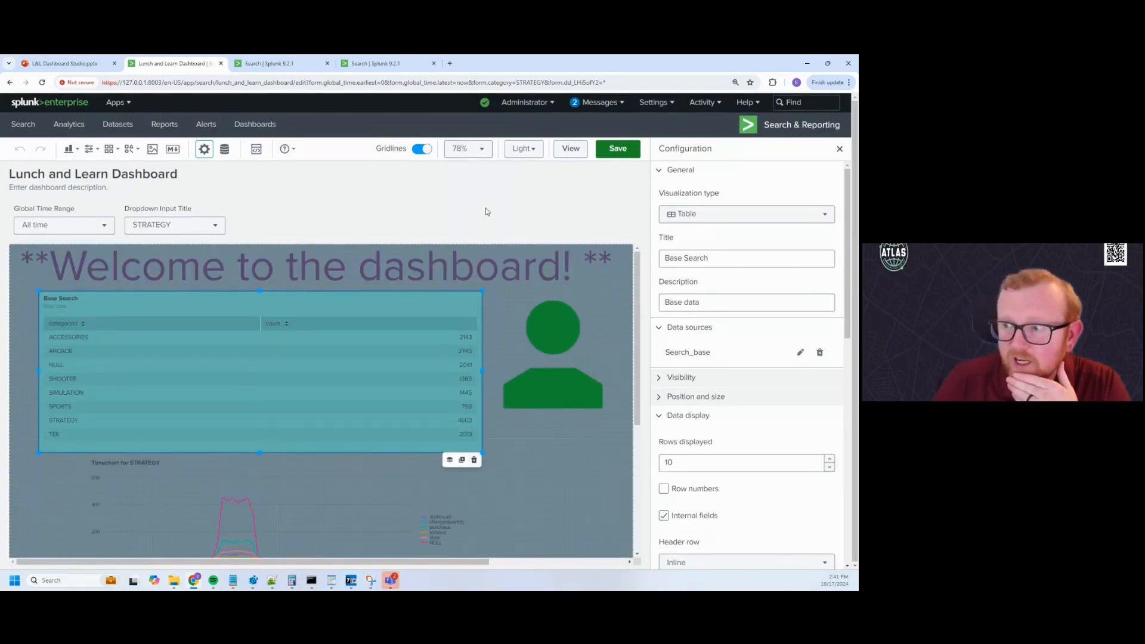
# Add a line shape to the dashboard and place it in the empty area beside the timechart, below the icon
pyautogui.scroll(-3, 555, 373)
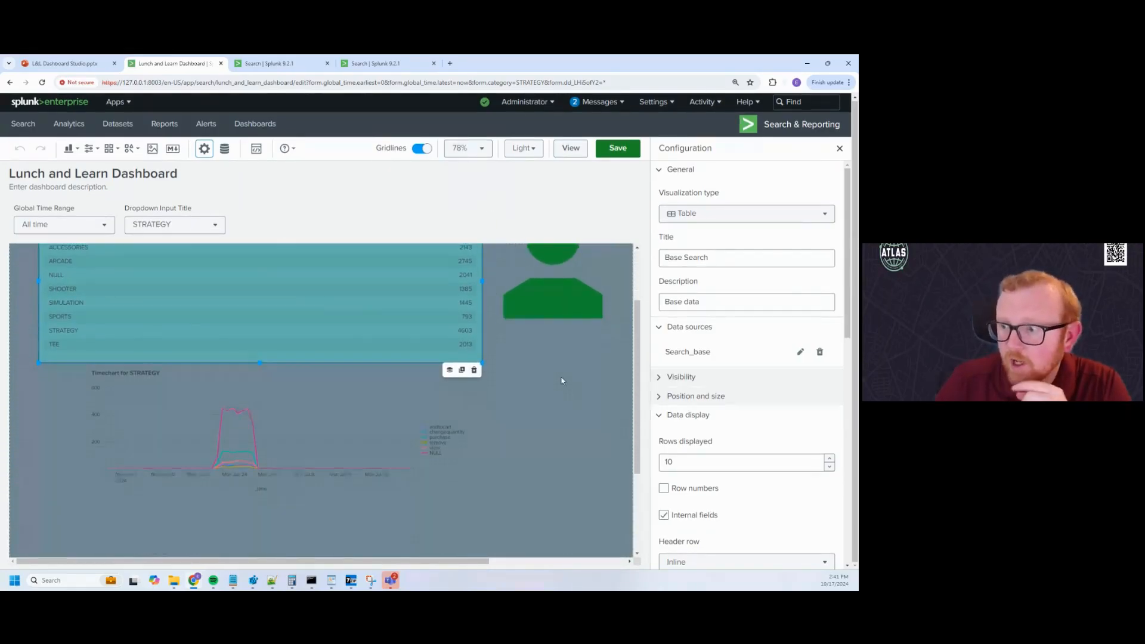
pyautogui.scroll(3, 527, 430)
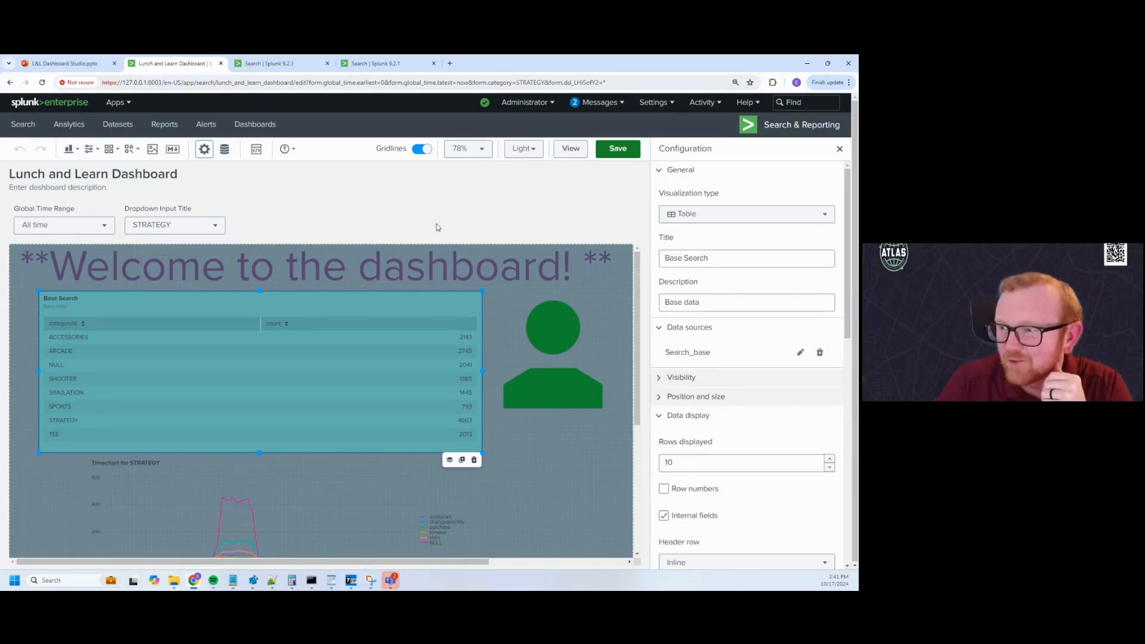
pyautogui.scroll(-3, 436, 300)
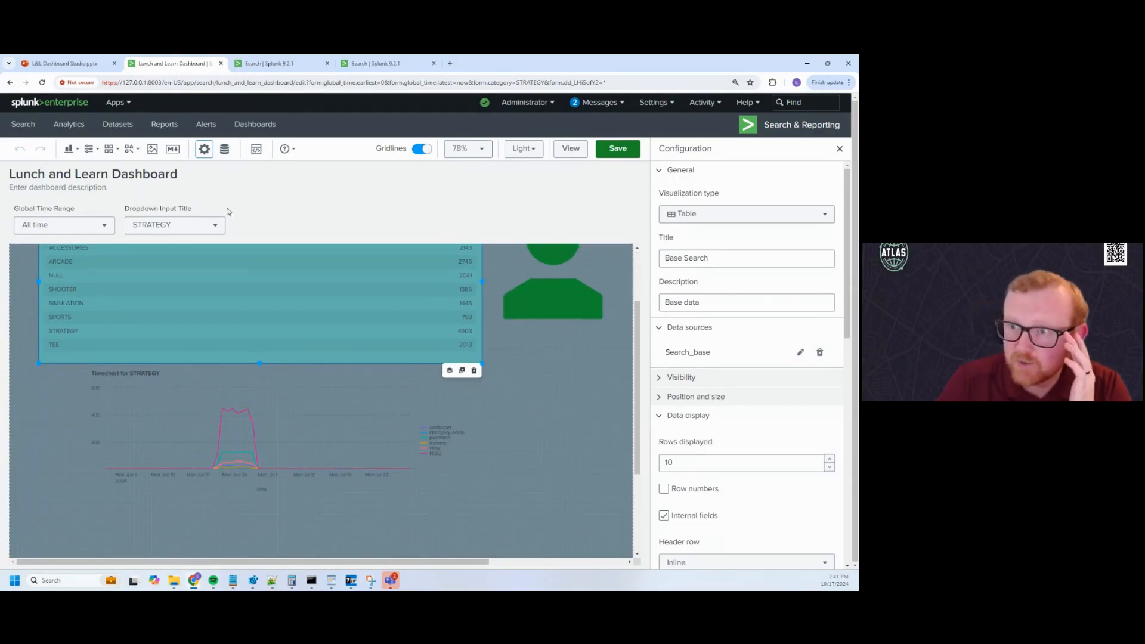
pyautogui.click(136, 159)
pyautogui.click(149, 213)
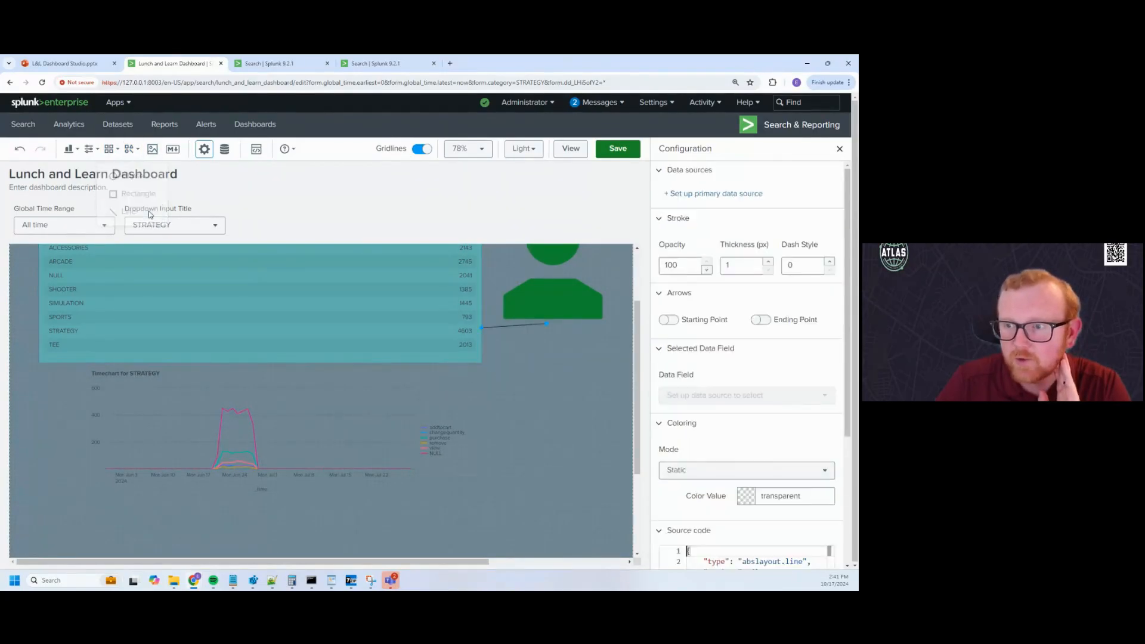
pyautogui.moveTo(506, 326); pyautogui.dragTo(495, 439)
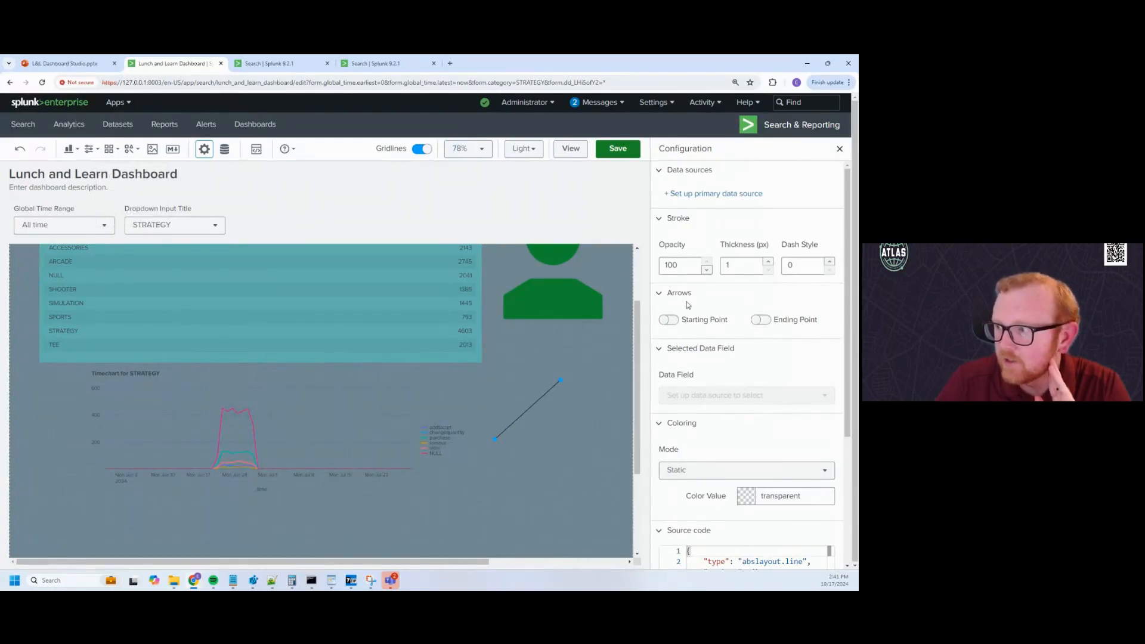
# Set the line's stroke thickness to 10 px and enable its starting point arrow
pyautogui.click(768, 262)
pyautogui.click(769, 262)
pyautogui.click(768, 262)
pyautogui.click(768, 262)
pyautogui.click(768, 262)
pyautogui.click(769, 262)
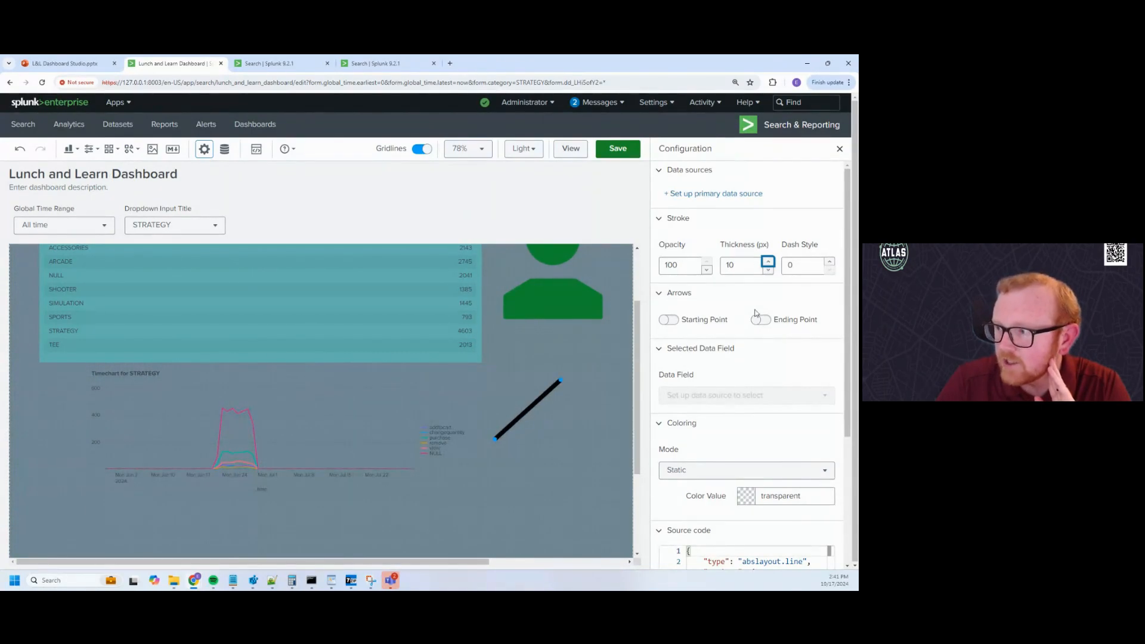
pyautogui.click(669, 320)
# Reposition the arrow so it runs from just below the person icon down to the timechart's legend
pyautogui.click(549, 390)
pyautogui.moveTo(549, 390); pyautogui.dragTo(535, 346)
pyautogui.moveTo(487, 389); pyautogui.dragTo(486, 417)
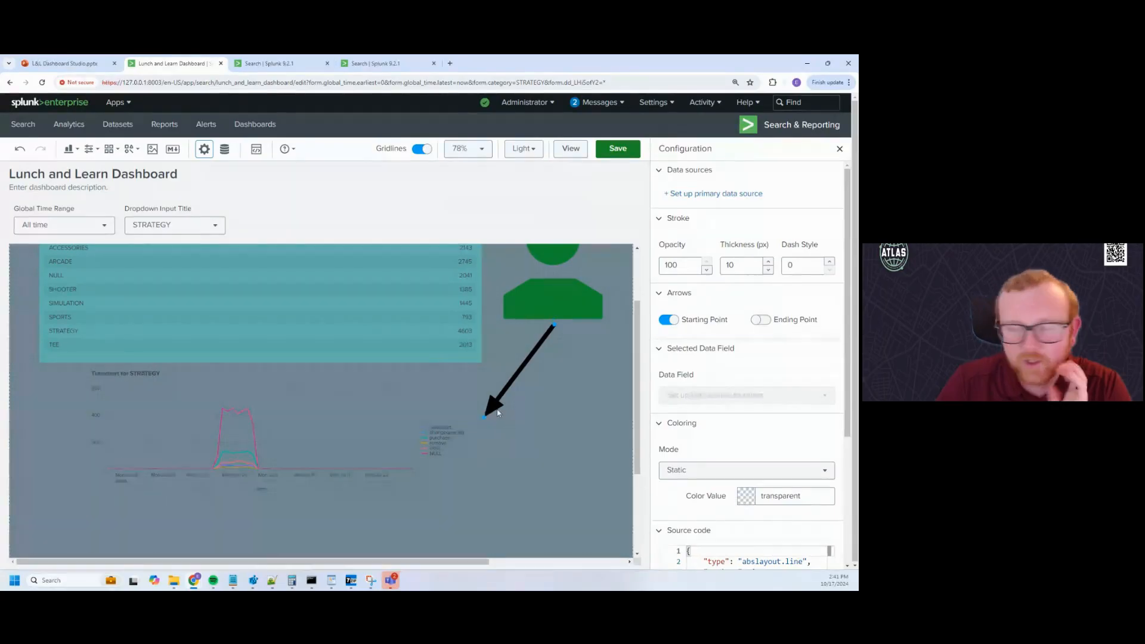
# Set the arrow's static color to #5a4575 and deselect it
pyautogui.scroll(-3, 704, 427)
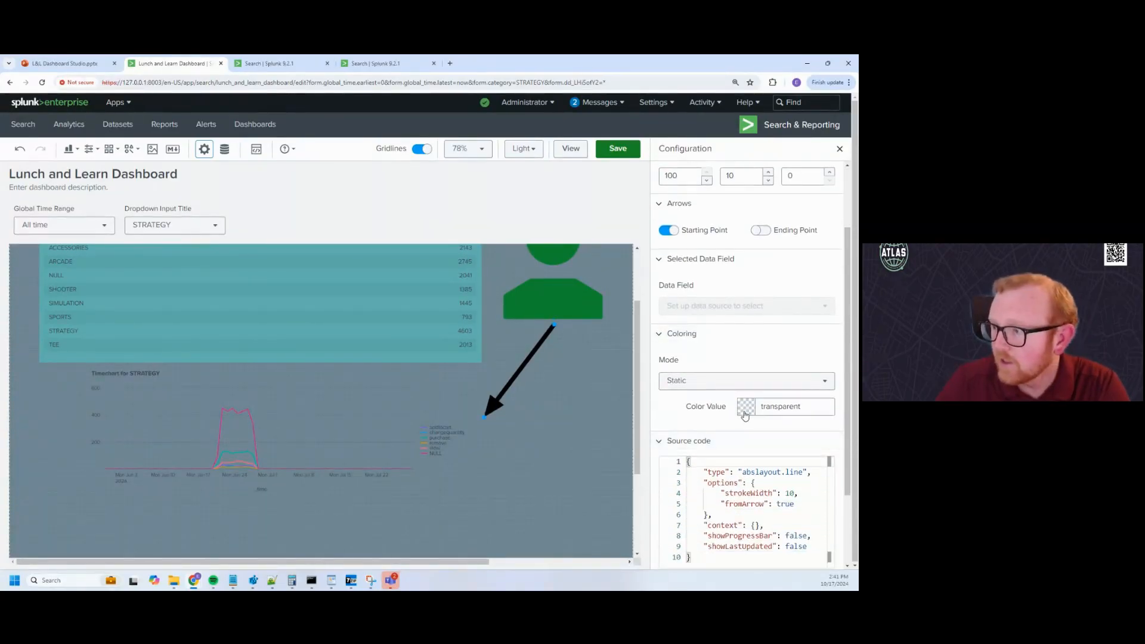
pyautogui.click(745, 416)
pyautogui.click(756, 433)
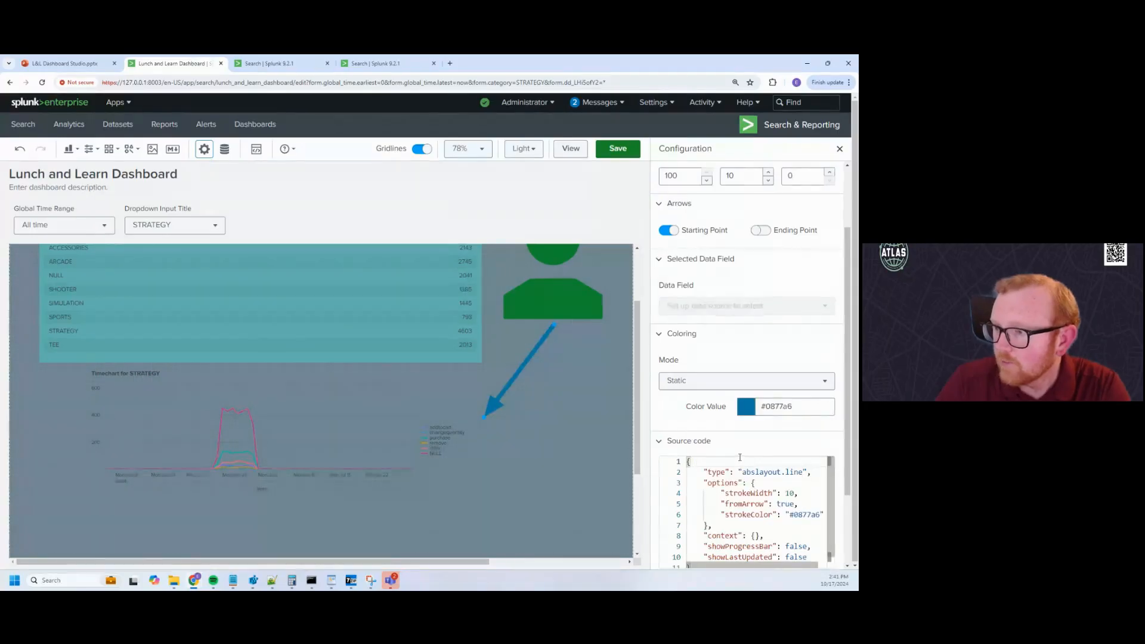
pyautogui.click(746, 407)
pyautogui.click(770, 471)
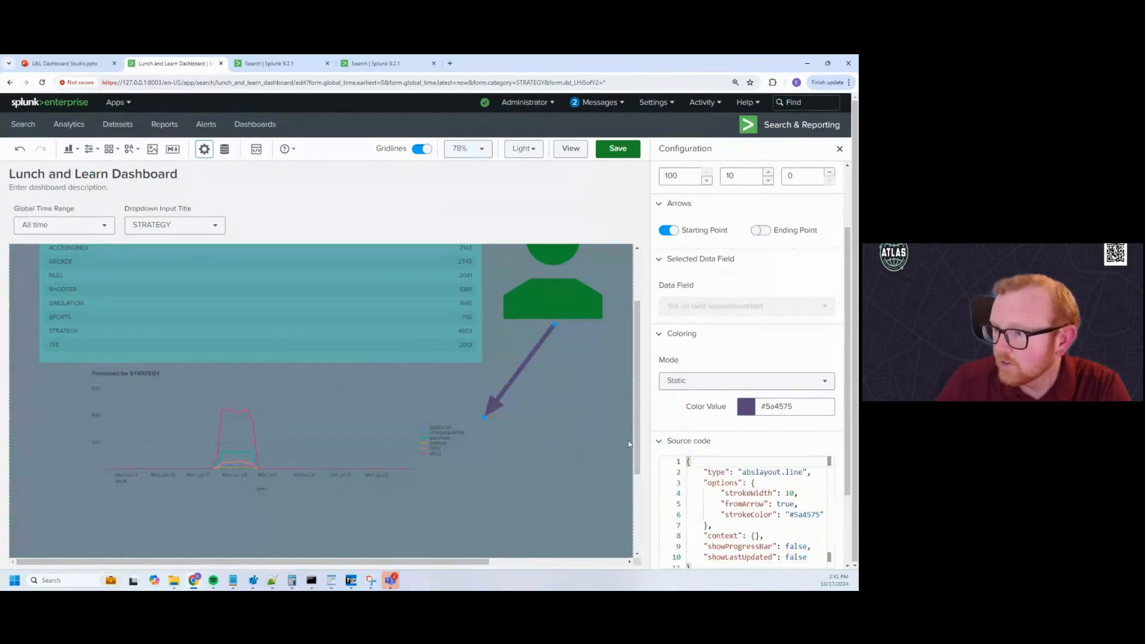
pyautogui.click(584, 434)
pyautogui.scroll(1, 544, 369)
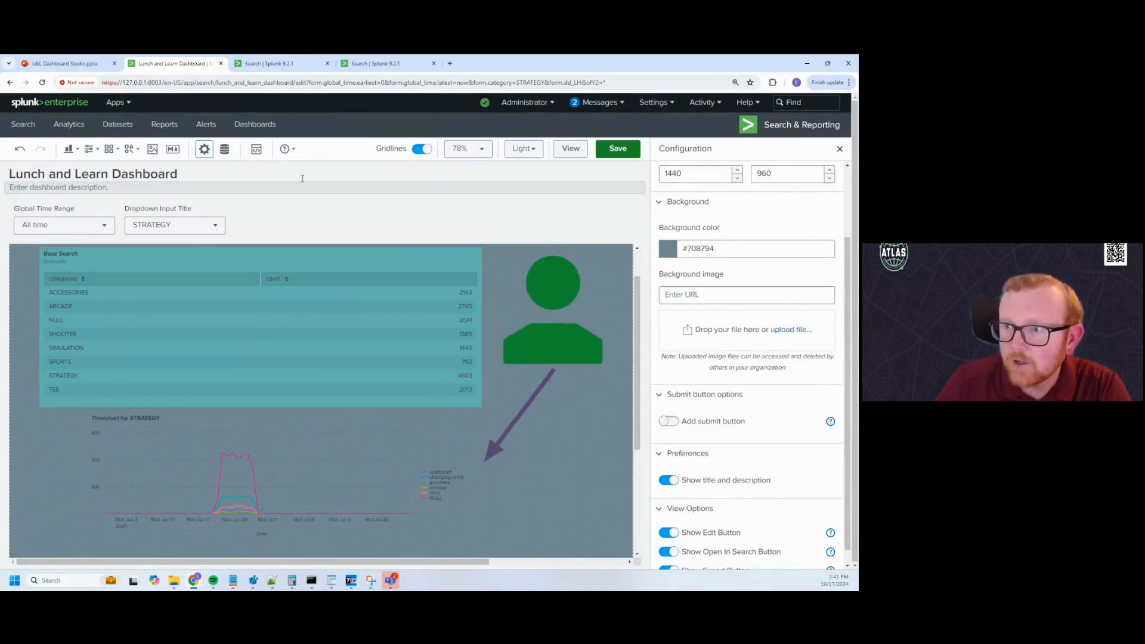
pyautogui.click(128, 149)
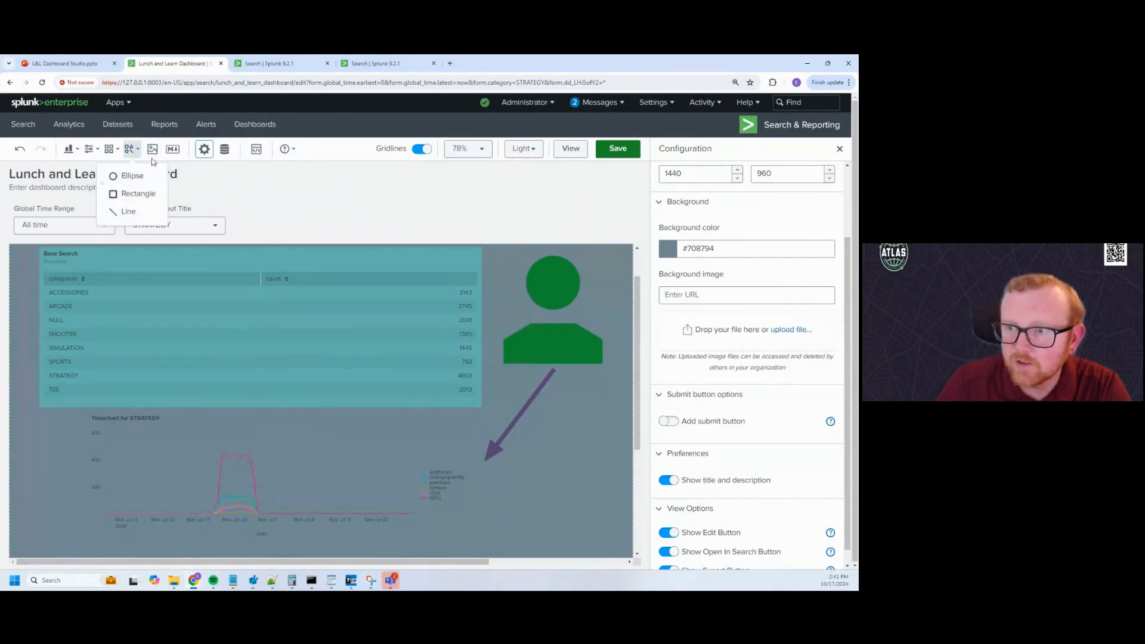
pyautogui.click(277, 186)
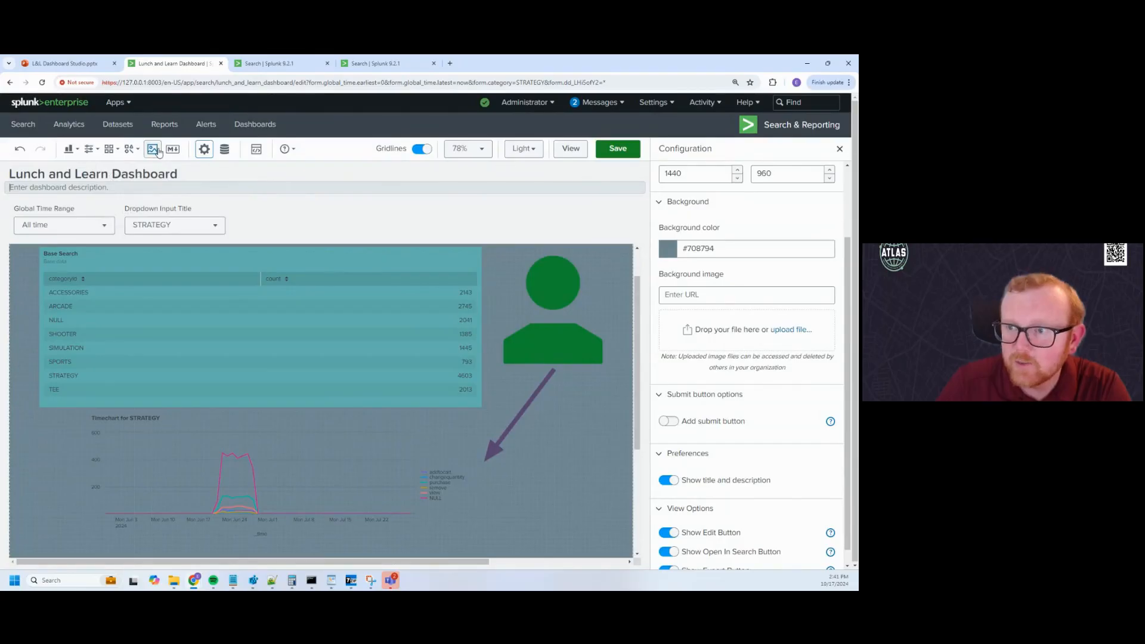
pyautogui.scroll(-3, 550, 441)
pyautogui.scroll(4, 551, 441)
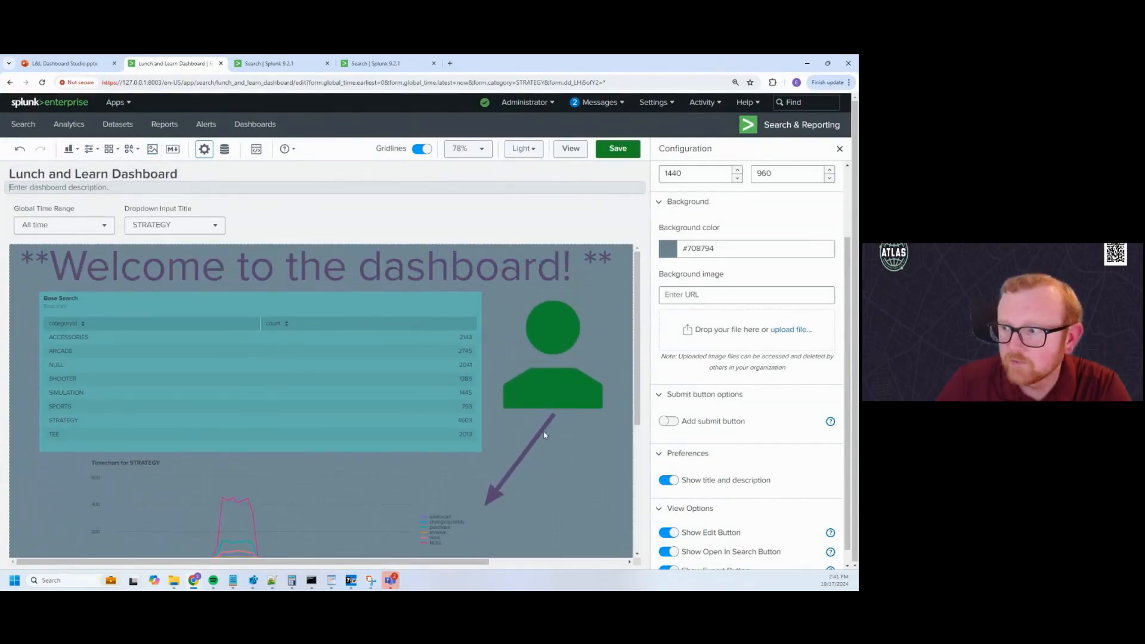
pyautogui.scroll(-3, 508, 392)
pyautogui.scroll(3, 509, 391)
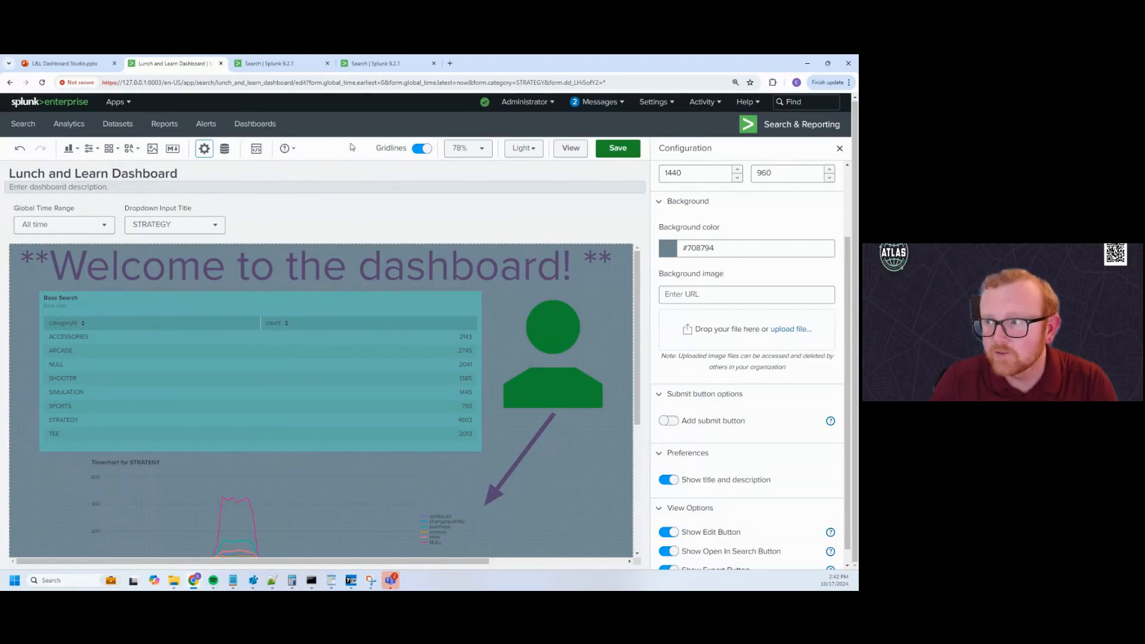
# Preview the dashboard in the Dark theme and switch it back to Light
pyautogui.click(524, 149)
pyautogui.click(527, 188)
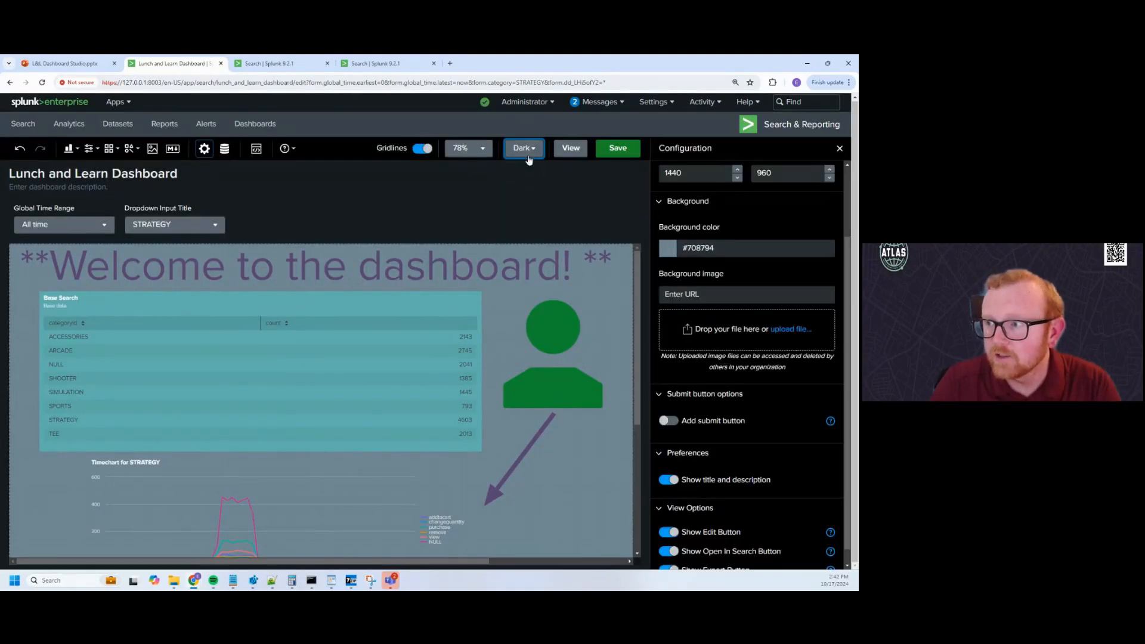
pyautogui.click(523, 151)
pyautogui.click(528, 173)
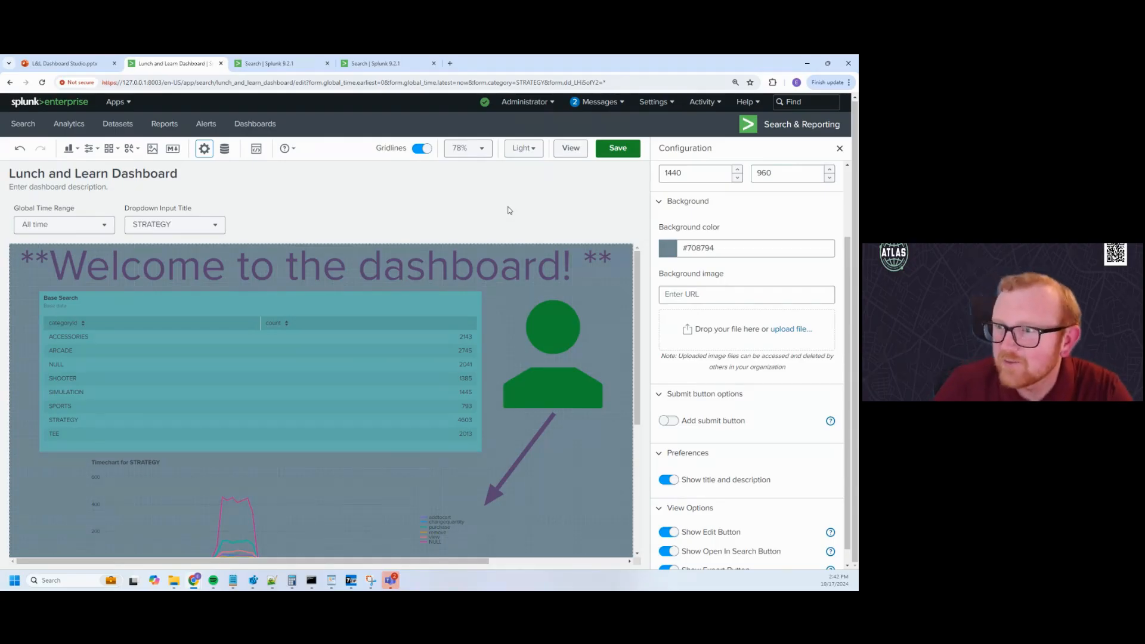
# Save the Lunch and Learn Dashboard and go to the list of all dashboards
pyautogui.click(600, 152)
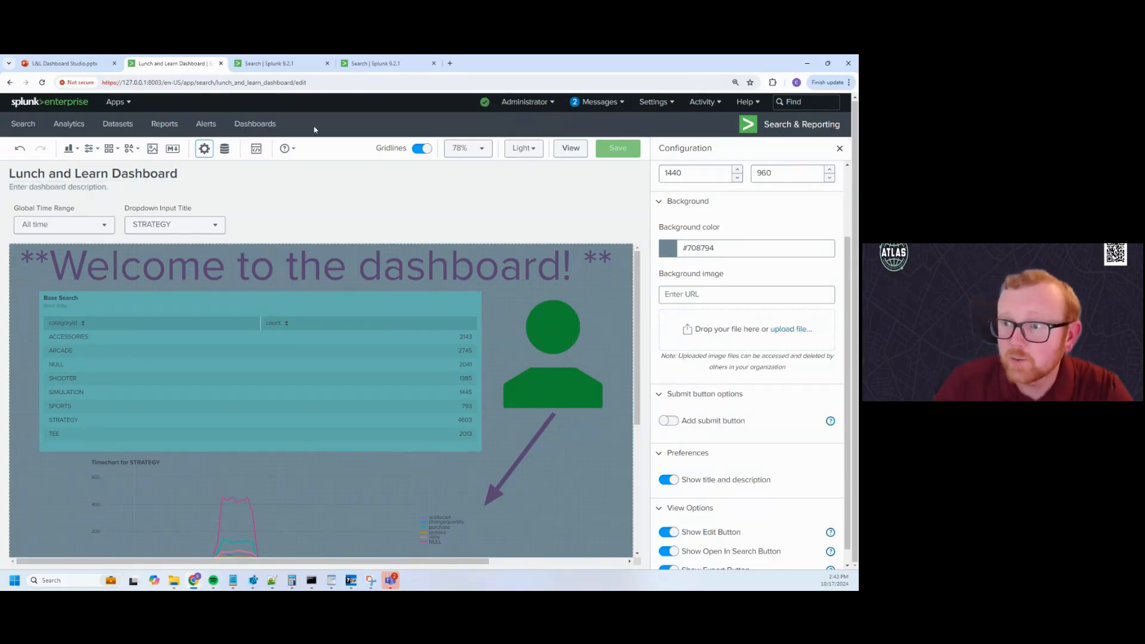
pyautogui.click(257, 124)
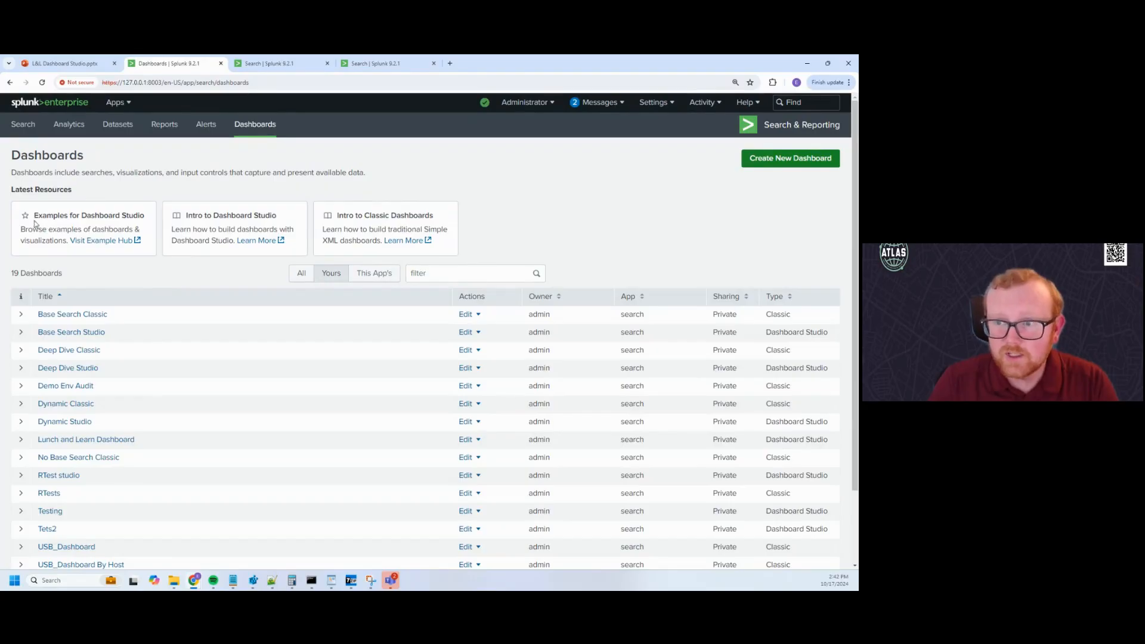
# Visit the example hub for Dashboard Studio and look over its New examples
pyautogui.moveTo(33, 216); pyautogui.dragTo(146, 221)
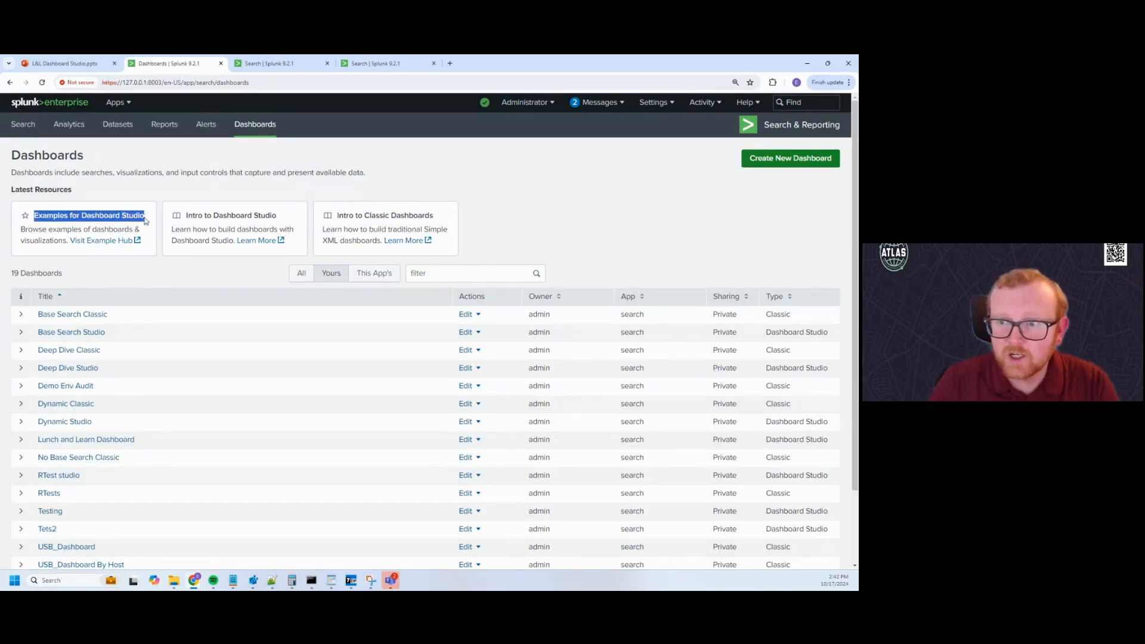
pyautogui.click(145, 220)
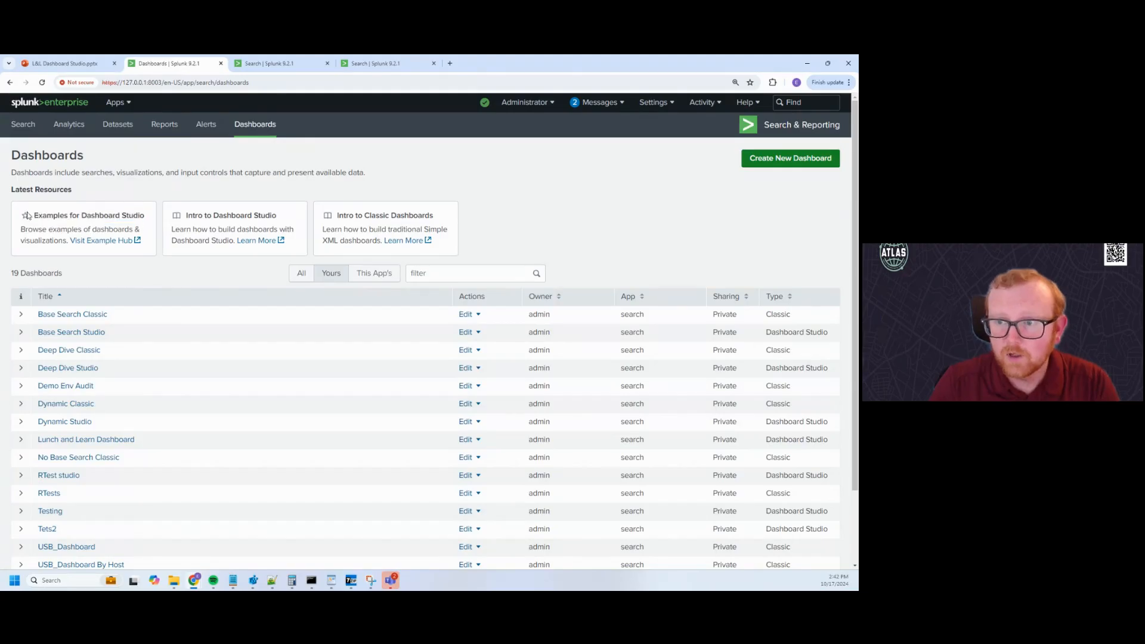
pyautogui.click(100, 241)
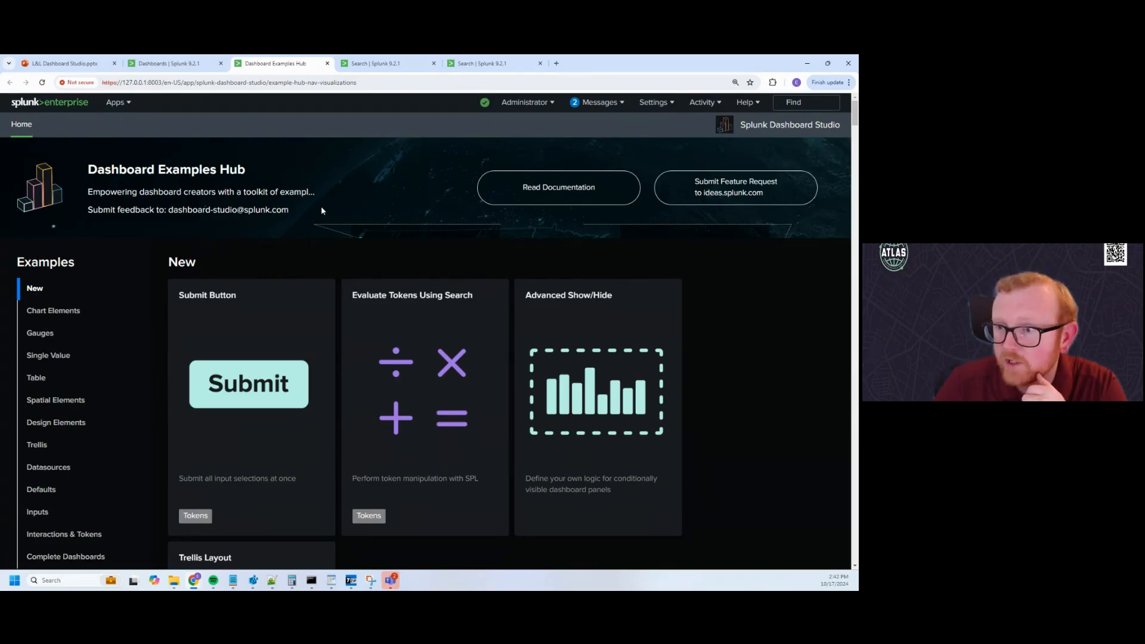
pyautogui.scroll(-2, 342, 239)
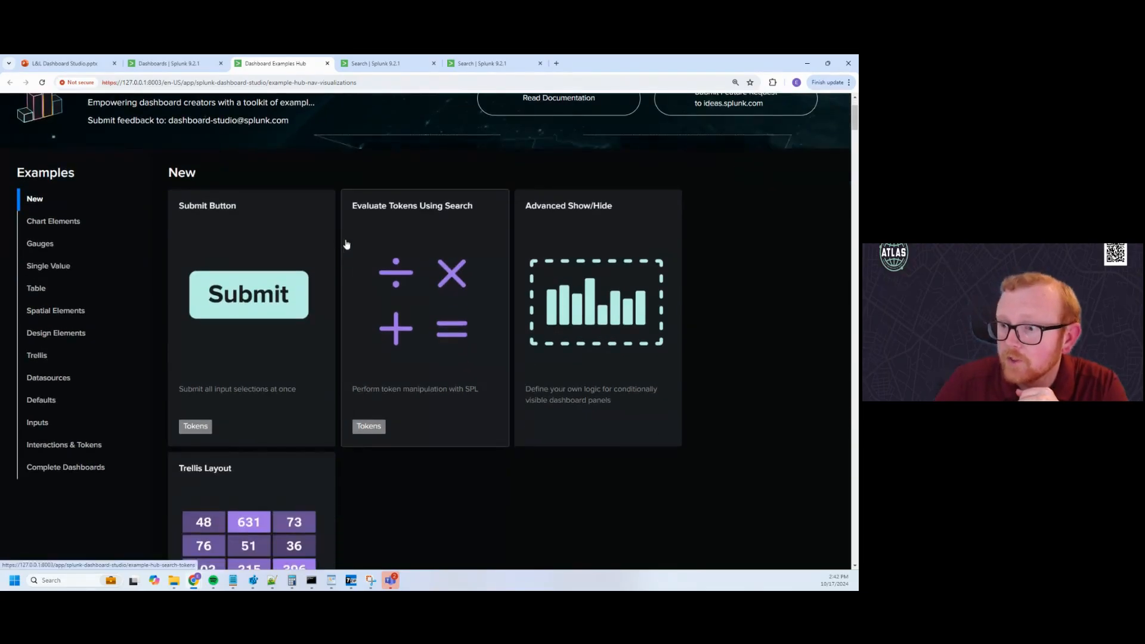
pyautogui.scroll(-2, 167, 322)
pyautogui.scroll(4, 142, 441)
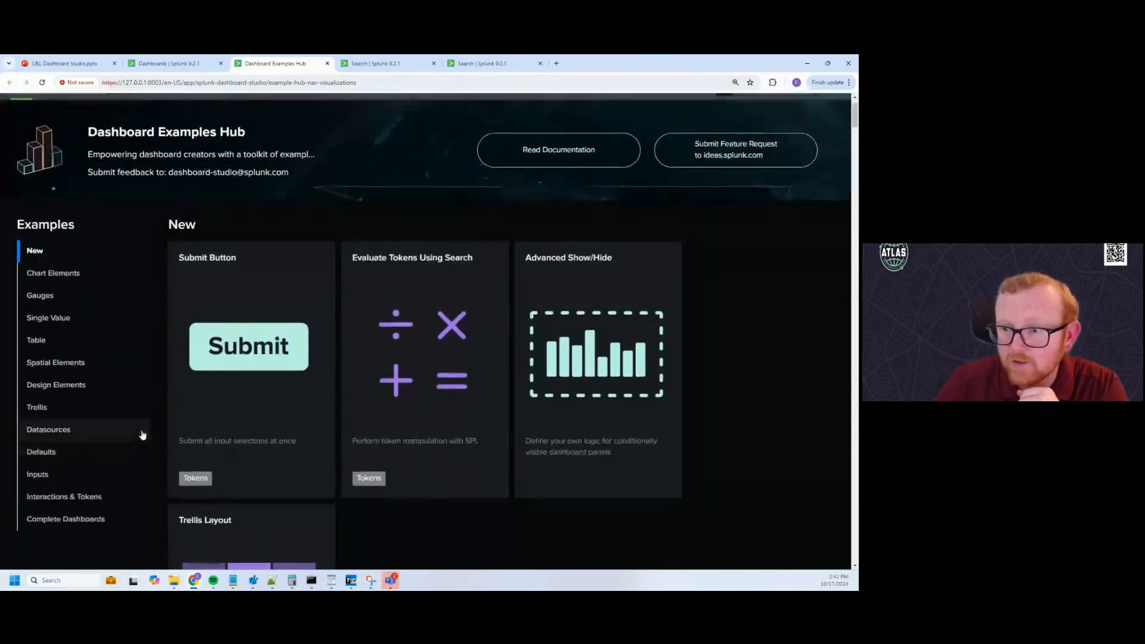
# Open the Column Chart example from the hub's Chart Elements category
pyautogui.click(75, 307)
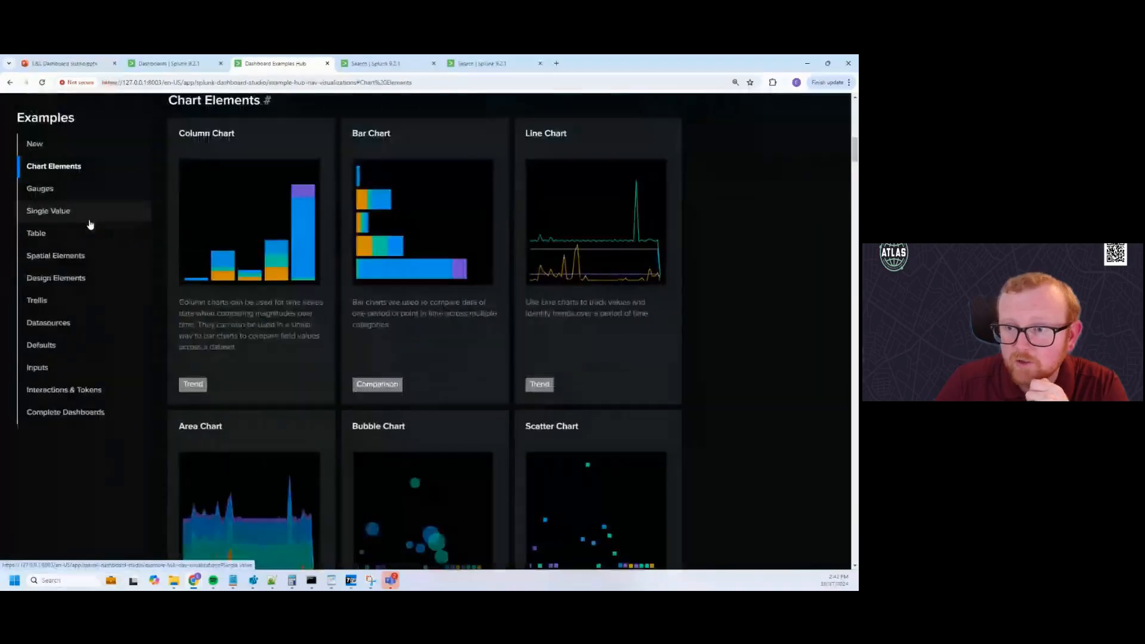
pyautogui.click(272, 335)
pyautogui.scroll(-2, 299, 328)
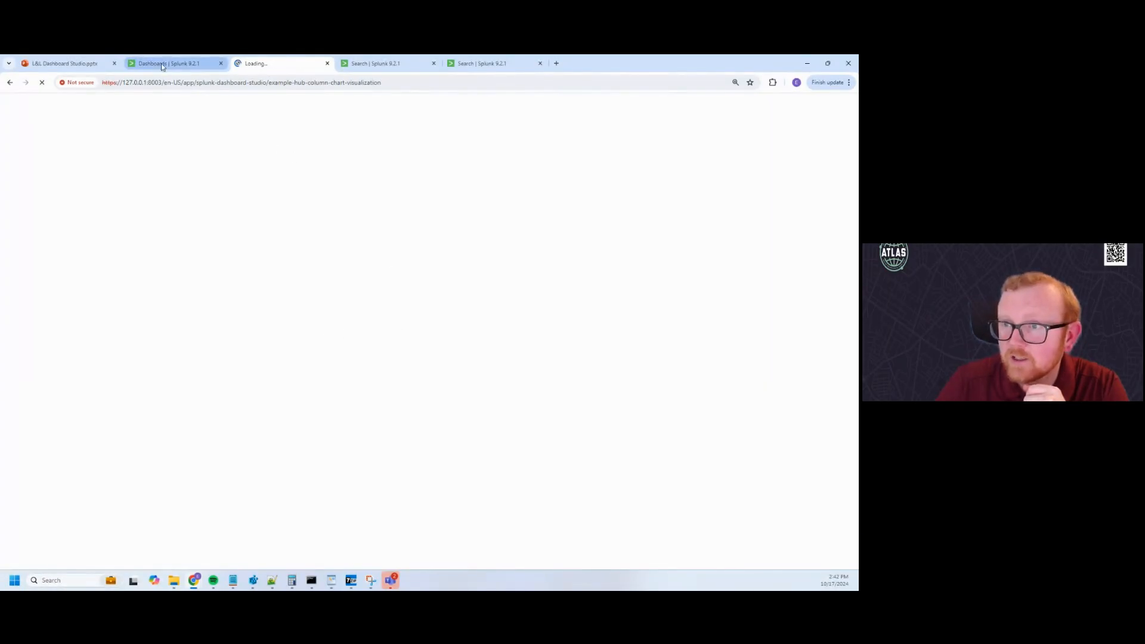
pyautogui.click(178, 62)
pyautogui.click(263, 63)
# Review the single-series, multiple-series and stacked column charts along with their SPL and source definitions
pyautogui.scroll(-3, 303, 251)
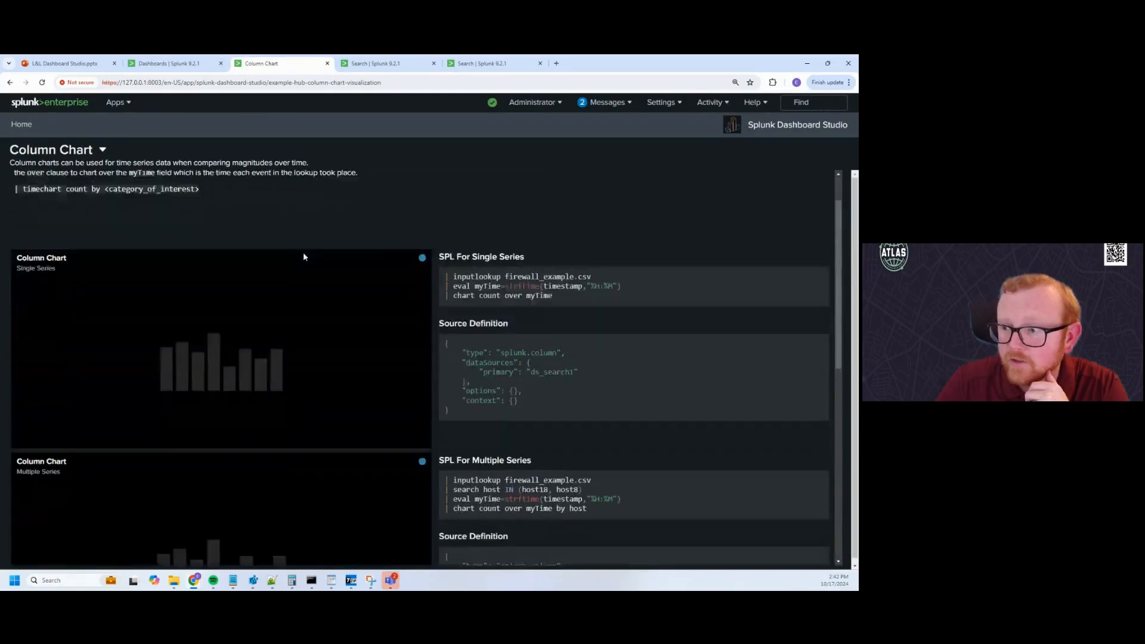
pyautogui.scroll(-4, 509, 269)
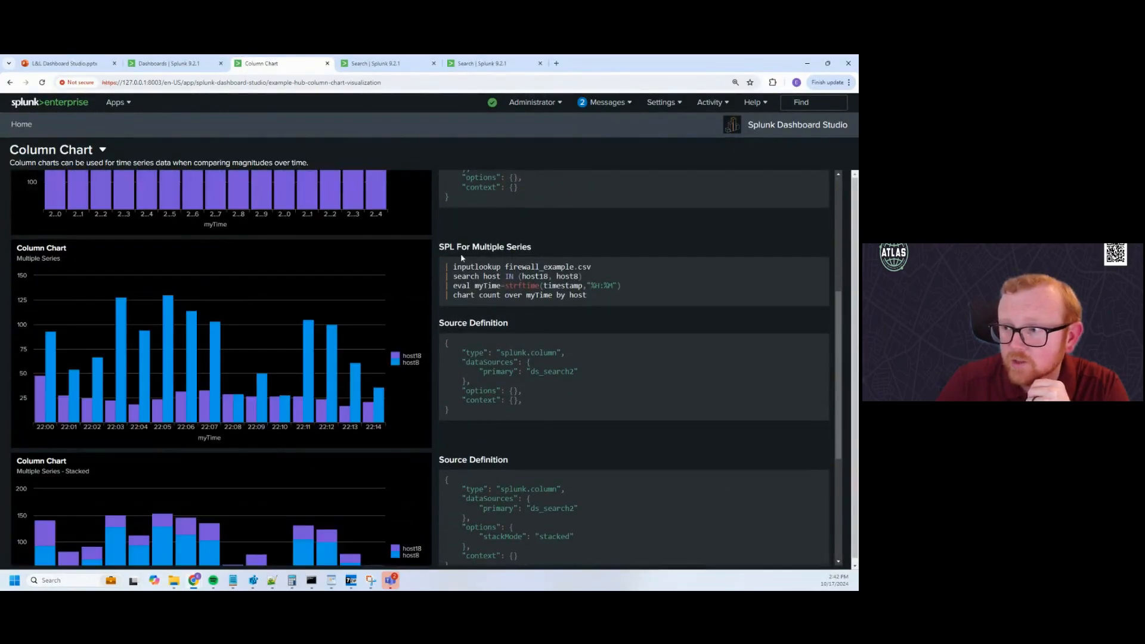
pyautogui.scroll(-4, 477, 289)
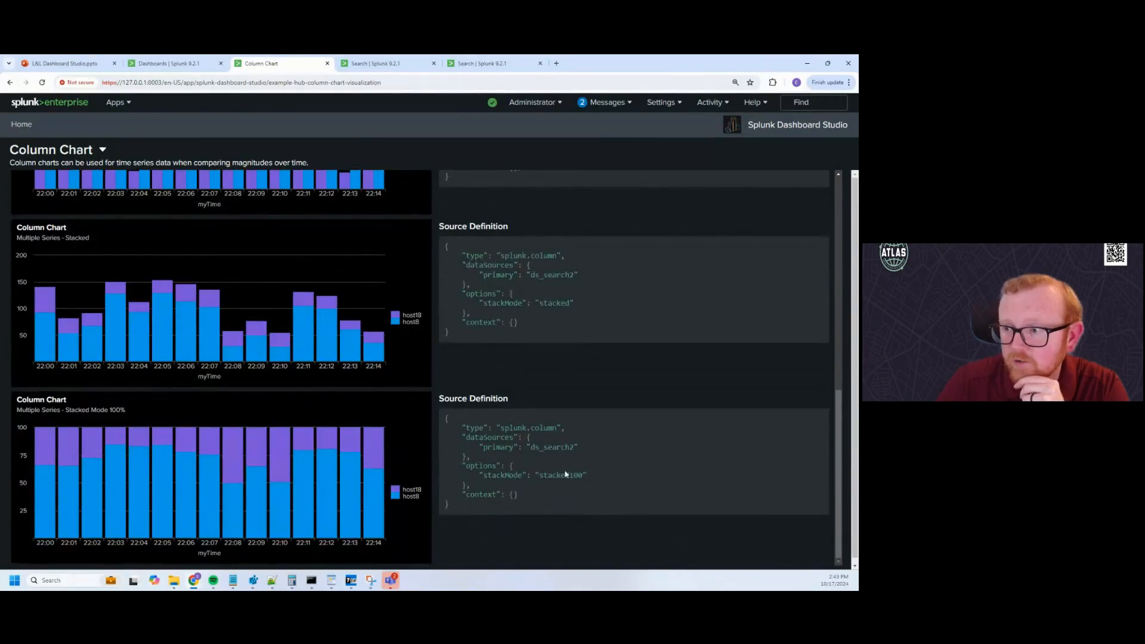
pyautogui.scroll(1, 527, 503)
pyautogui.scroll(-1, 513, 513)
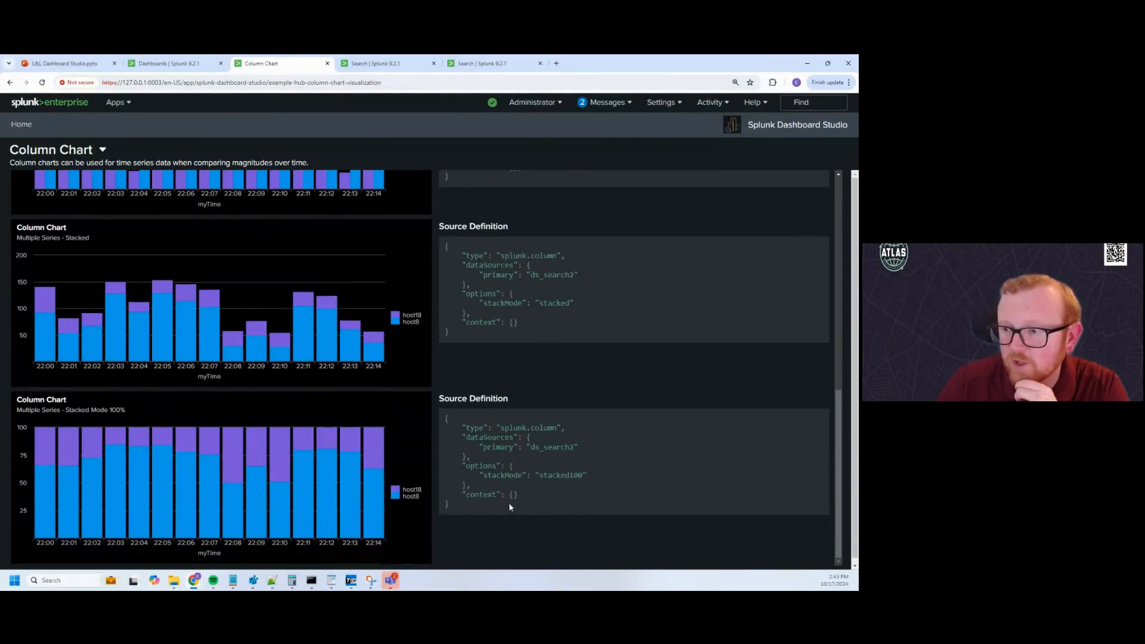
pyautogui.scroll(5, 212, 295)
pyautogui.scroll(3, 212, 296)
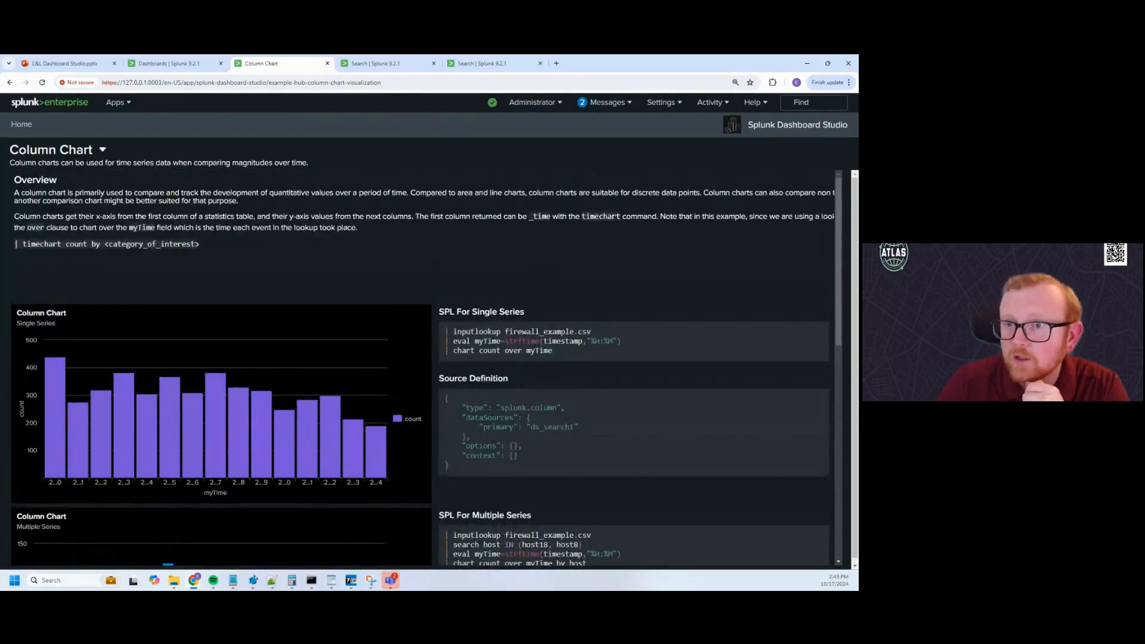
# Return to the examples hub home and look through the Defaults and Inputs examples
pyautogui.click(21, 126)
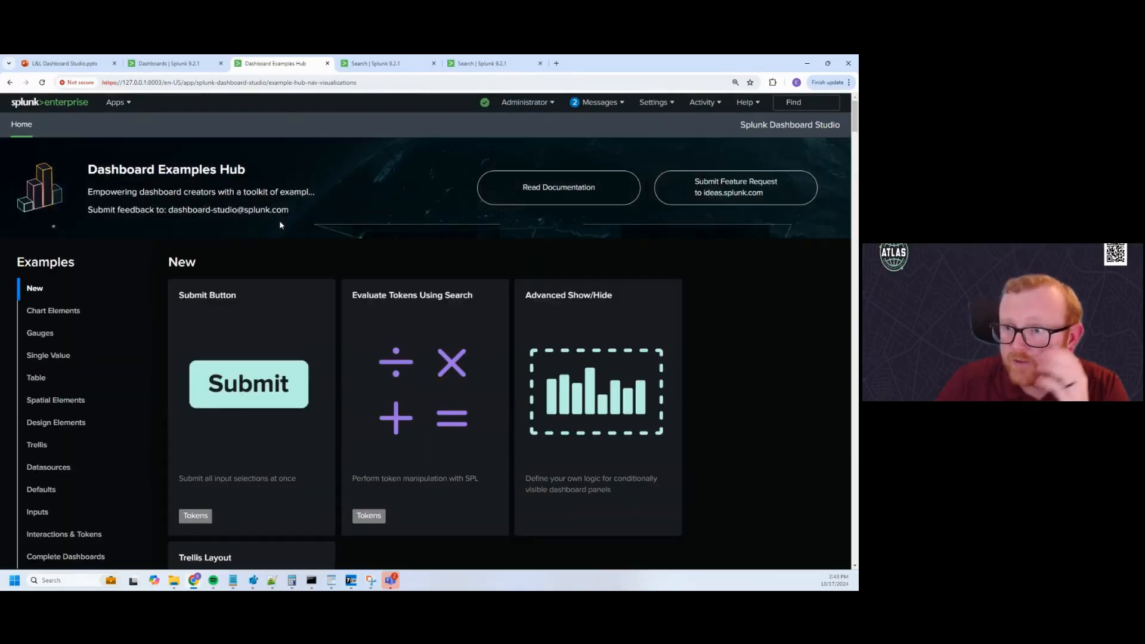
pyautogui.scroll(-2, 137, 274)
pyautogui.click(39, 377)
pyautogui.click(72, 346)
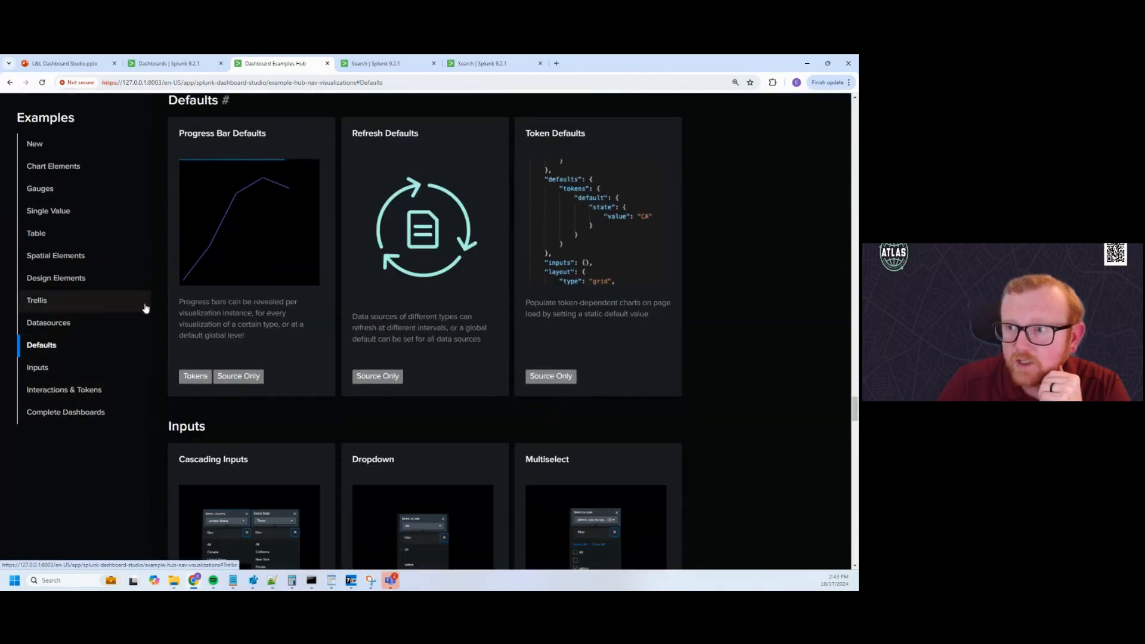
pyautogui.scroll(1, 239, 322)
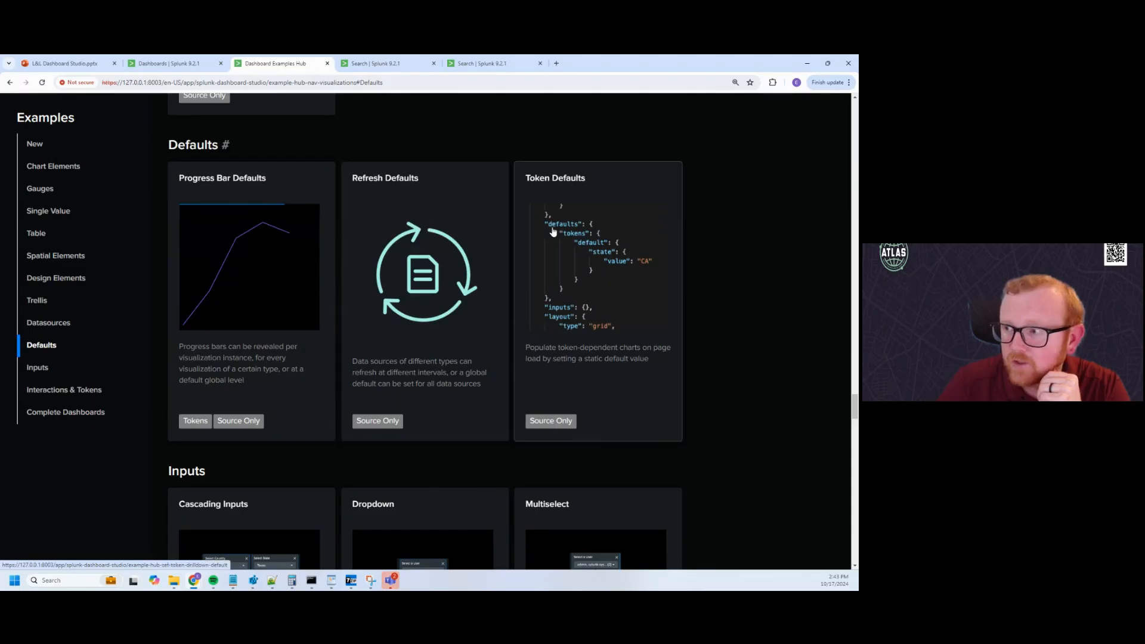
pyautogui.scroll(-4, 549, 262)
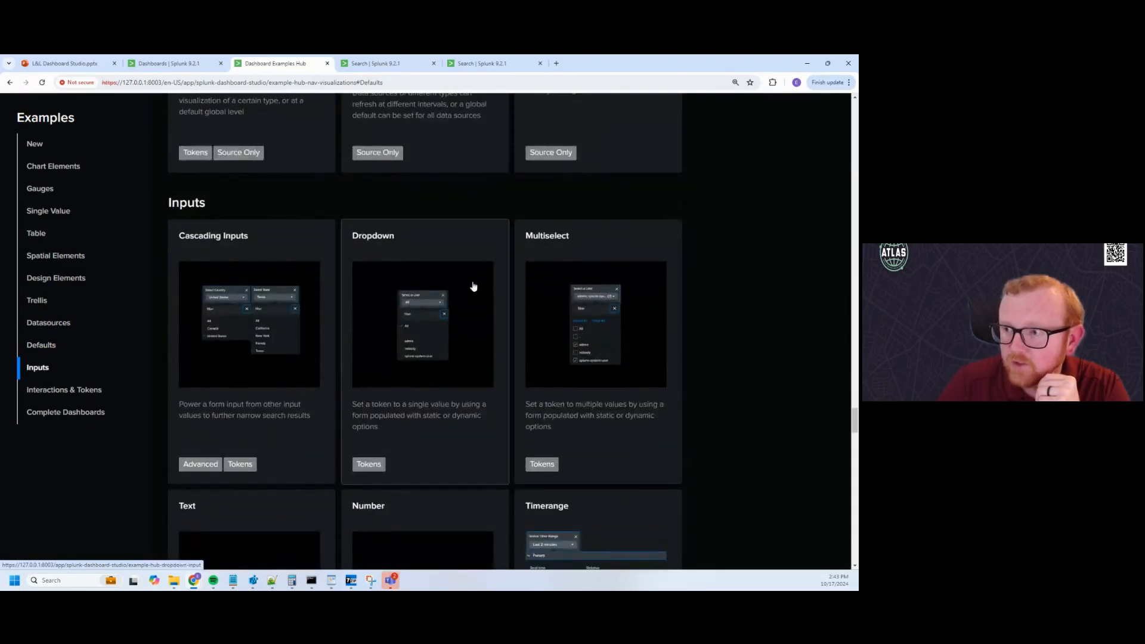
pyautogui.scroll(-3, 442, 294)
pyautogui.scroll(-2, 291, 298)
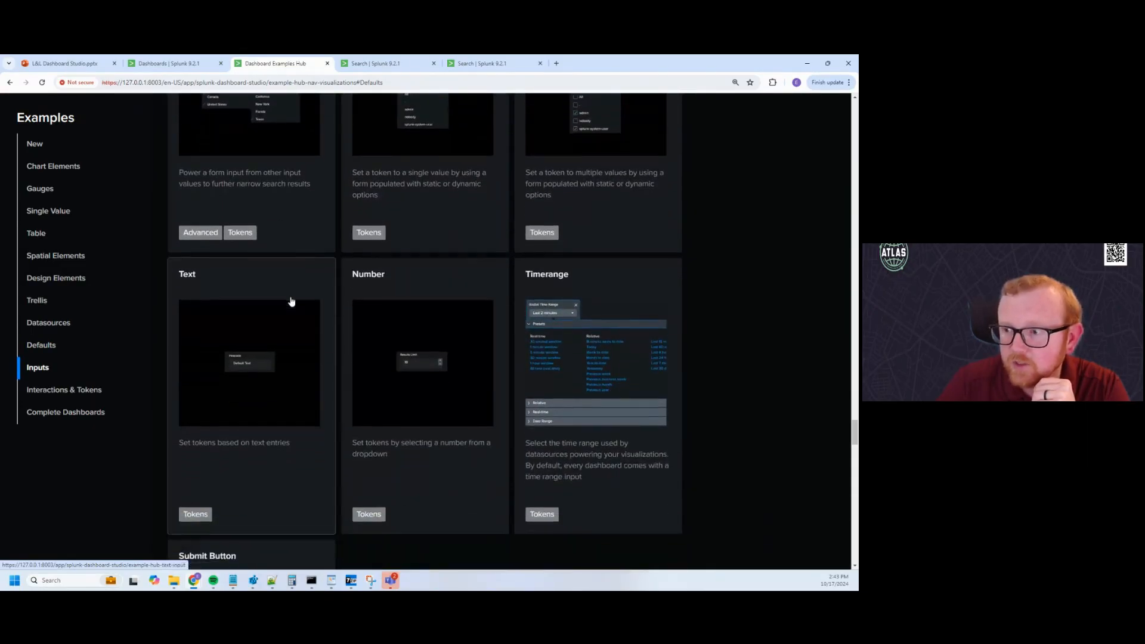
# Look back through the Datasources, Spatial Elements and Design Elements examples
pyautogui.scroll(10, 296, 300)
pyautogui.scroll(8, 298, 299)
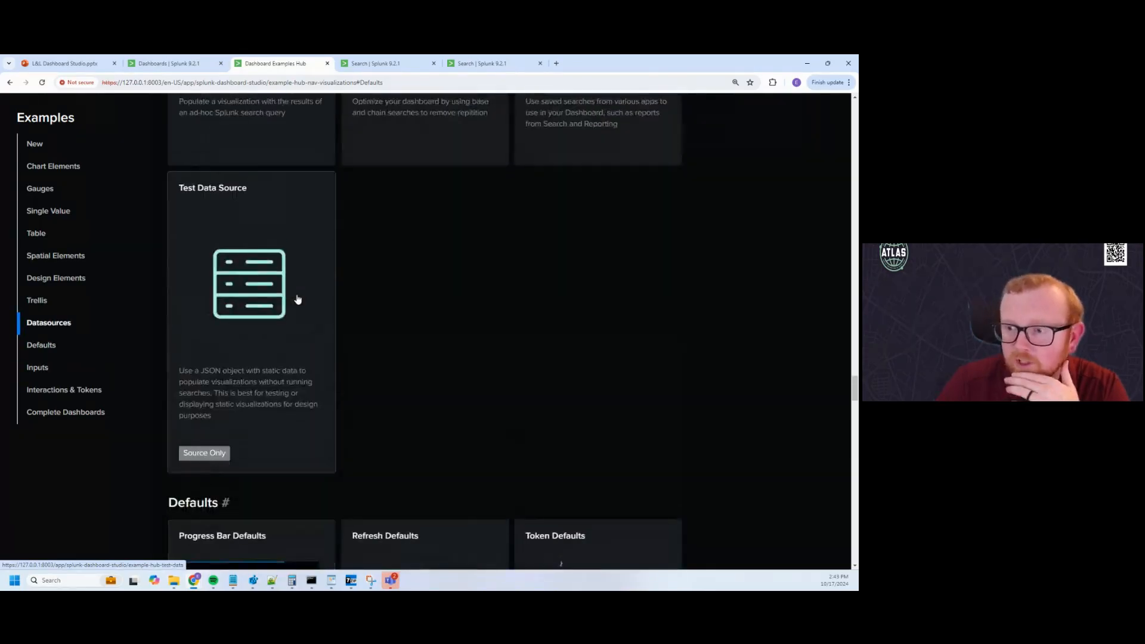
pyautogui.scroll(15, 351, 241)
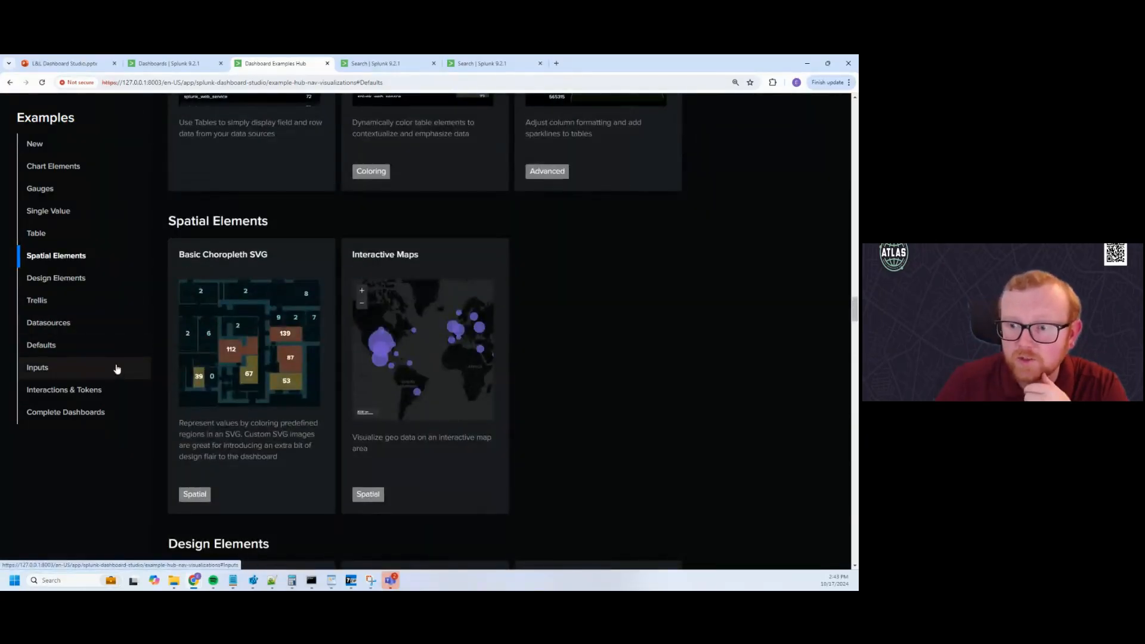
pyautogui.scroll(-5, 117, 370)
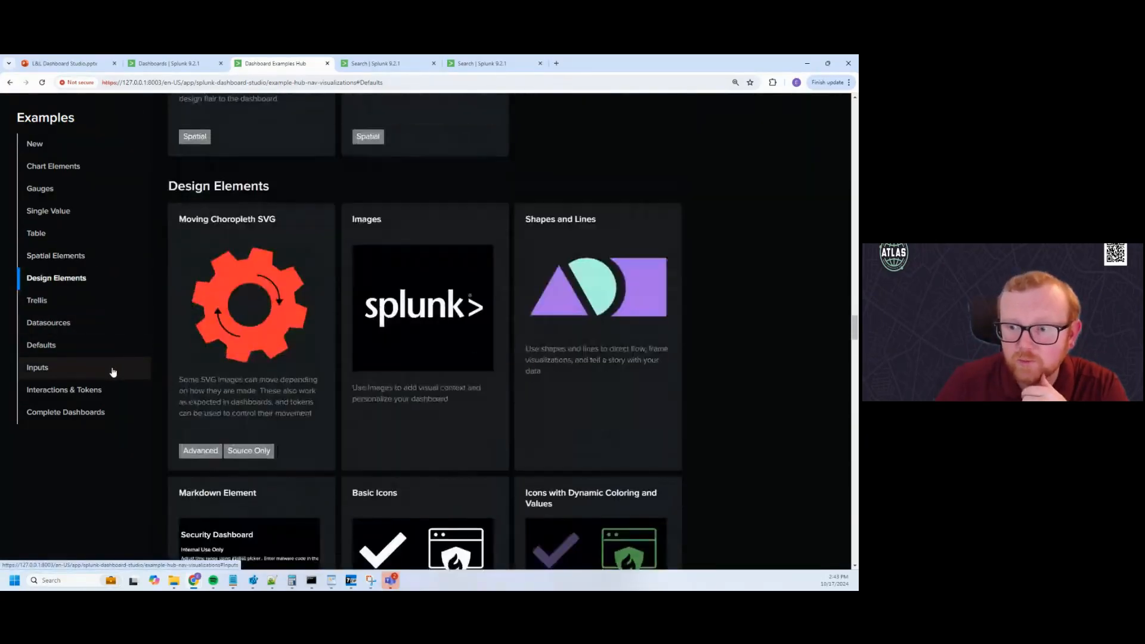
# Browse the Complete Dashboards category and open the Buttercup Games example
pyautogui.click(82, 420)
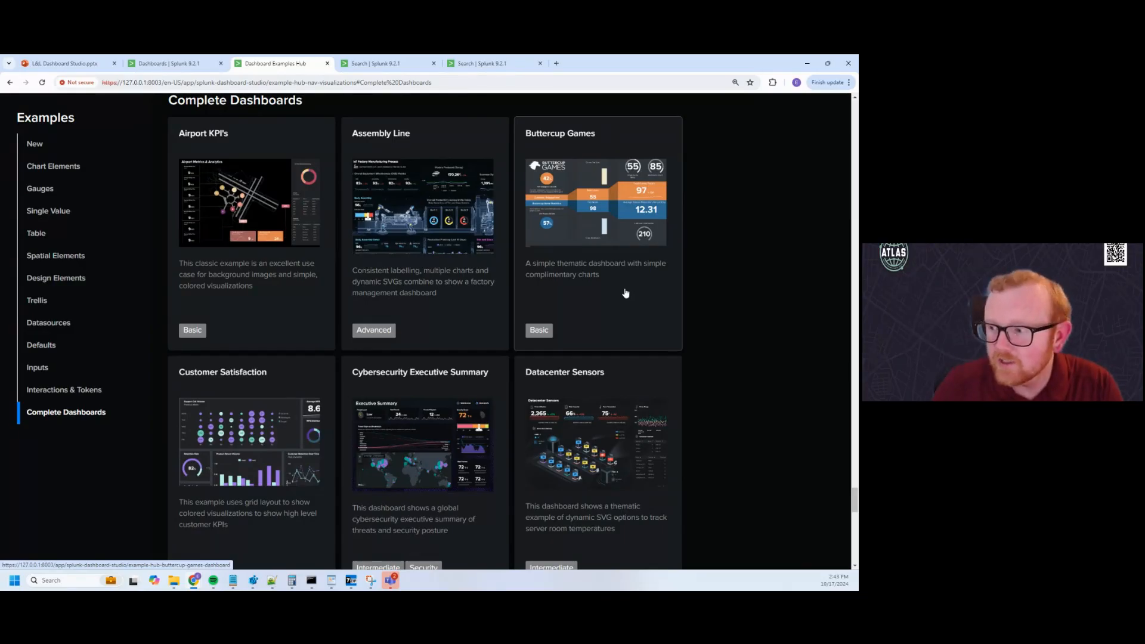
pyautogui.scroll(2, 736, 310)
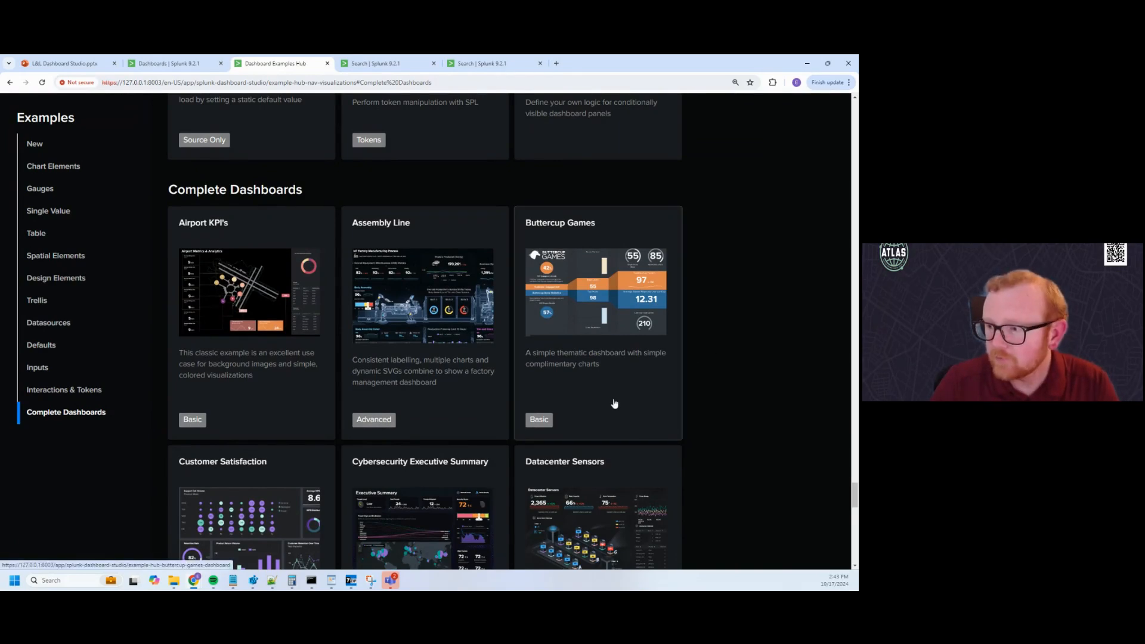
pyautogui.scroll(-1, 617, 404)
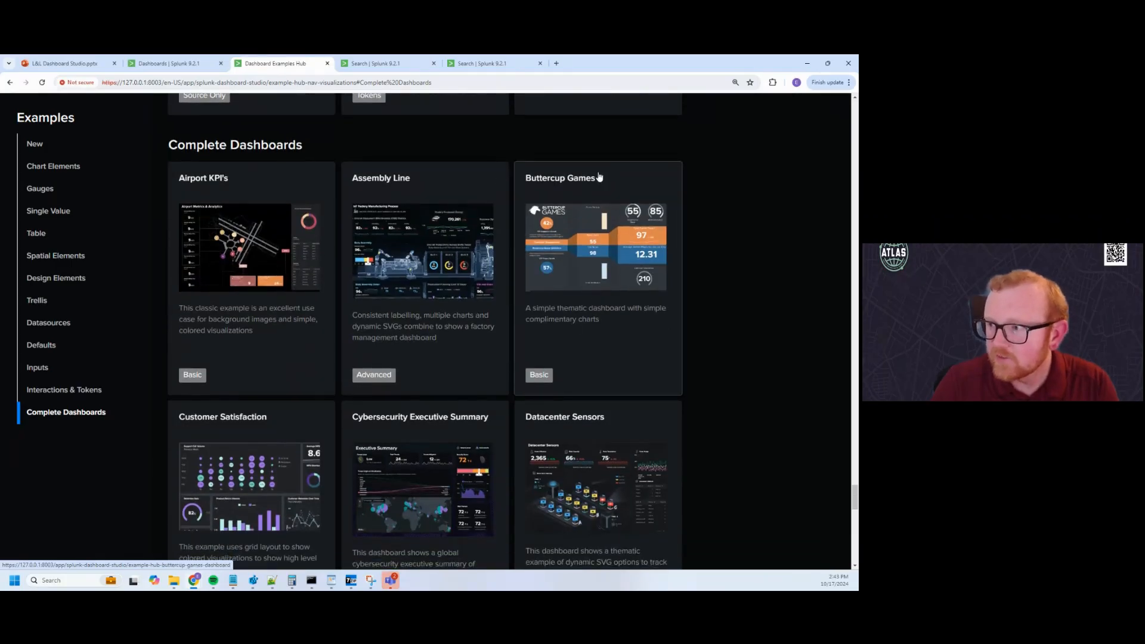
pyautogui.scroll(-2, 596, 343)
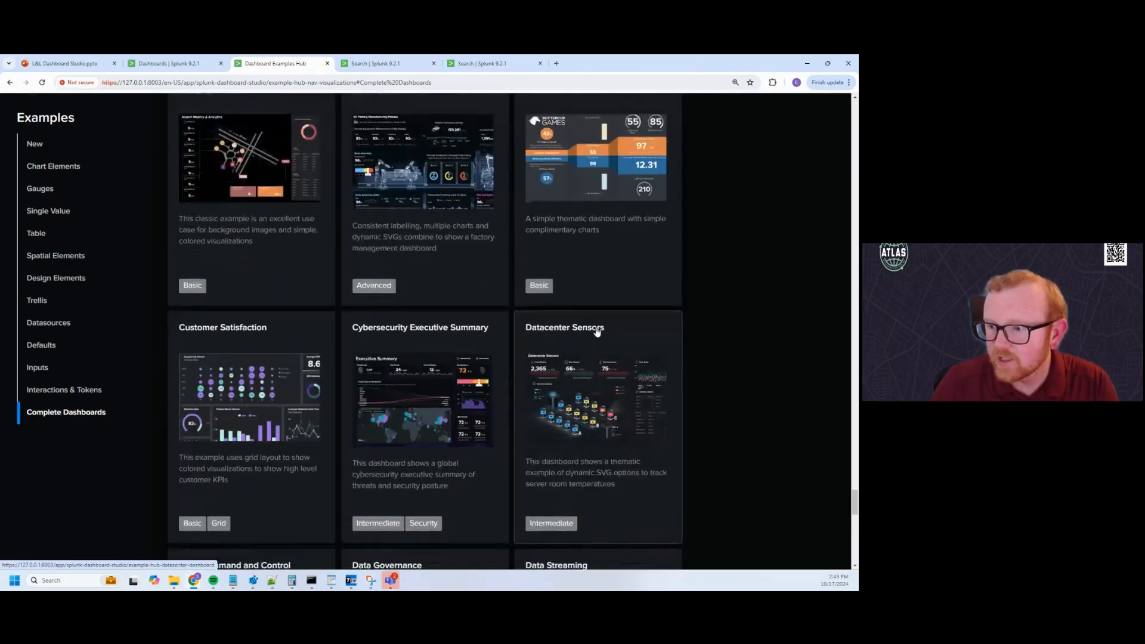
pyautogui.scroll(-2, 579, 391)
pyautogui.scroll(5, 583, 394)
pyautogui.click(584, 401)
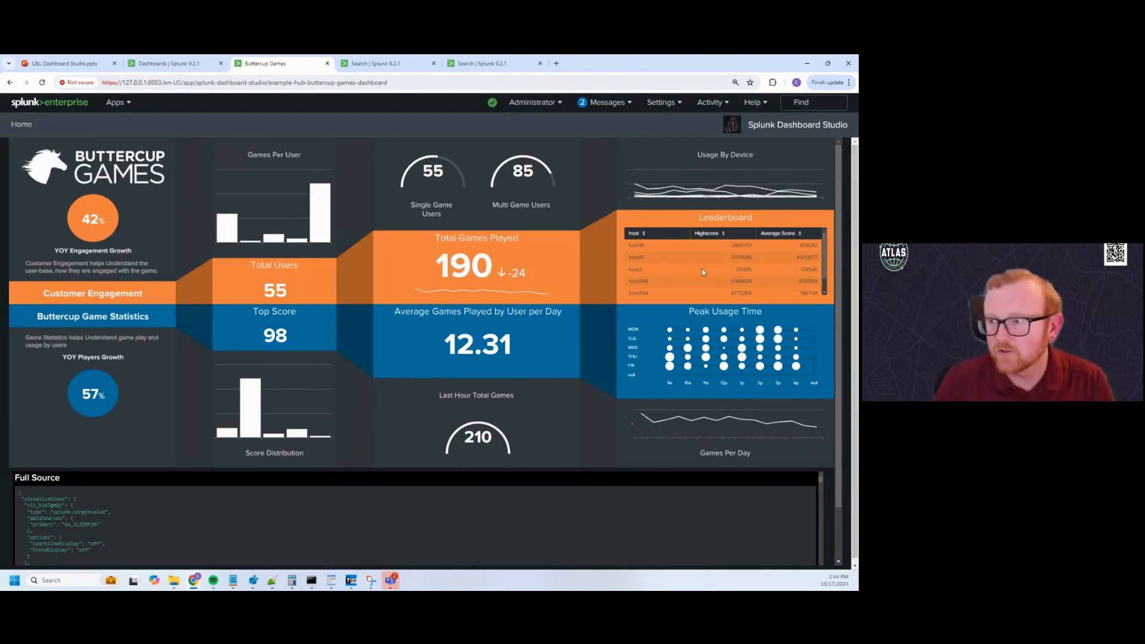
# Examine the Buttercup Games dashboard's leaderboard and panels, and read through its full source definition
pyautogui.scroll(-3, 703, 270)
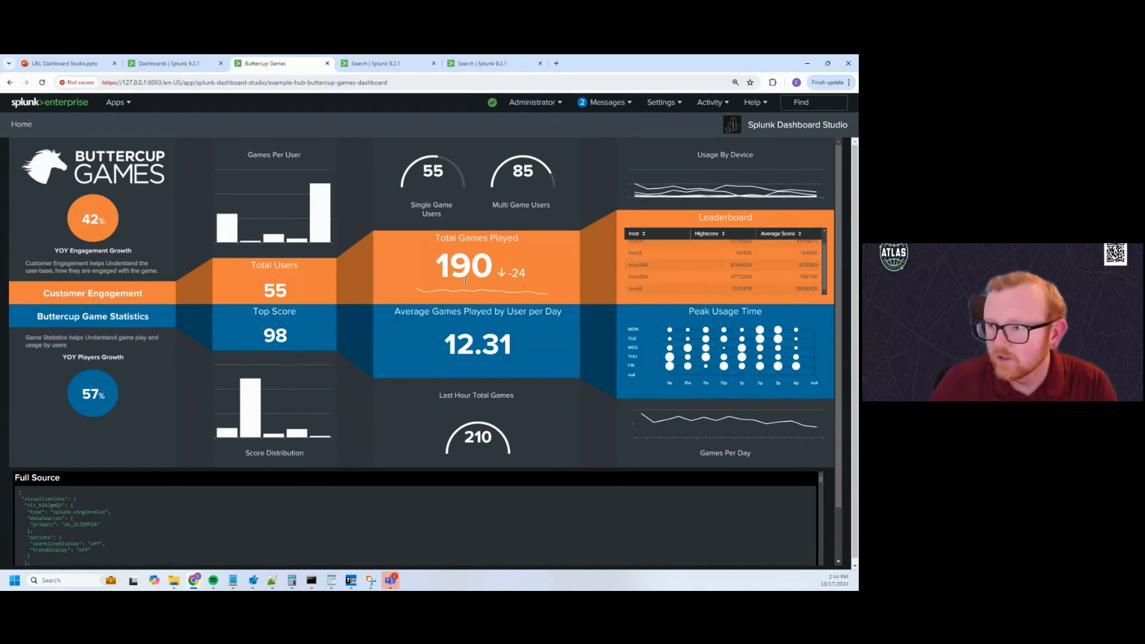
pyautogui.scroll(1, 124, 302)
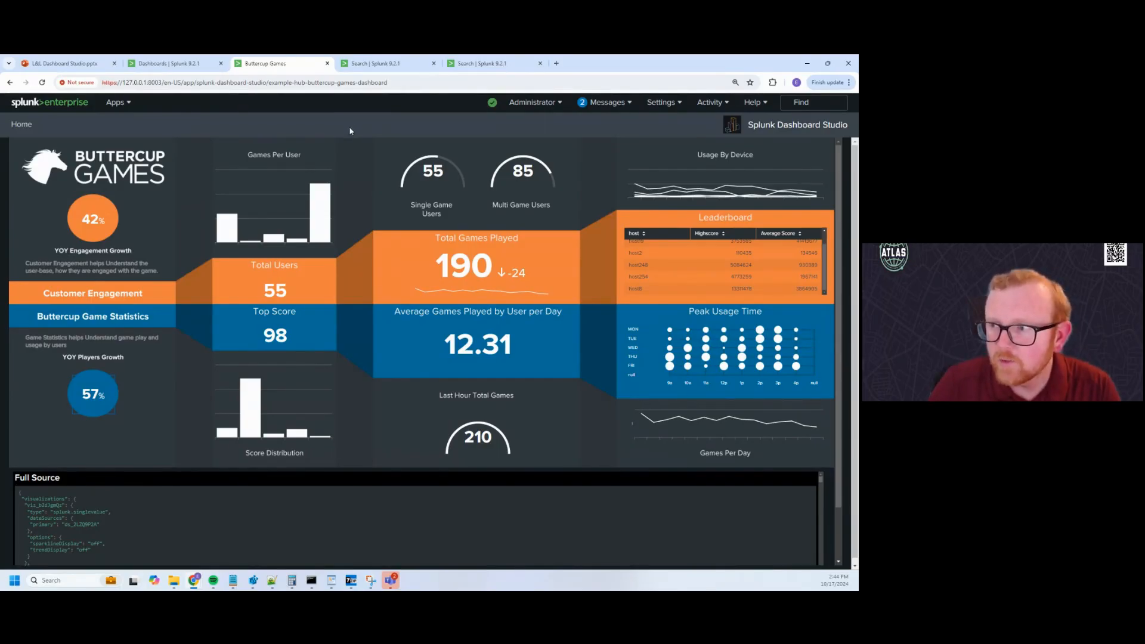
pyautogui.scroll(-1, 315, 324)
pyautogui.scroll(-3, 120, 473)
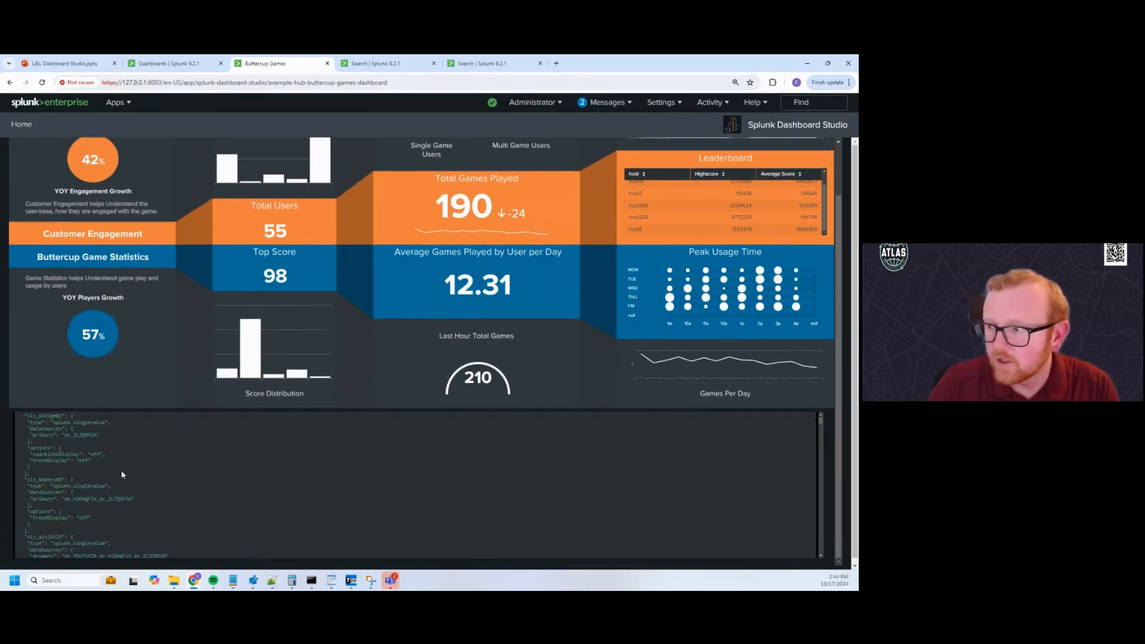
pyautogui.scroll(-5, 129, 473)
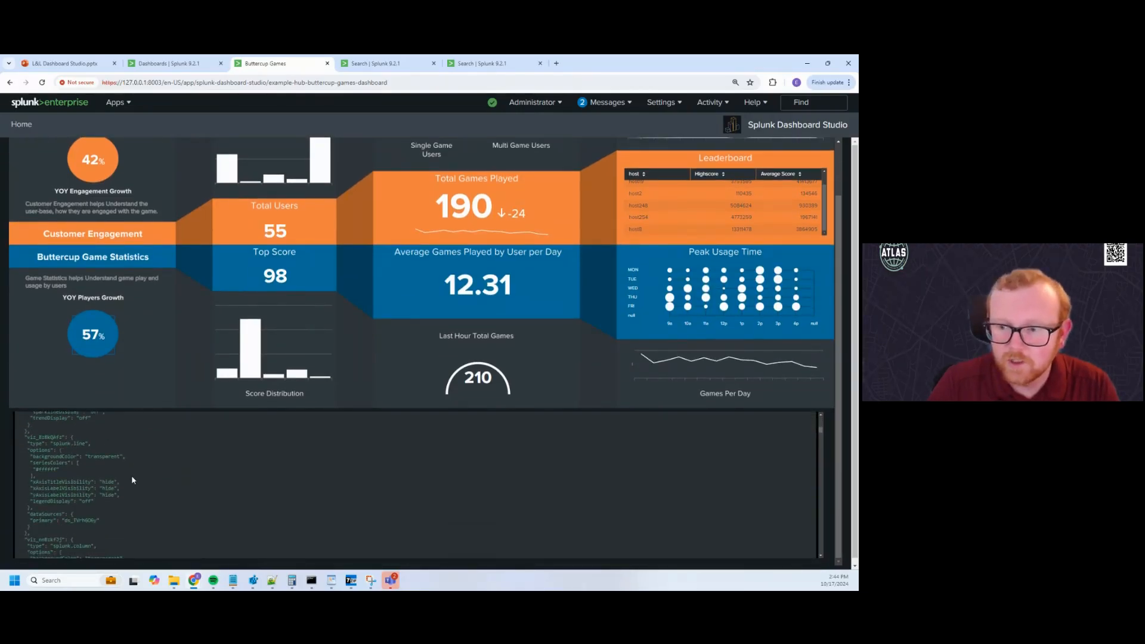
pyautogui.scroll(-1, 135, 478)
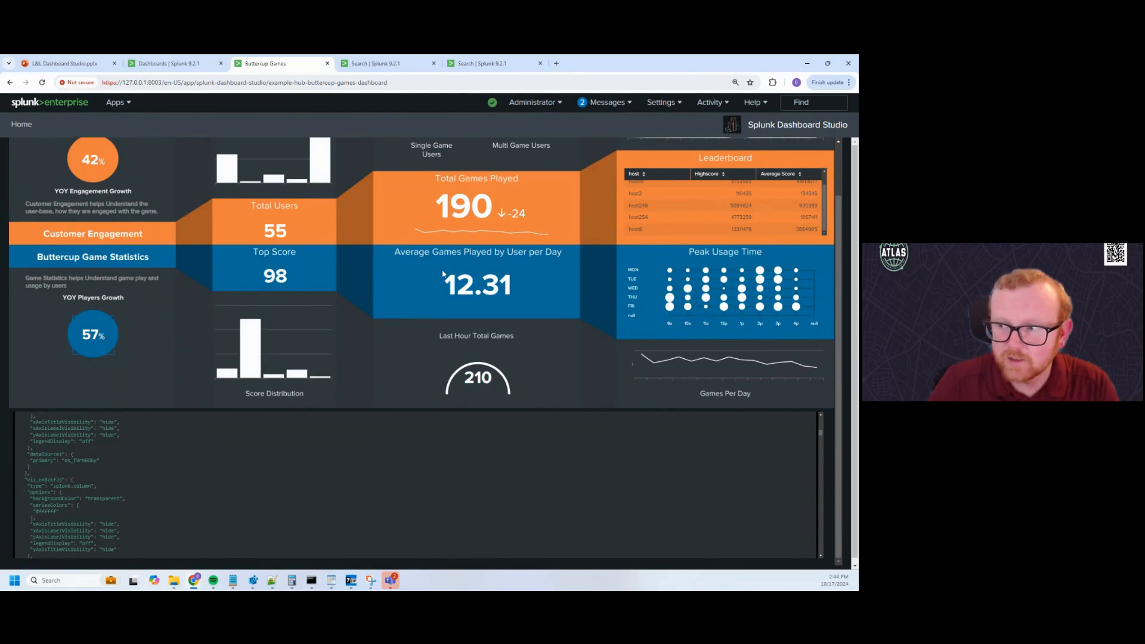
pyautogui.scroll(-10, 222, 520)
pyautogui.scroll(-3, 223, 496)
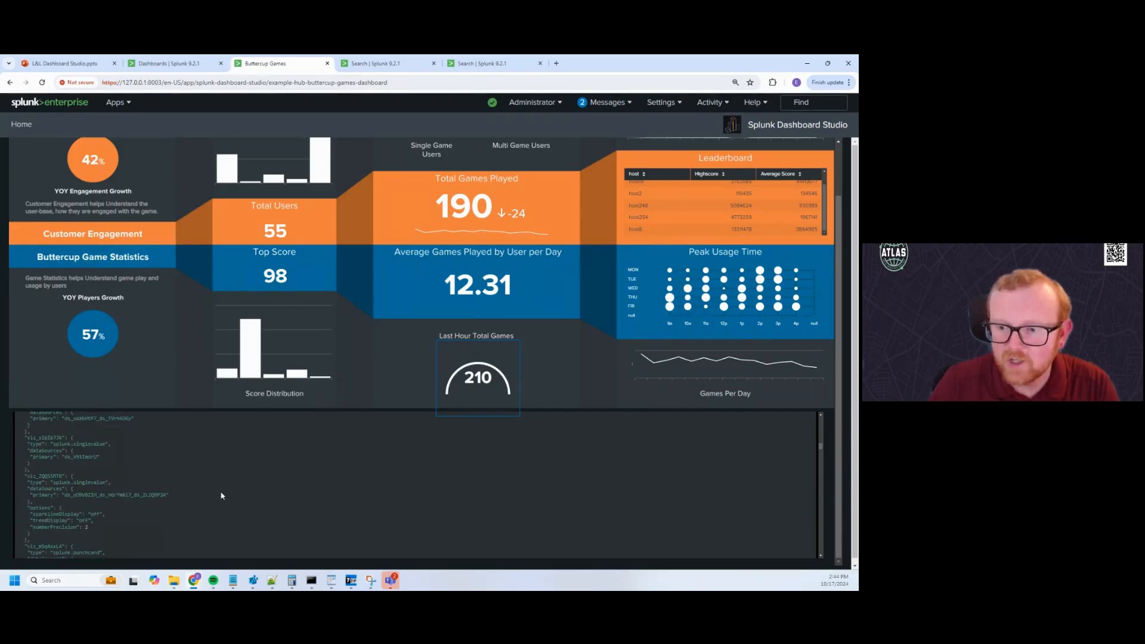
pyautogui.scroll(-3, 220, 494)
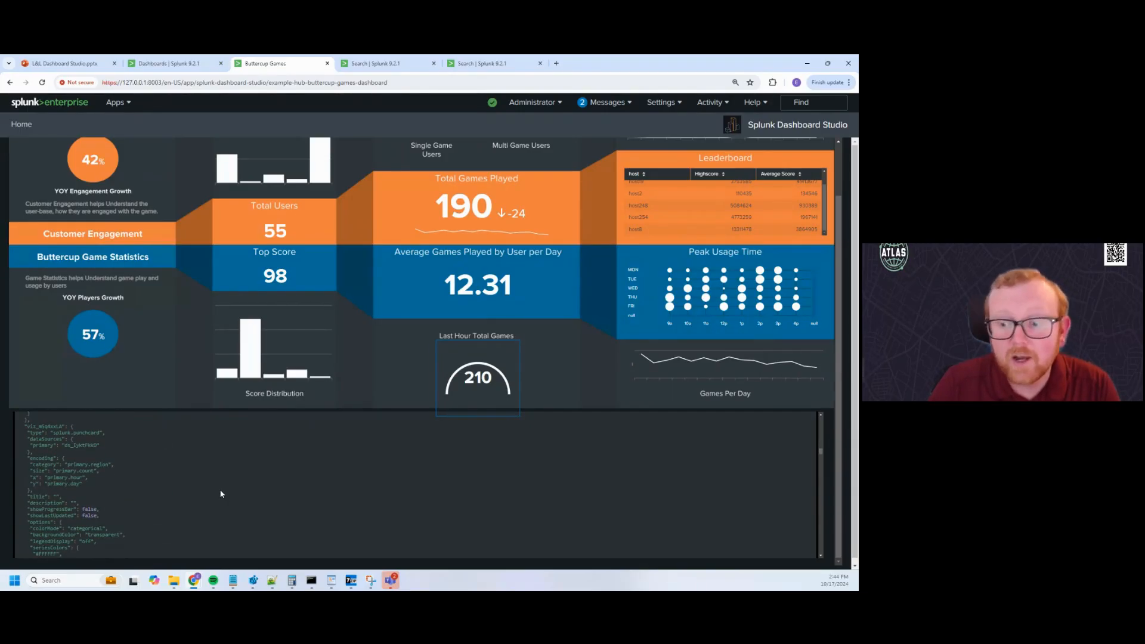
pyautogui.scroll(4, 218, 489)
pyautogui.scroll(2, 267, 402)
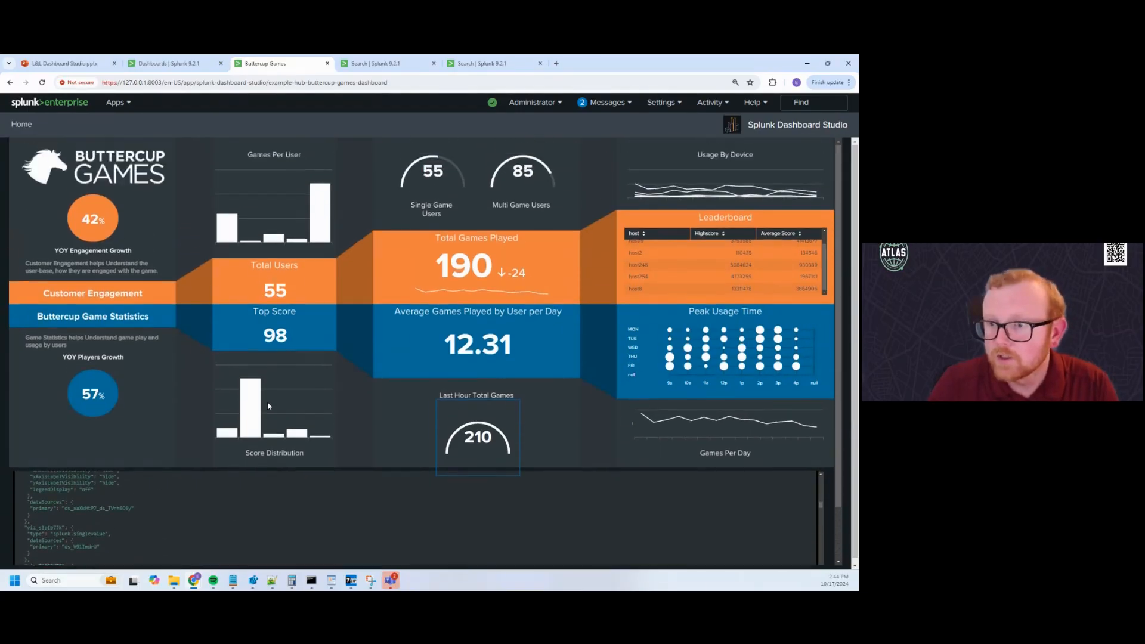
# Return to the examples hub home and look through the New and Chart Elements examples
pyautogui.click(21, 124)
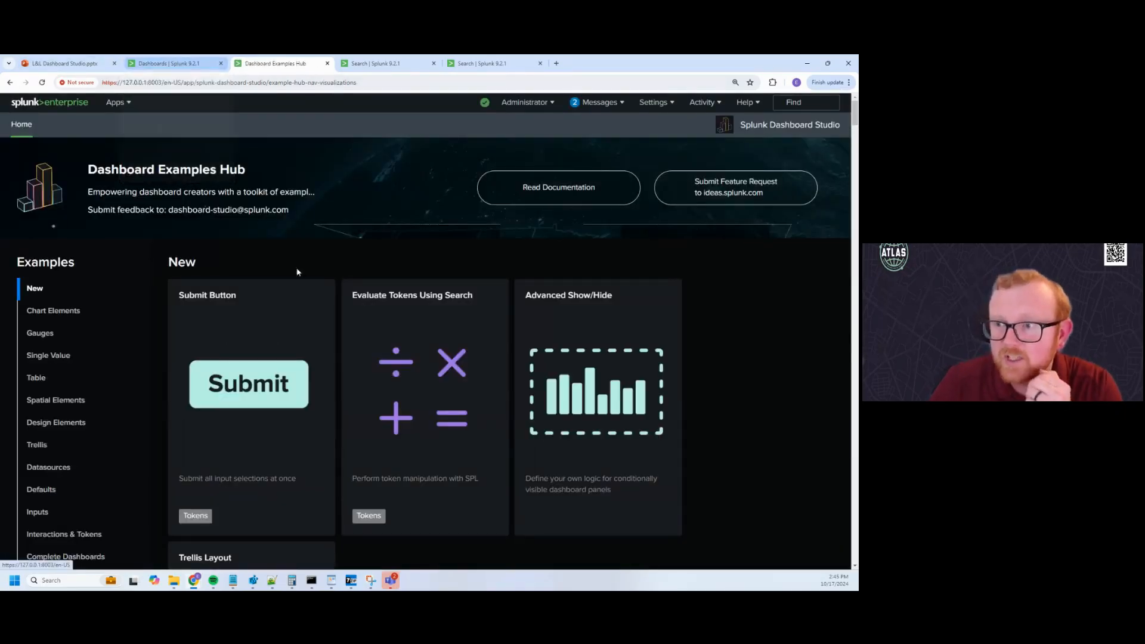
pyautogui.scroll(-3, 250, 286)
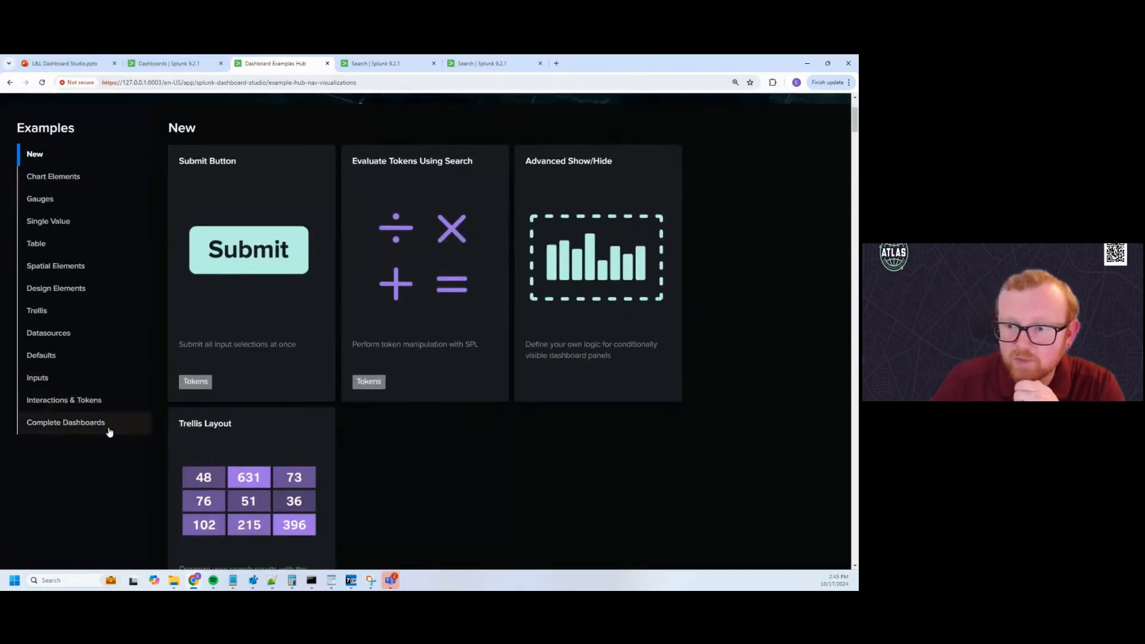
pyautogui.scroll(2, 98, 382)
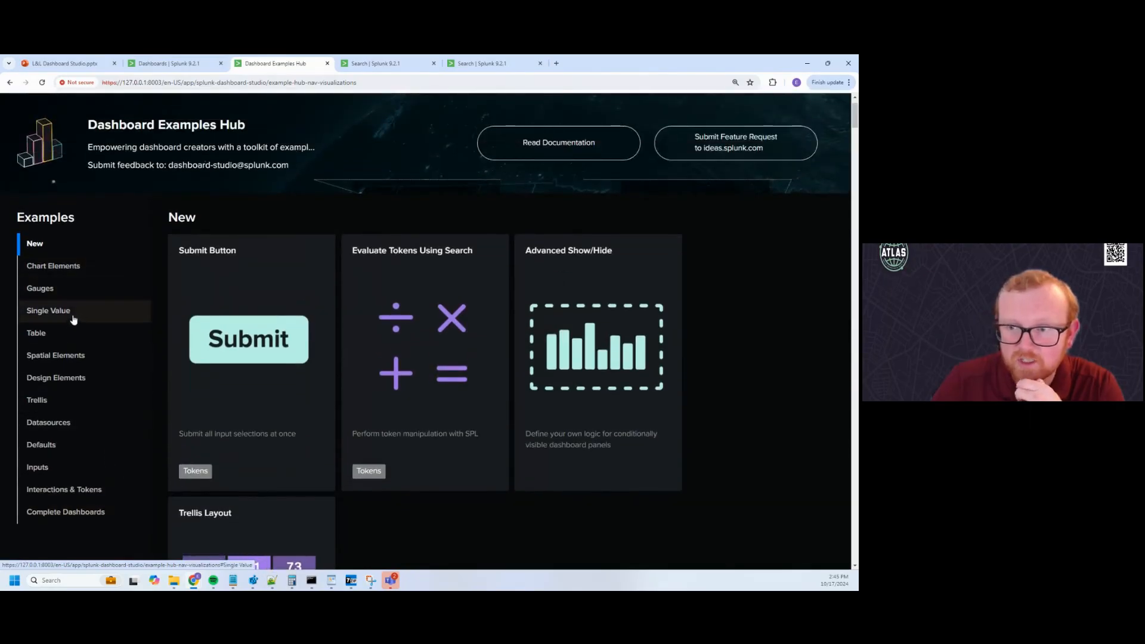
pyautogui.click(77, 273)
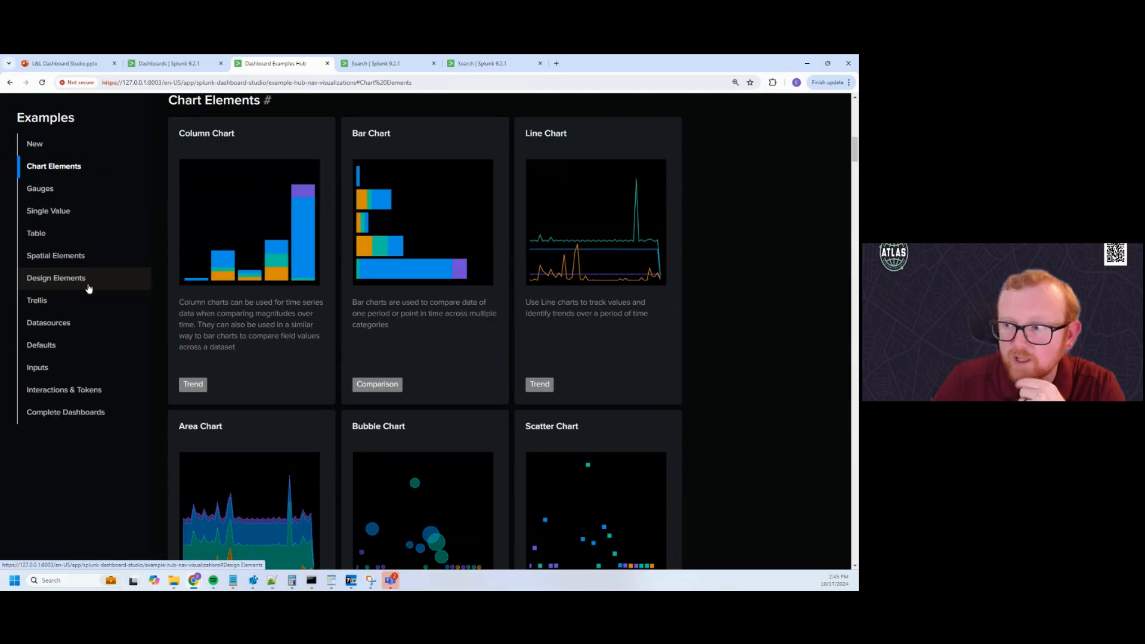
pyautogui.scroll(-3, 93, 294)
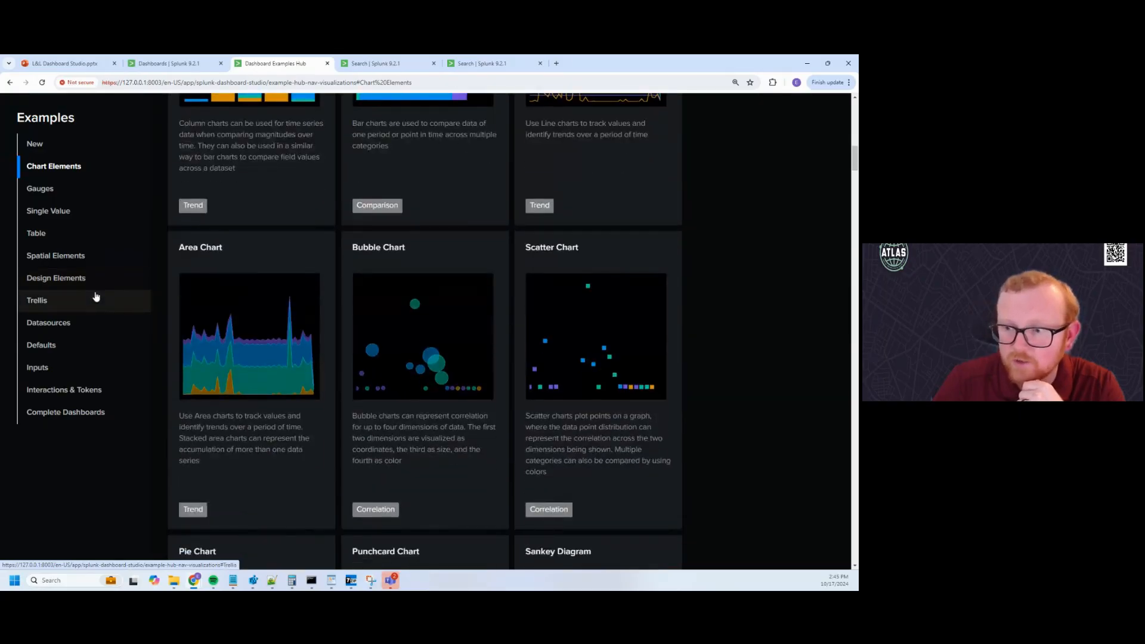
pyautogui.scroll(10, 95, 298)
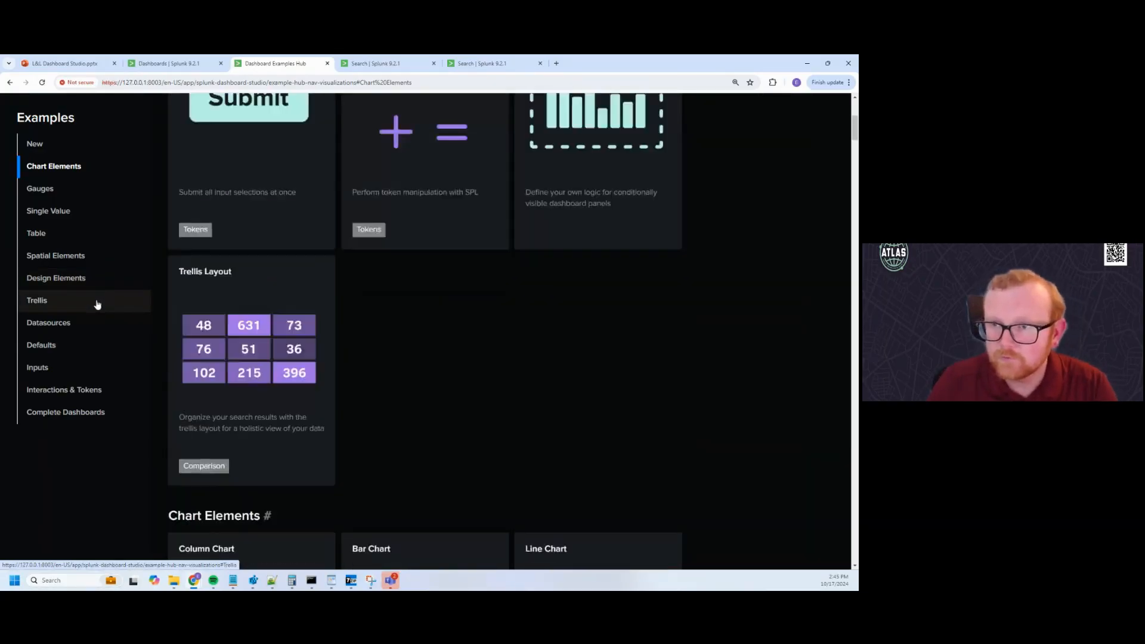